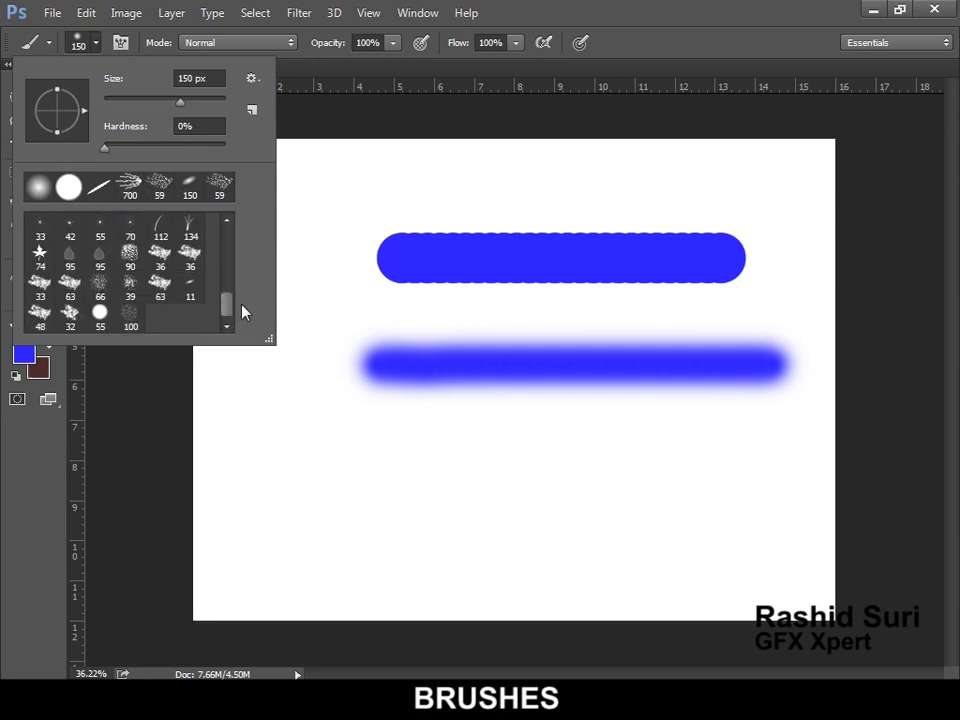
Paint a diagonal stroke of scattered leaves across the lower part of the canvas with the 74 px maple leaf brush.
click(40, 254)
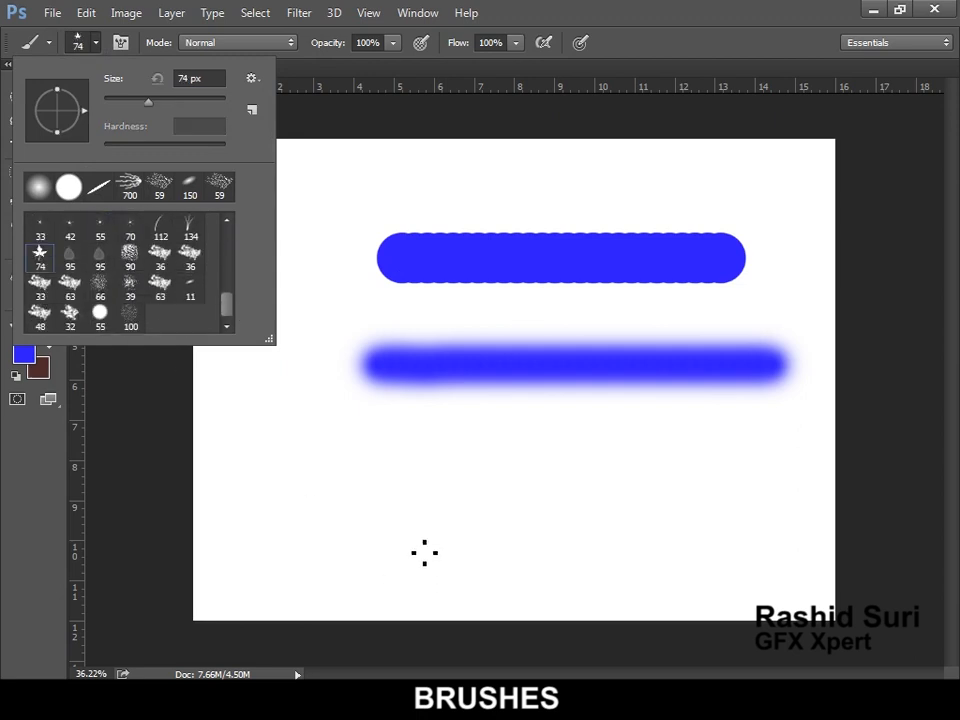
click(320, 477)
mouse_move(320, 477)
mouse_down()
mouse_move(527, 565)
mouse_move(636, 580)
mouse_move(655, 608)
mouse_up()
Paint a diagonal stroke of grass blades just above the leaves with the 112 px grass brush.
click(97, 42)
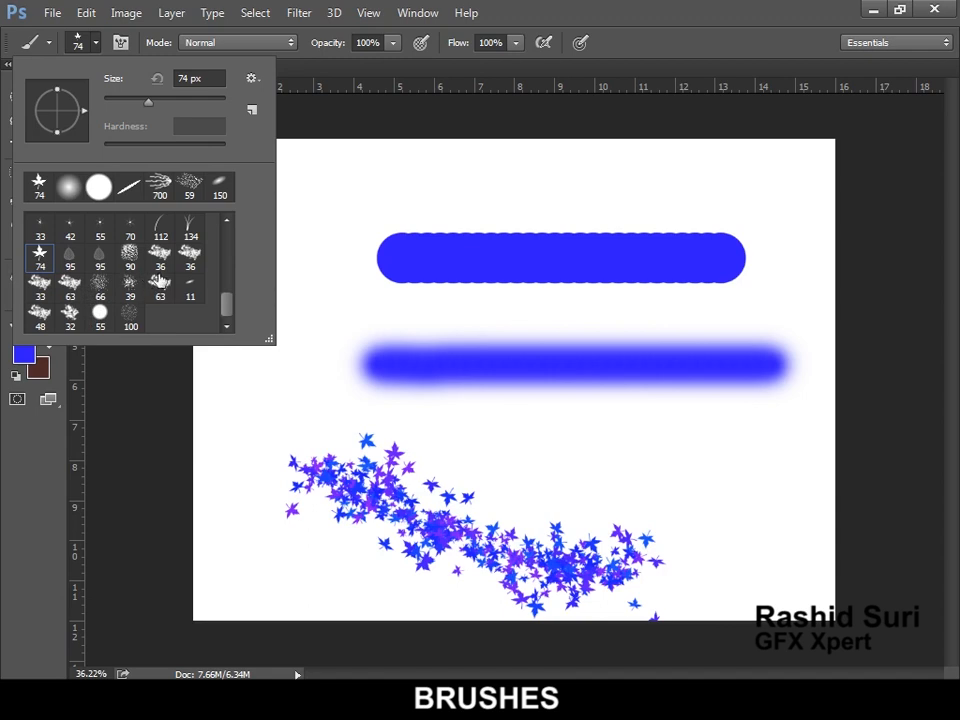
click(160, 228)
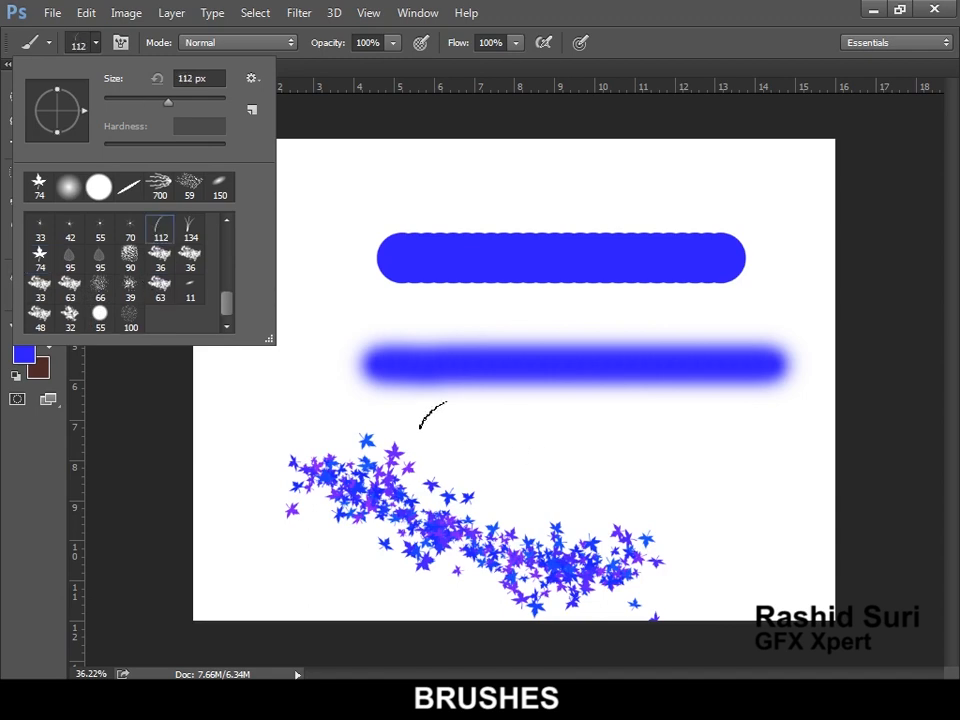
drag(322, 432, 684, 505)
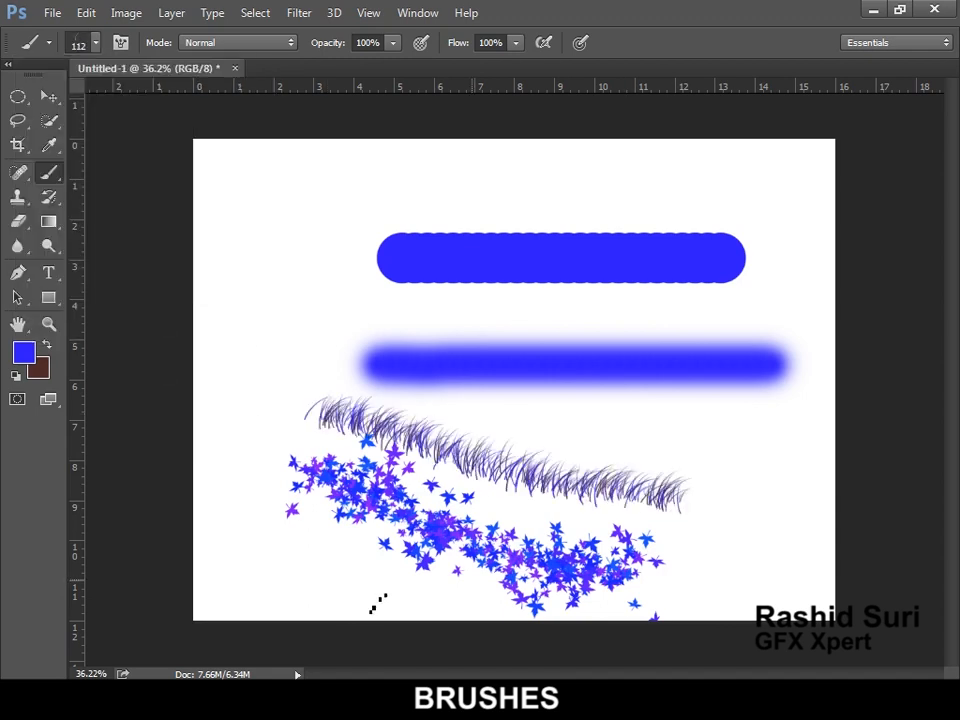
Choose the Hard Round brush at 112 px and paint a straight horizontal blue stroke across the upper canvas on Layer 1.
click(96, 43)
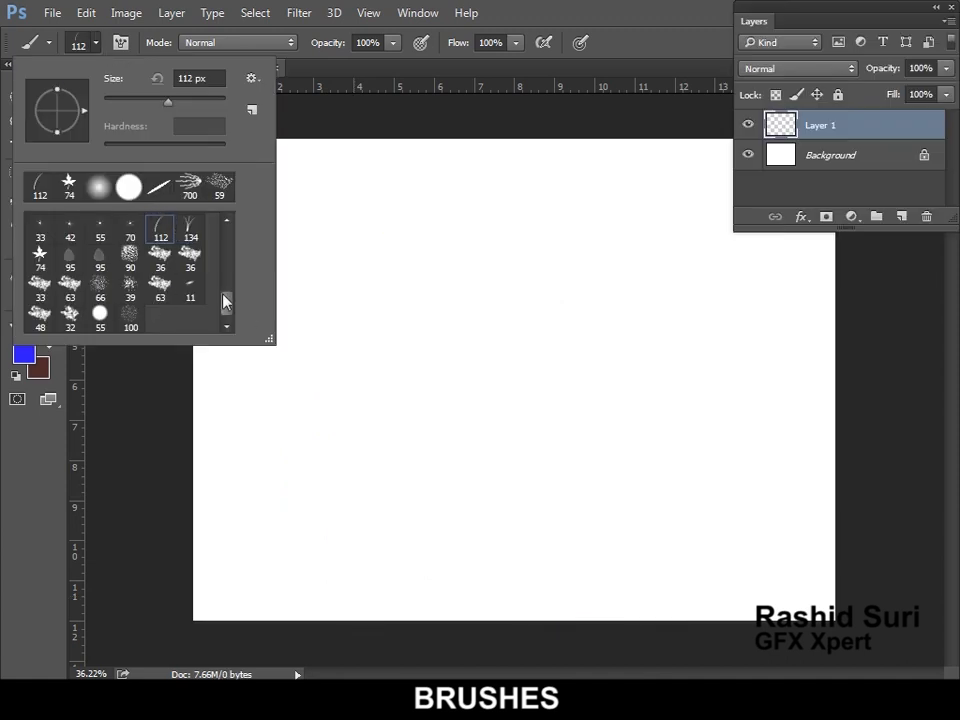
drag(225, 305, 240, 223)
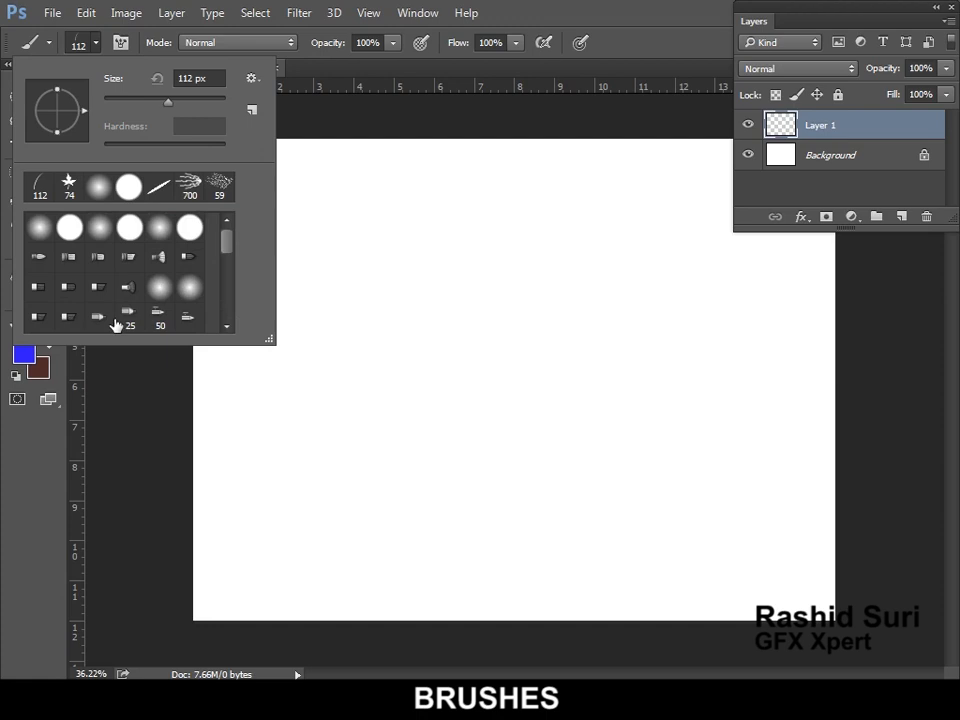
click(66, 236)
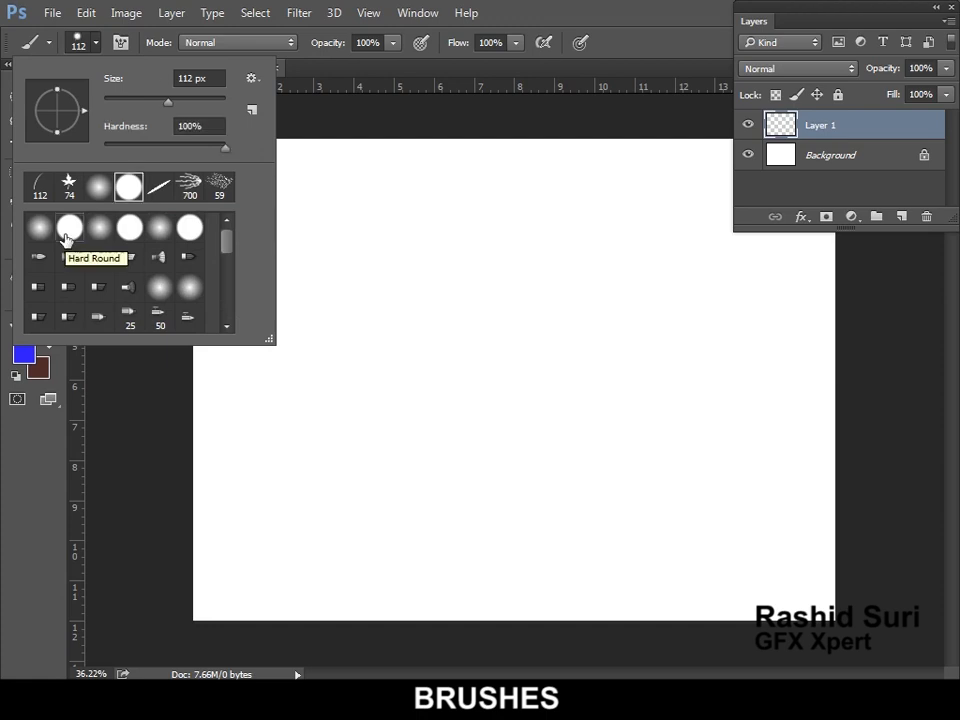
click(96, 46)
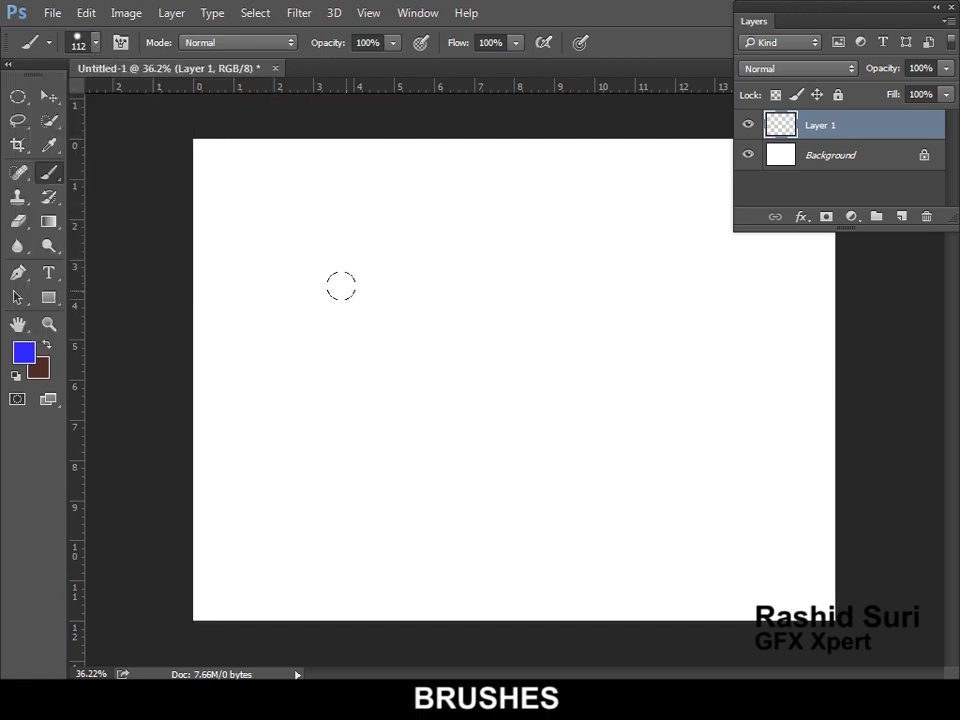
click(271, 254)
shift+click(662, 254)
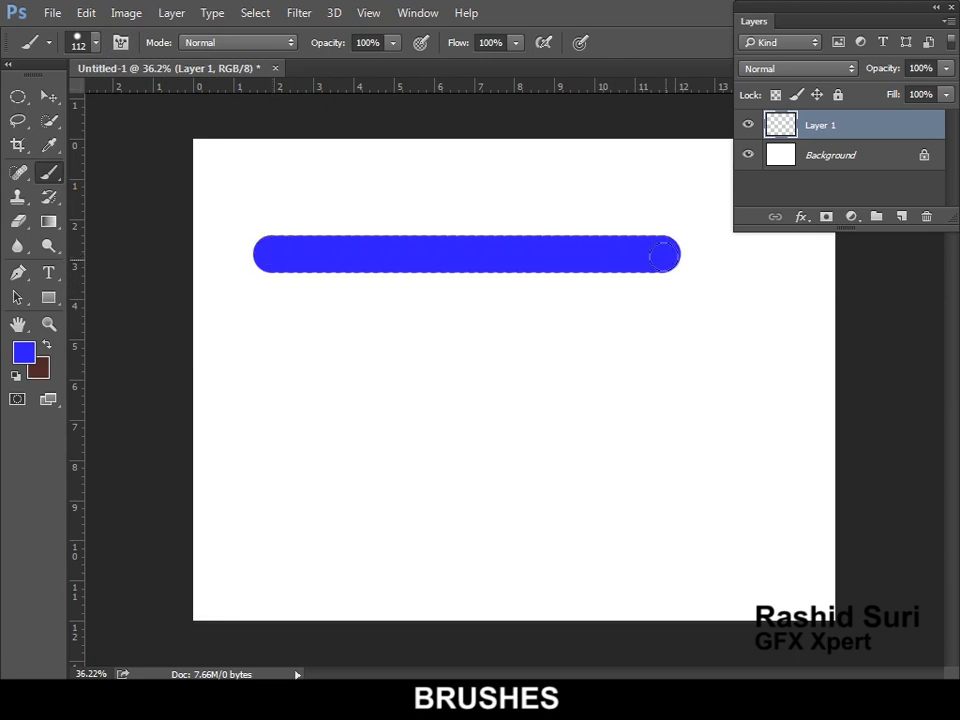
Set the brush opacity to 57% and paint a horizontal stroke below the solid blue one.
mouse_move(213, 204)
mouse_down()
mouse_move(632, 369)
mouse_move(371, 326)
mouse_move(464, 388)
mouse_up()
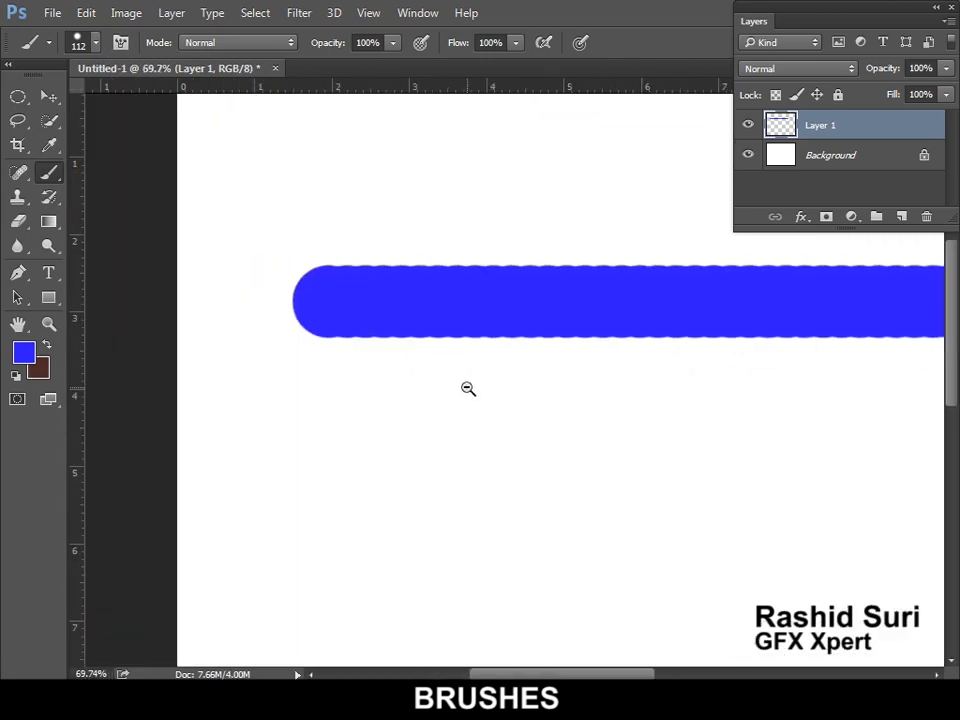
alt+click(465, 388)
alt+click(467, 388)
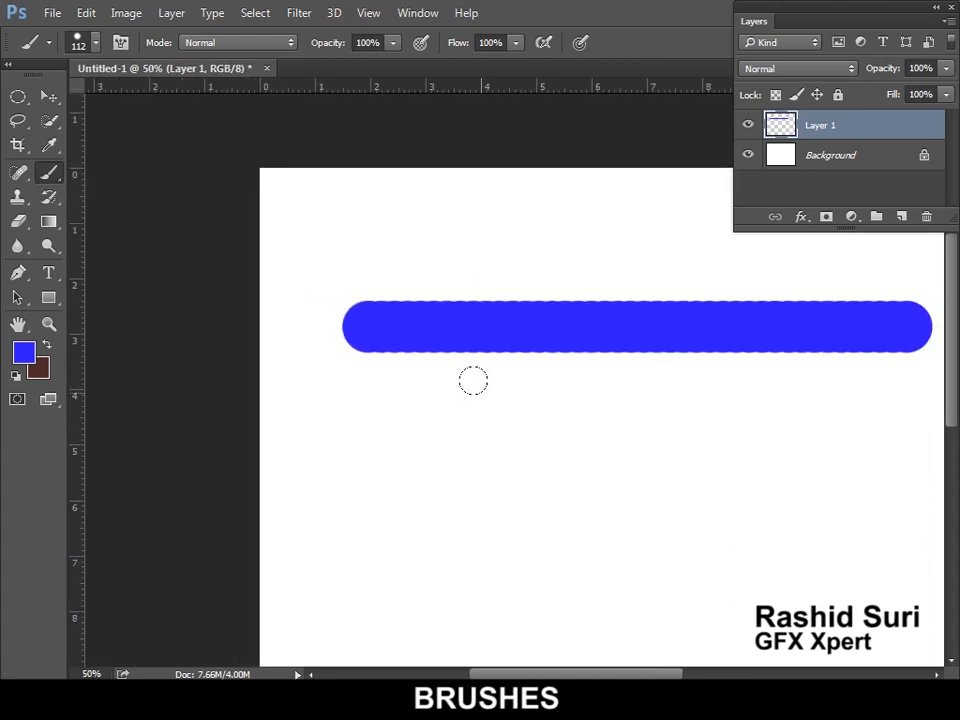
drag(551, 394, 340, 377)
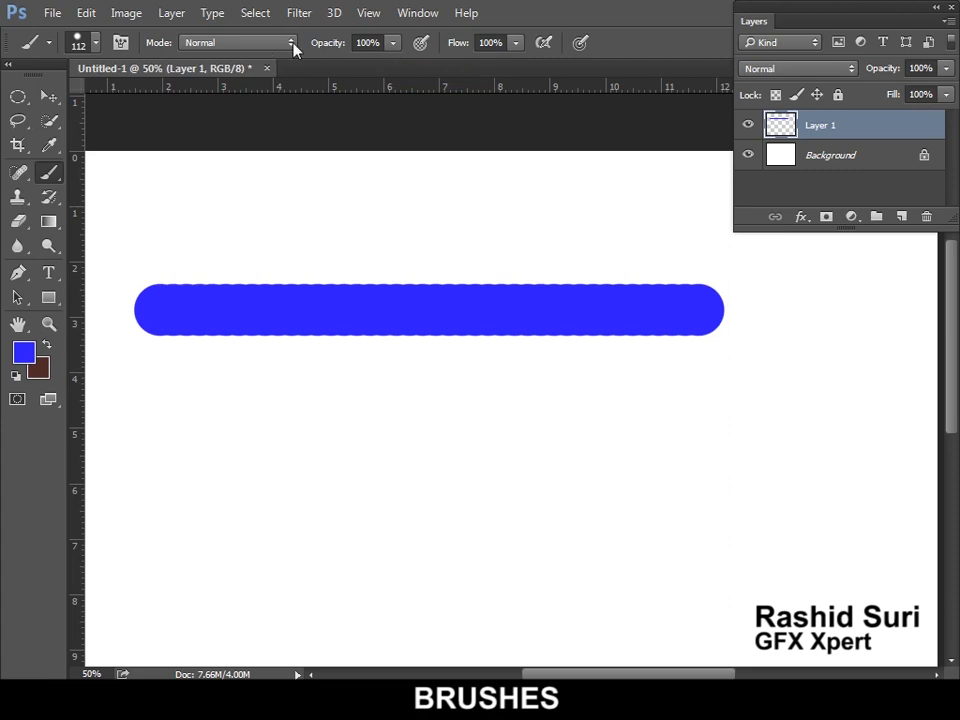
click(393, 43)
drag(390, 66, 352, 66)
mouse_move(214, 392)
mouse_down()
mouse_move(675, 413)
mouse_move(713, 395)
mouse_up()
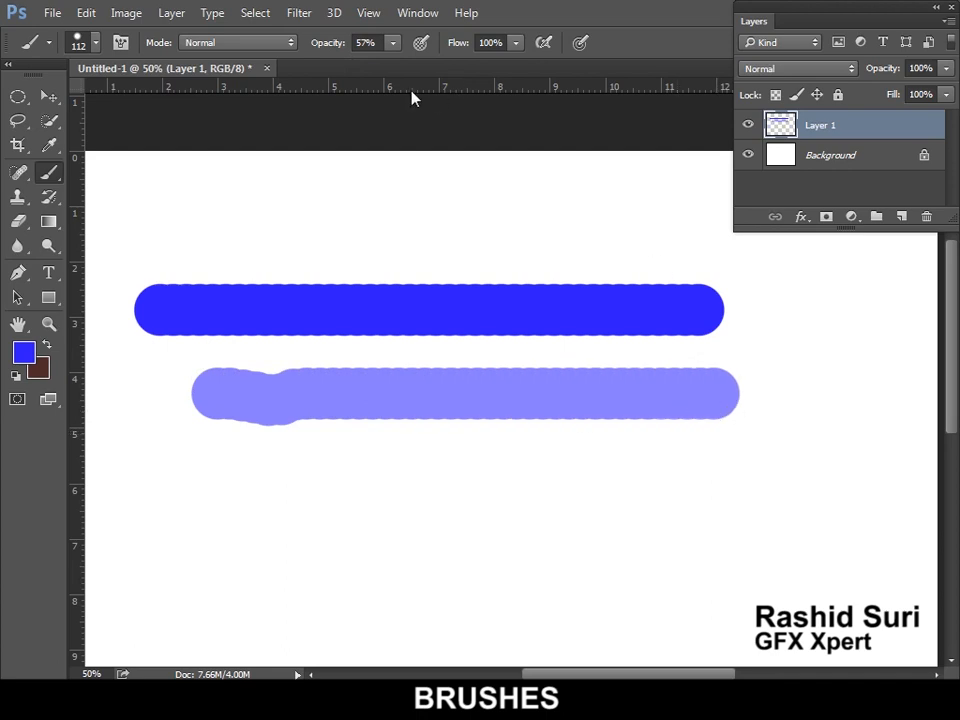
Set the brush opacity to 20% and paint a third horizontal stroke below the 57% one.
click(391, 44)
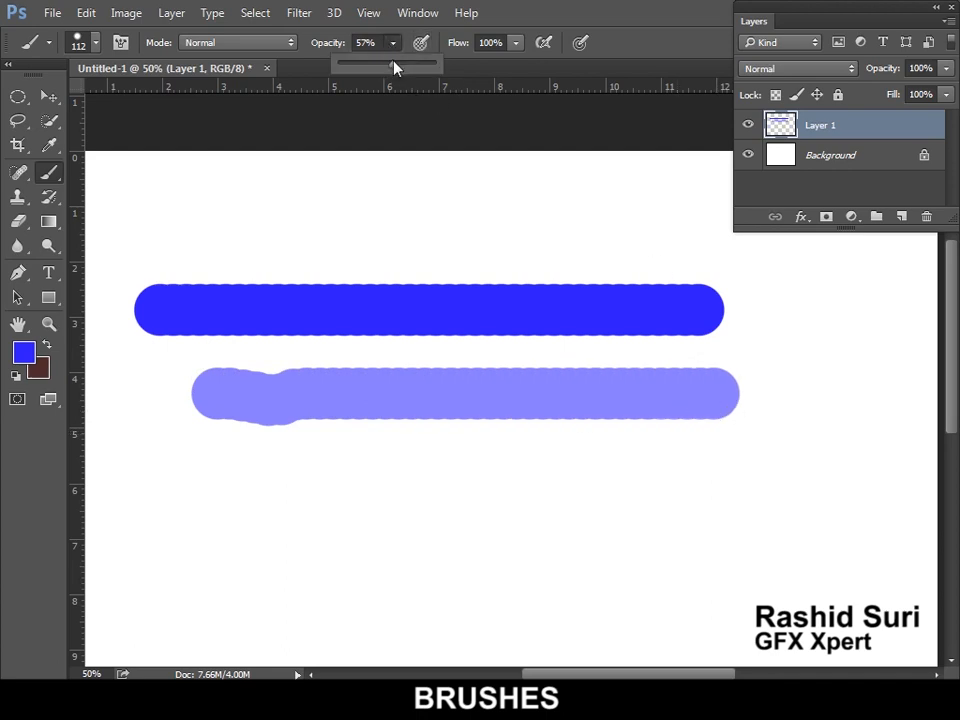
drag(378, 66, 357, 66)
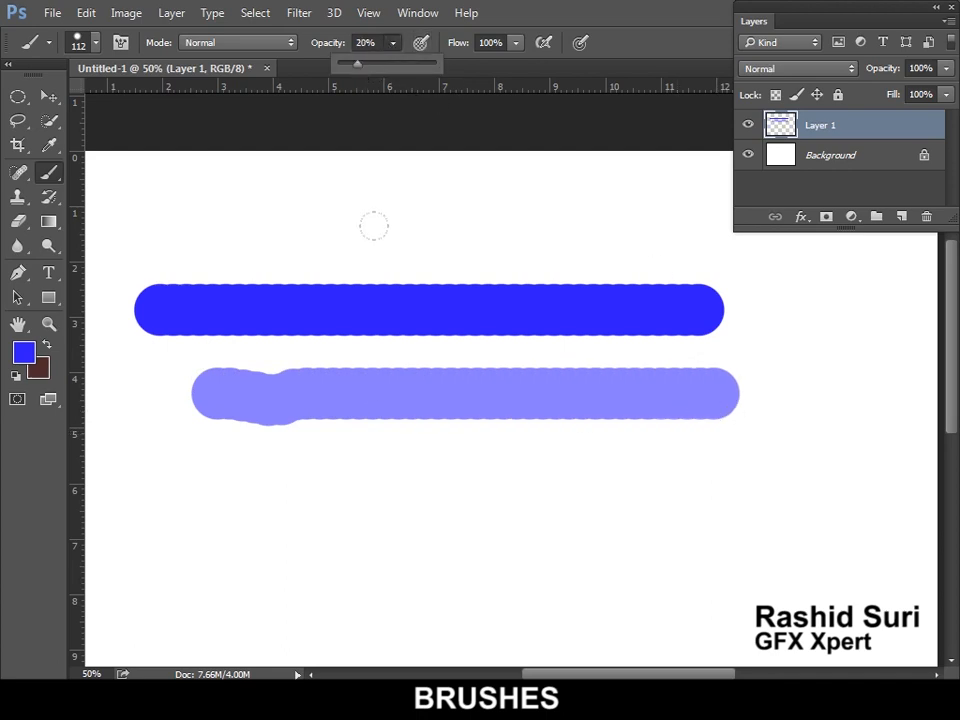
click(302, 465)
drag(291, 455, 670, 465)
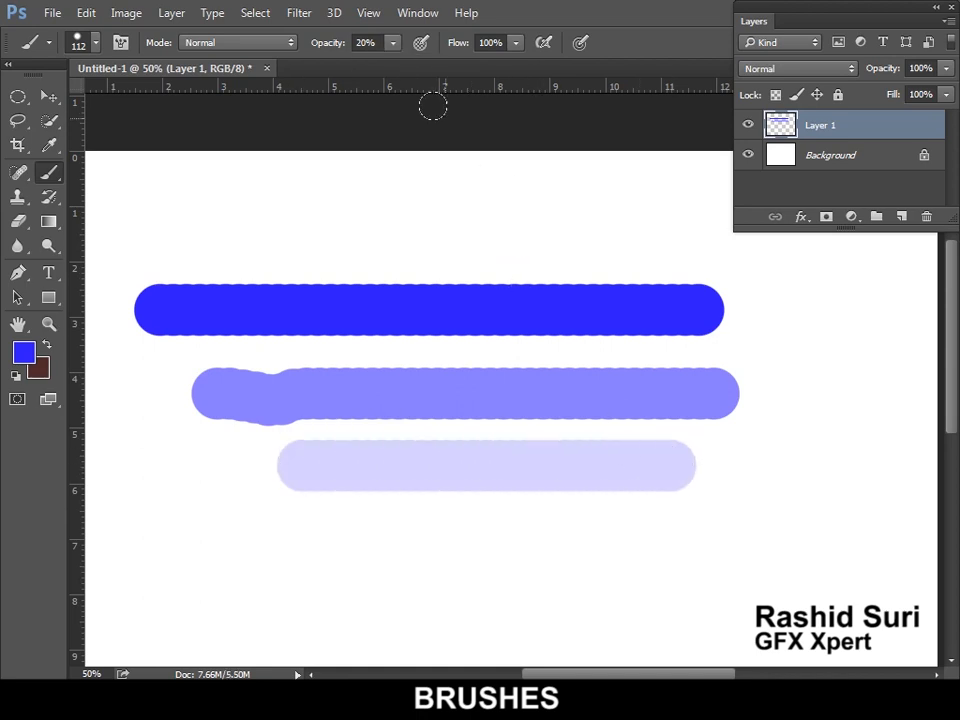
Set the brush opacity to 9% and paint a fourth horizontal stroke near the bottom of the canvas.
click(393, 42)
drag(393, 63, 378, 66)
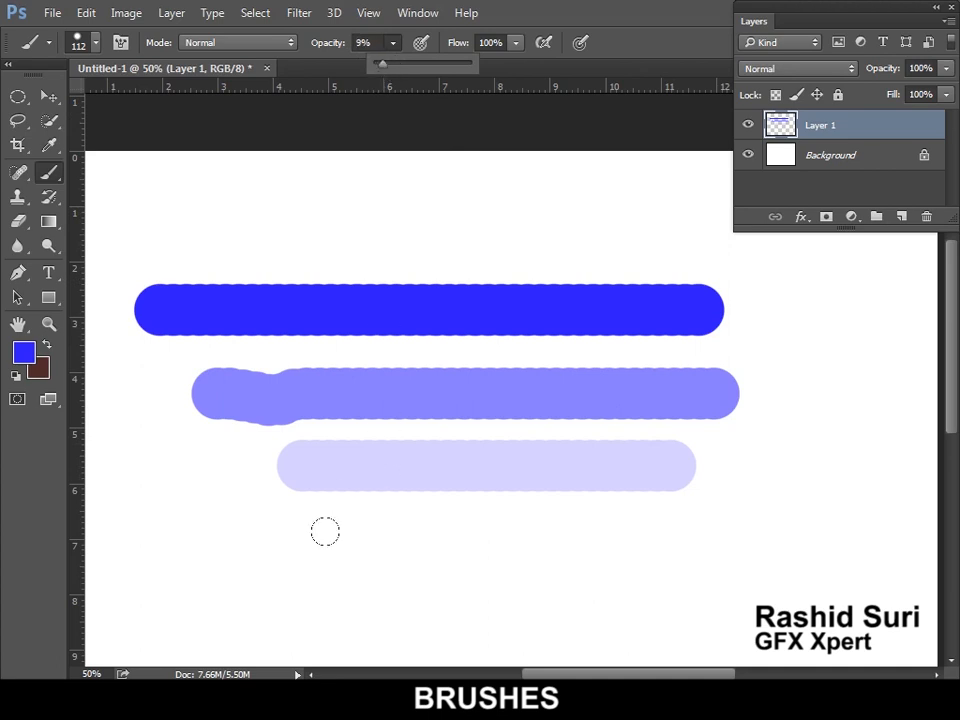
drag(315, 550, 799, 548)
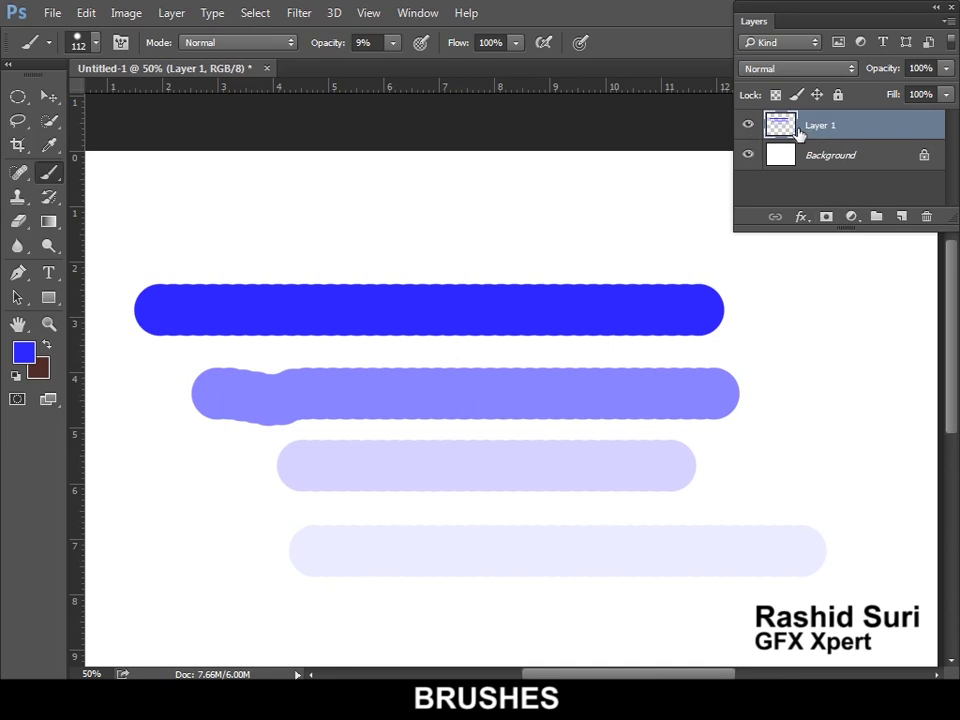
Hide the Background layer to examine the transparency of the four strokes, and show it again.
click(749, 155)
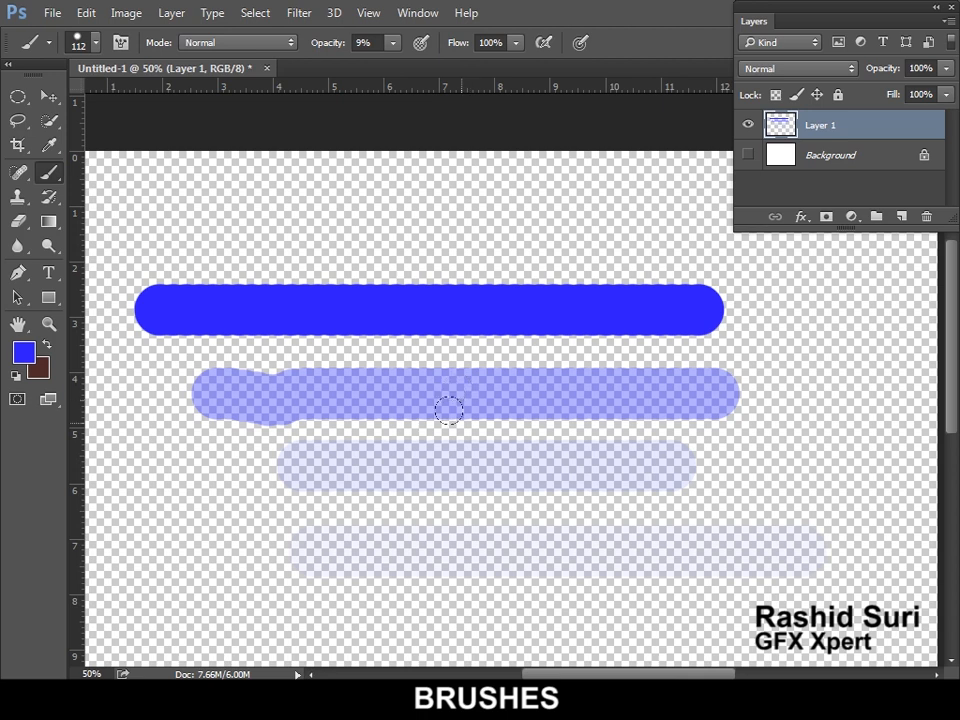
click(748, 155)
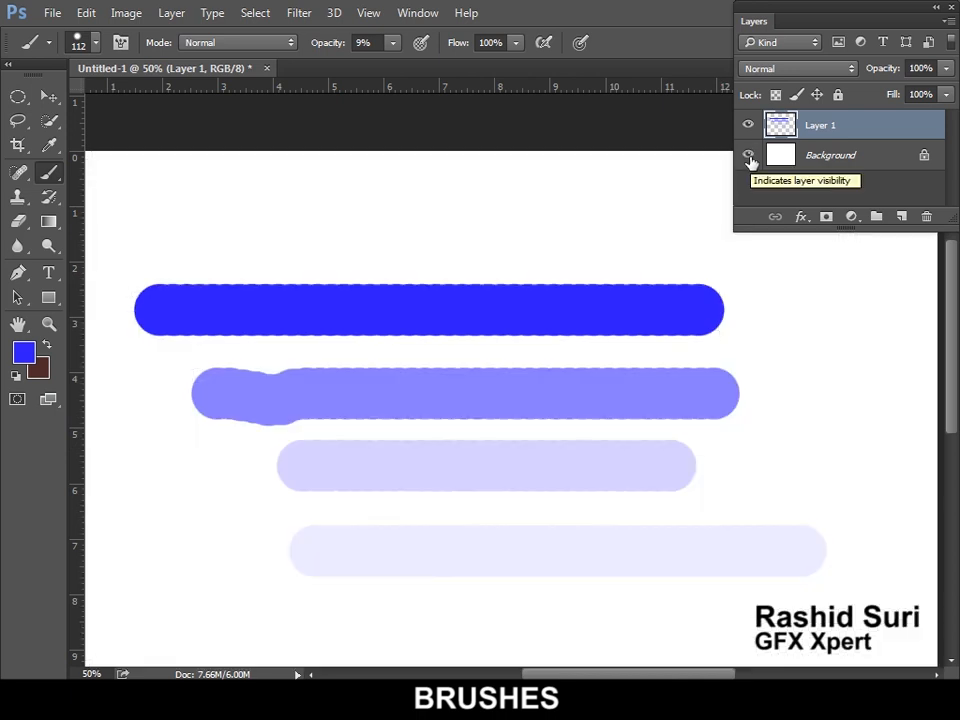
Select the entire canvas and delete all the strokes on Layer 1.
key(ctrl+a)
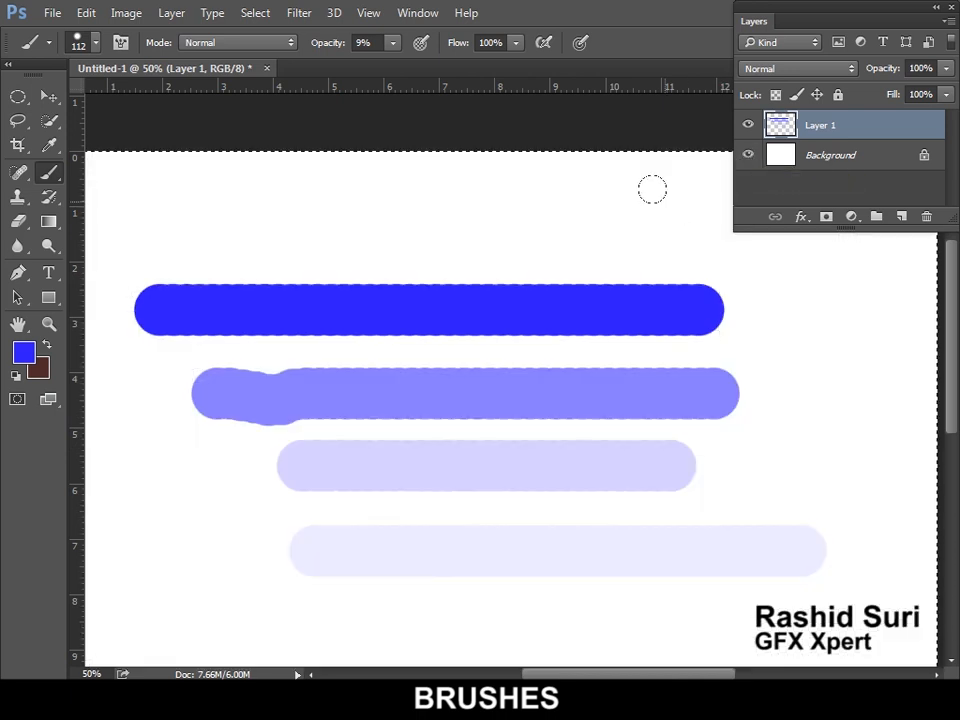
key(Delete)
Set the brush opacity to 100% and paint a horizontal stroke at 100% flow across the upper canvas.
click(394, 44)
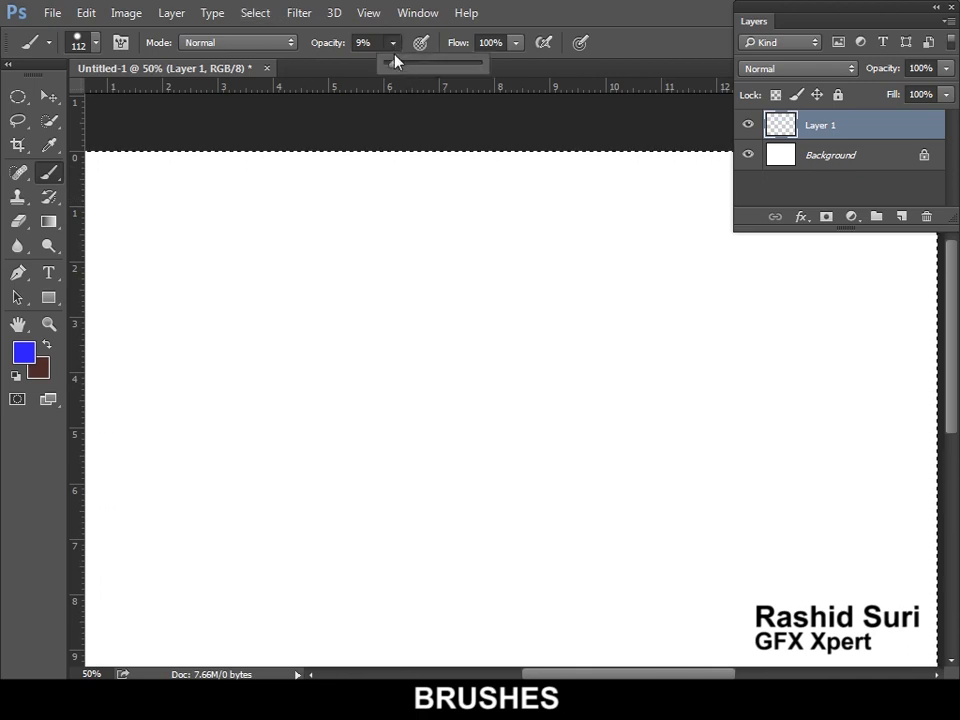
drag(394, 70, 523, 65)
click(393, 43)
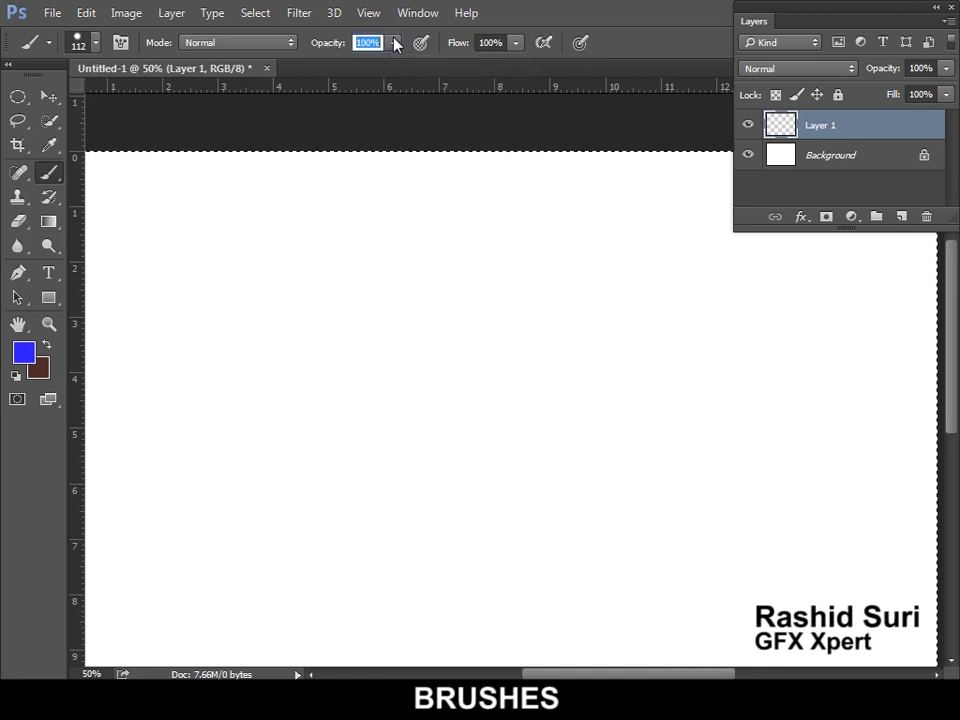
click(517, 43)
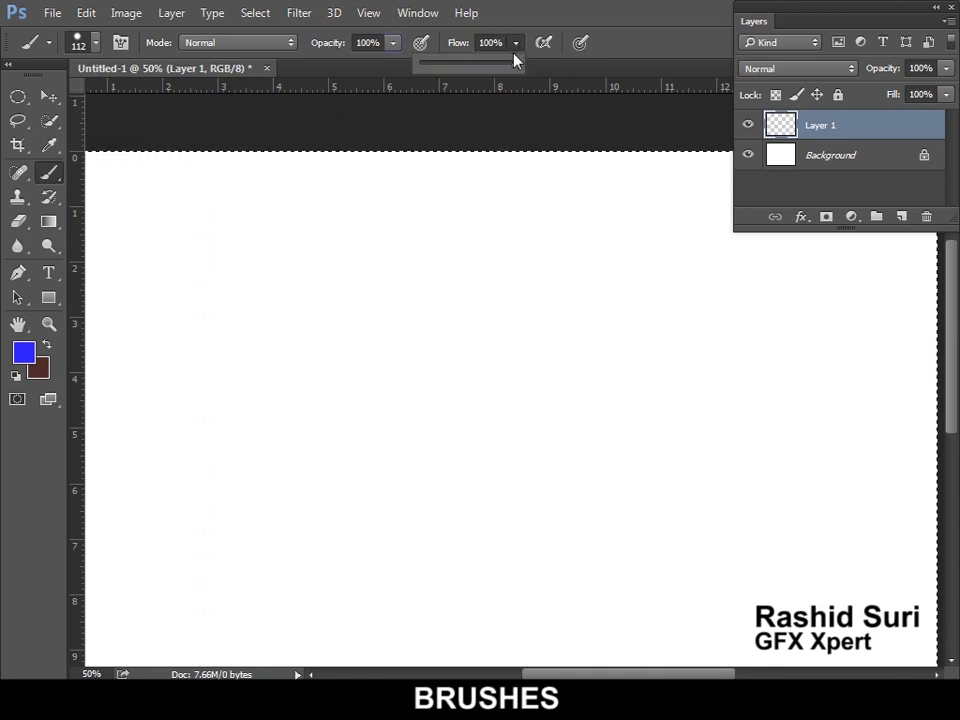
mouse_move(204, 257)
mouse_down()
mouse_move(317, 247)
mouse_move(714, 285)
mouse_up()
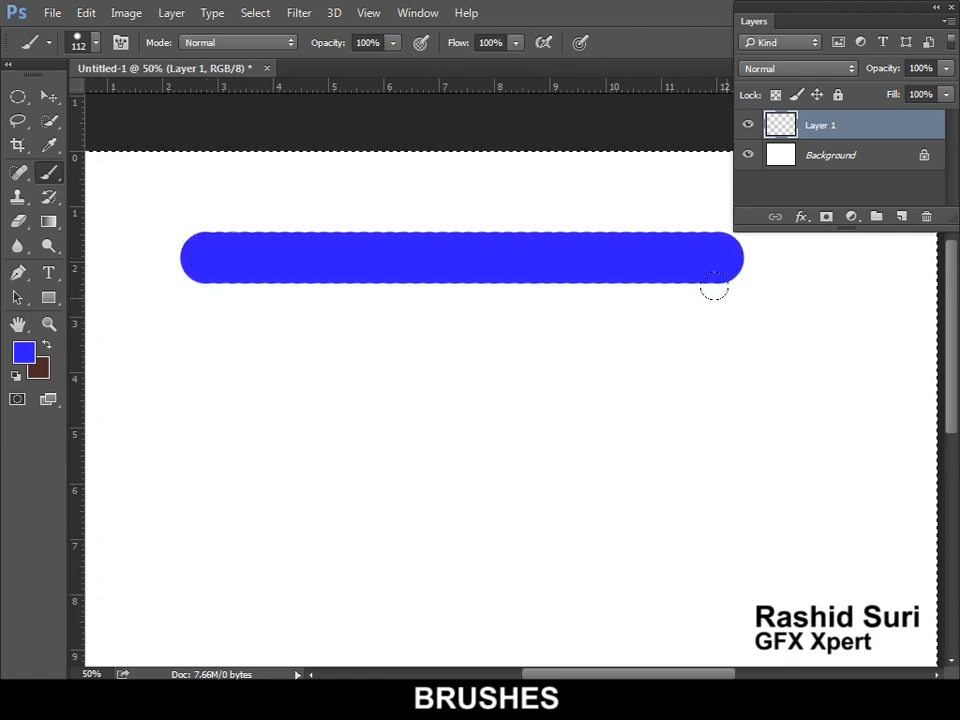
Set the brush flow to 67% and paint a horizontal stroke below the solid one.
click(516, 43)
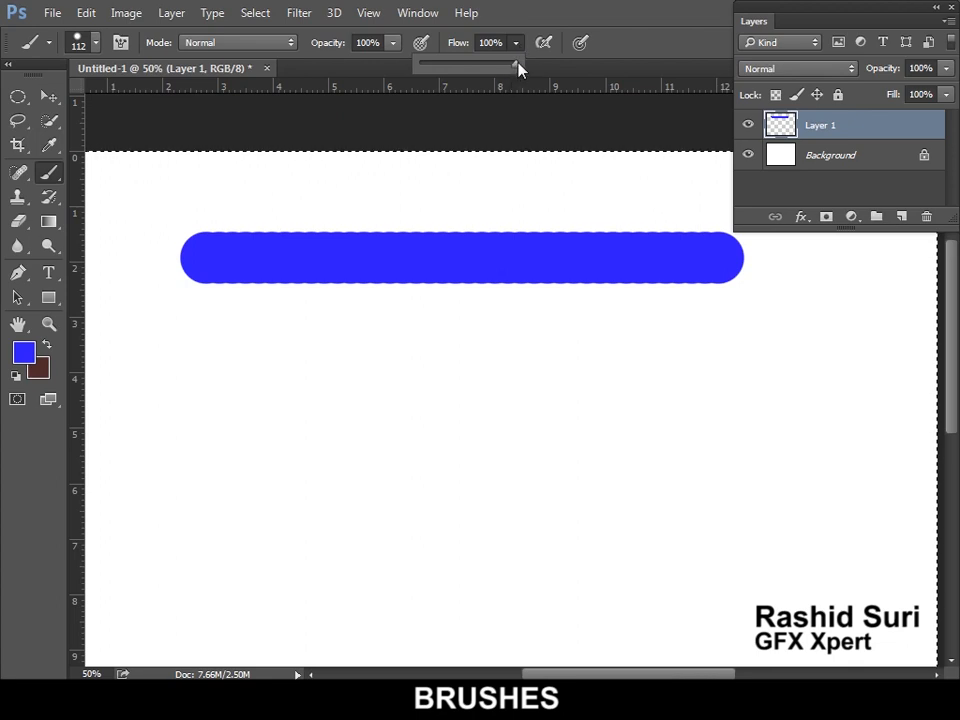
drag(481, 70, 485, 70)
drag(237, 345, 690, 342)
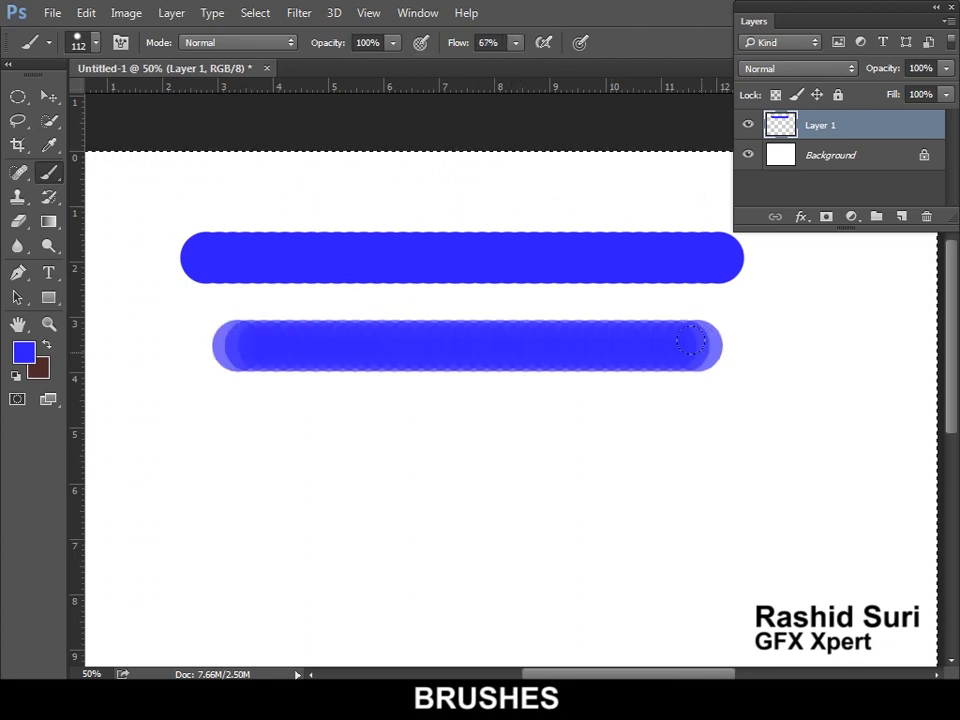
Set the brush flow to 26% and paint a third horizontal stroke below the 67% flow one.
click(516, 43)
drag(490, 68, 432, 74)
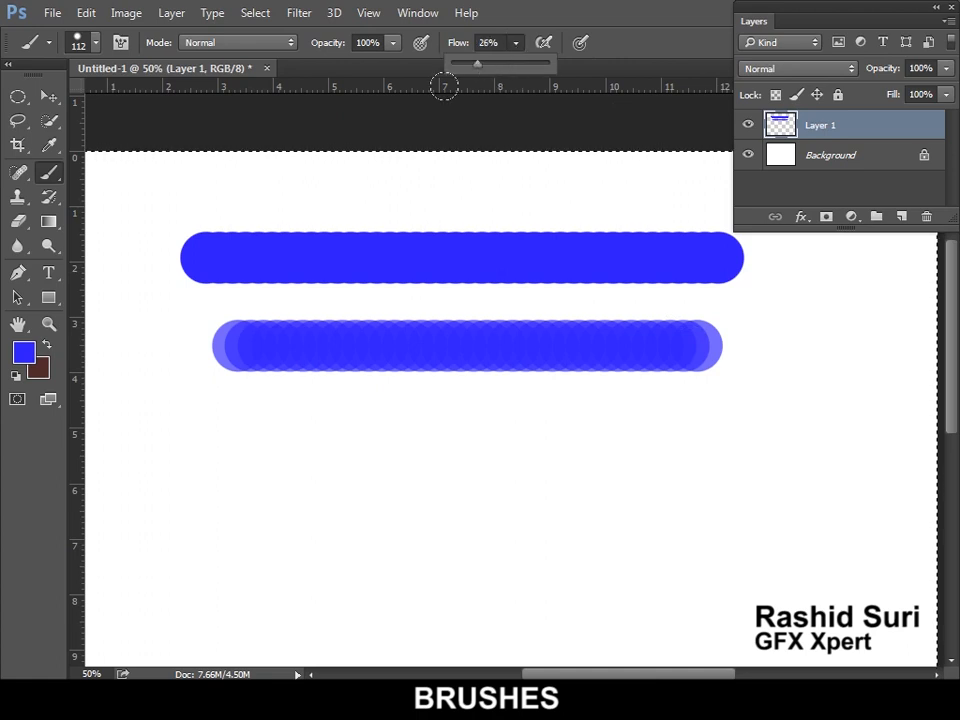
mouse_move(241, 432)
mouse_down()
mouse_move(500, 445)
mouse_move(735, 441)
mouse_up()
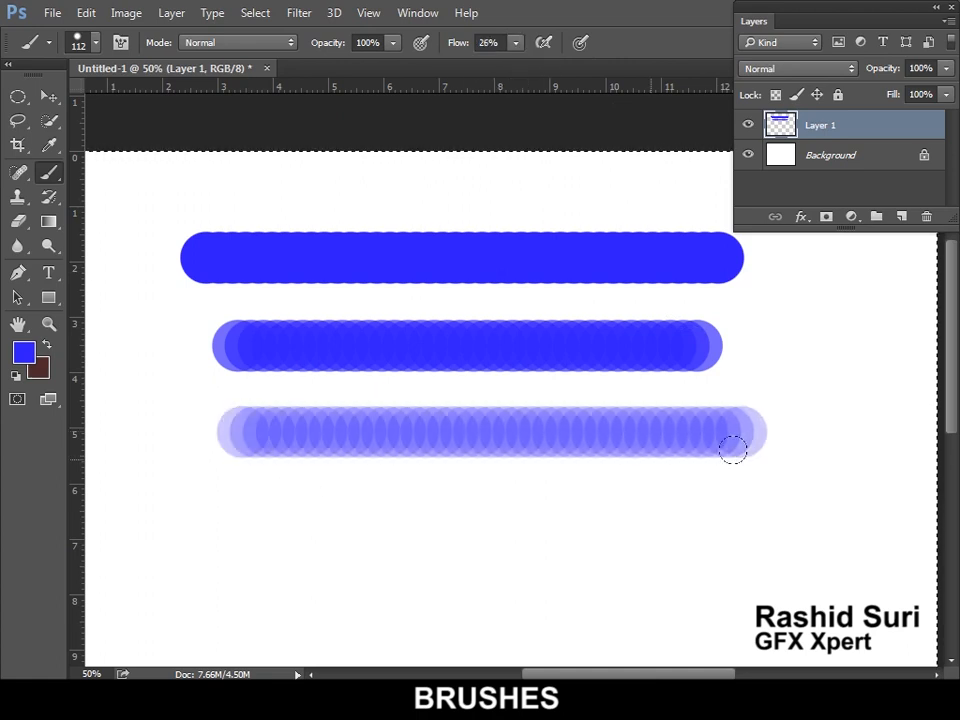
Set the brush flow to 13% and paint a fourth horizontal stroke below the other three.
click(516, 45)
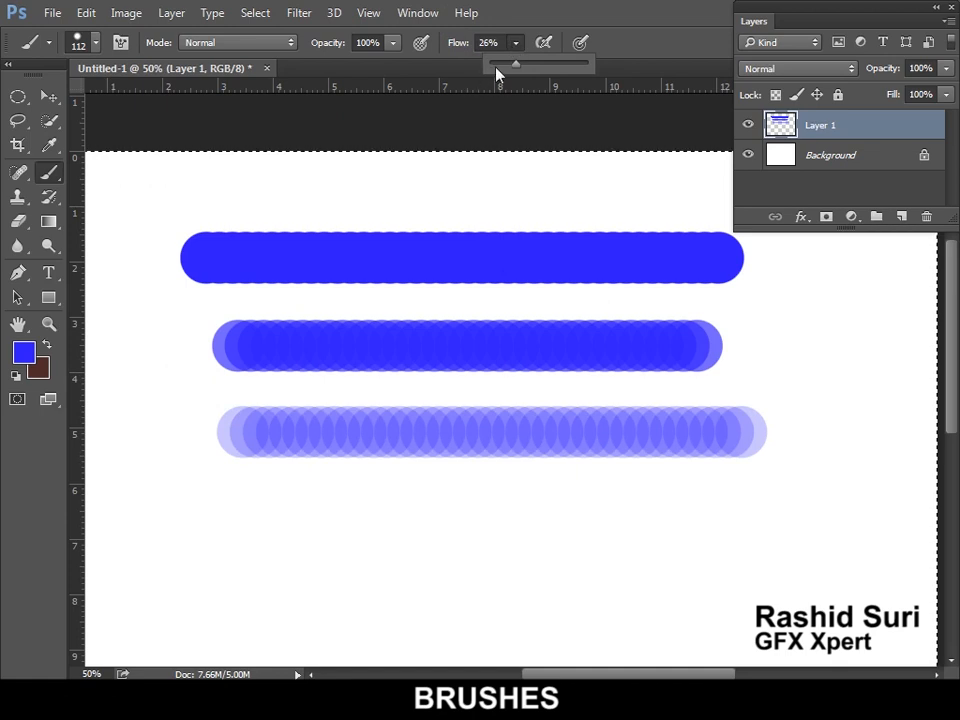
click(511, 63)
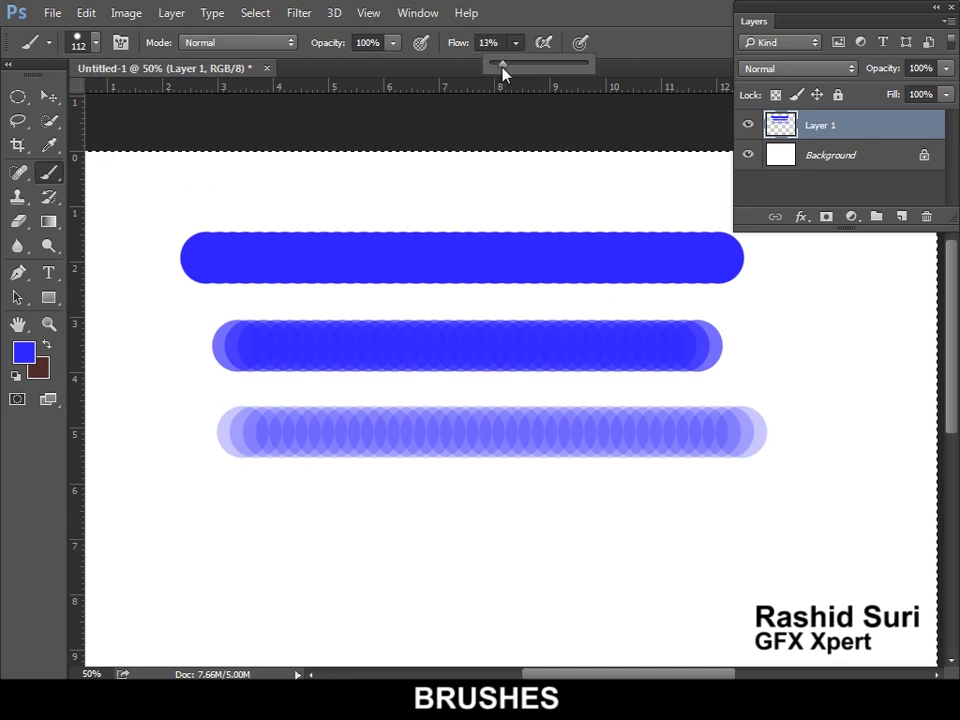
drag(275, 508, 814, 507)
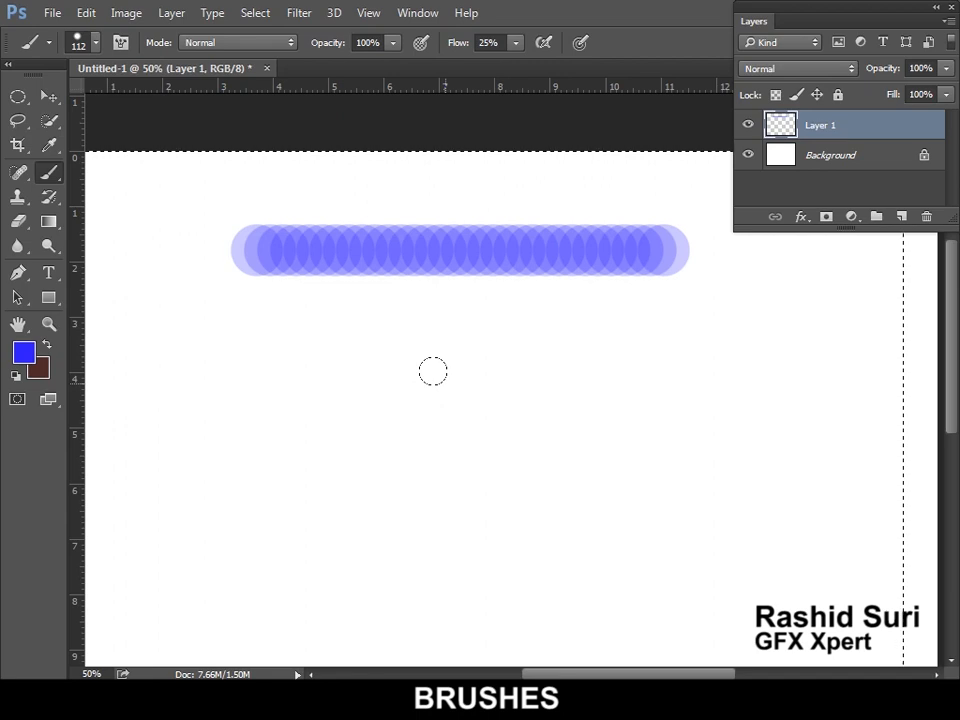
Paint three overlapping round dabs in a row below the start of the horizontal stroke, each shifted slightly sideways.
click(275, 351)
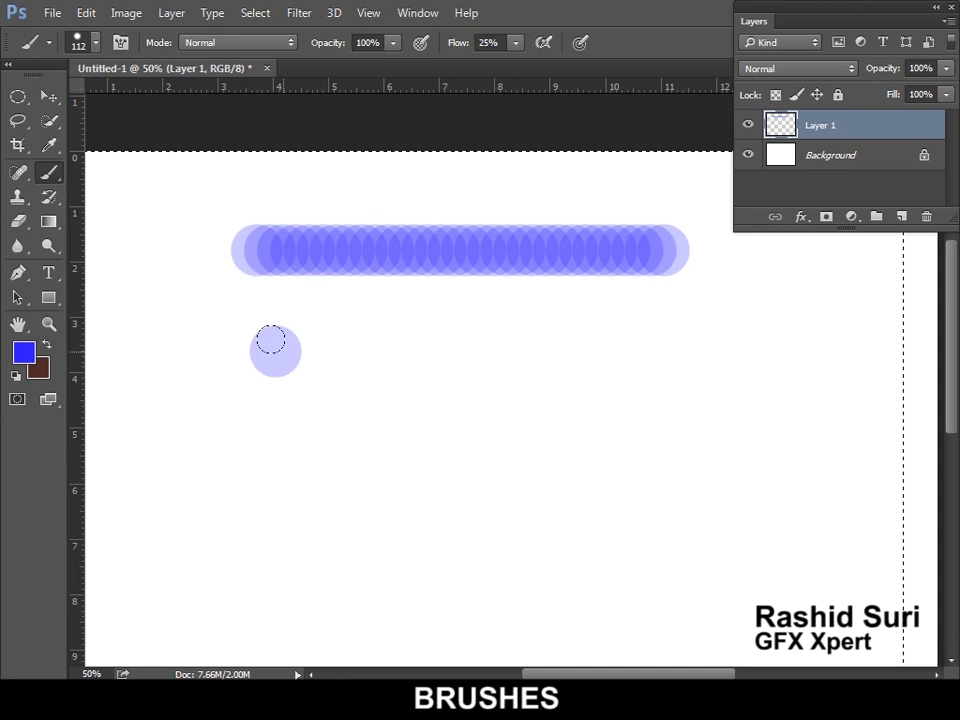
click(289, 350)
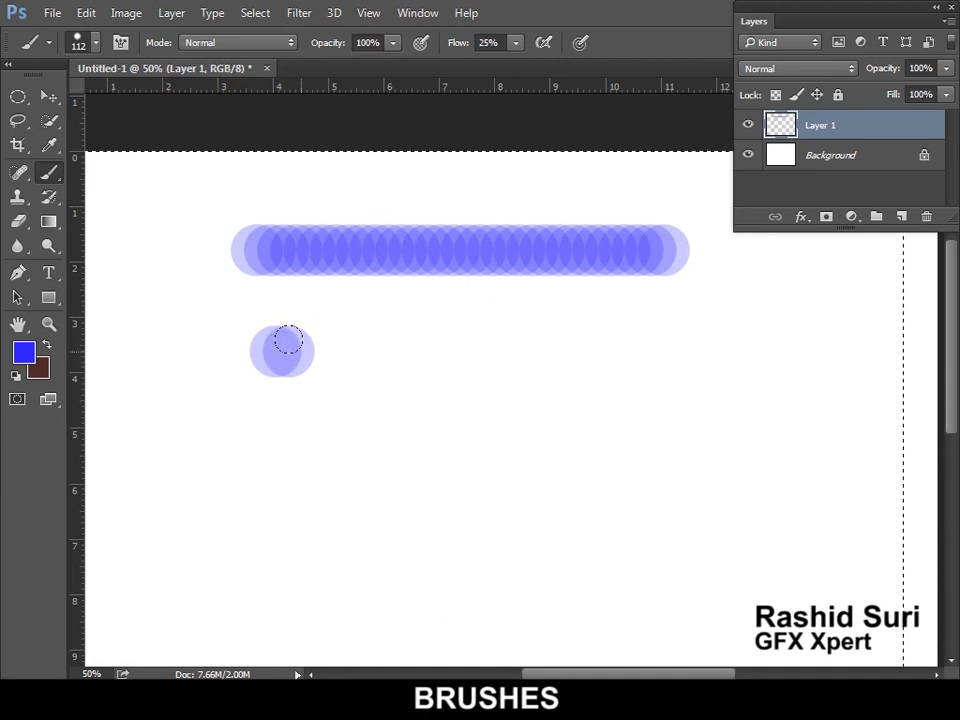
click(294, 350)
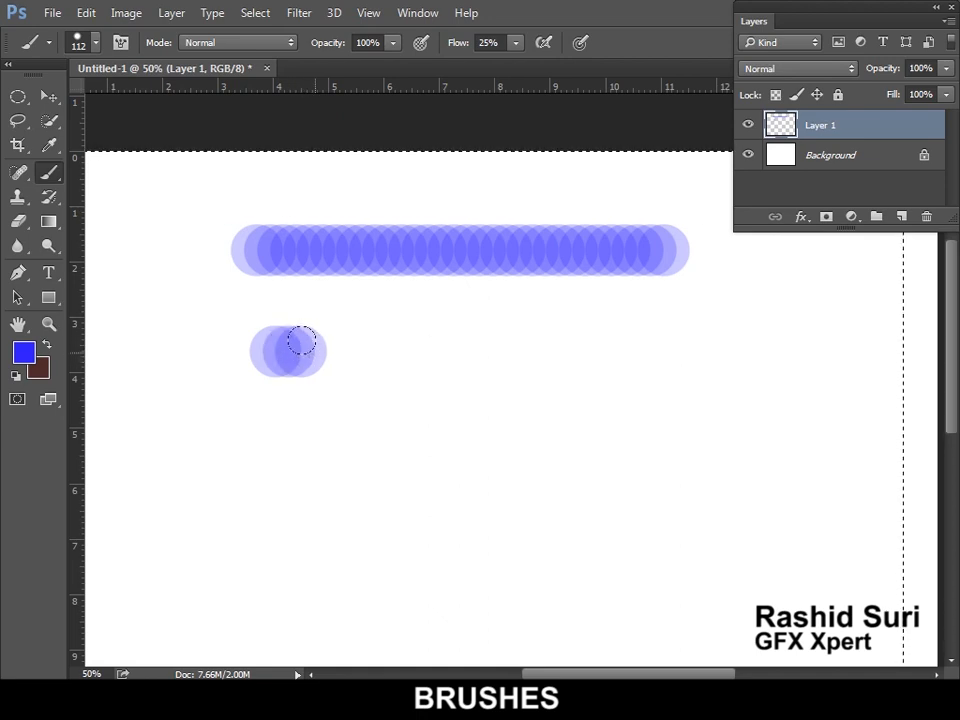
Add a fourth overlapping dab to the row and paint a long horizontal stroke below it at 25% flow.
click(314, 352)
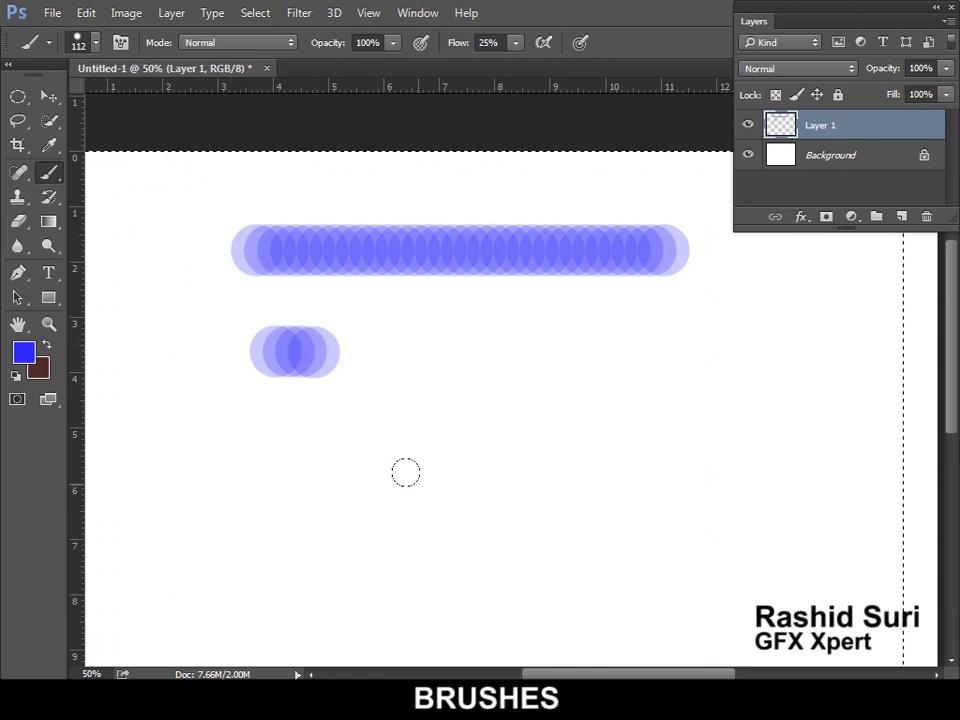
drag(254, 437, 747, 433)
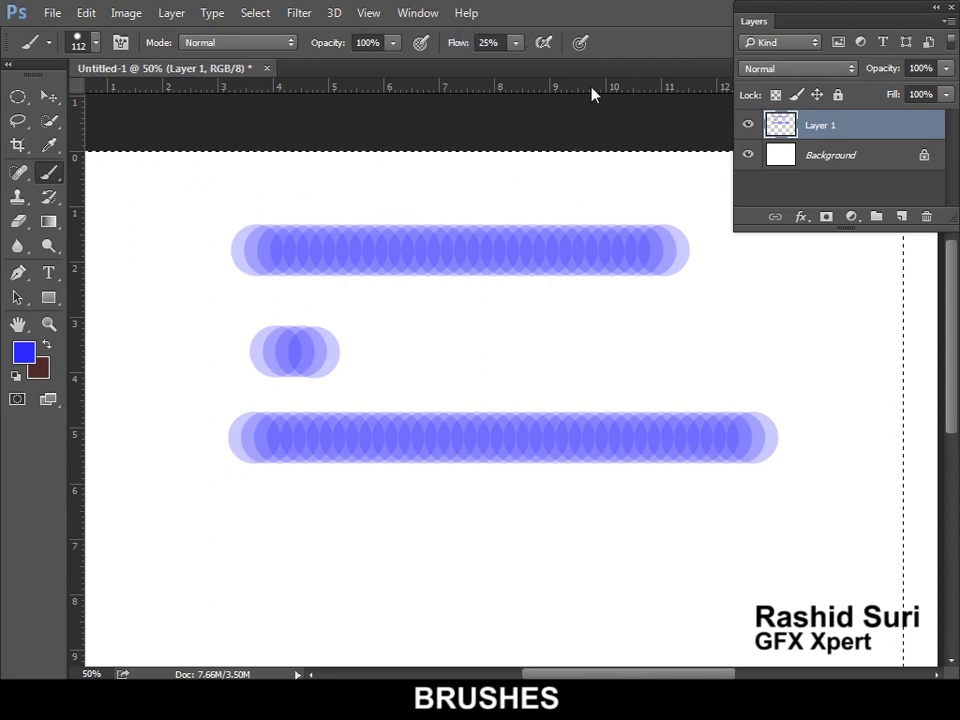
Hide the Background layer to inspect the transparency of the painted strokes, and show it again.
click(749, 157)
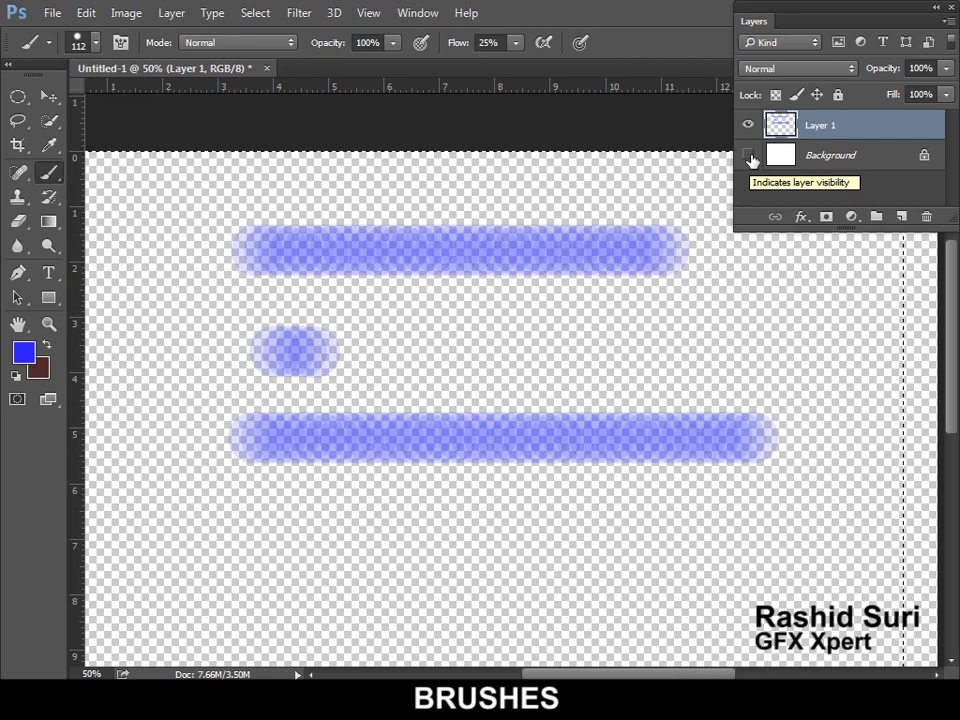
click(749, 157)
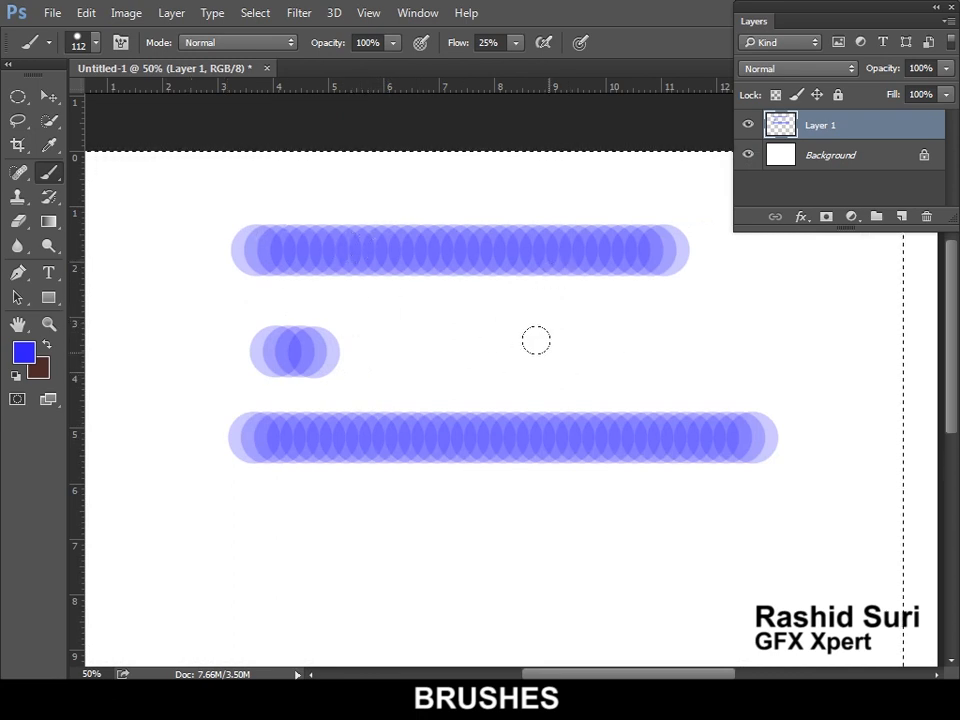
Paint a single round dab beside the overlapping dabs, and clear all the painted samples from Layer 1.
click(437, 337)
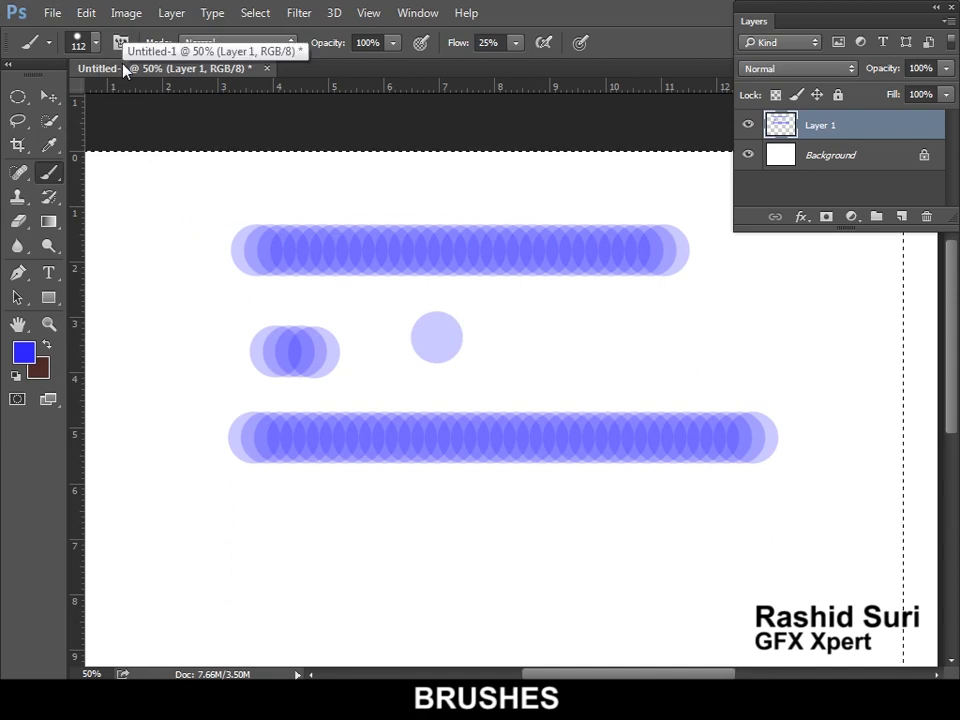
key(Delete)
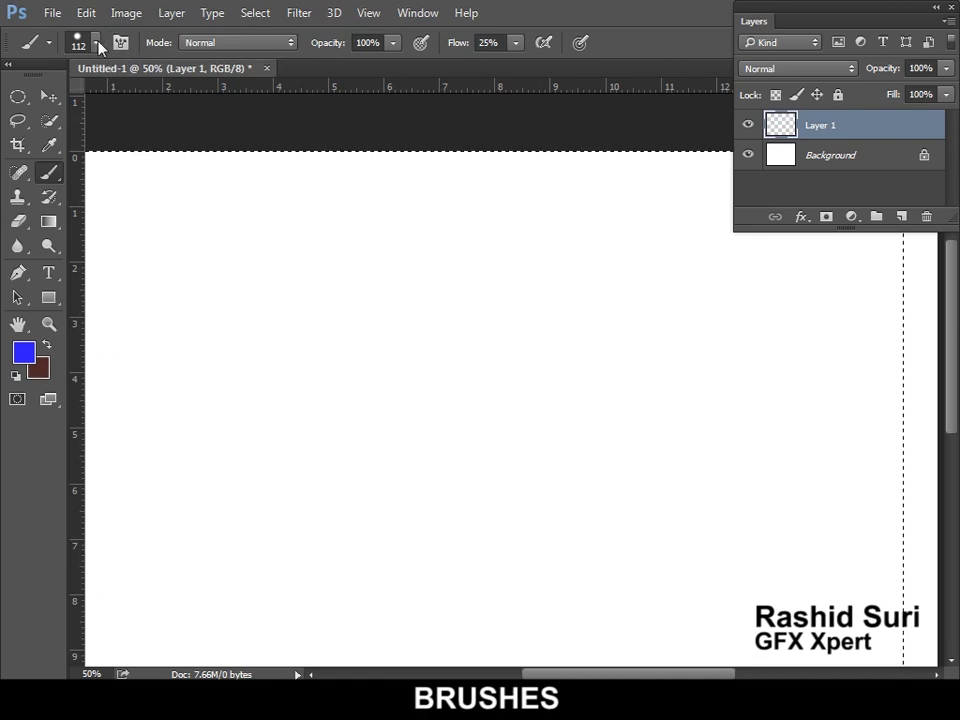
Set the brush flow to 100% and paint a long solid blue horizontal stroke across the upper part of the canvas.
drag(516, 43, 560, 97)
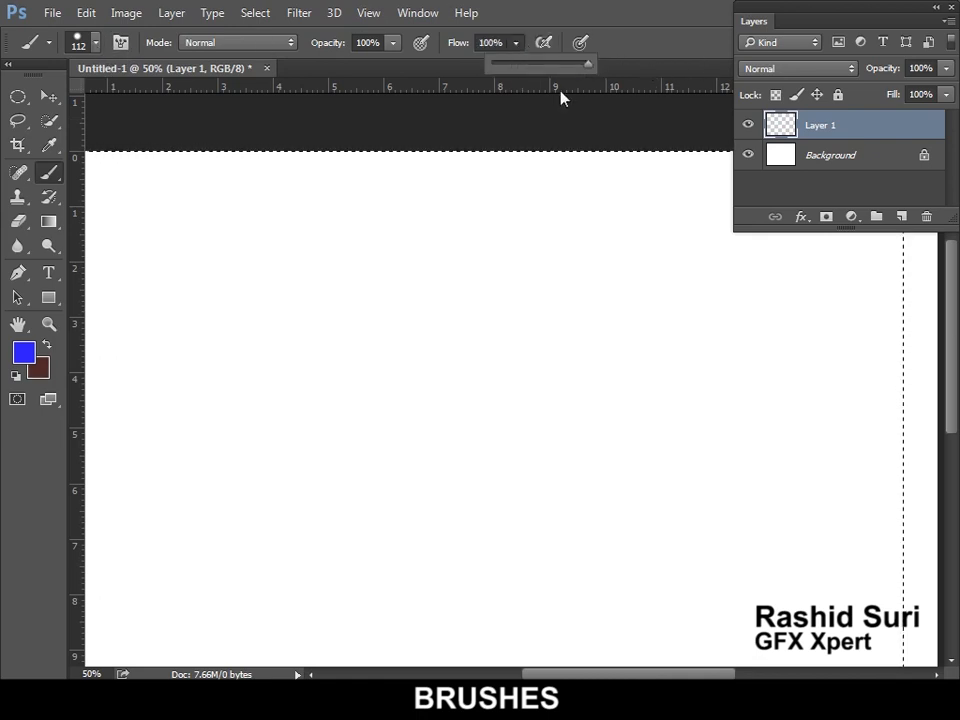
click(93, 43)
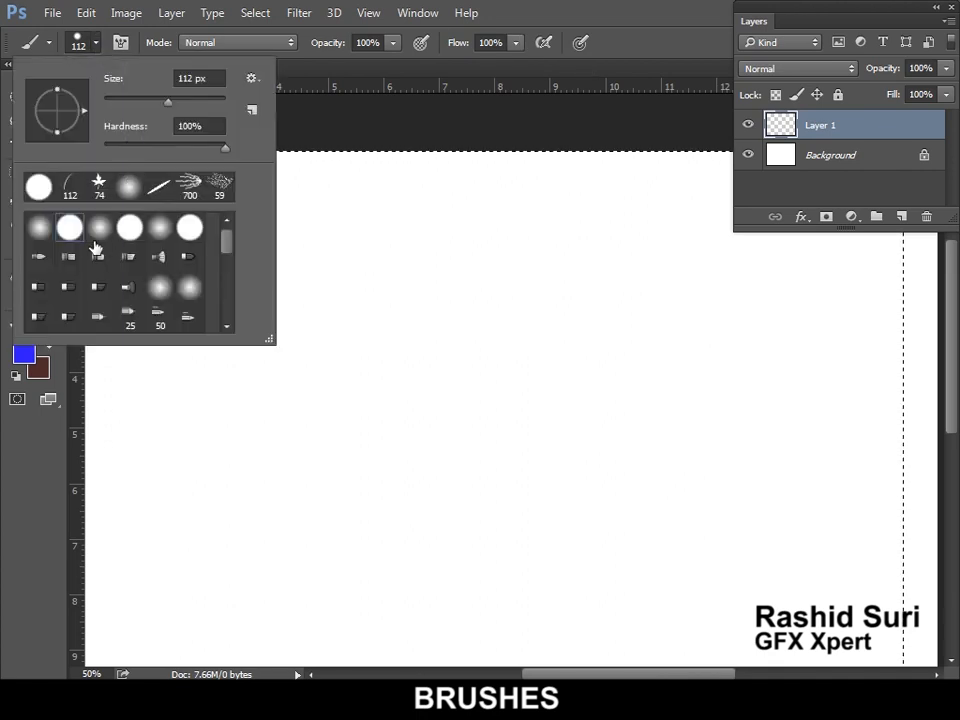
click(96, 43)
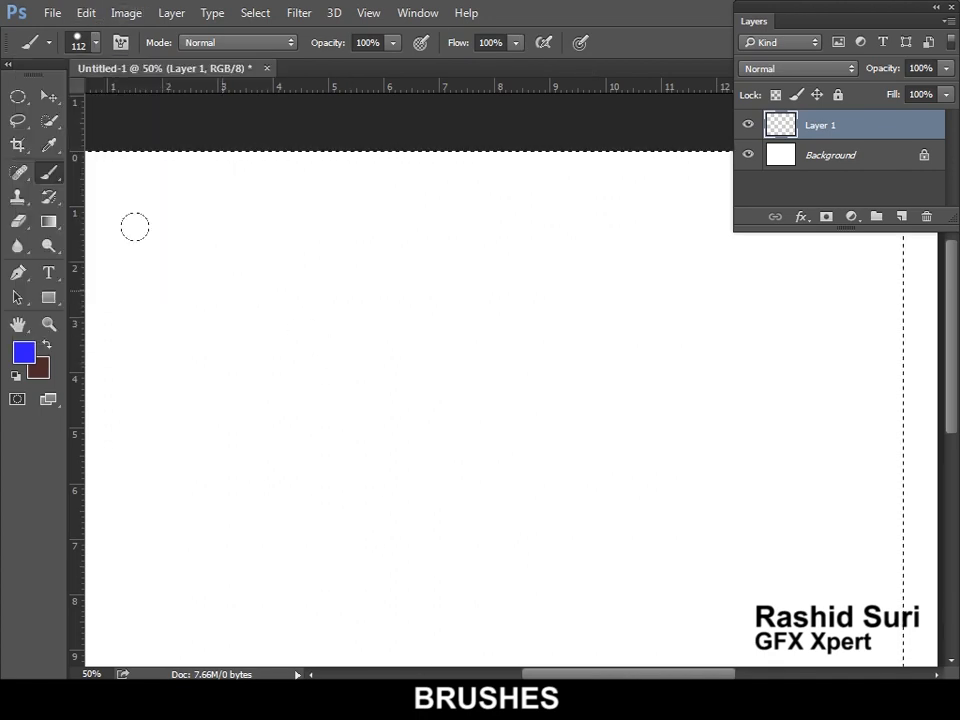
mouse_move(166, 223)
mouse_down()
mouse_move(411, 240)
mouse_move(814, 291)
mouse_up()
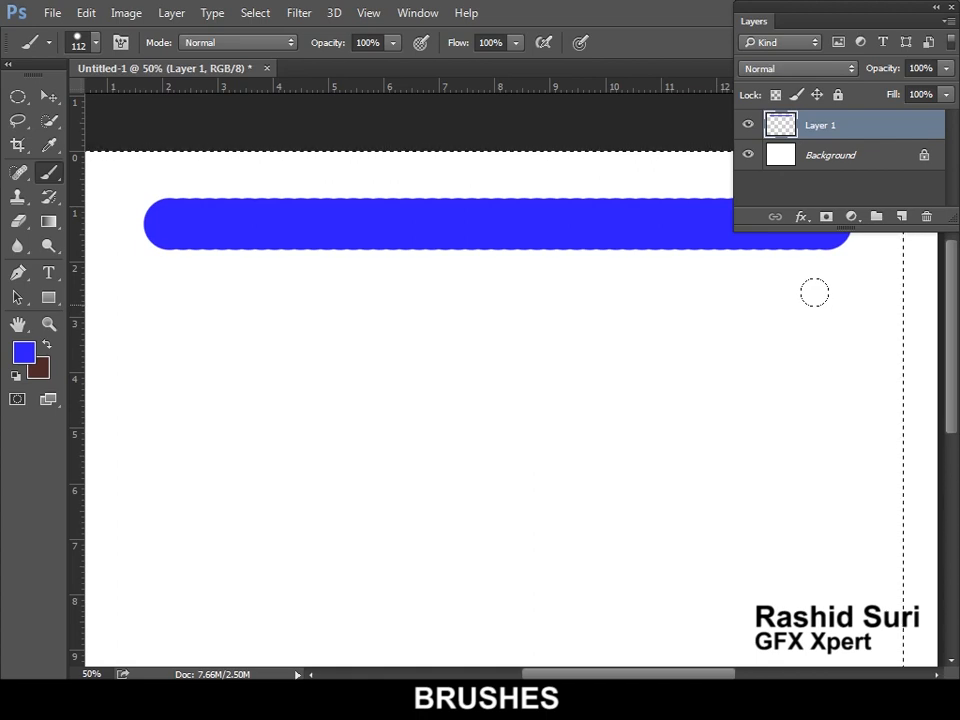
Swap the foreground and background colours and paint a dark brown horizontal stroke below the blue one.
click(47, 349)
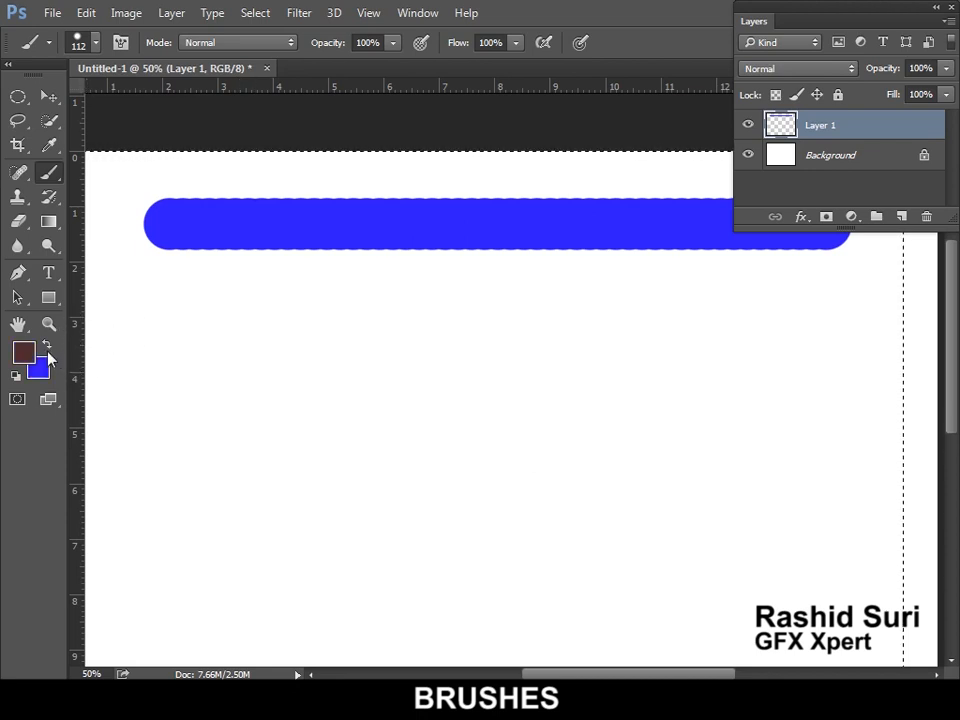
drag(215, 353, 738, 370)
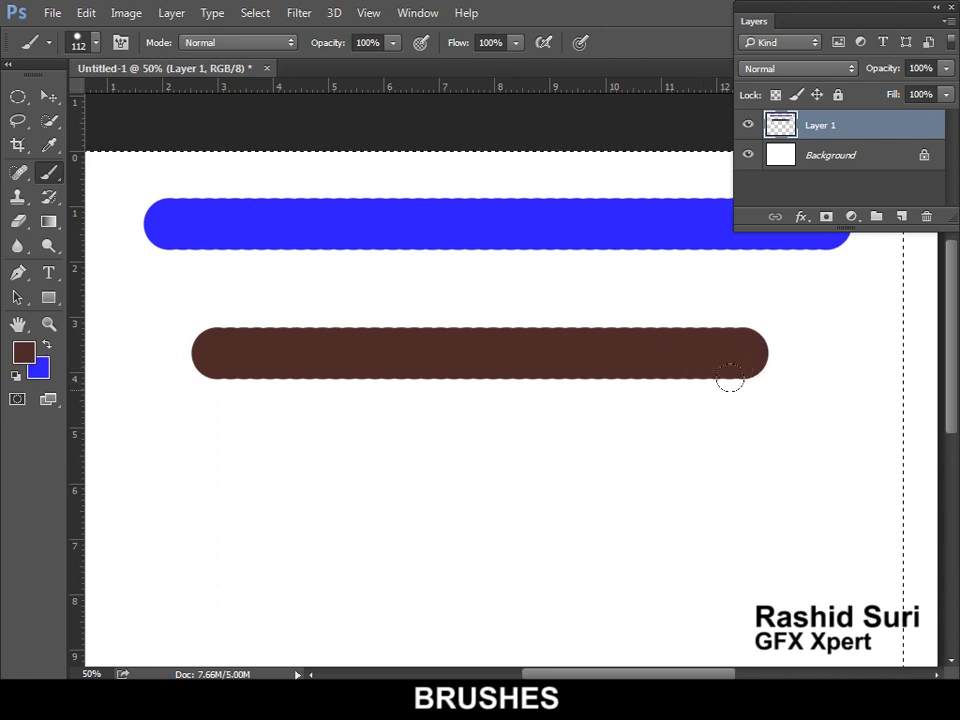
Set the foreground colour to red #c10202 and paint a horizontal stroke below the brown one.
click(22, 351)
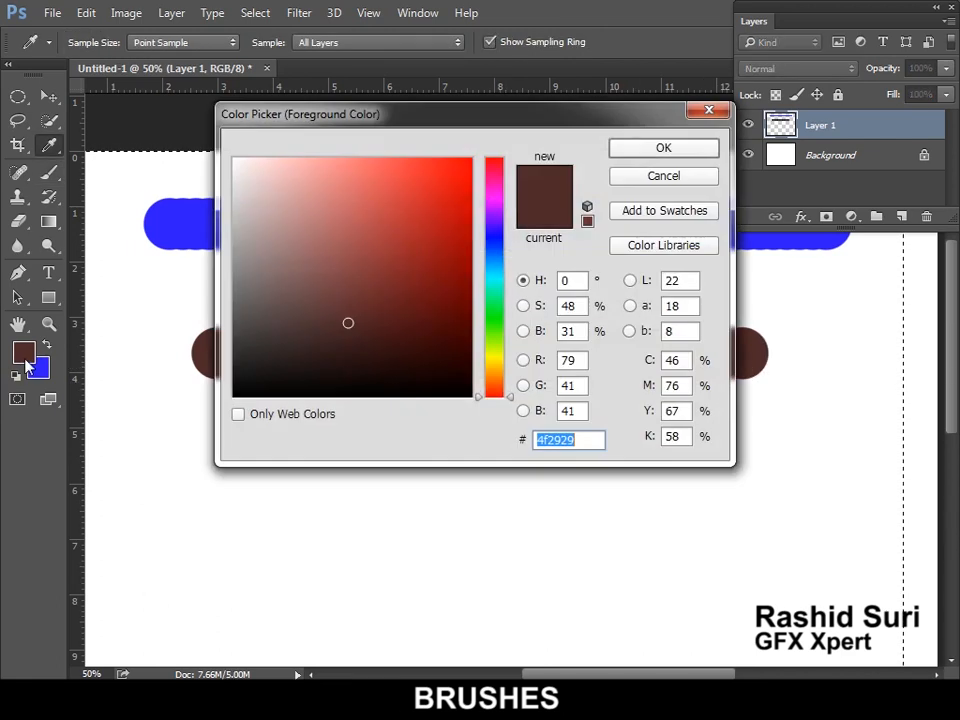
click(471, 216)
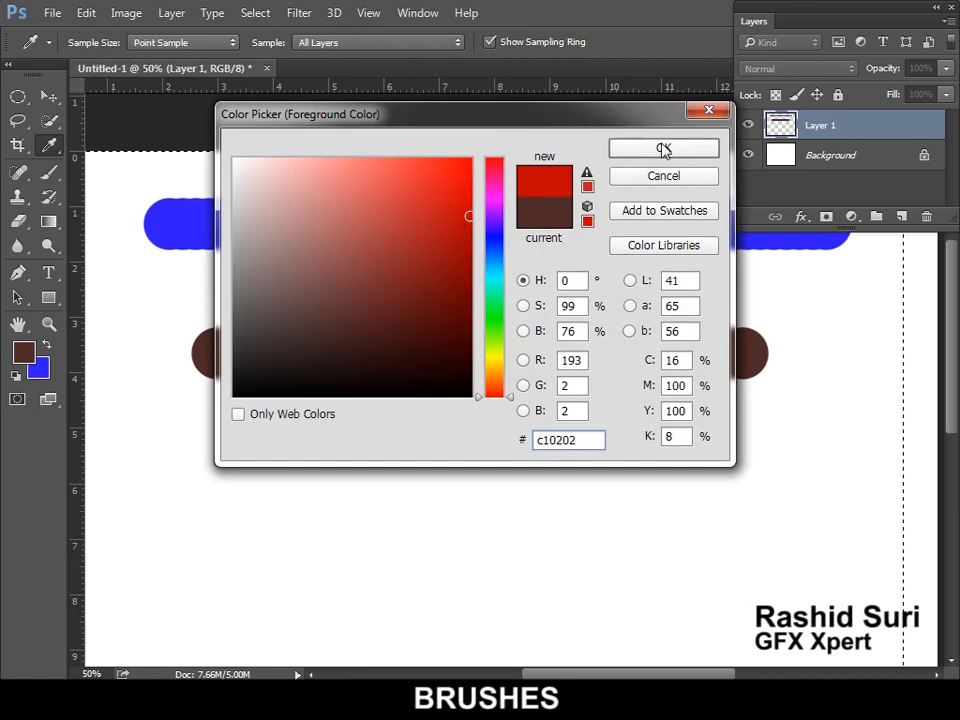
click(664, 148)
drag(282, 448, 789, 497)
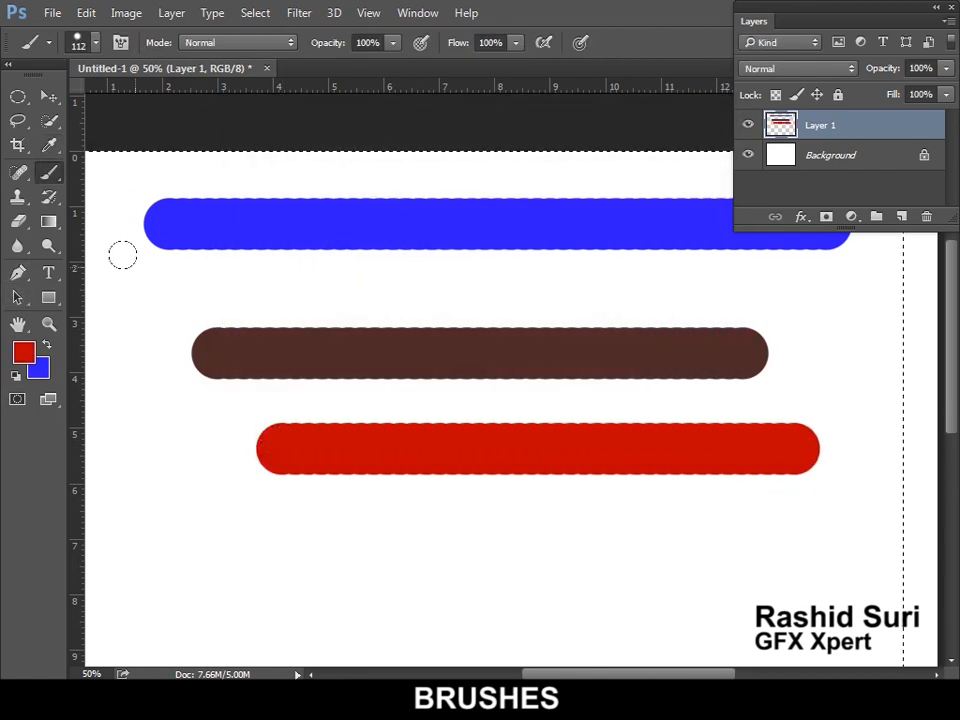
Clear the strokes from Layer 1 and choose the soft round brush tip at 112 px with 0% hardness.
key(Delete)
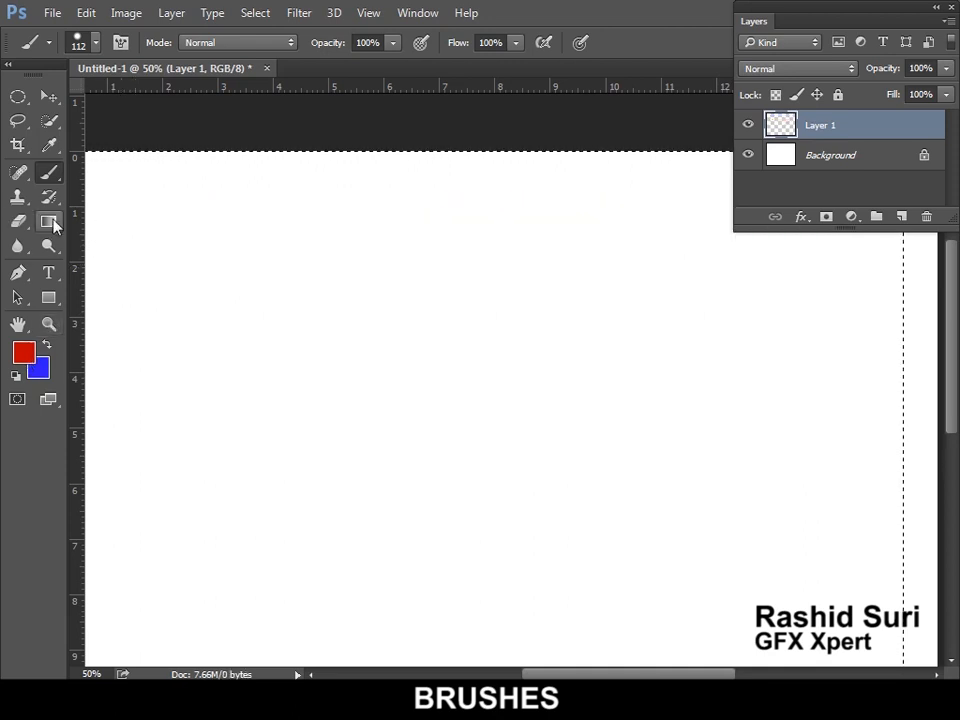
click(95, 42)
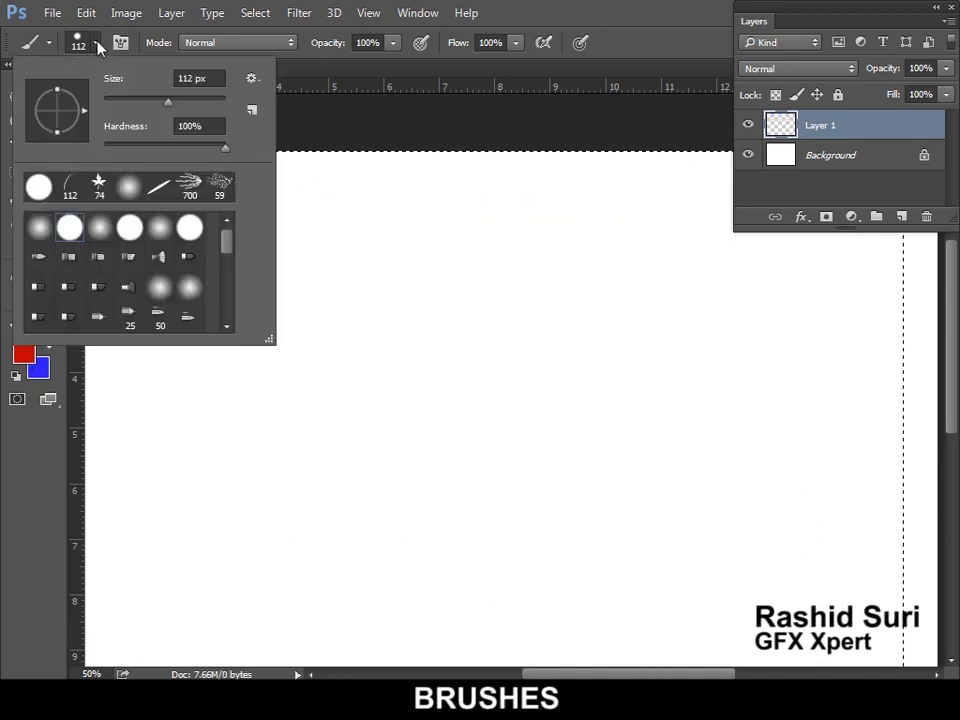
click(101, 230)
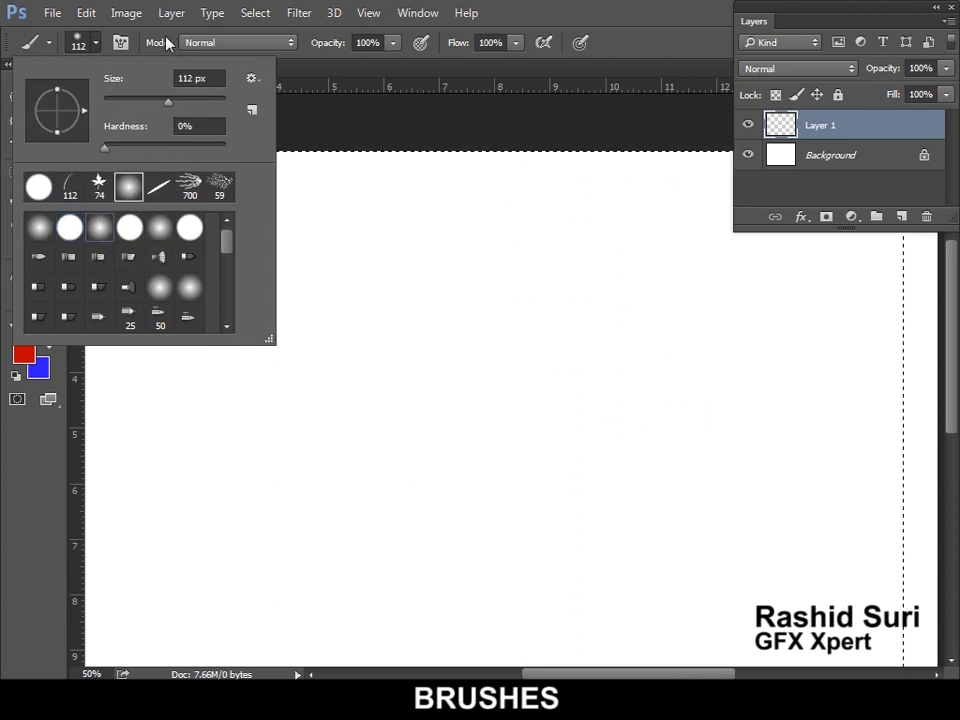
click(95, 42)
Paint two long straight red strokes with the soft brush, one below the other, across the upper canvas.
click(190, 259)
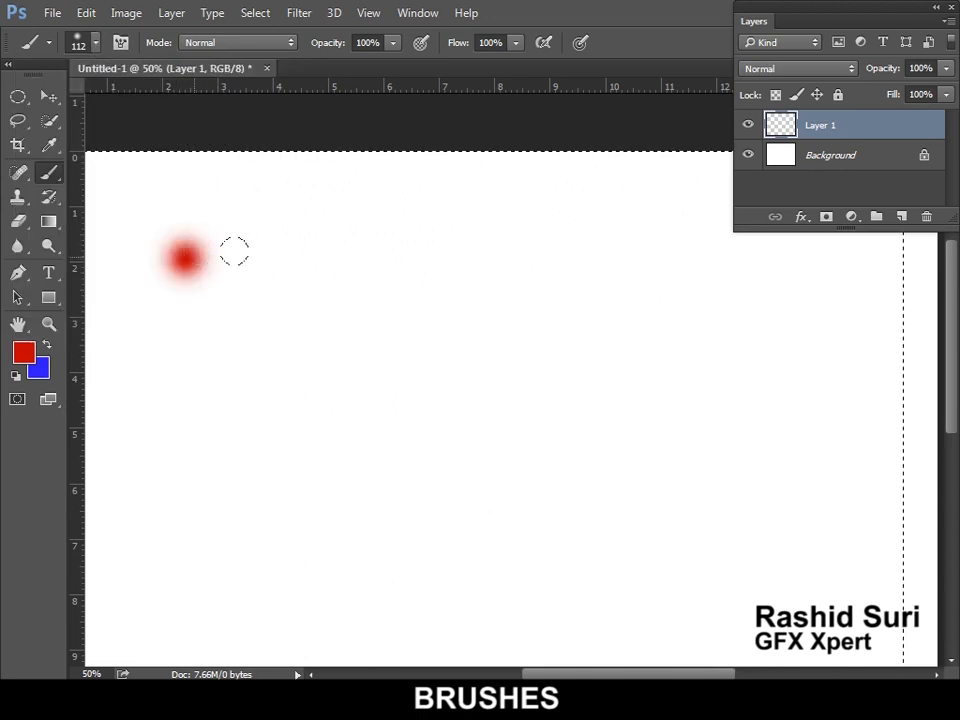
shift+click(830, 259)
click(248, 345)
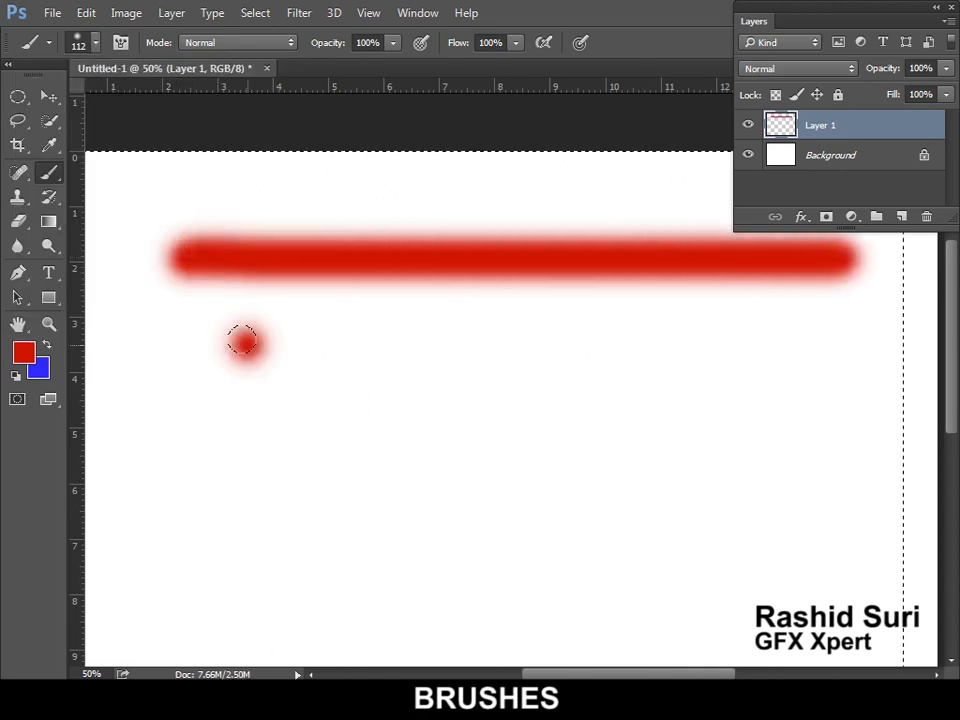
shift+click(872, 345)
Set the brush hardness to 44% and paint a third horizontal stroke below the two soft ones.
ctrl+alt+click(718, 420)
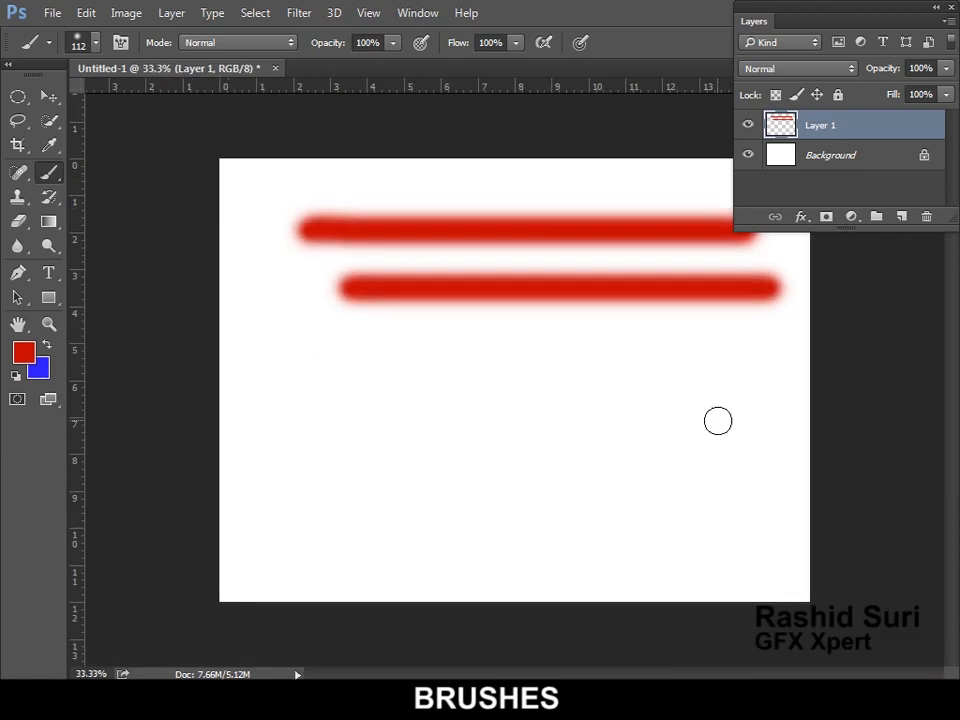
ctrl+click(397, 365)
mouse_move(397, 365)
mouse_down()
mouse_move(358, 364)
mouse_move(401, 366)
mouse_up()
click(74, 36)
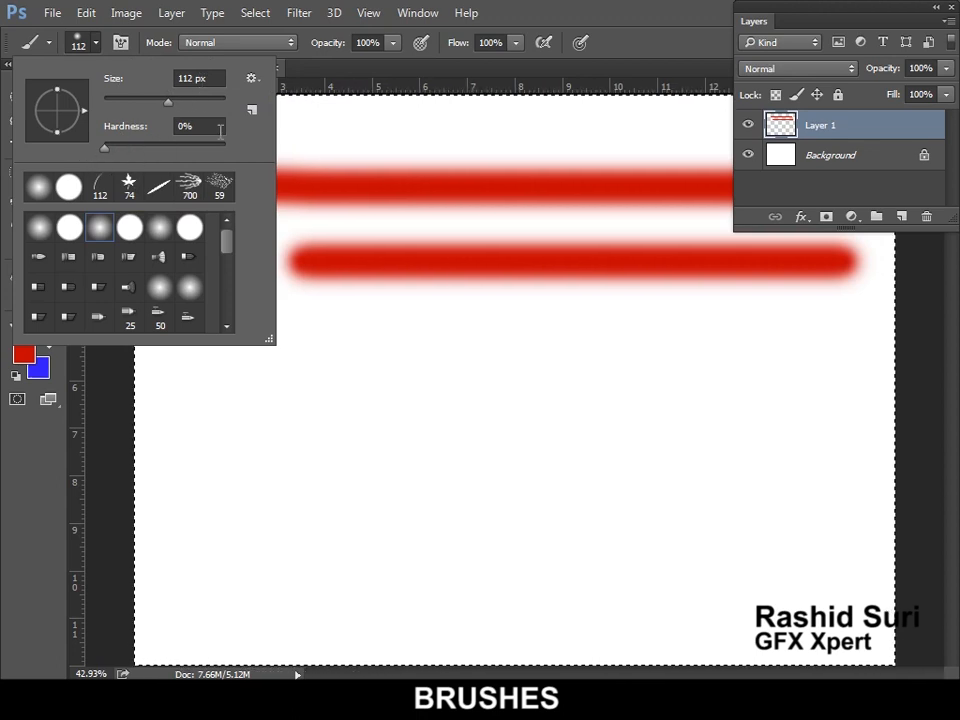
click(106, 148)
drag(106, 149, 157, 150)
mouse_move(350, 328)
mouse_down()
mouse_move(636, 330)
mouse_move(777, 330)
mouse_up()
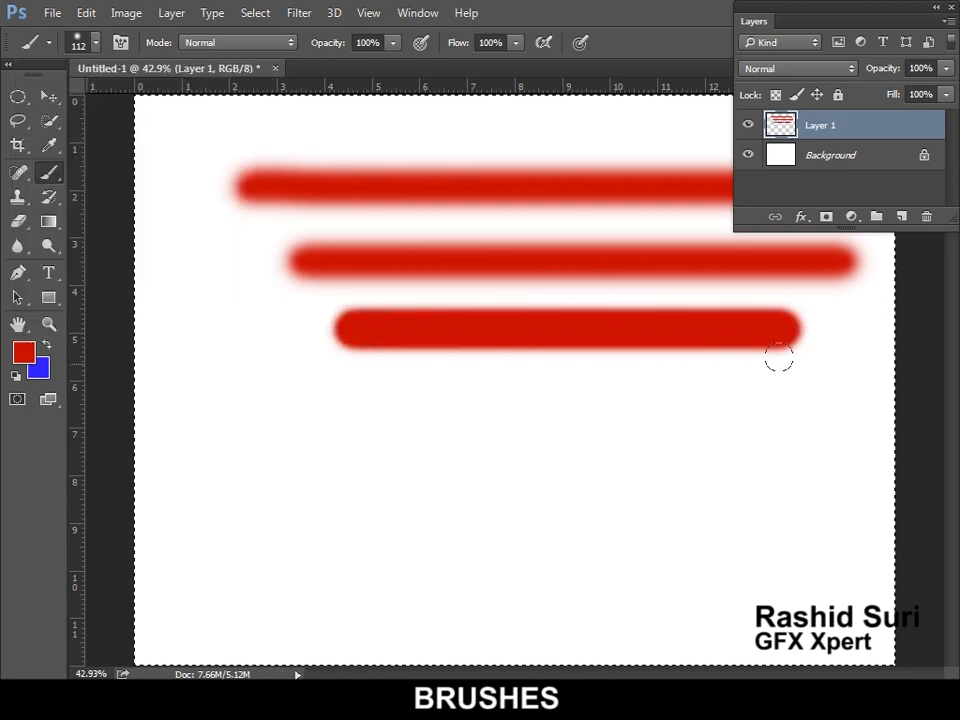
Set the brush hardness to 73% and paint a fourth horizontal stroke below the 44% hardness one.
click(99, 44)
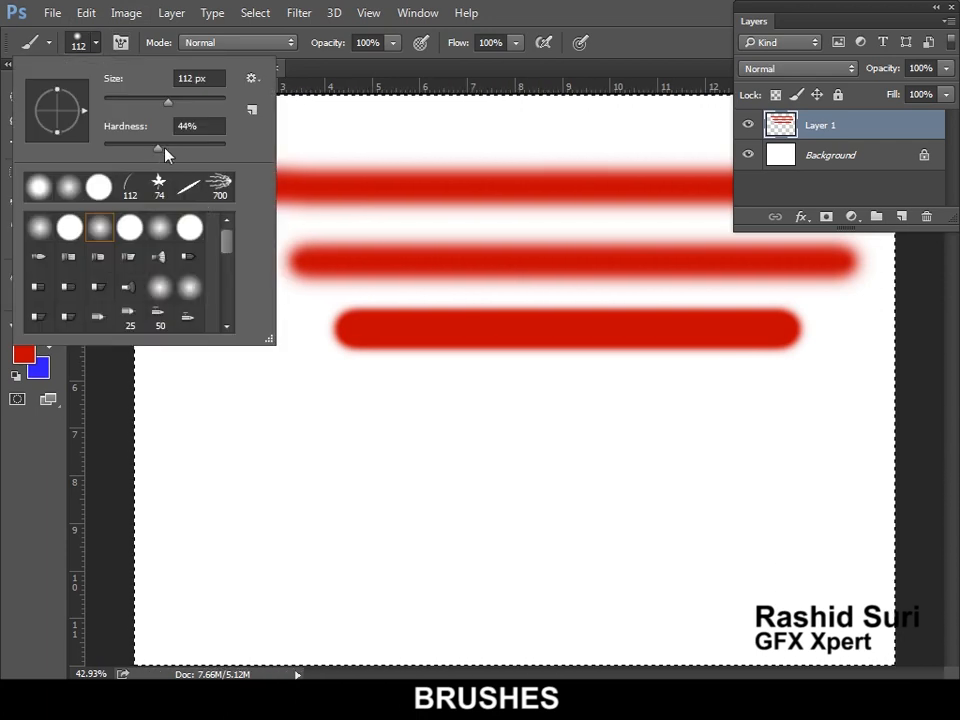
drag(163, 148, 155, 147)
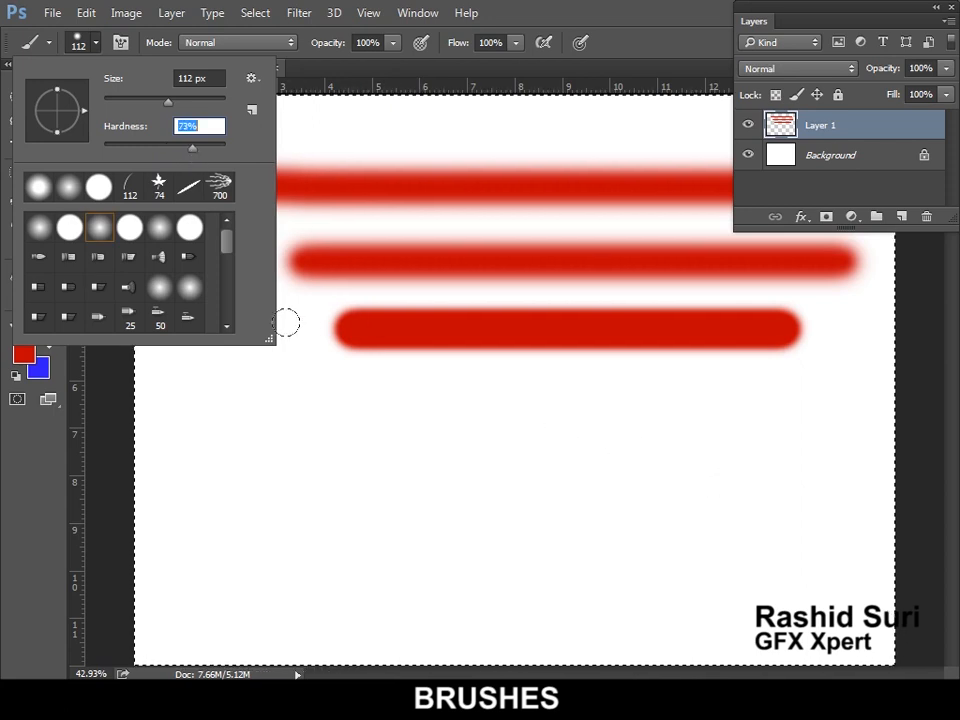
drag(343, 393, 766, 402)
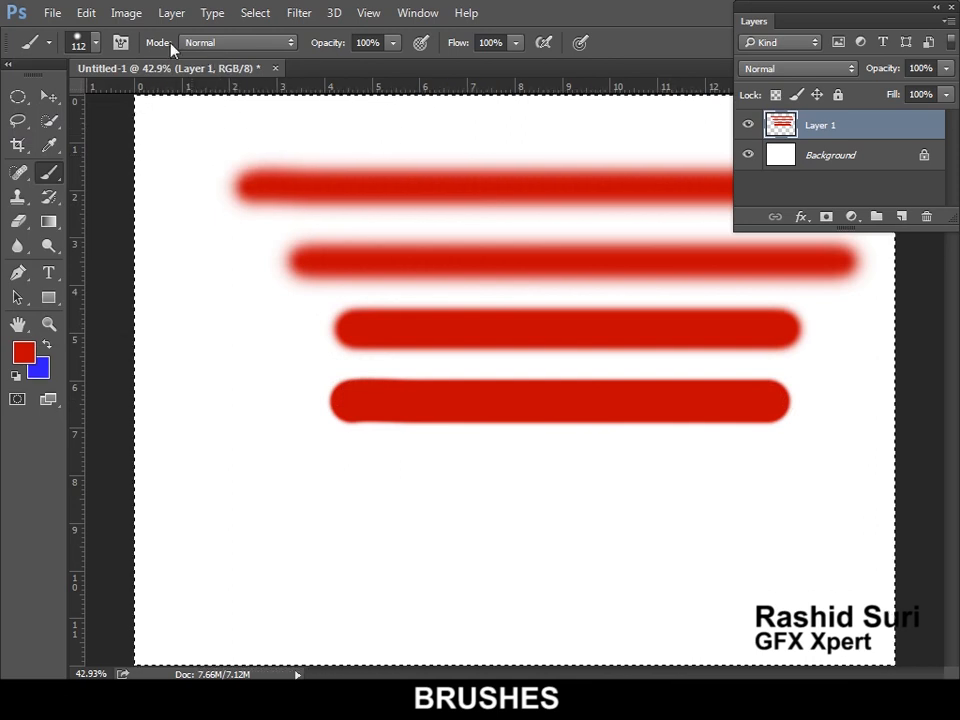
Set the brush hardness to 100% and paint a fifth horizontal stroke below the 73% hardness one.
click(97, 43)
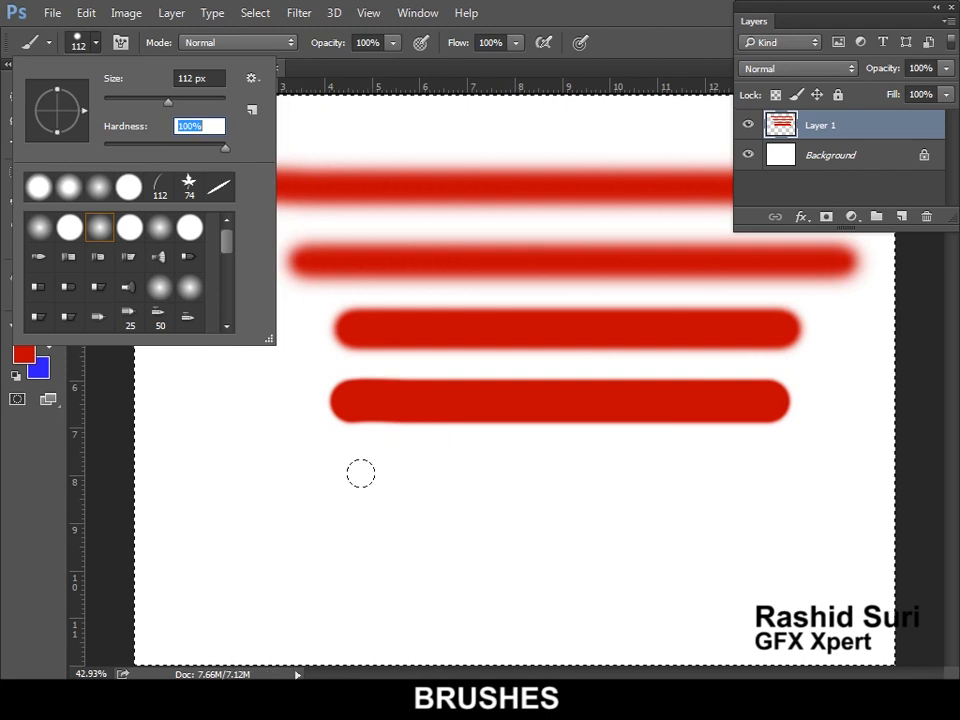
drag(370, 482, 772, 483)
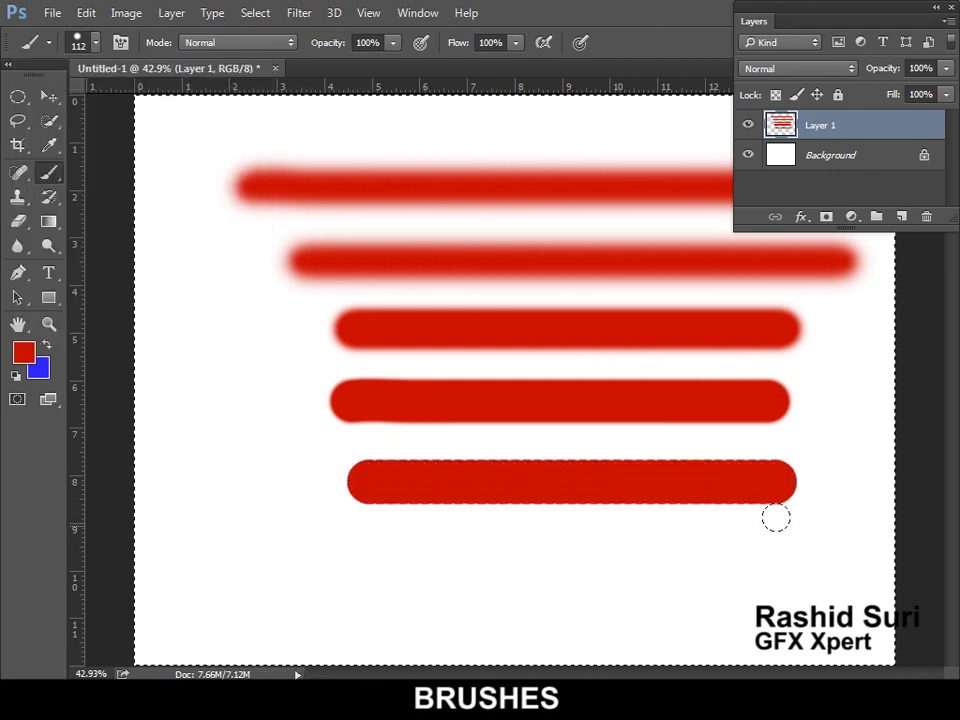
Choose the hard round brush preset and paint a sixth horizontal stroke below the others for comparison.
click(97, 43)
click(72, 232)
drag(336, 545, 798, 546)
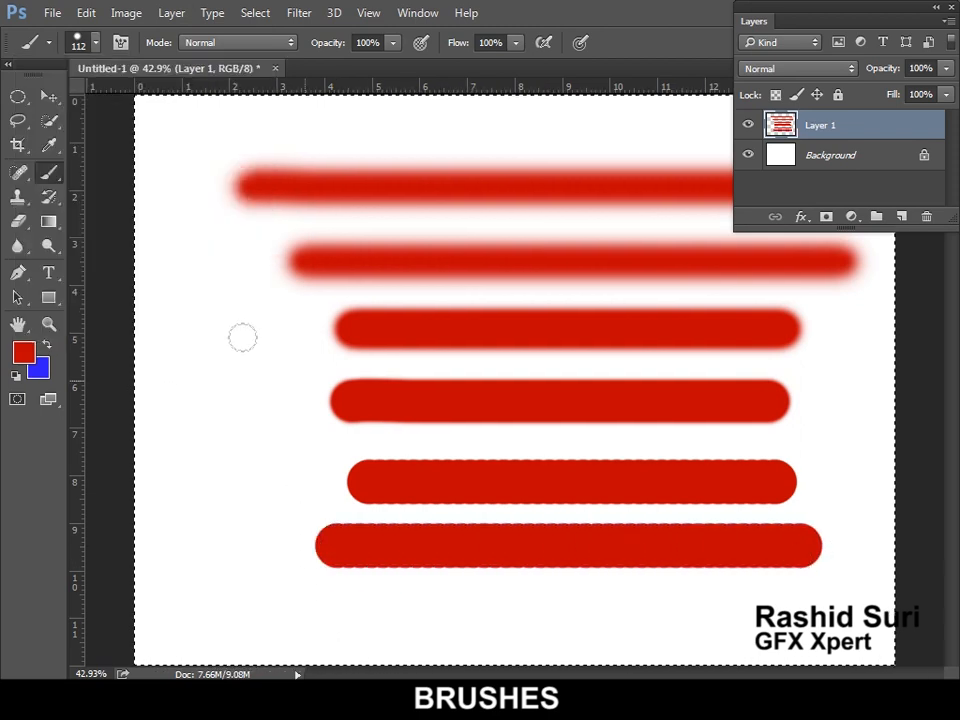
Reduce the hard round brush's hardness to 40% and paint a seventh horizontal stroke near the canvas's lower edge.
click(97, 43)
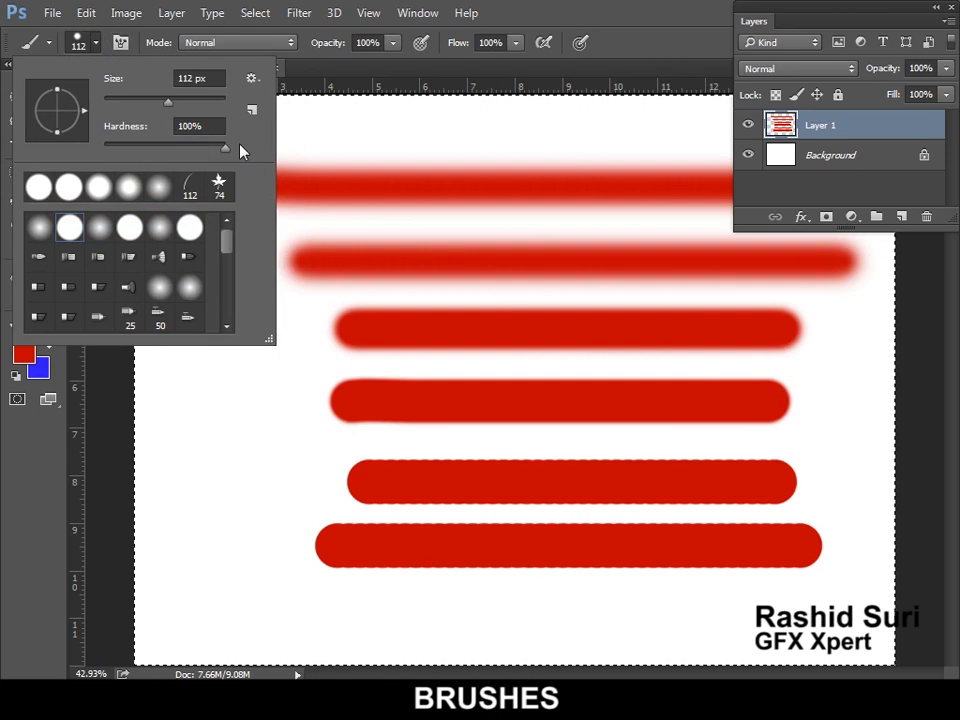
drag(227, 148, 195, 160)
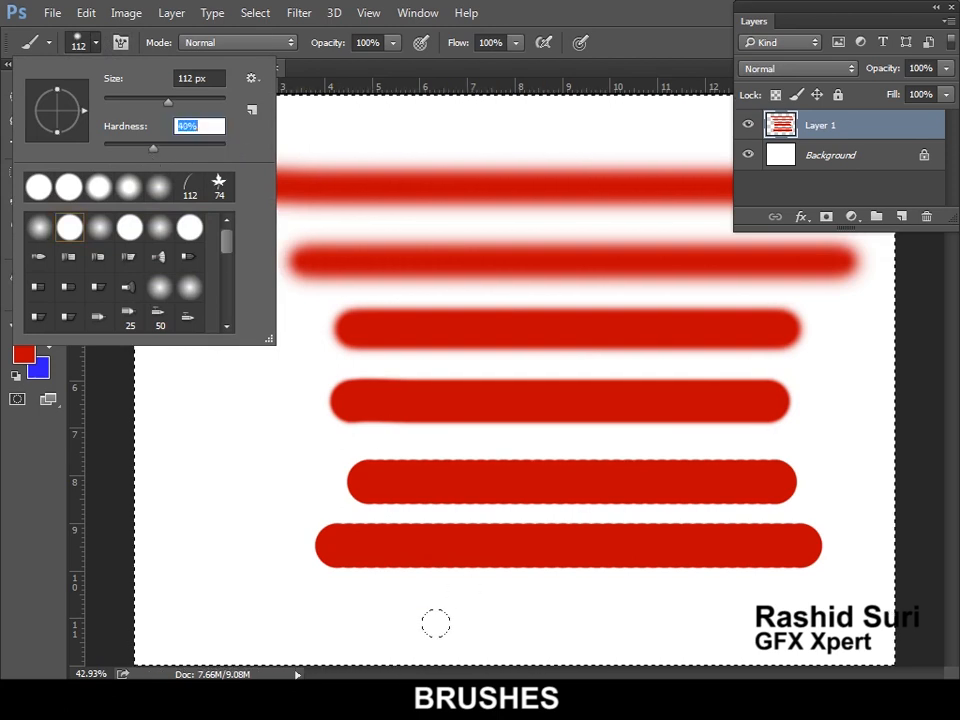
drag(360, 603, 785, 606)
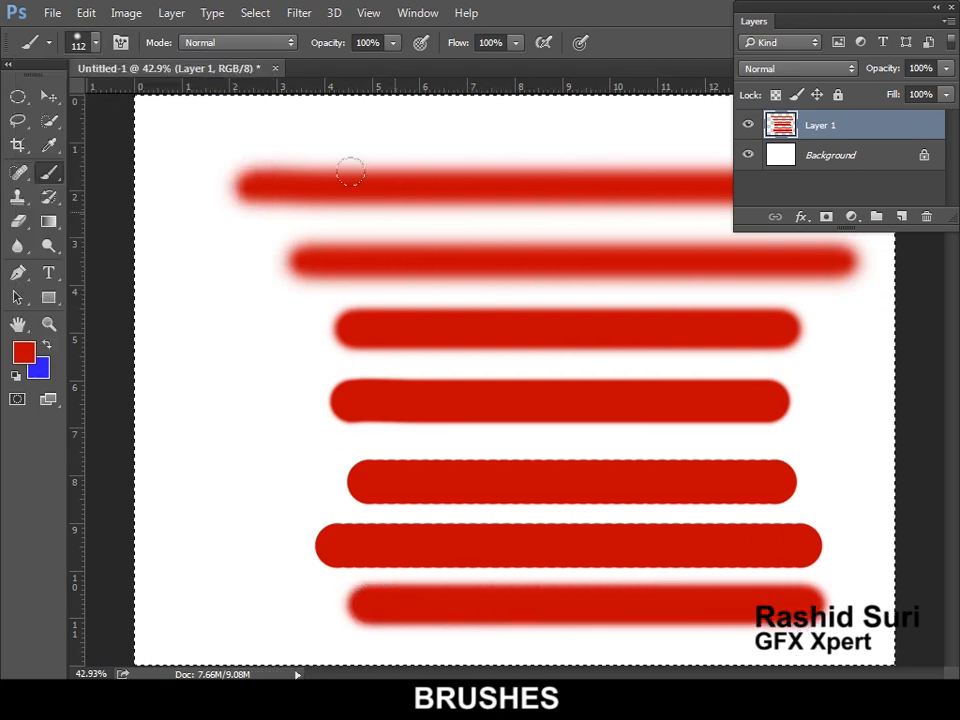
Set the brush hardness back to 100% and clear all the red strokes from Layer 1.
click(97, 43)
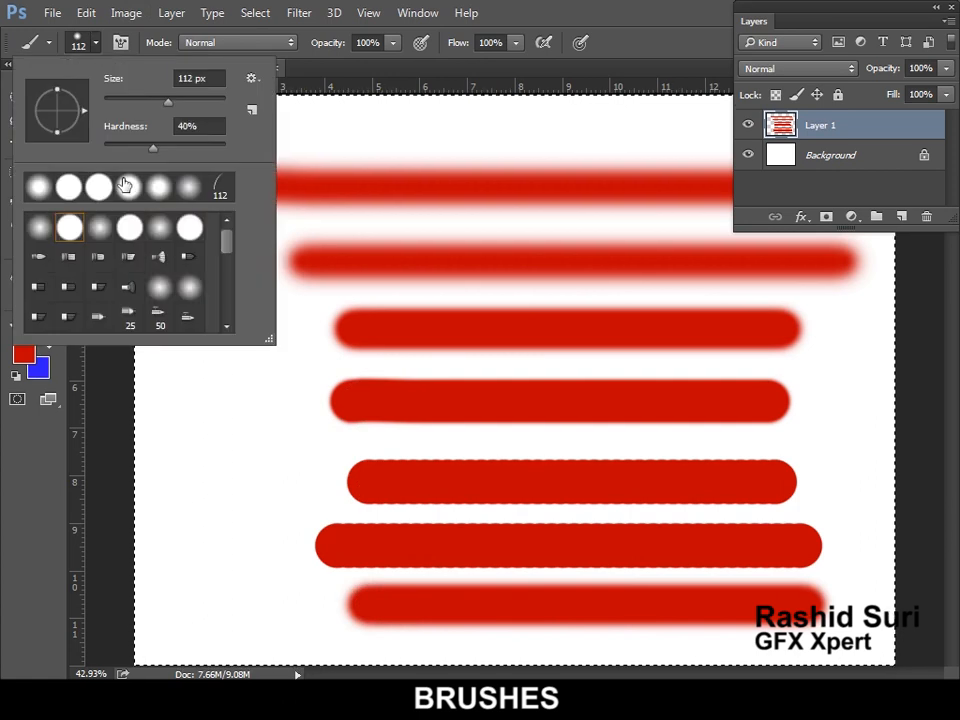
drag(160, 153, 266, 154)
key(Delete)
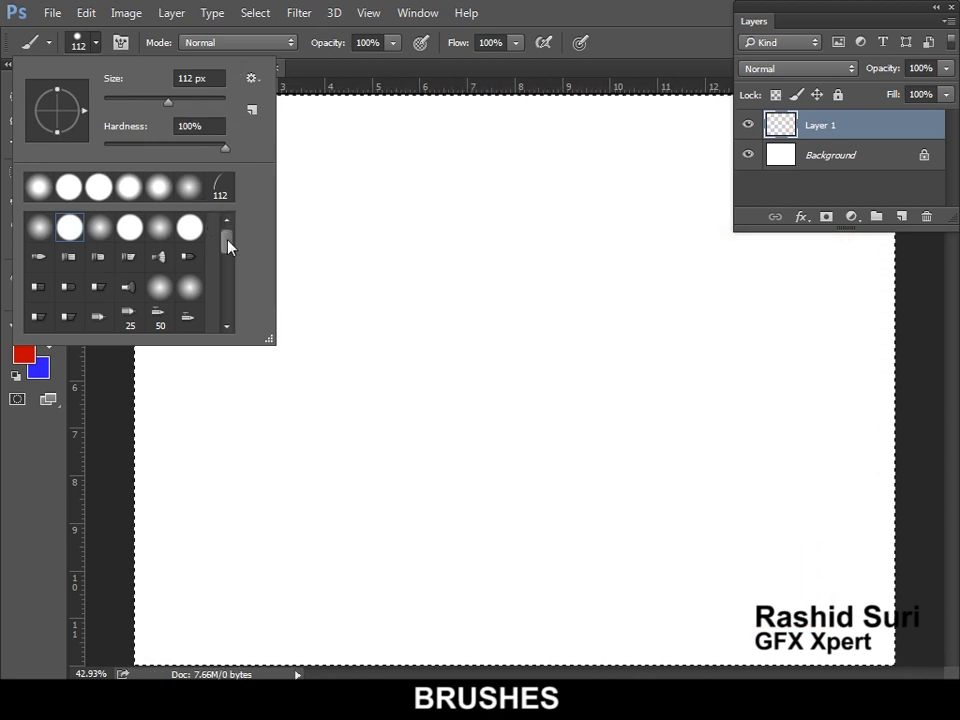
Browse the brush preset list and reduce the brush size to 86 px.
mouse_move(228, 246)
mouse_down()
mouse_move(240, 336)
mouse_move(243, 289)
mouse_up()
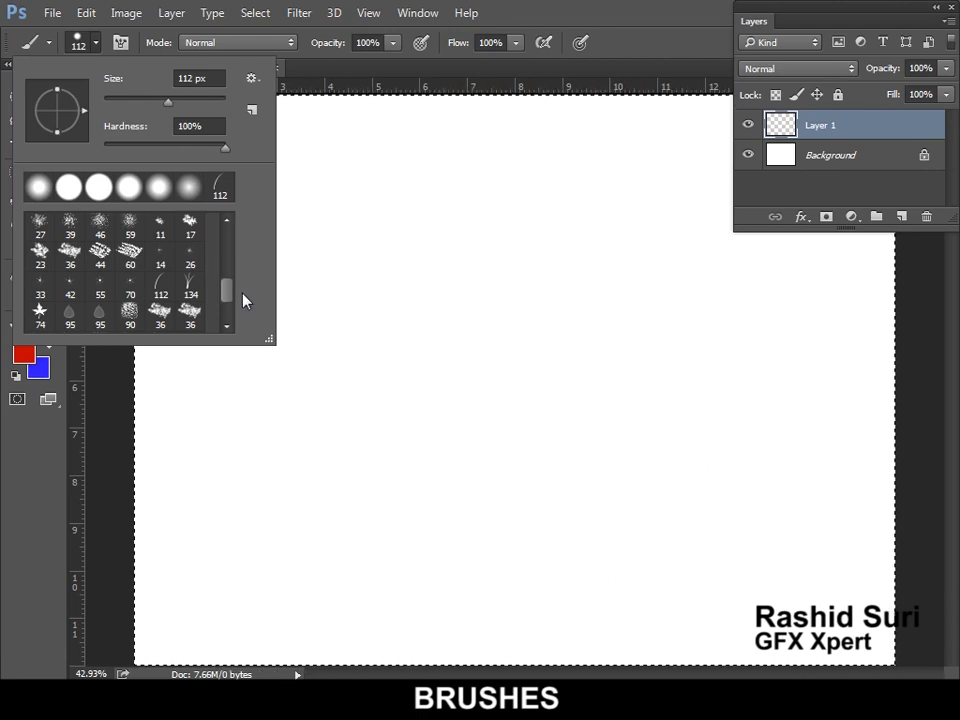
drag(228, 296, 255, 230)
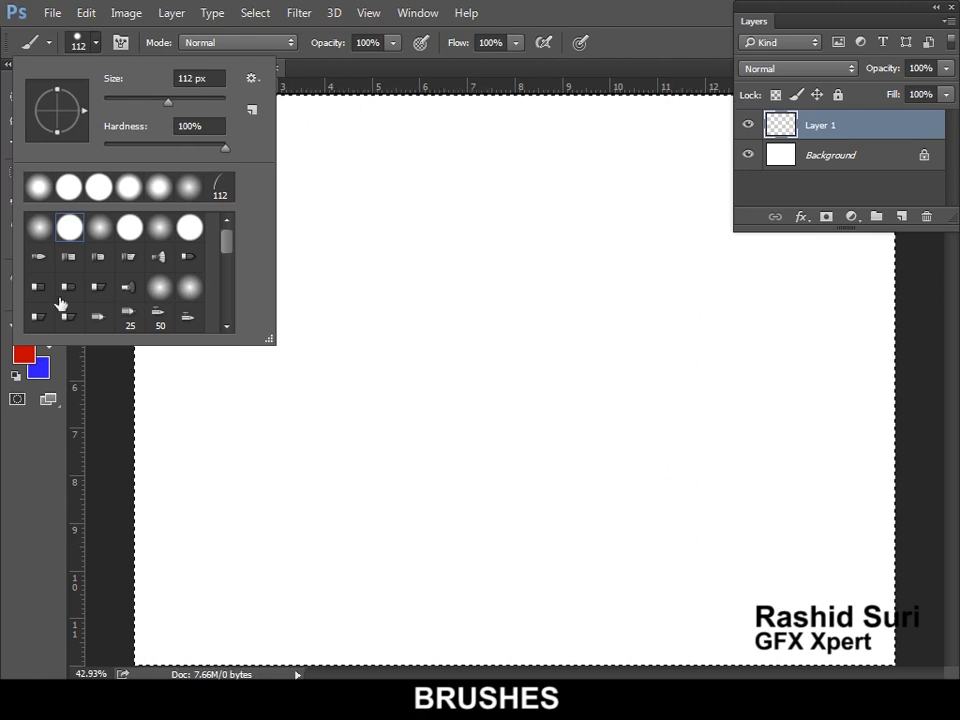
click(96, 43)
click(97, 45)
mouse_move(170, 108)
mouse_down()
mouse_move(212, 110)
mouse_move(139, 110)
mouse_move(155, 103)
mouse_up()
click(95, 42)
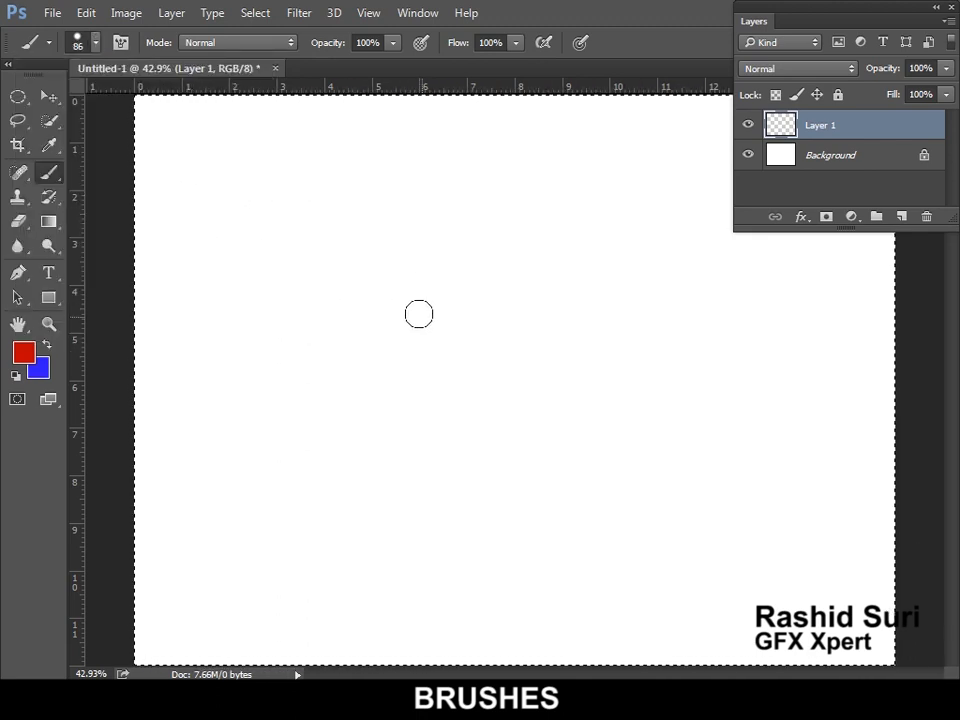
Enlarge the brush tip step by step to 500 px.
key(bracketright)
key(bracketright)
key(bracketright)
key(bracketright)
key(bracketright)
key(bracketright)
key(bracketright)
key(bracketright)
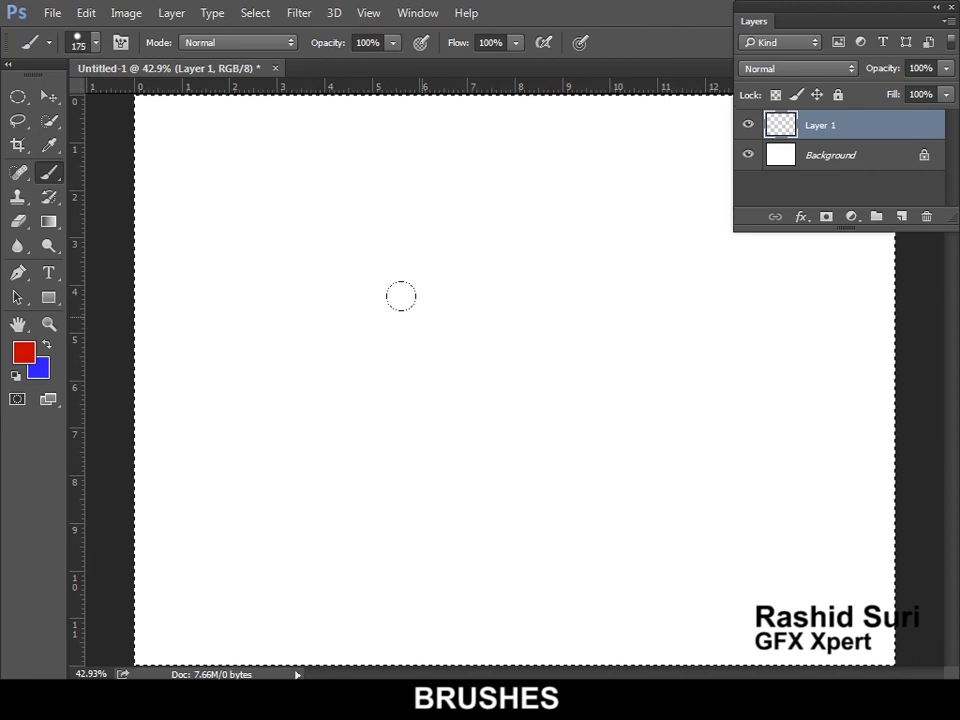
key(bracketright)
key(bracketright)
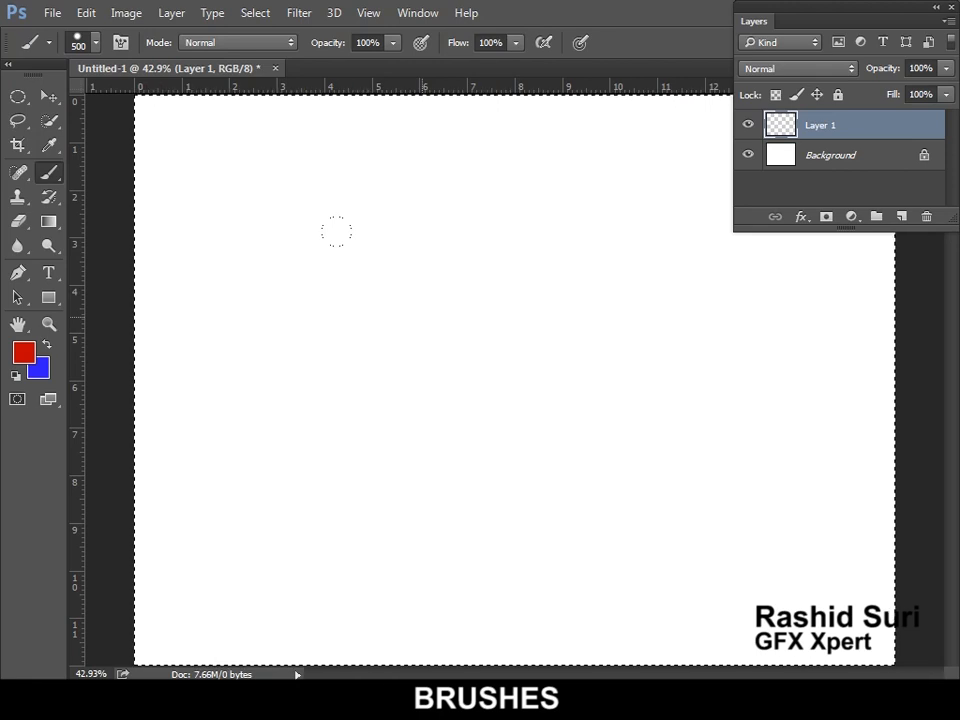
Bring the brush size to 150 px and check it in the brush preset settings.
key(bracketleft)
key(bracketleft)
key(bracketleft)
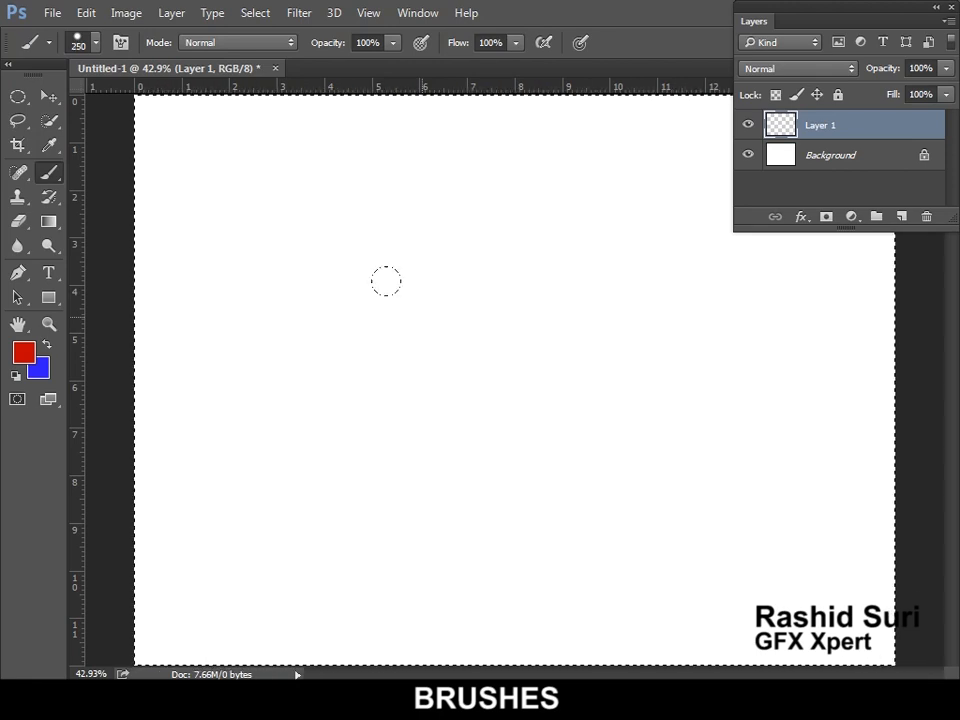
key(bracketright)
key(bracketright)
click(78, 40)
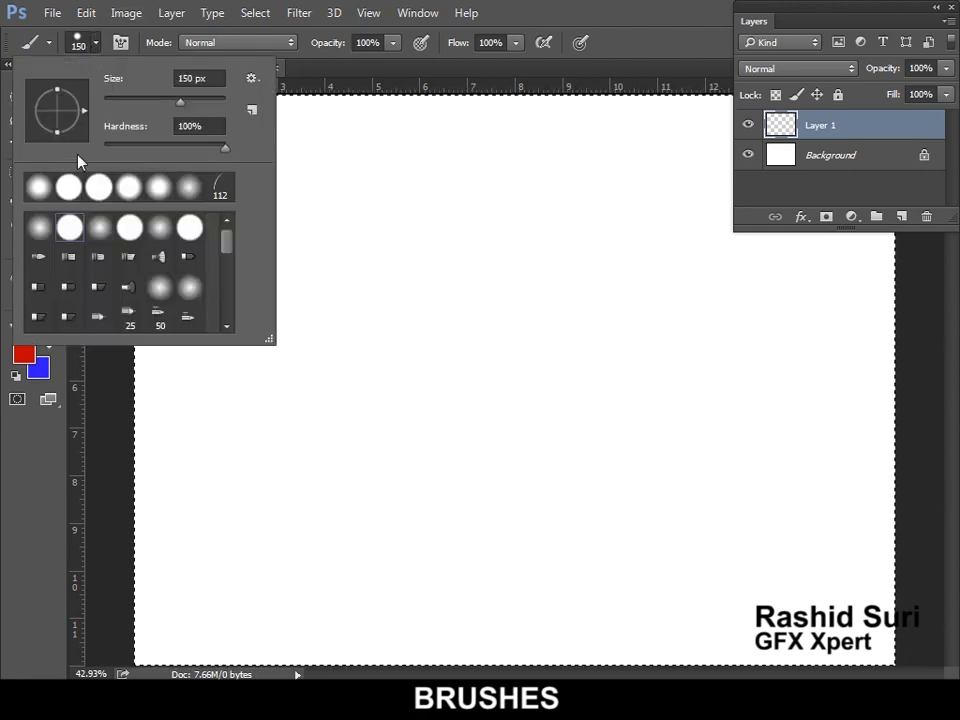
click(92, 42)
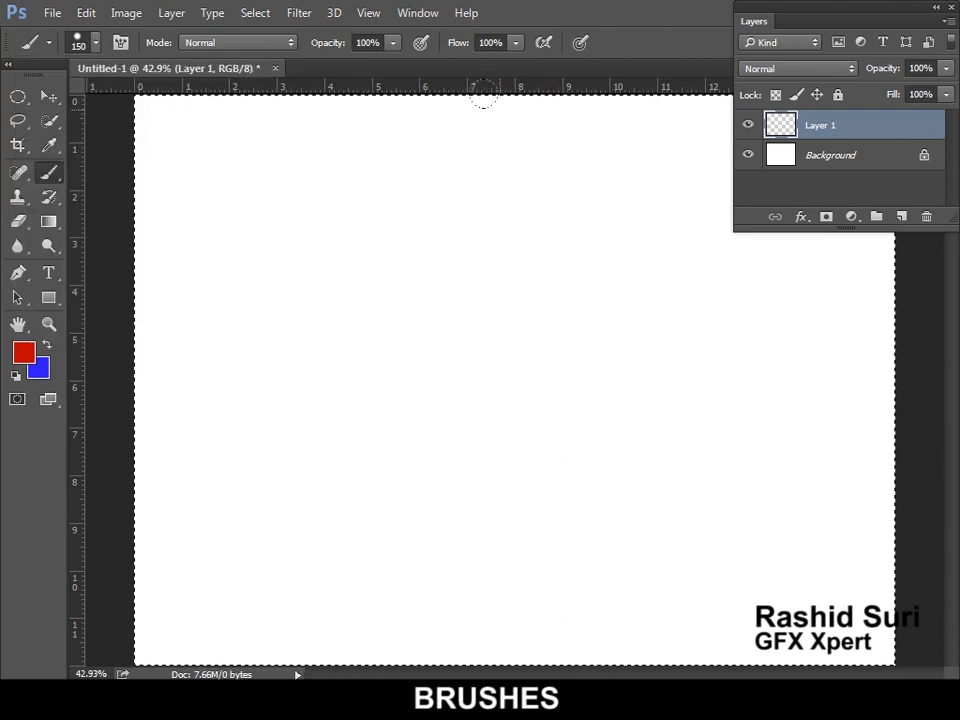
Show and hide the Brush settings to demonstrate toggling them.
click(118, 47)
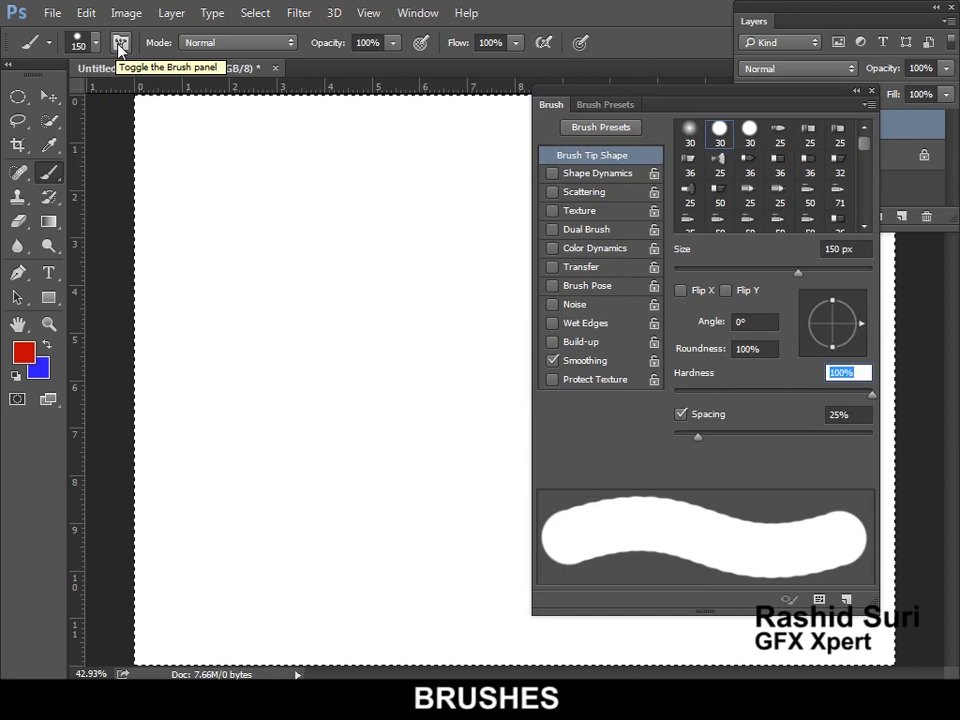
click(120, 43)
click(120, 43)
click(120, 43)
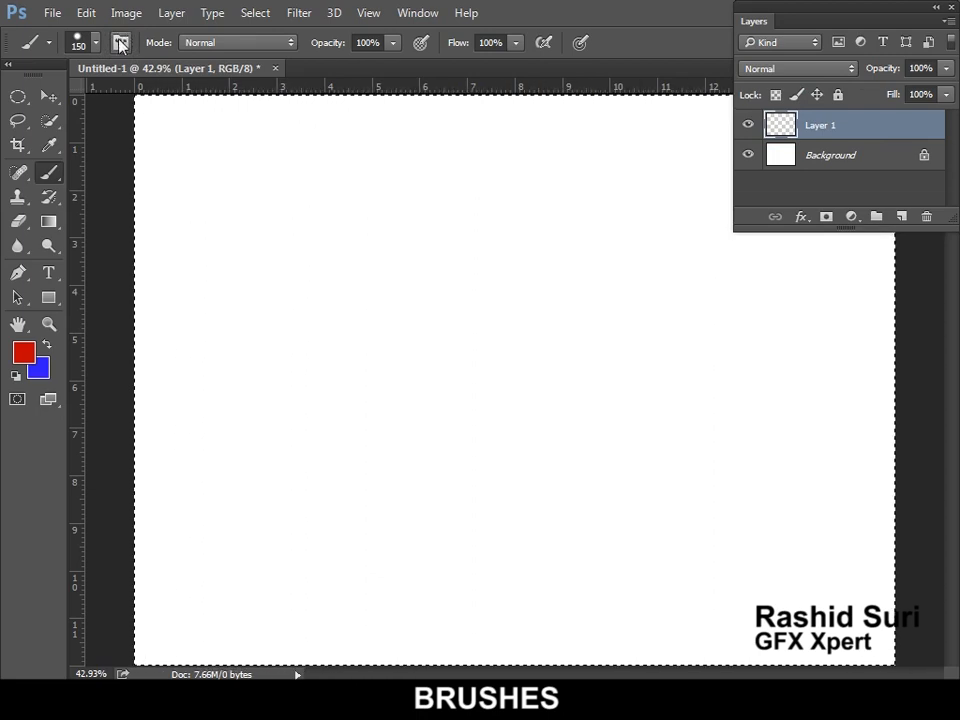
Display the Brush Tip Shape settings, close the Layers list and move the brush settings clear of the drawing area.
click(422, 12)
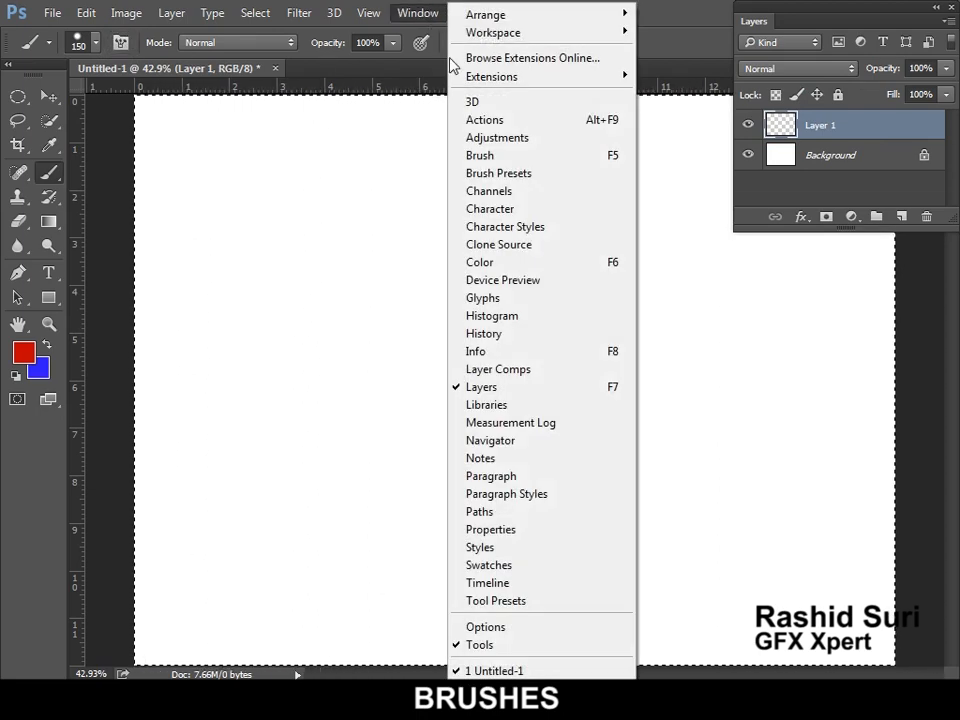
click(541, 177)
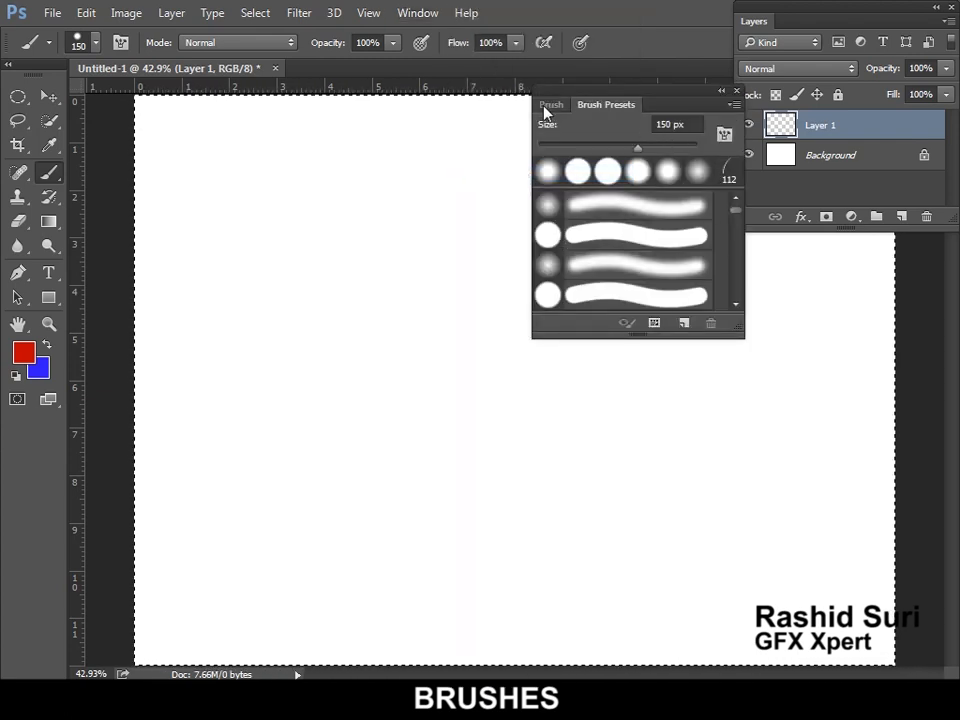
click(546, 105)
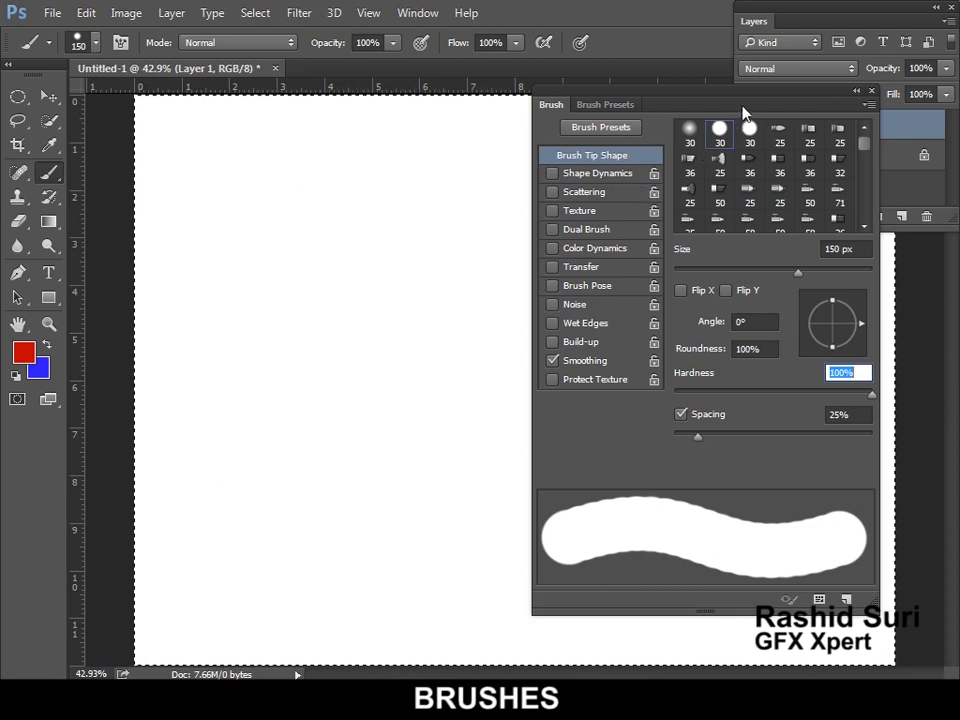
click(951, 8)
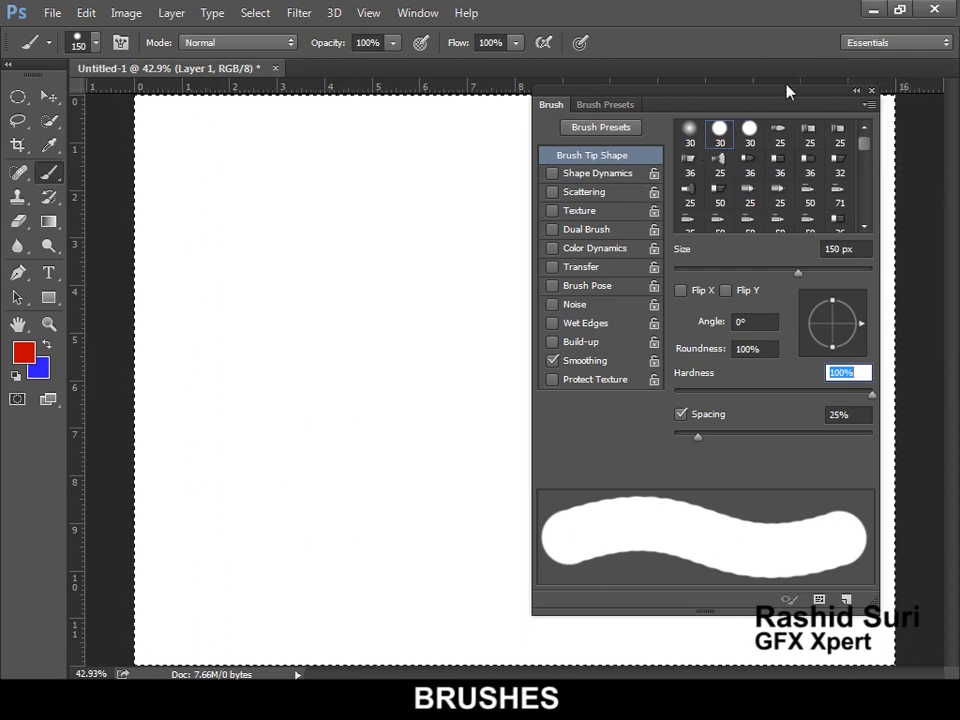
mouse_move(789, 97)
mouse_down()
mouse_move(849, 64)
mouse_move(800, 90)
mouse_up()
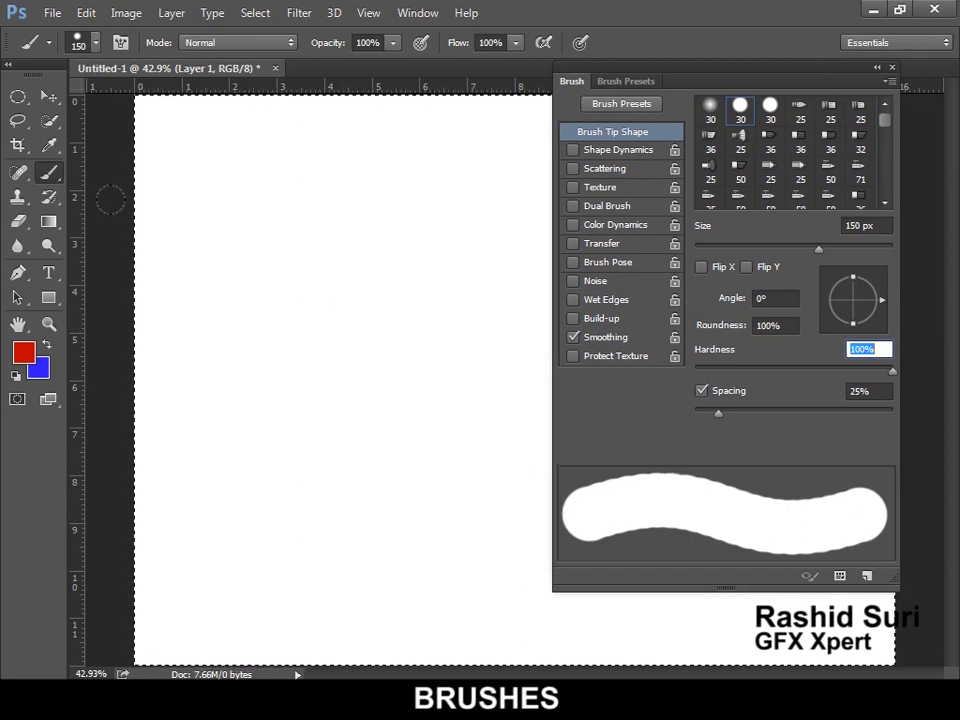
Paint a red horizontal stroke at 25% spacing, and a second one below it with the spacing set to 1%.
drag(206, 216, 462, 216)
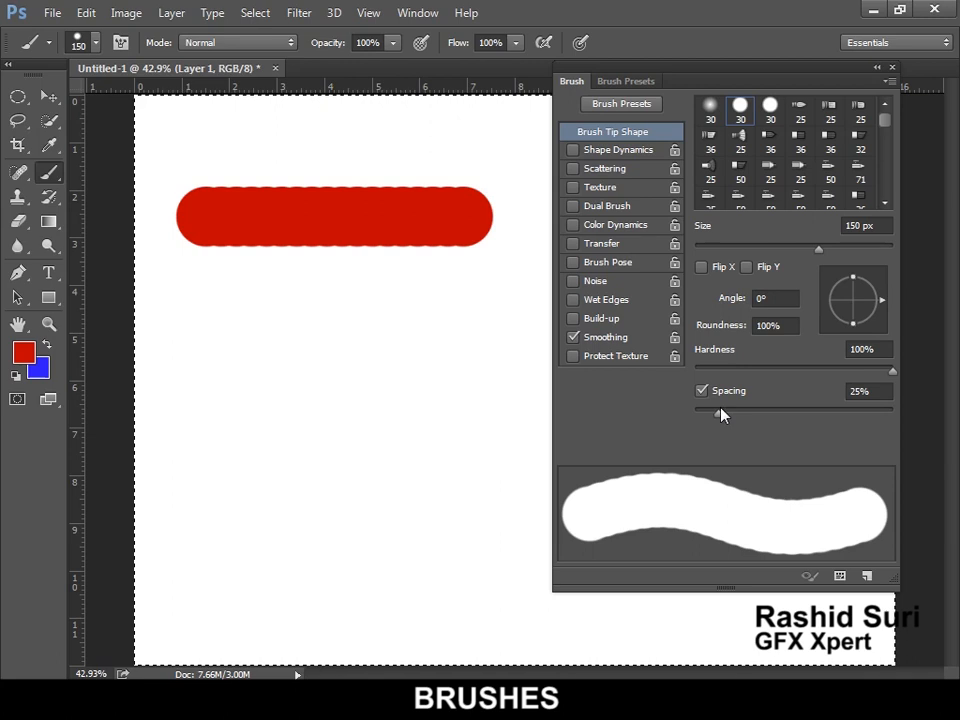
mouse_move(721, 418)
mouse_down()
mouse_move(735, 418)
mouse_move(642, 421)
mouse_up()
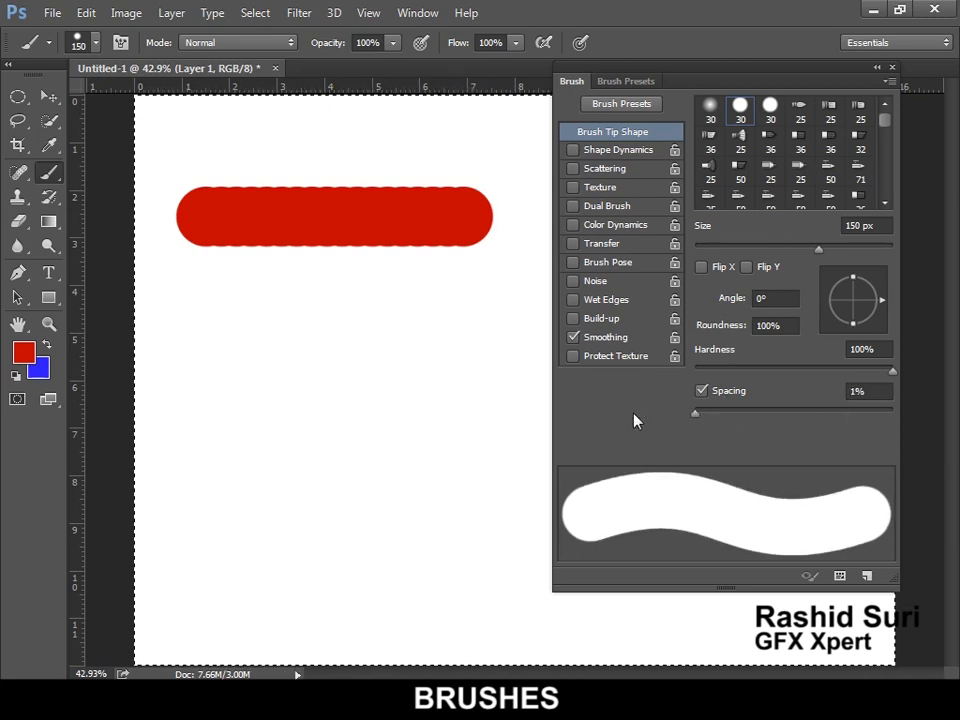
drag(218, 362, 521, 345)
mouse_move(193, 309)
mouse_down()
mouse_move(288, 407)
mouse_move(212, 321)
mouse_up()
Paint a third horizontal stroke with 77% spacing and a fourth below it with 107% spacing.
drag(700, 418, 770, 413)
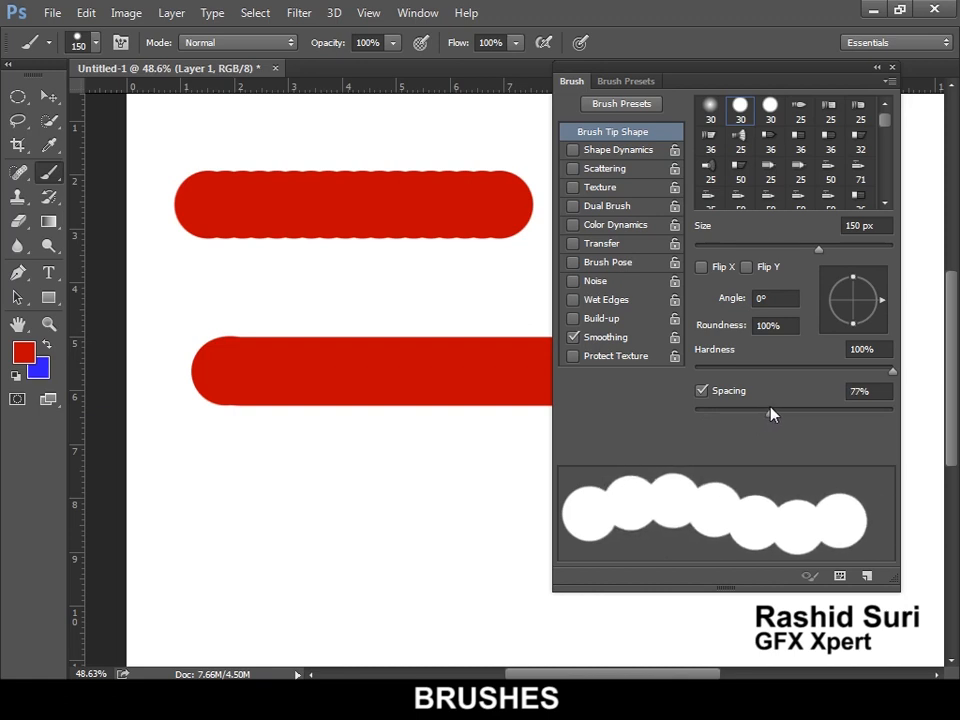
drag(199, 499, 671, 491)
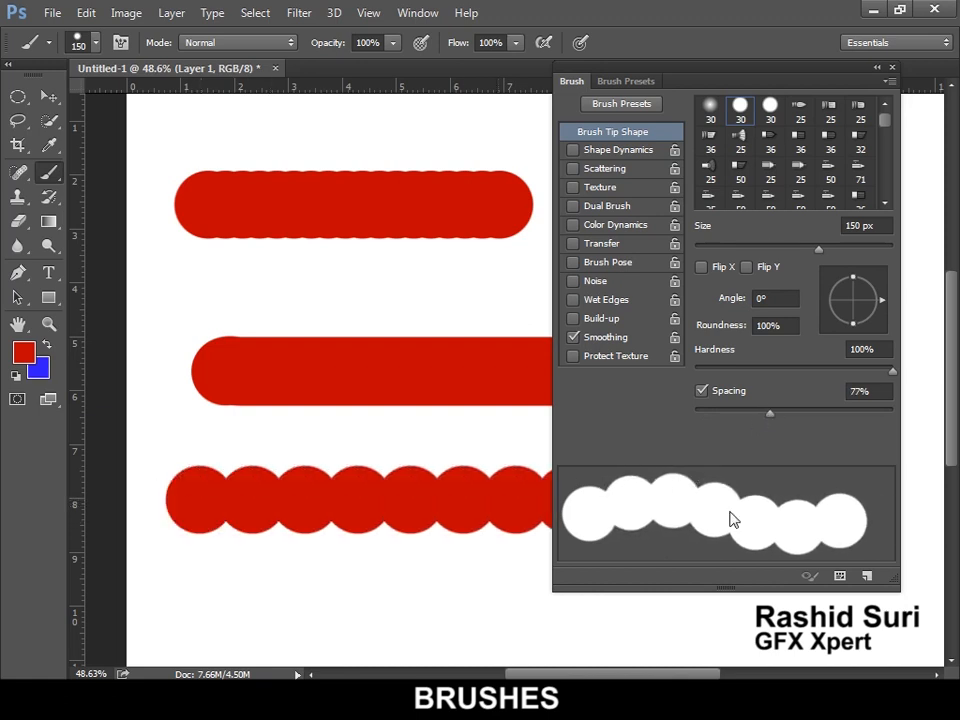
drag(775, 414, 797, 413)
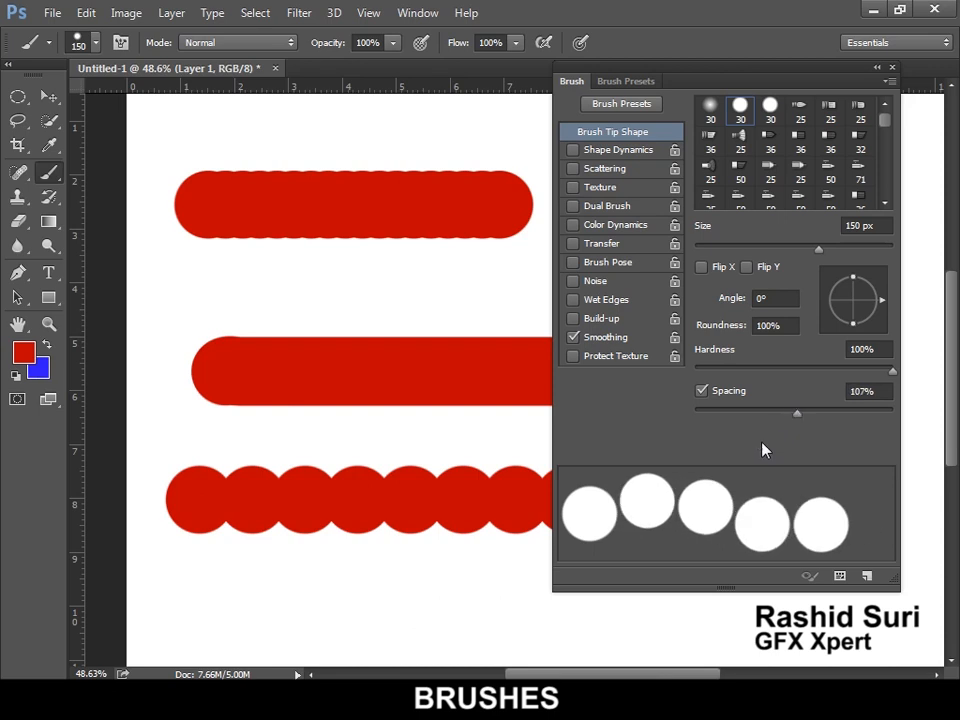
drag(230, 612, 745, 613)
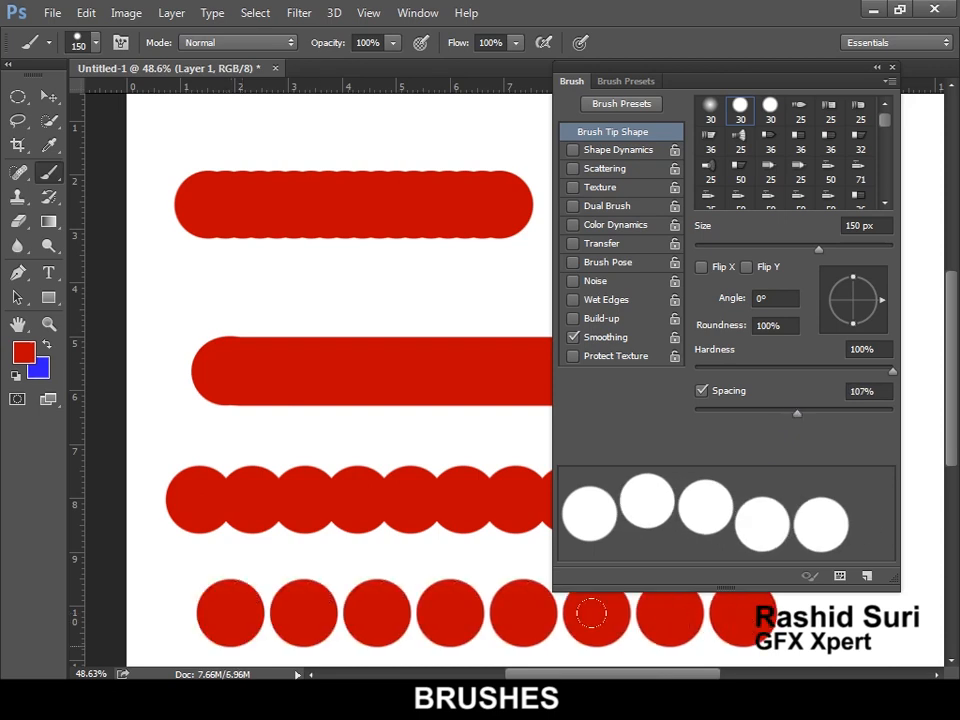
Select the whole canvas, close the brush settings and clear the four spacing sample strokes.
alt+click(389, 506)
alt+click(389, 506)
alt+click(389, 506)
key(ctrl+a)
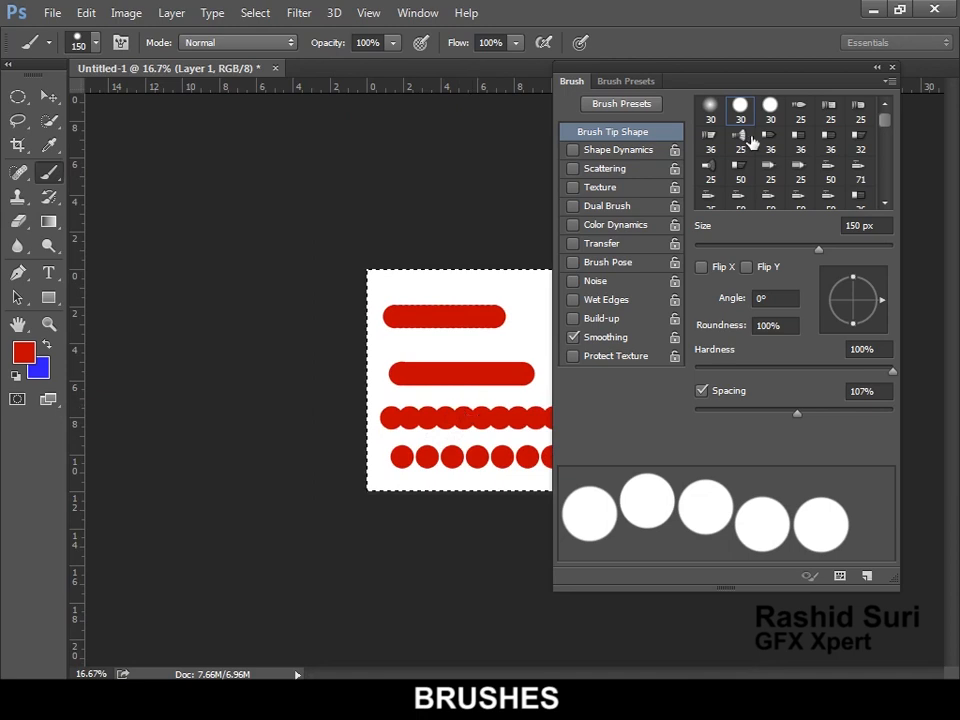
click(893, 67)
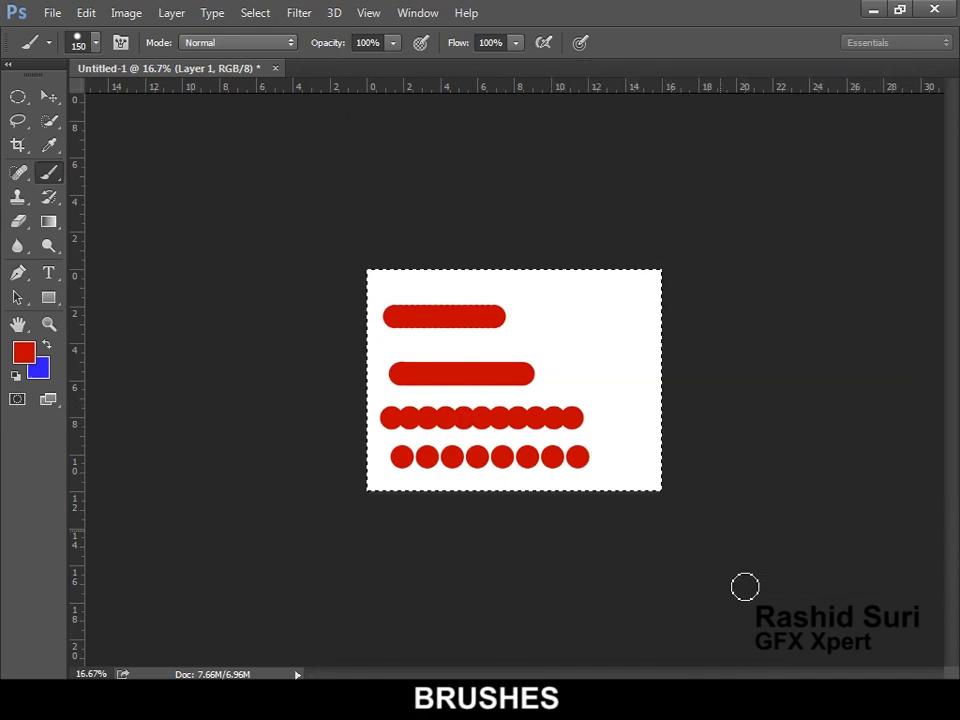
ctrl+click(575, 394)
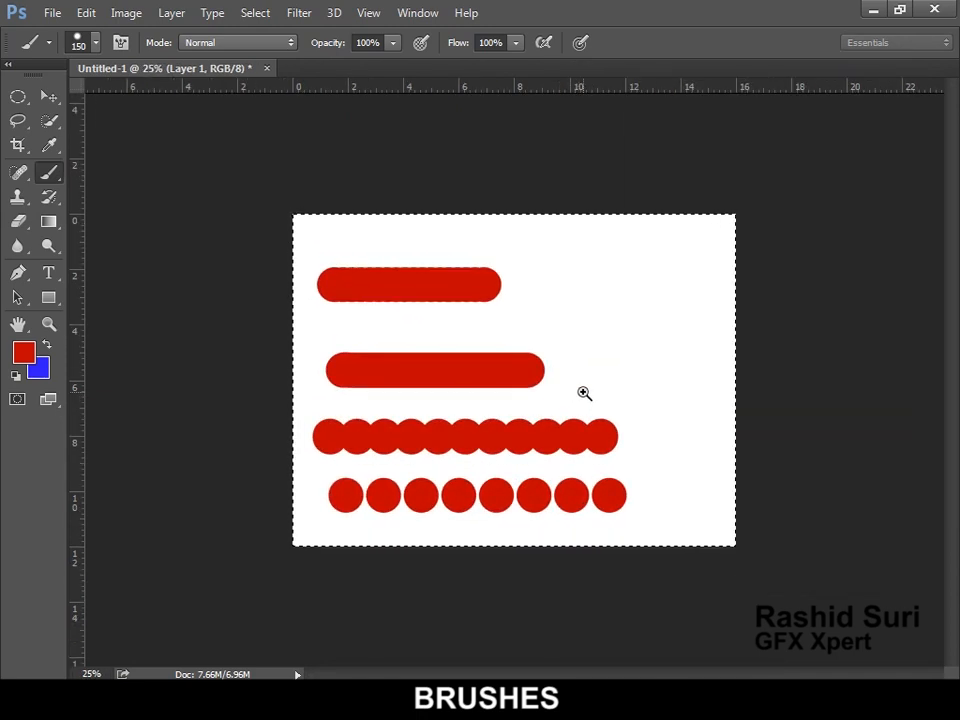
ctrl+click(584, 393)
key(Delete)
Paint a long winding trail of separate red dots across the canvas and clear it.
mouse_move(302, 300)
mouse_down()
mouse_move(366, 201)
mouse_move(373, 426)
mouse_move(765, 324)
mouse_move(600, 543)
mouse_up()
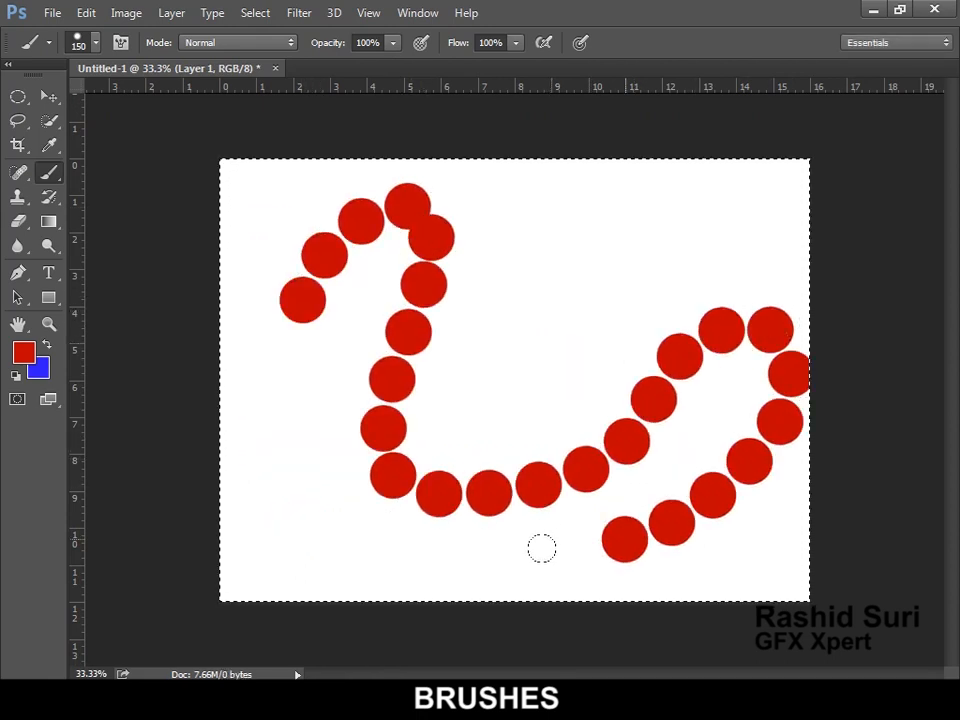
drag(541, 548, 362, 555)
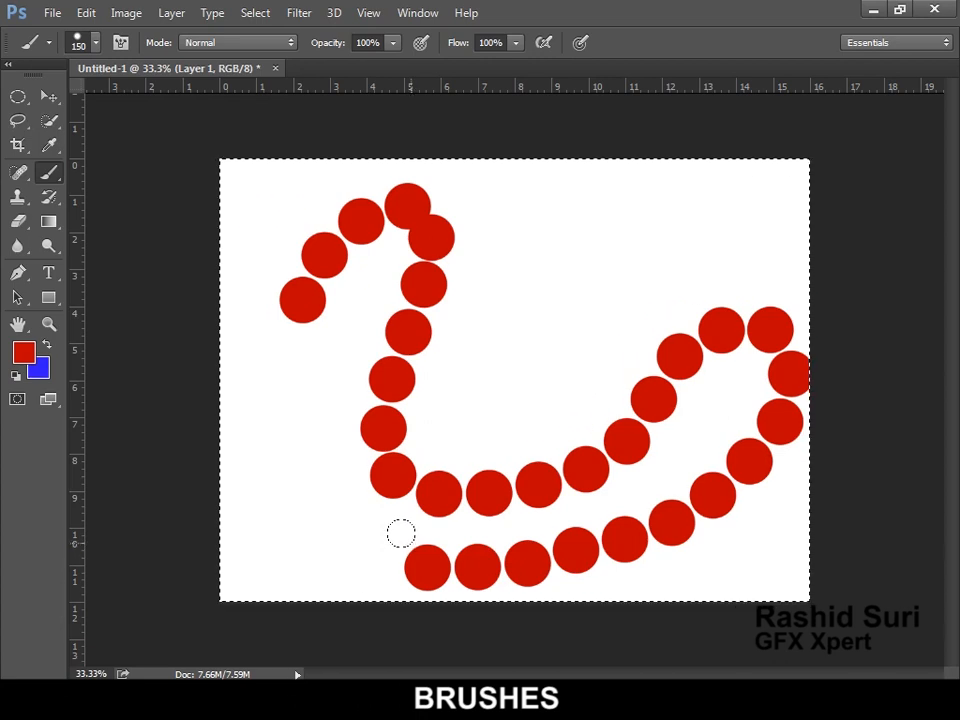
key(Delete)
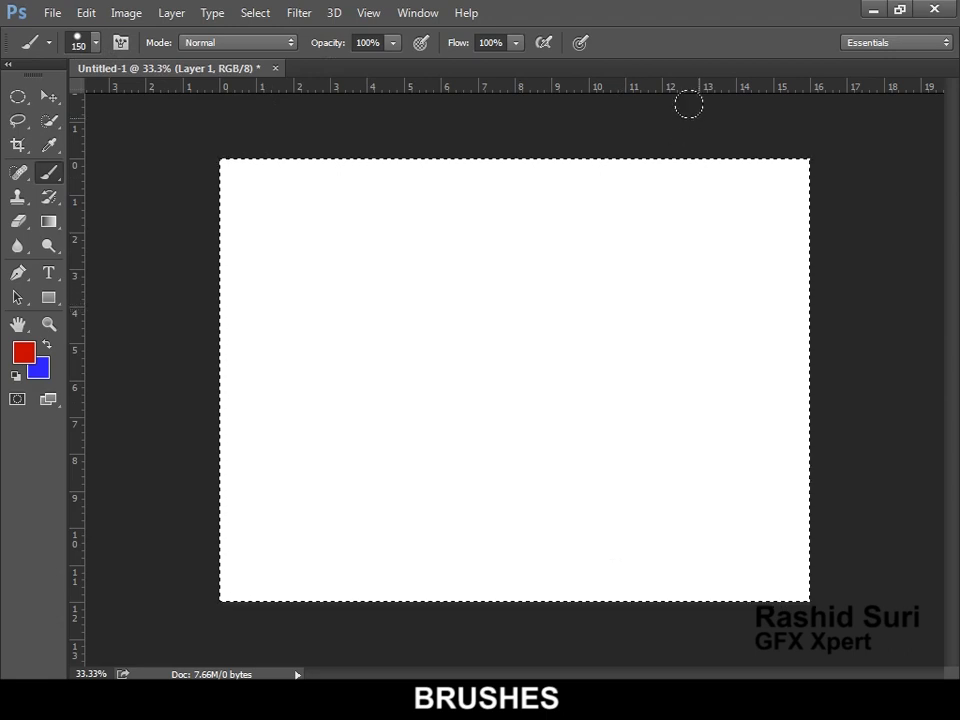
Set the brush spacing to 1% and hardness to 49%, and paint a diagonal red stroke down the canvas's left half.
click(120, 42)
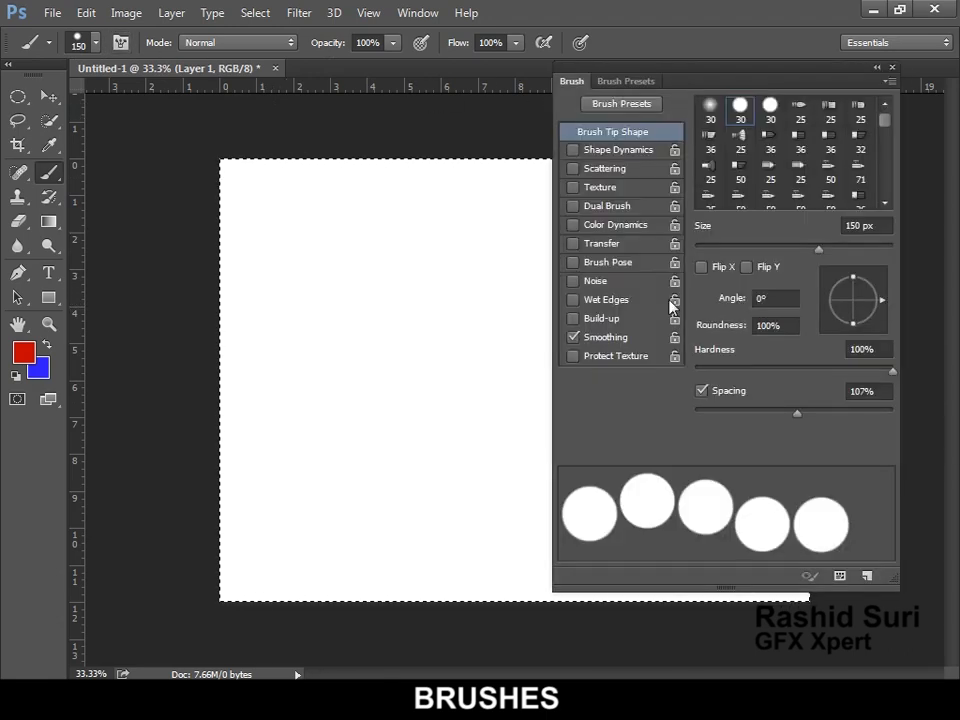
drag(798, 413, 696, 425)
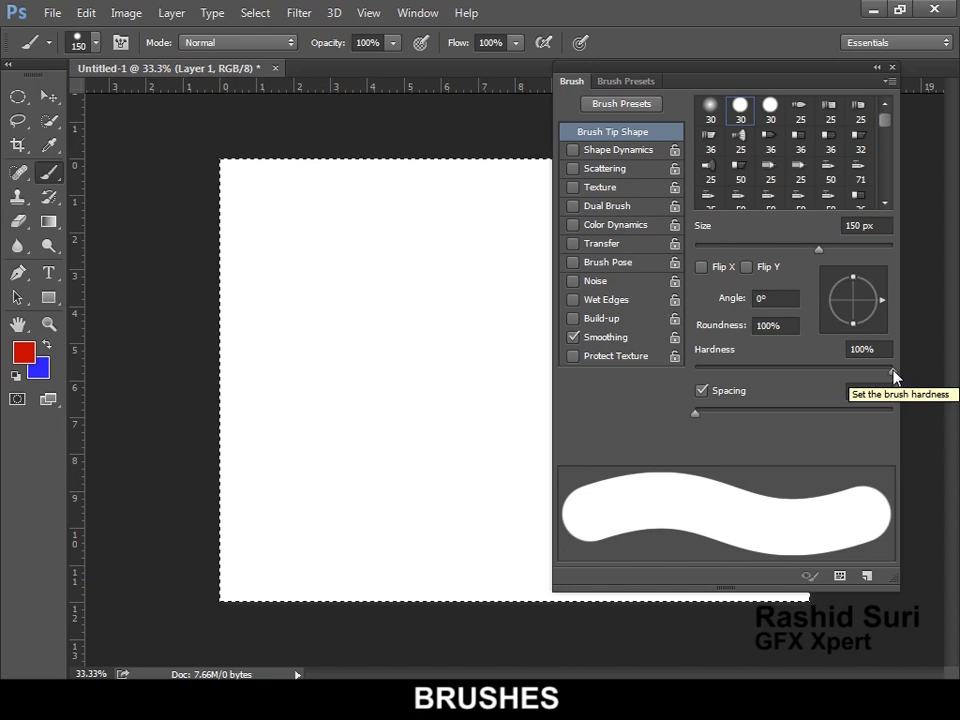
drag(895, 376, 793, 375)
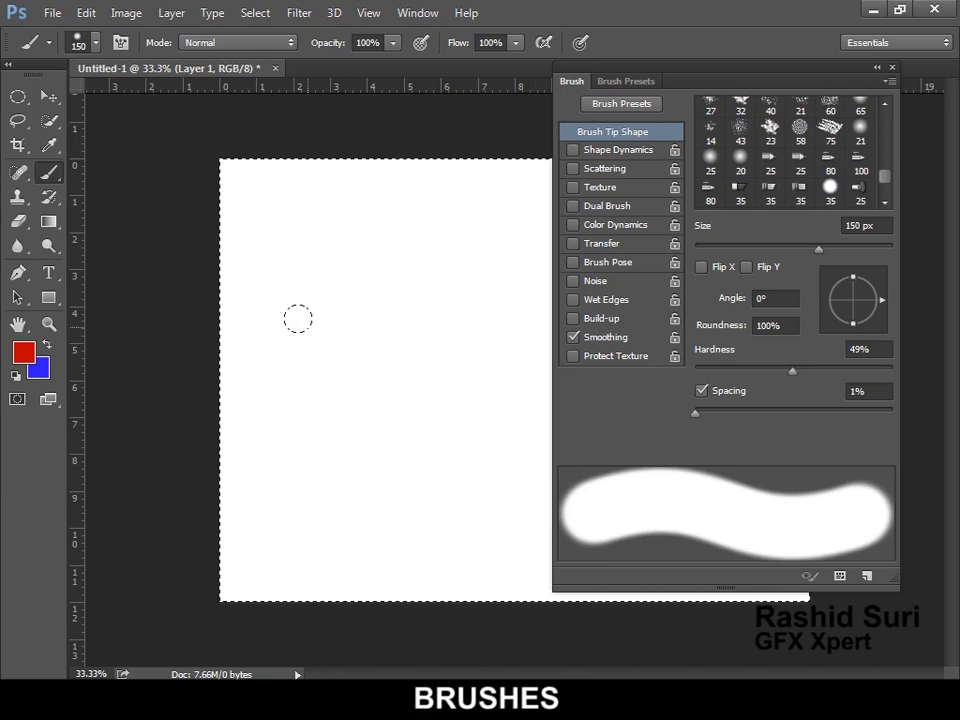
click(279, 236)
drag(279, 236, 493, 536)
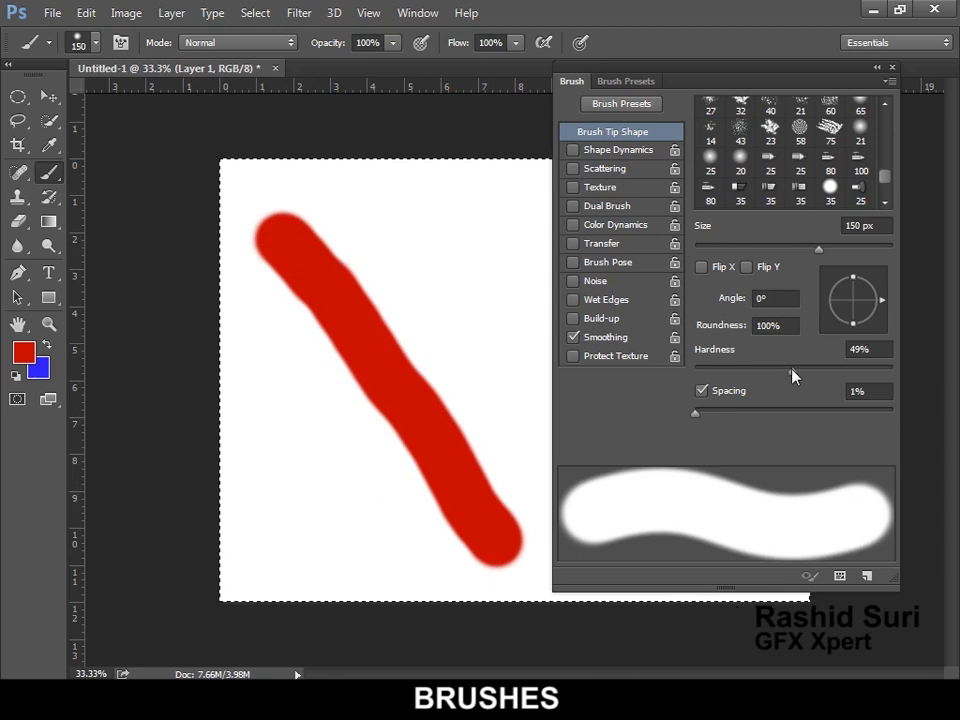
Reduce the brush hardness to 0% and paint a second diagonal stroke to the right of the first.
drag(793, 373, 677, 375)
drag(380, 194, 523, 456)
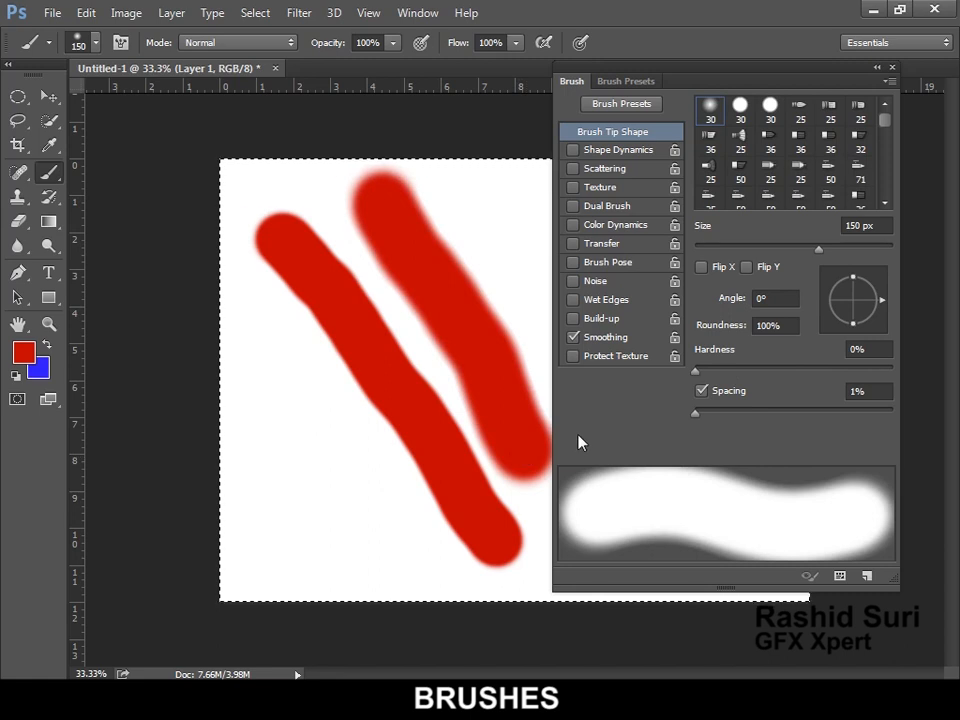
Restore the brush hardness to 100% and rotate the brush tip to an angle of 26°.
drag(697, 374, 936, 384)
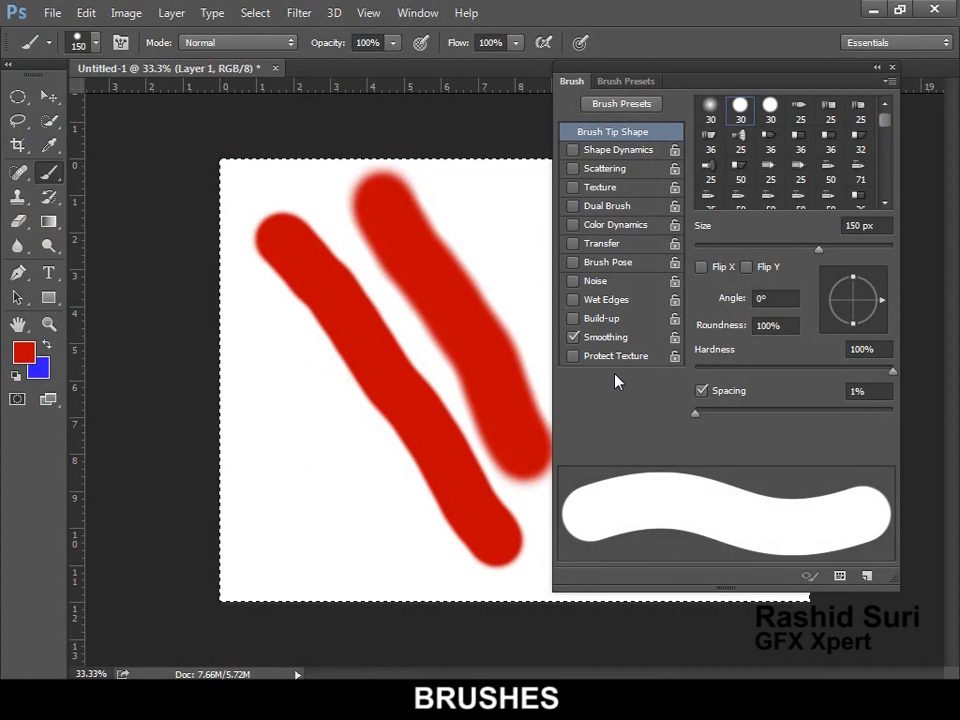
mouse_move(870, 306)
mouse_down()
mouse_move(864, 276)
mouse_move(873, 283)
mouse_up()
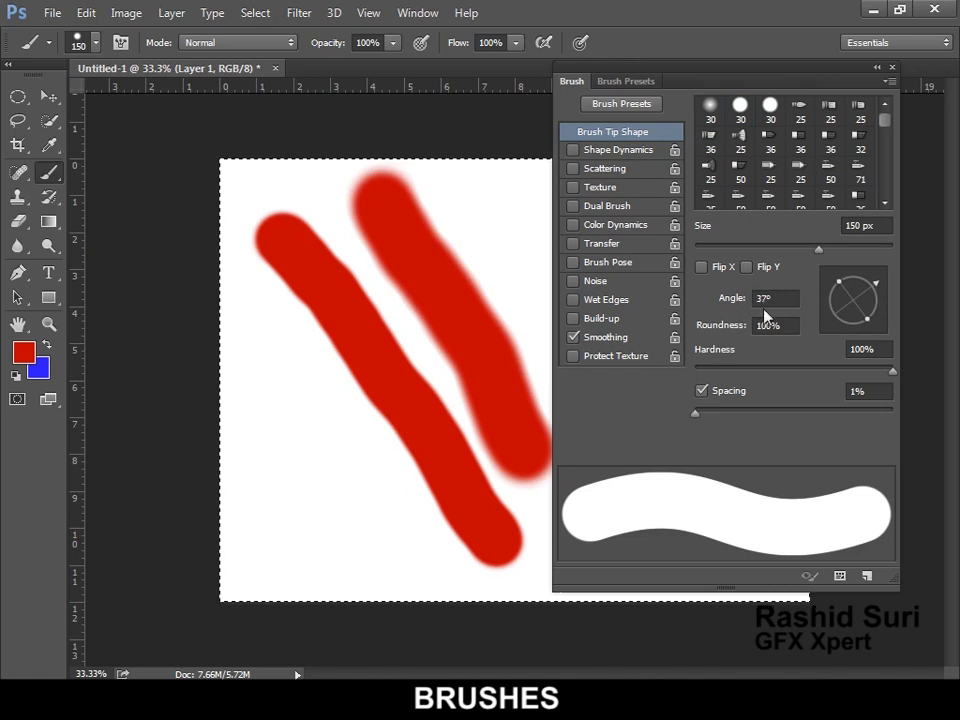
mouse_move(870, 289)
mouse_down()
mouse_move(862, 278)
mouse_move(881, 292)
mouse_up()
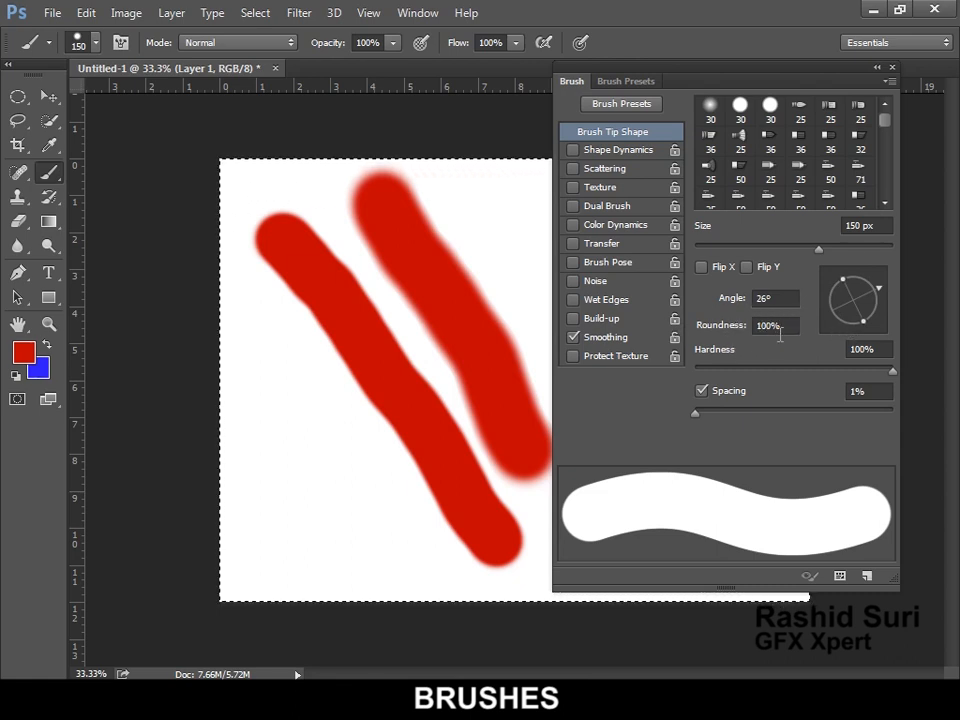
Set the brush roundness to 50%, flatten the tip further to 4% at a 35° angle, and clear the two red strokes.
click(789, 326)
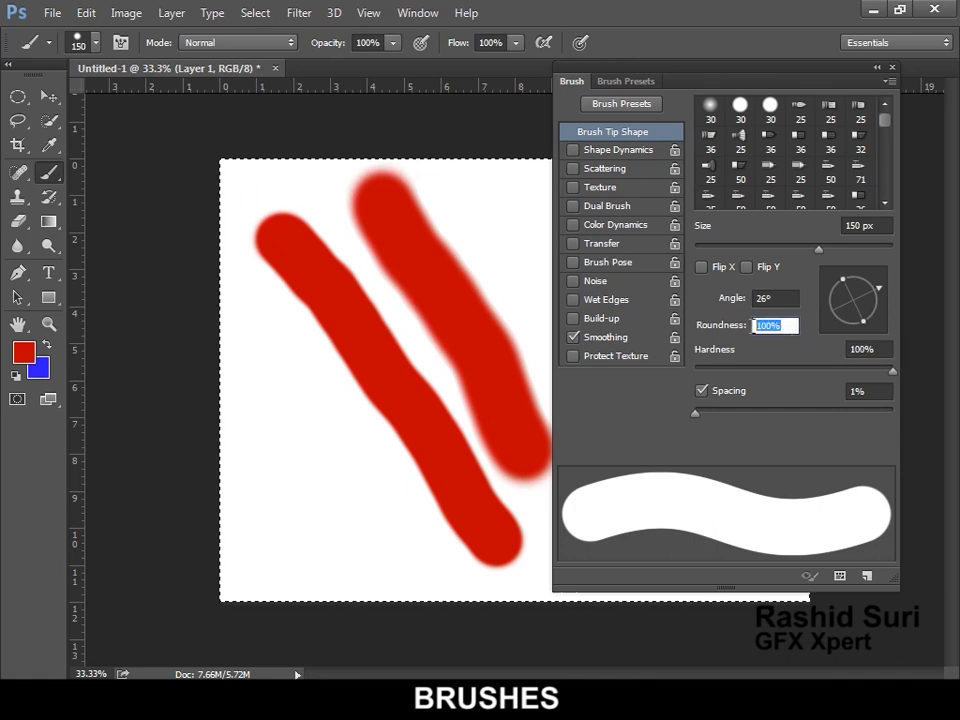
text(50)
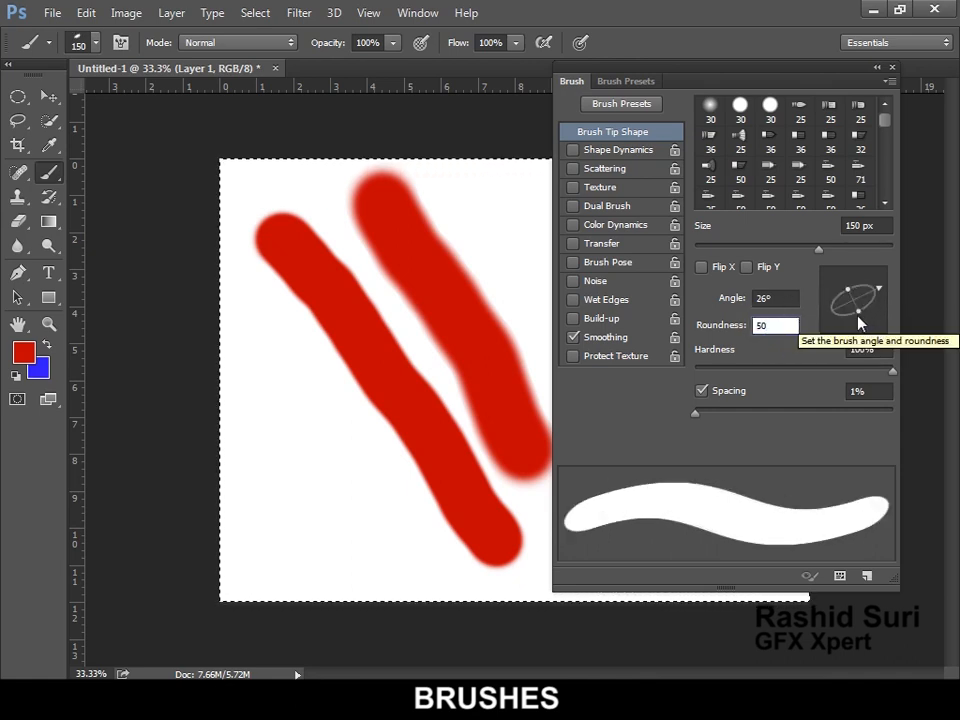
mouse_move(861, 318)
mouse_down()
mouse_move(853, 307)
mouse_move(878, 282)
mouse_move(879, 290)
mouse_up()
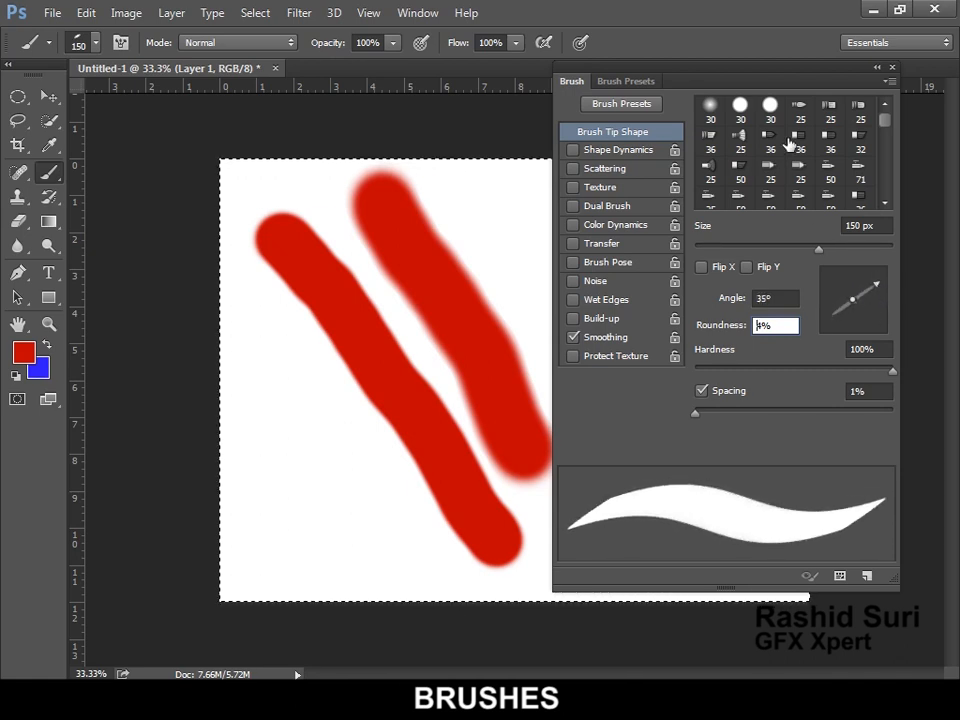
click(889, 68)
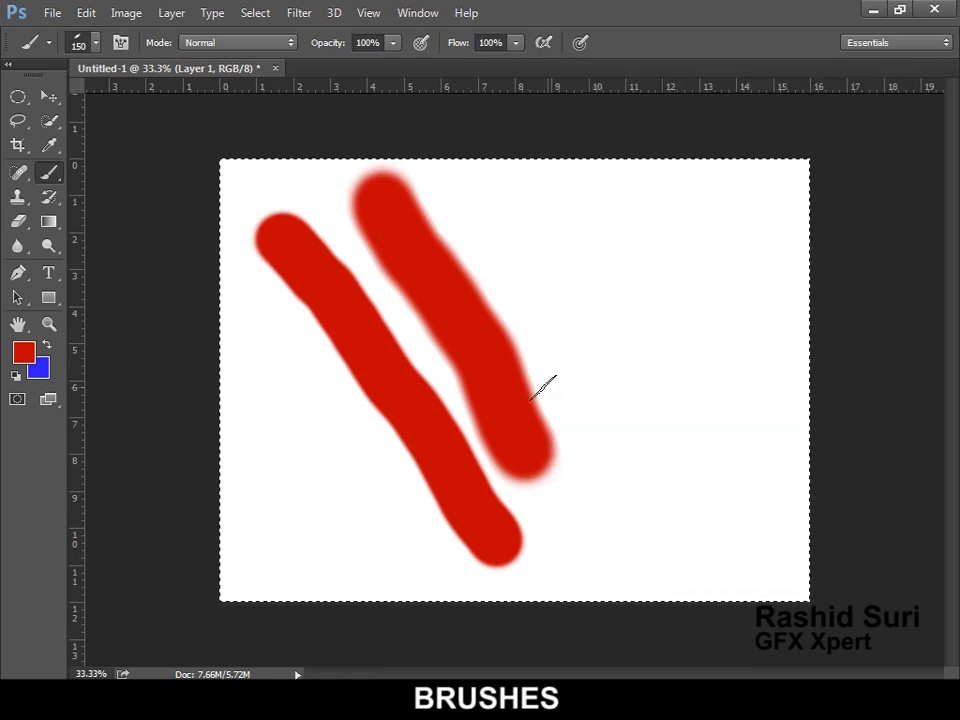
key(Delete)
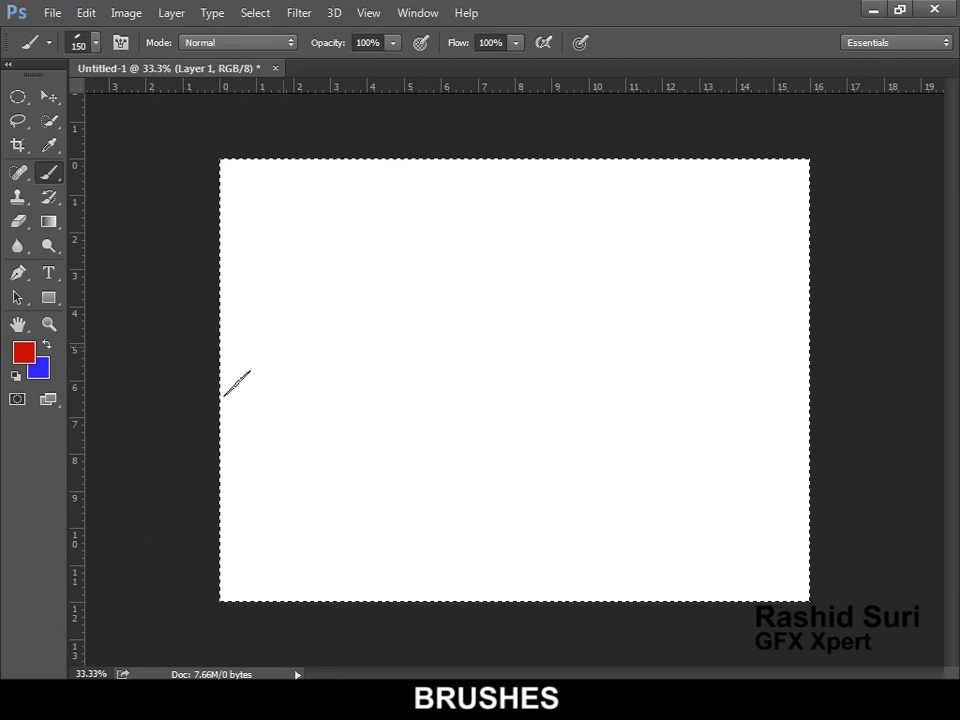
Paint a large calligraphic letter A in the middle of the canvas with the flattened tip and clear it.
mouse_move(292, 470)
mouse_down()
mouse_move(328, 469)
mouse_move(460, 389)
mouse_move(522, 282)
mouse_move(488, 486)
mouse_up()
drag(379, 422, 604, 395)
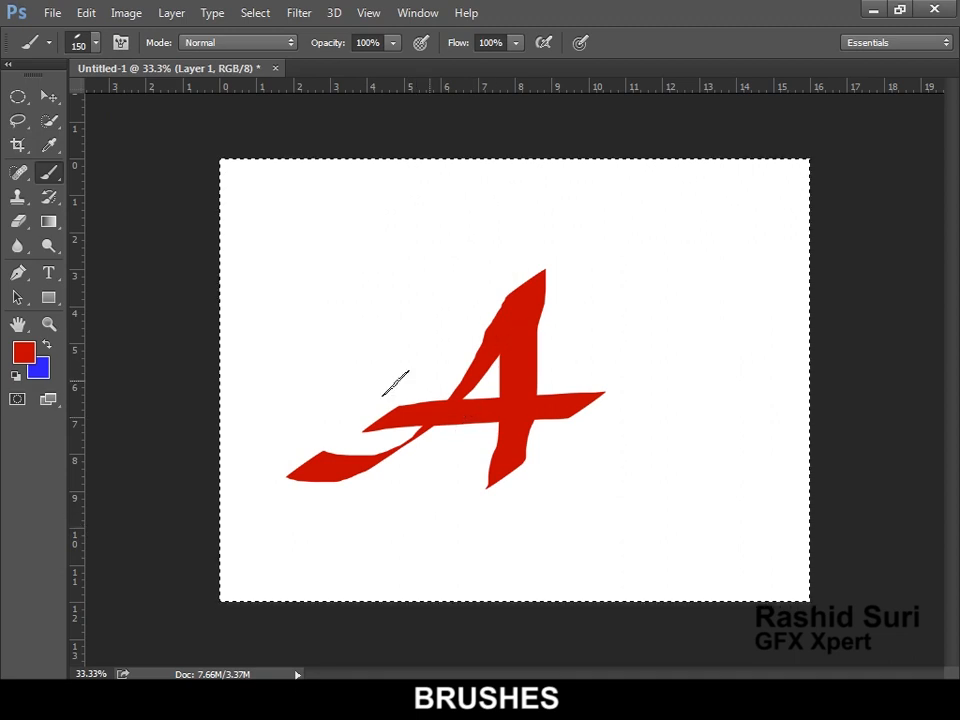
key(Delete)
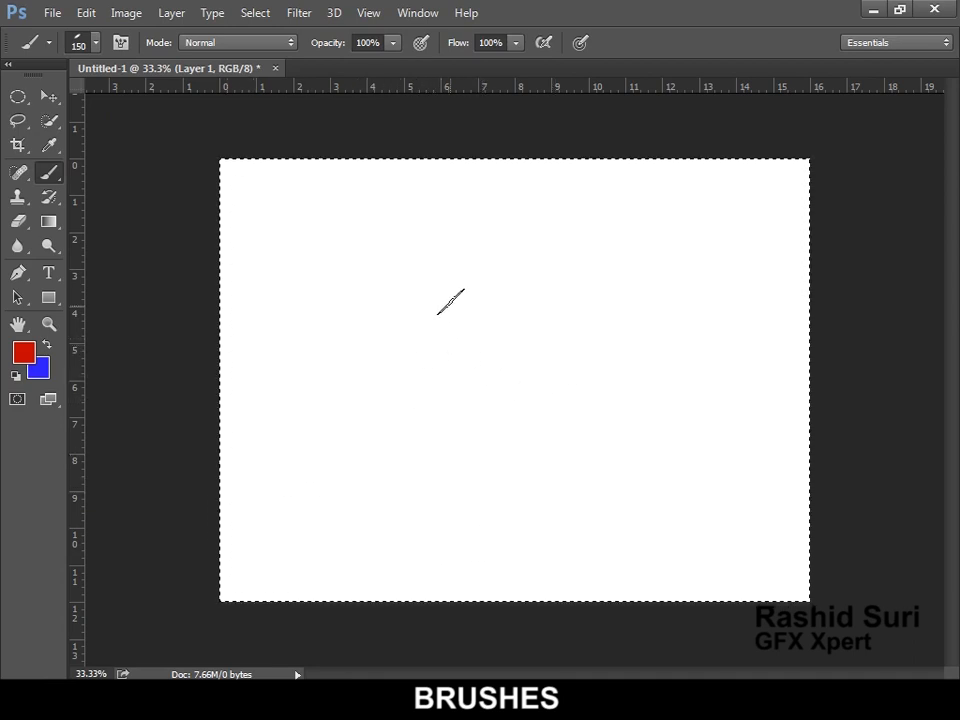
Paint a large looping calligraphic shape across the canvas with the flattened tip and clear it.
click(477, 293)
mouse_move(457, 323)
mouse_down()
mouse_move(326, 484)
mouse_move(305, 430)
mouse_move(568, 459)
mouse_move(634, 330)
mouse_move(547, 267)
mouse_move(467, 283)
mouse_move(436, 314)
mouse_move(589, 336)
mouse_up()
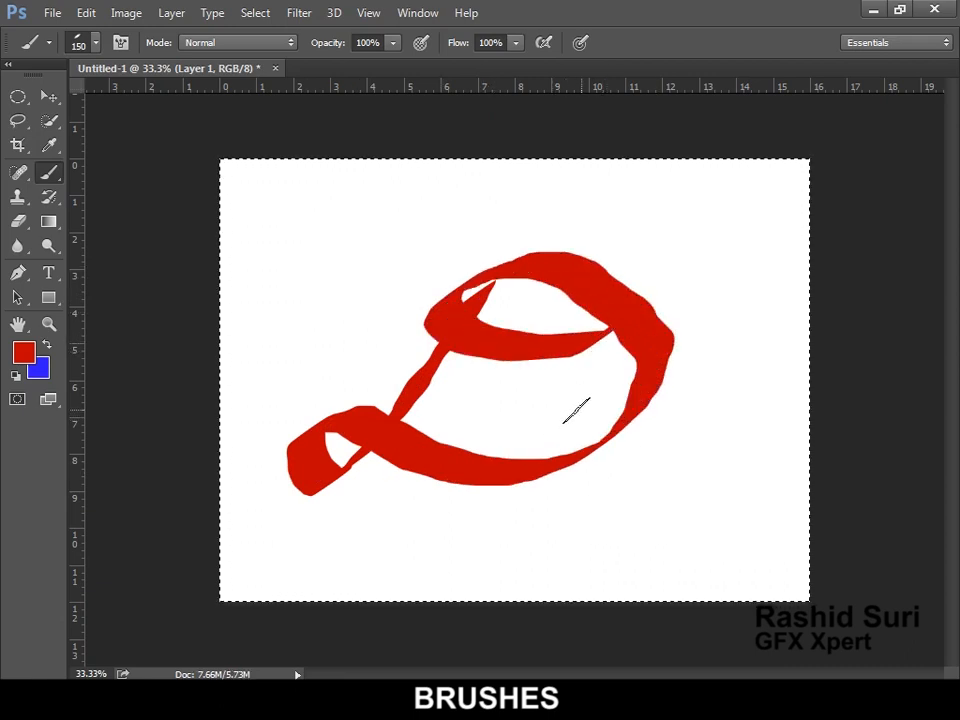
key(Delete)
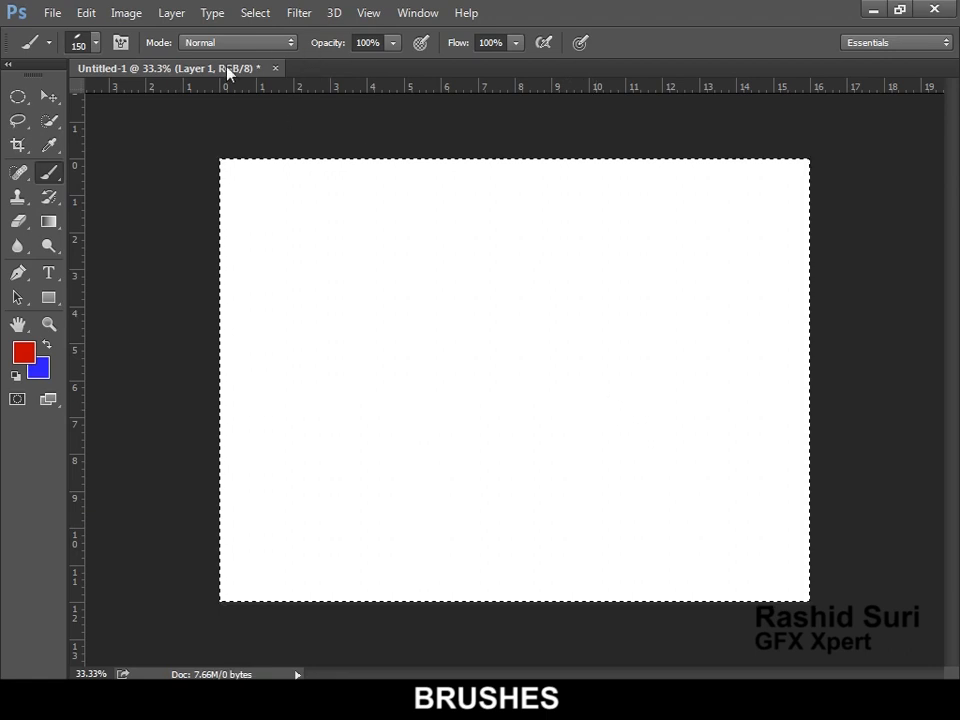
Restore the brush roundness to 100% and enable Shape Dynamics with the size jitter at 100%.
click(122, 43)
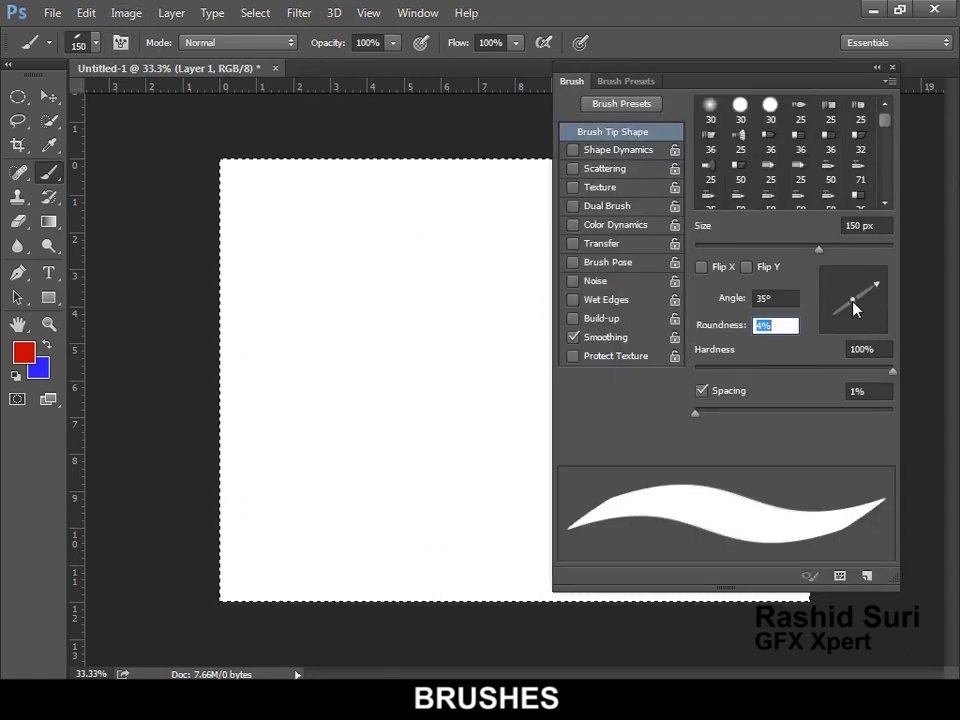
drag(853, 306, 884, 336)
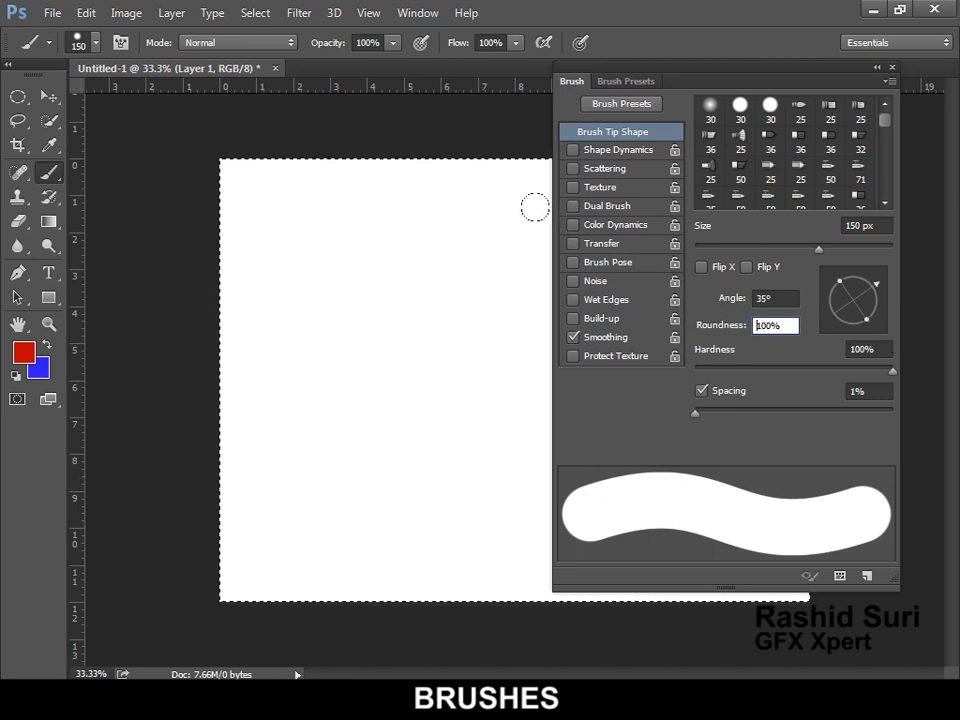
click(627, 158)
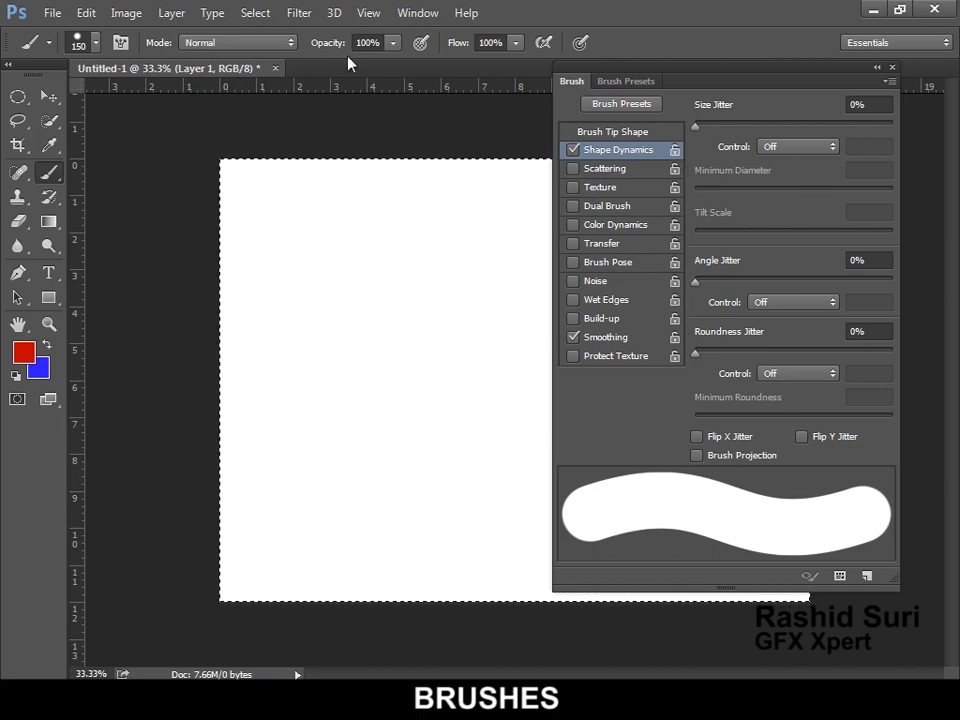
mouse_move(696, 126)
mouse_down()
mouse_move(911, 178)
mouse_move(741, 156)
mouse_move(801, 150)
mouse_move(917, 178)
mouse_up()
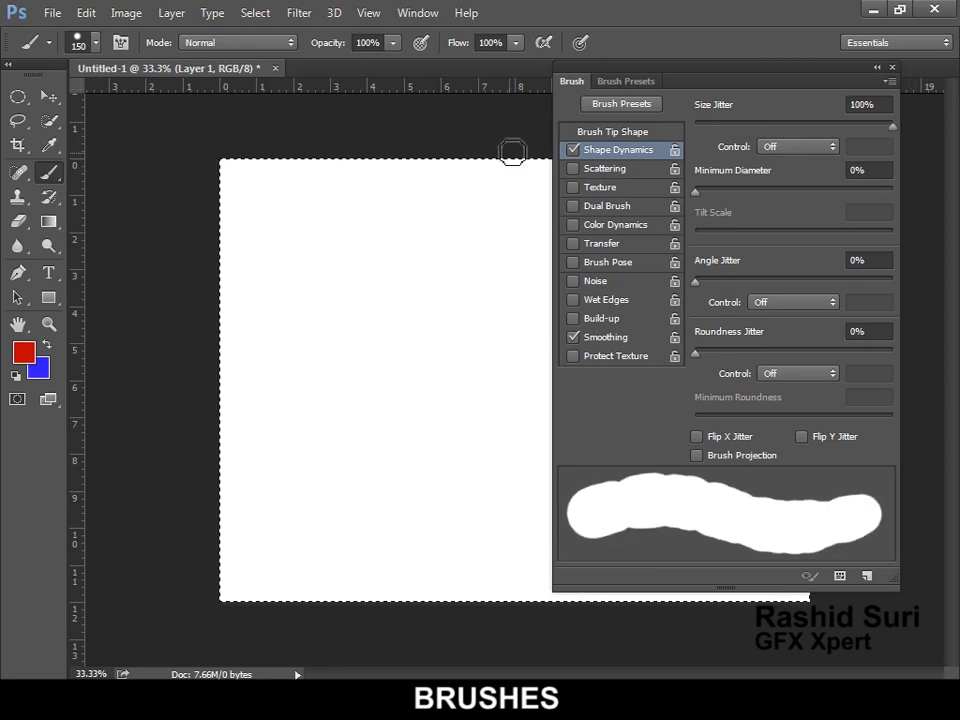
Increase the brush spacing to 107% and paint a winding trail of variously sized red dots on the canvas's left half.
click(620, 134)
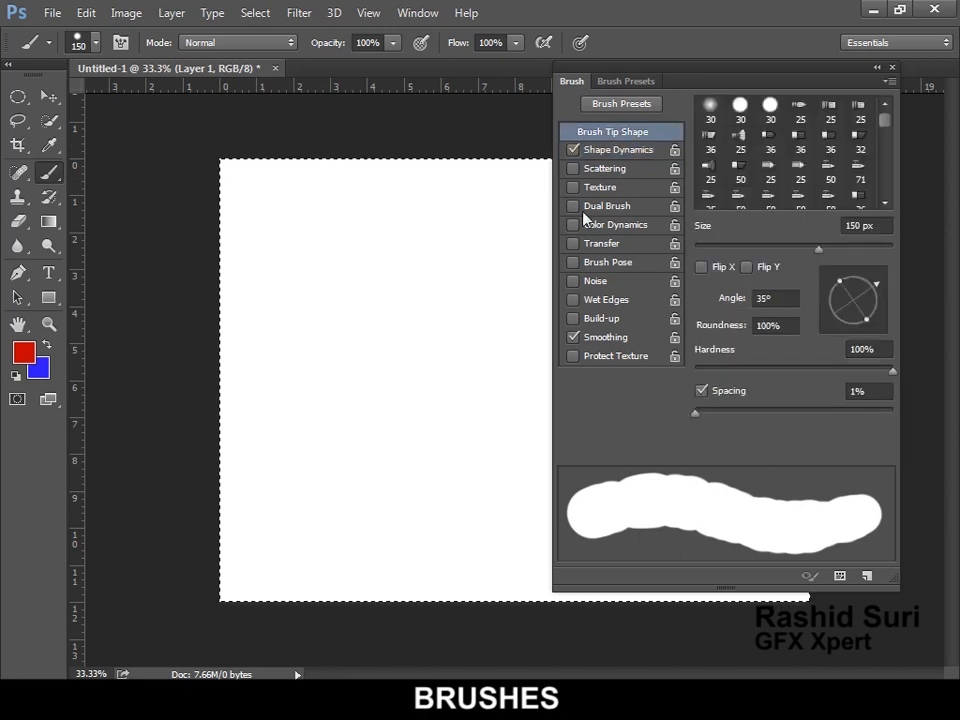
drag(694, 414, 719, 412)
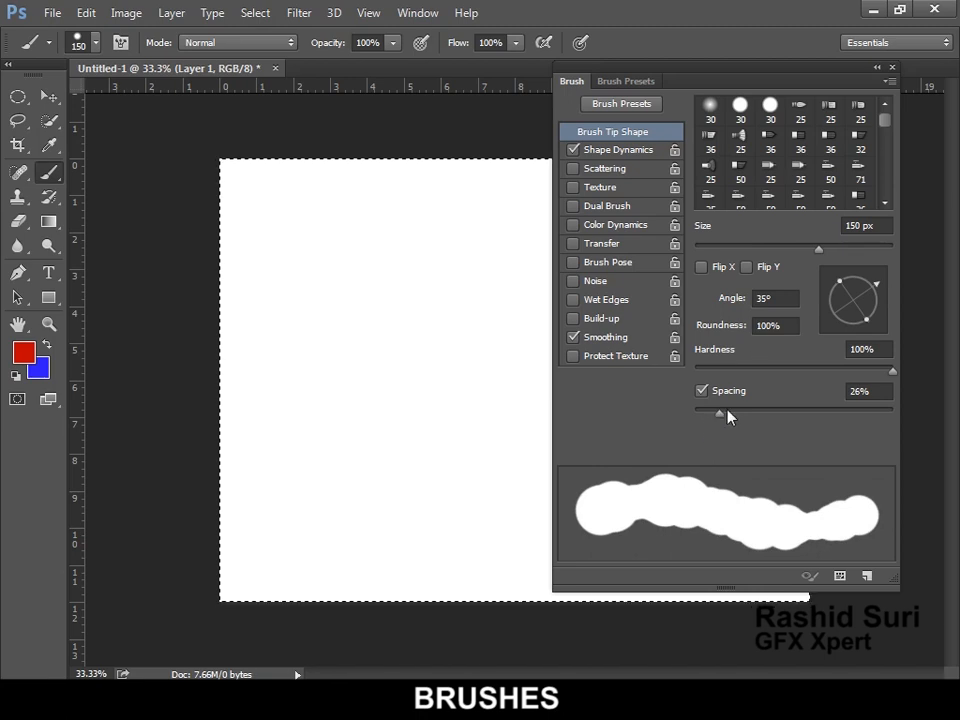
drag(718, 416, 797, 411)
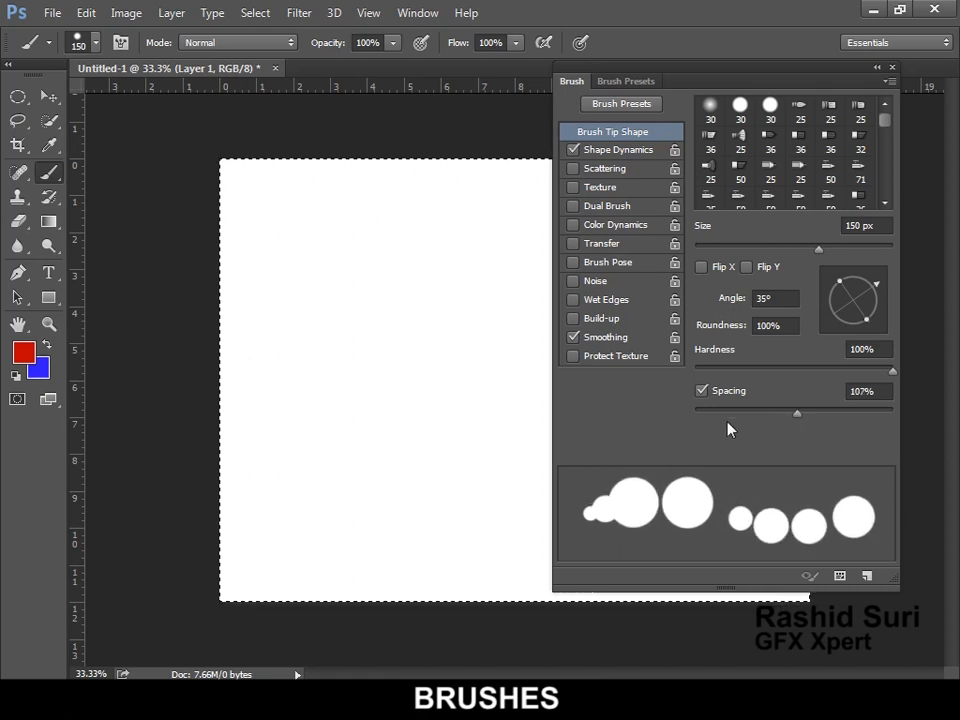
mouse_move(259, 384)
mouse_down()
mouse_move(366, 250)
mouse_move(417, 248)
mouse_move(403, 378)
mouse_move(343, 496)
mouse_move(389, 542)
mouse_move(492, 442)
mouse_move(500, 322)
mouse_move(474, 243)
mouse_move(439, 222)
mouse_move(338, 217)
mouse_up()
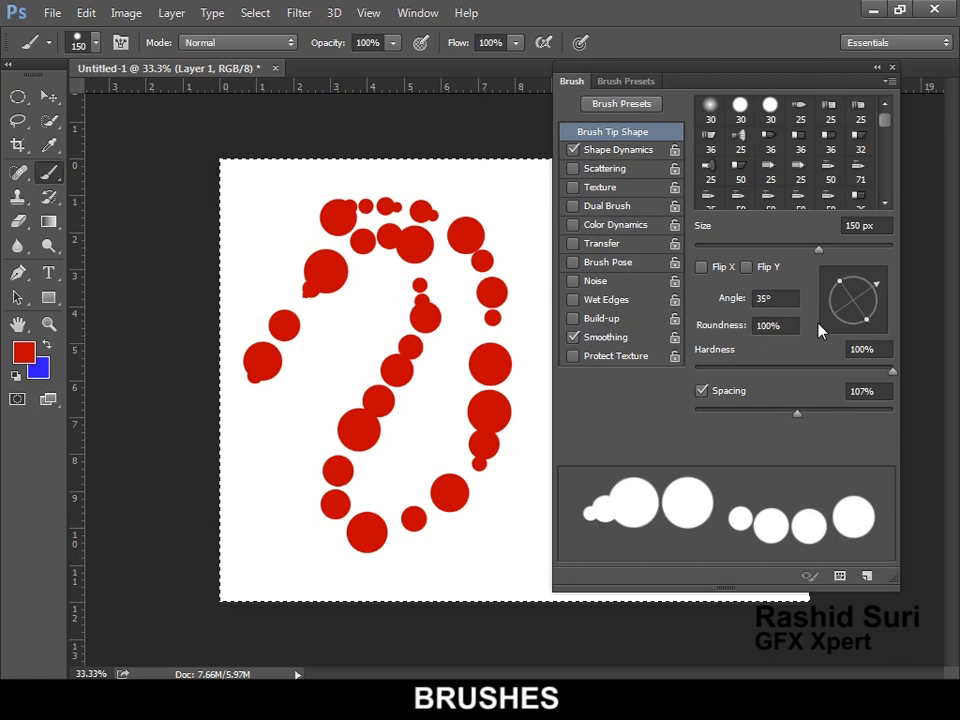
mouse_move(870, 322)
mouse_down()
mouse_move(857, 308)
mouse_move(874, 332)
mouse_up()
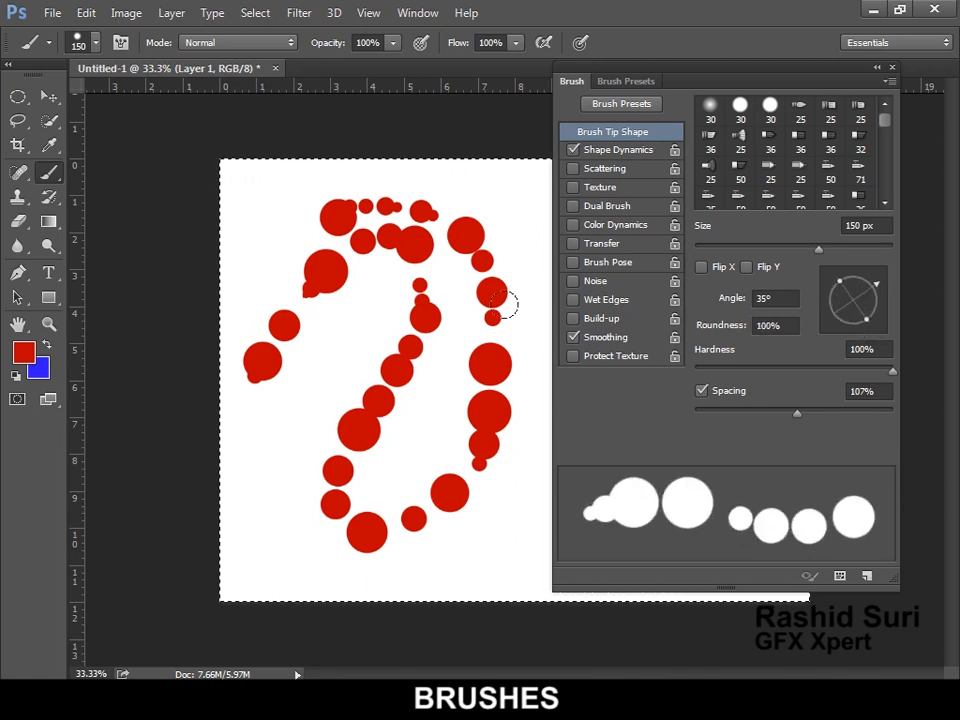
Set the Shape Dynamics roundness jitter to 100% and the angle jitter to 40%.
click(634, 154)
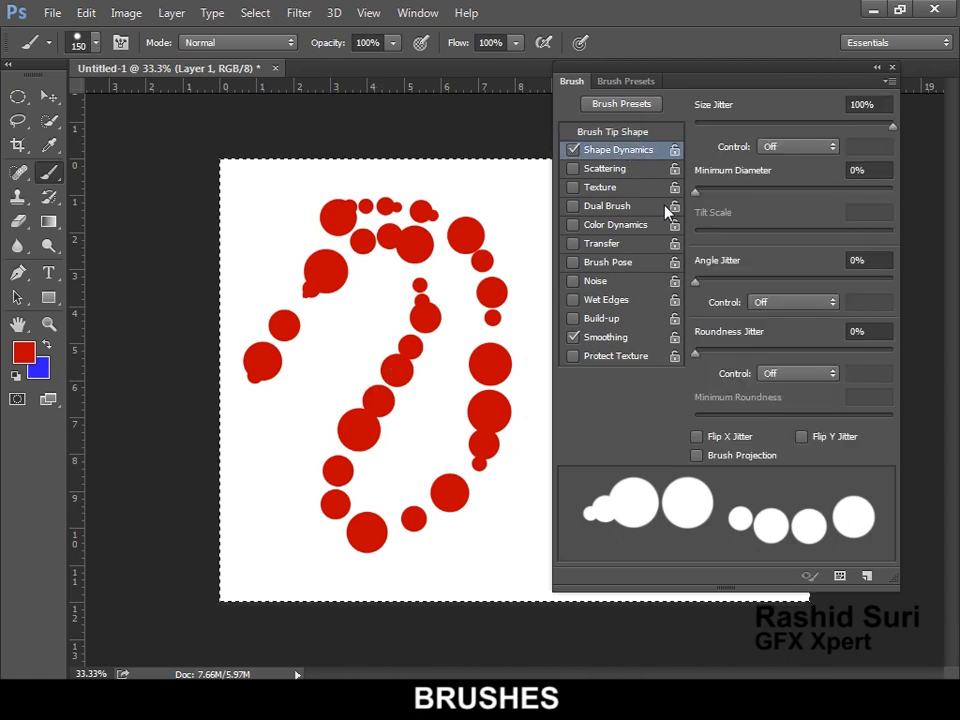
mouse_move(697, 196)
mouse_down()
mouse_move(905, 208)
mouse_move(701, 208)
mouse_move(945, 202)
mouse_move(671, 190)
mouse_up()
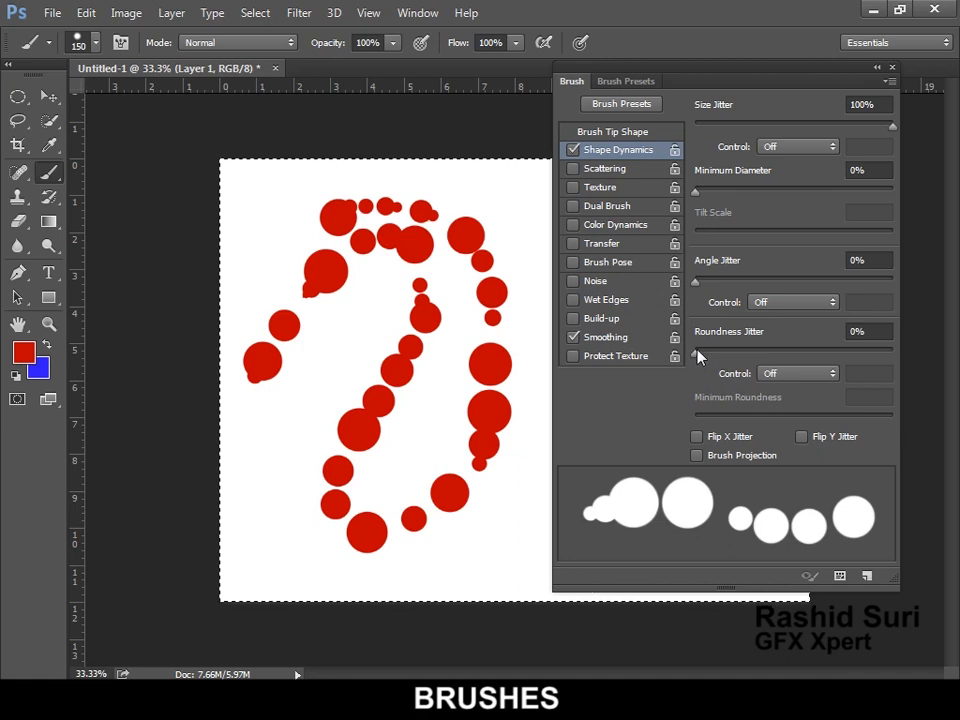
drag(700, 357, 928, 368)
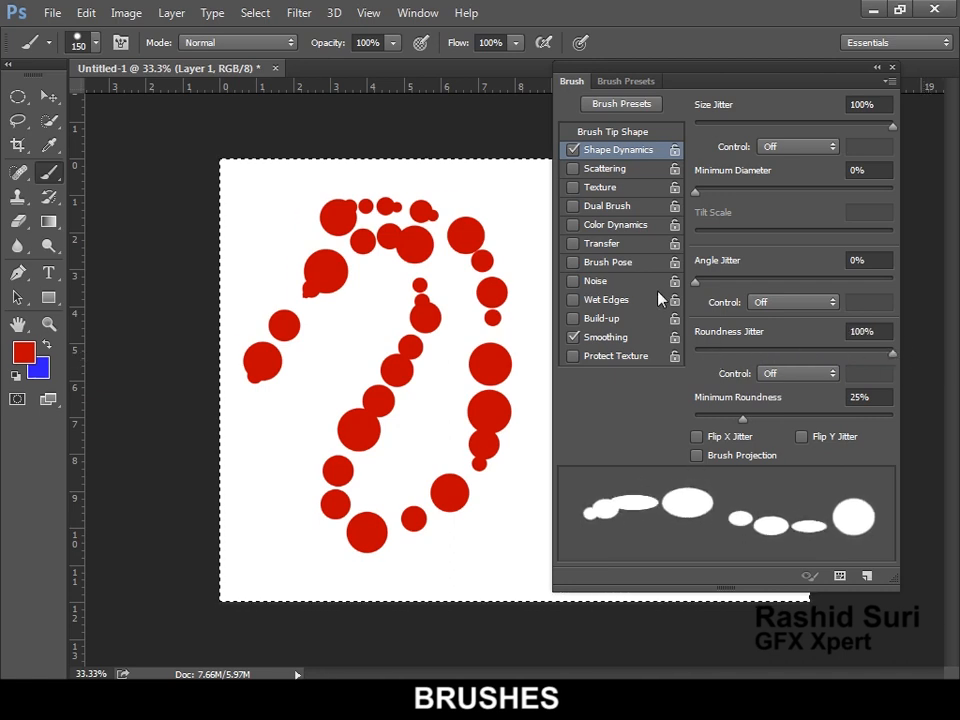
mouse_move(697, 284)
mouse_down()
mouse_move(799, 281)
mouse_move(684, 272)
mouse_move(778, 284)
mouse_up()
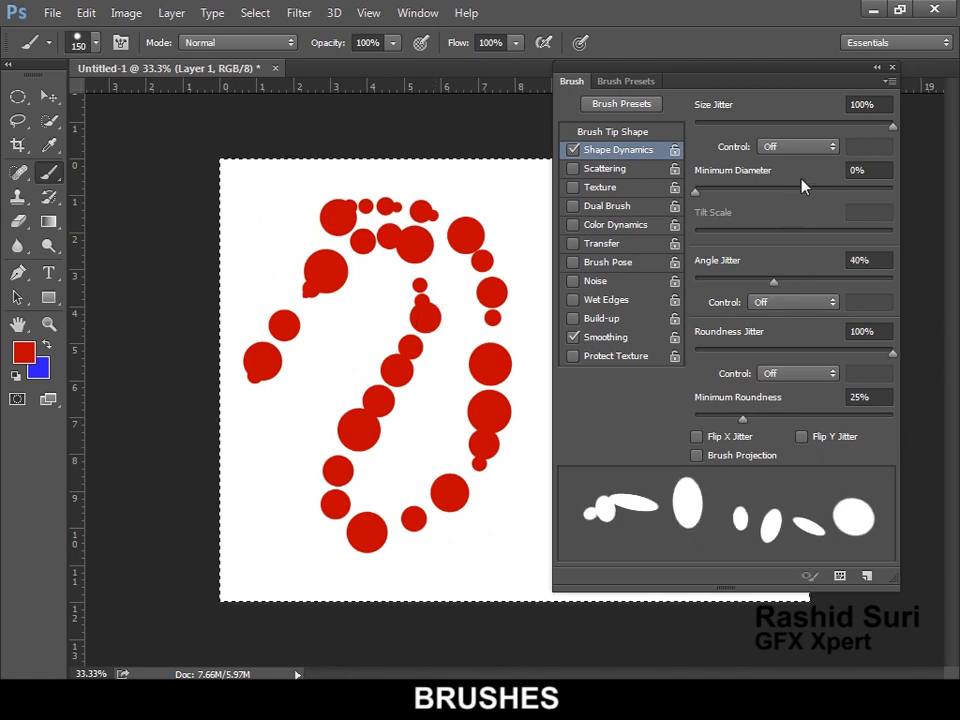
click(892, 67)
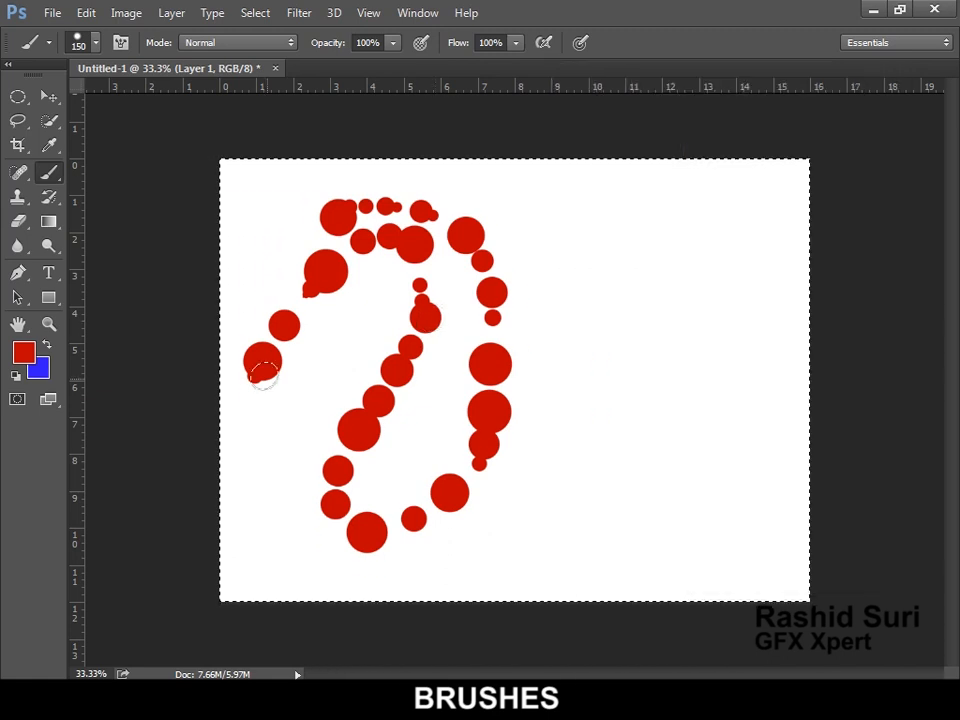
Clear the dots, paint a long winding trail of tilted red ovals across the canvas, and clear it too.
key(Delete)
mouse_move(303, 291)
mouse_down()
mouse_move(427, 215)
mouse_move(495, 221)
mouse_move(451, 308)
mouse_move(342, 387)
mouse_move(414, 483)
mouse_move(584, 376)
mouse_move(688, 272)
mouse_move(732, 350)
mouse_move(636, 478)
mouse_move(581, 527)
mouse_move(339, 572)
mouse_move(242, 563)
mouse_move(274, 411)
mouse_move(328, 317)
mouse_move(376, 290)
mouse_up()
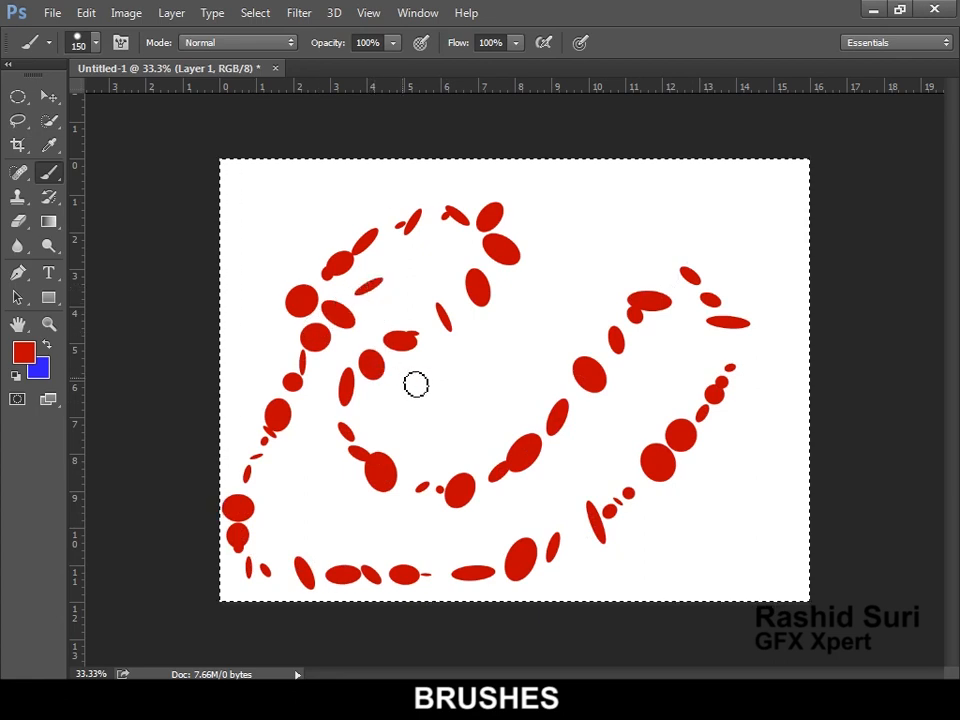
key(Delete)
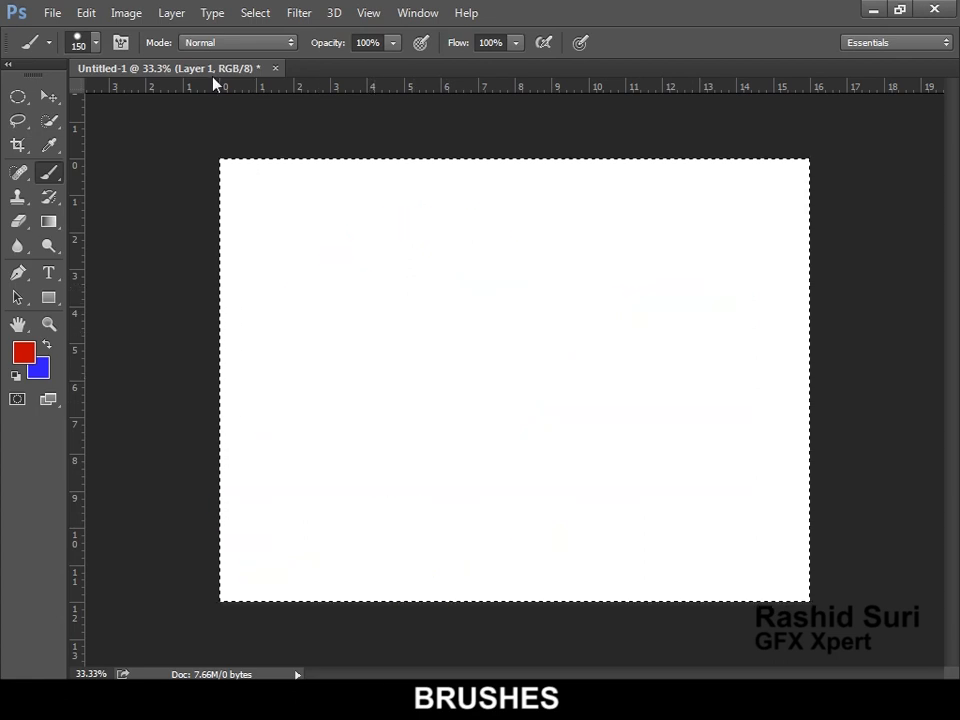
Reset the brush's roundness jitter and size jitter to 0% and lower the angle jitter to 3%.
click(120, 42)
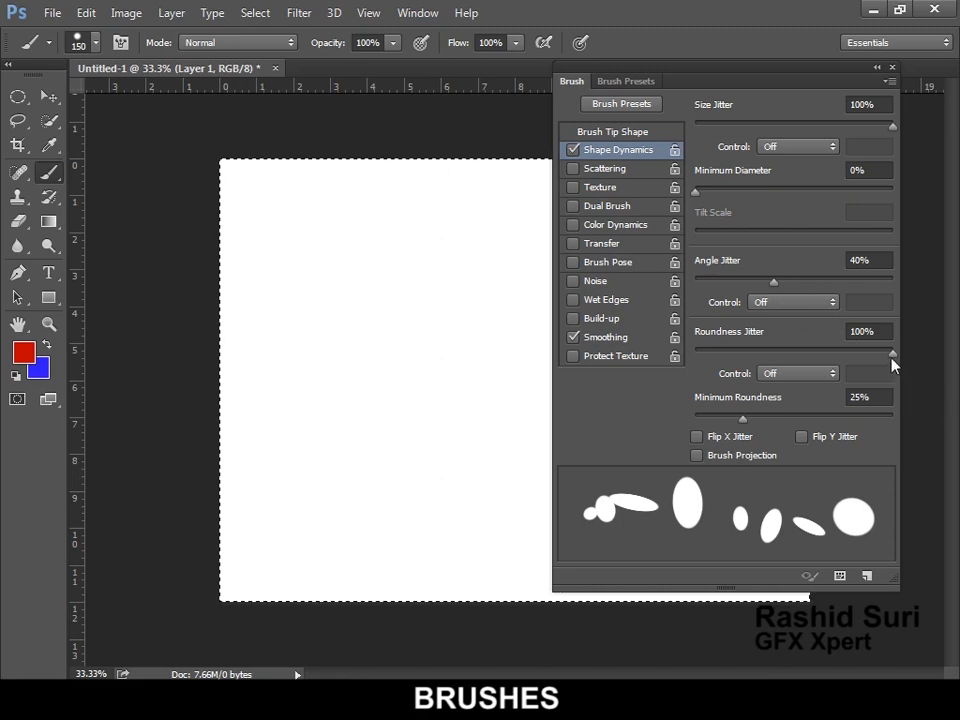
drag(896, 356, 694, 352)
drag(776, 285, 701, 281)
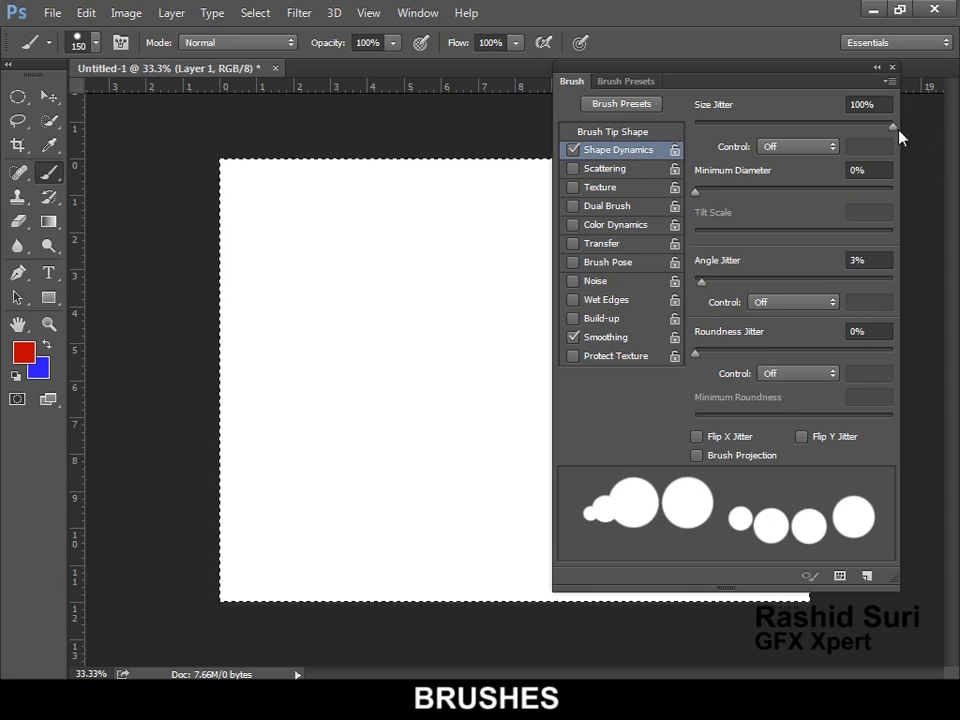
drag(899, 128, 671, 150)
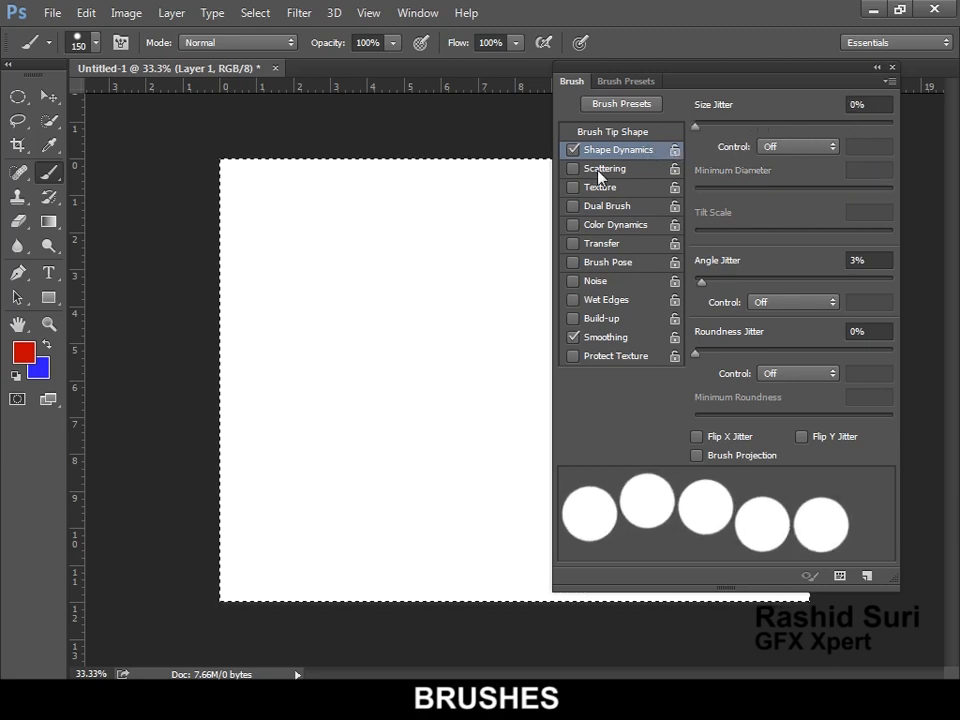
Reduce the brush spacing to 40% and set the size jitter control to Fade.
click(612, 133)
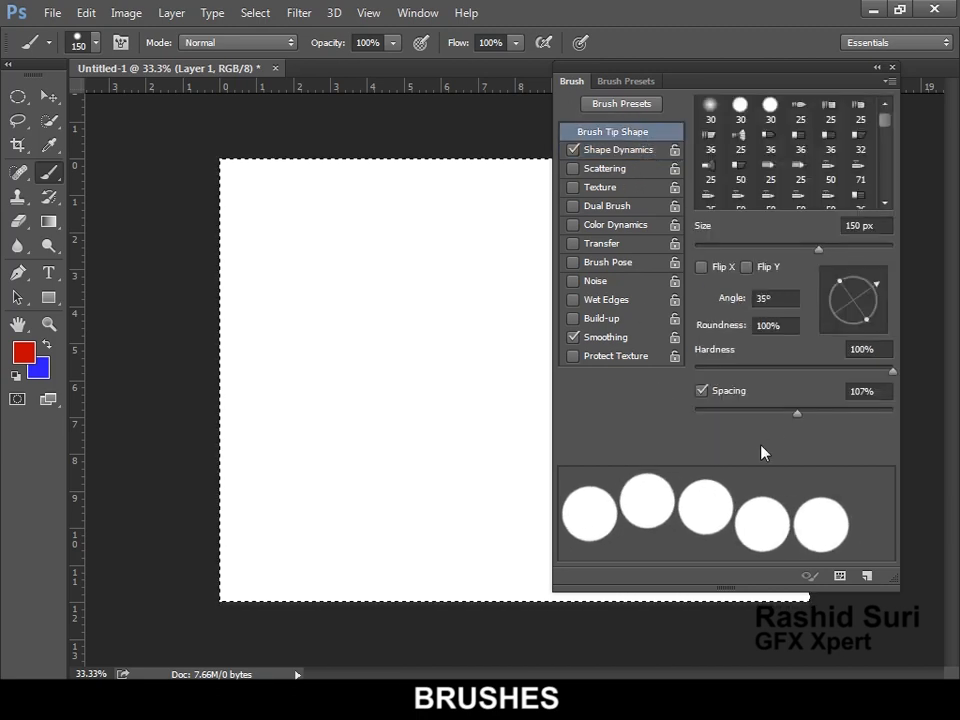
mouse_move(796, 410)
mouse_down()
mouse_move(741, 420)
mouse_move(780, 420)
mouse_move(727, 435)
mouse_move(735, 434)
mouse_up()
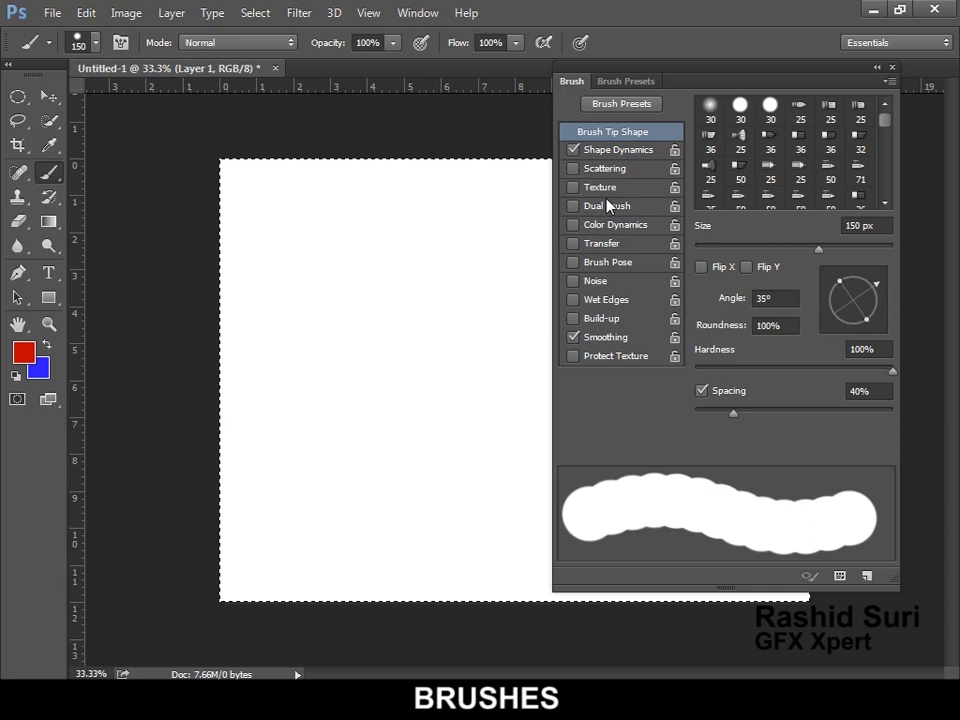
click(638, 153)
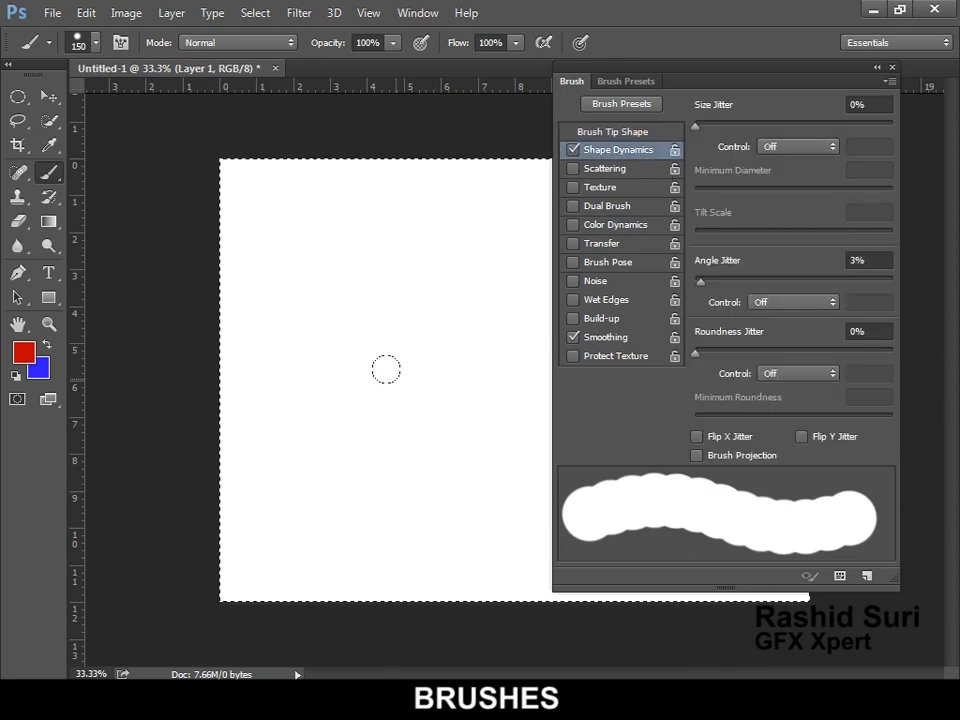
click(797, 146)
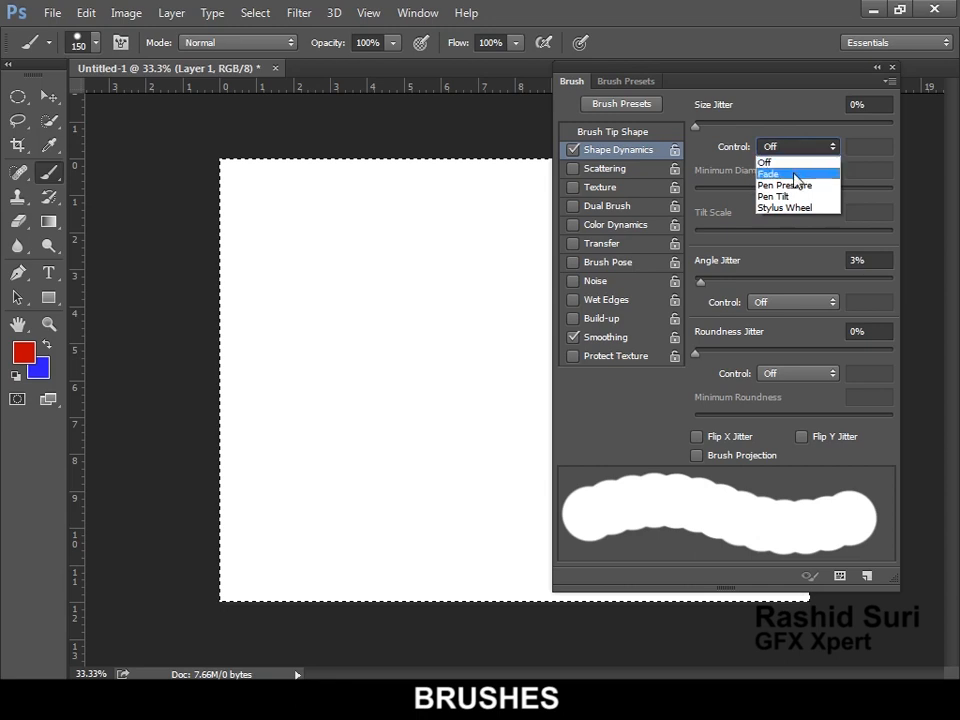
click(796, 175)
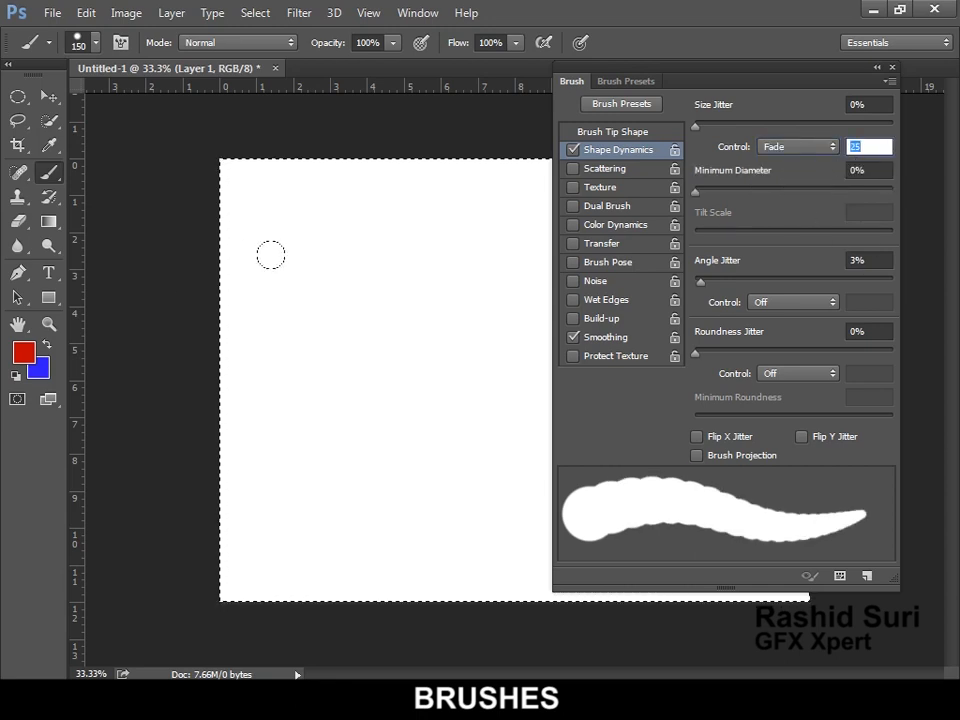
Paint three separate tapering red strokes downward on the canvas's left half.
drag(293, 226, 455, 410)
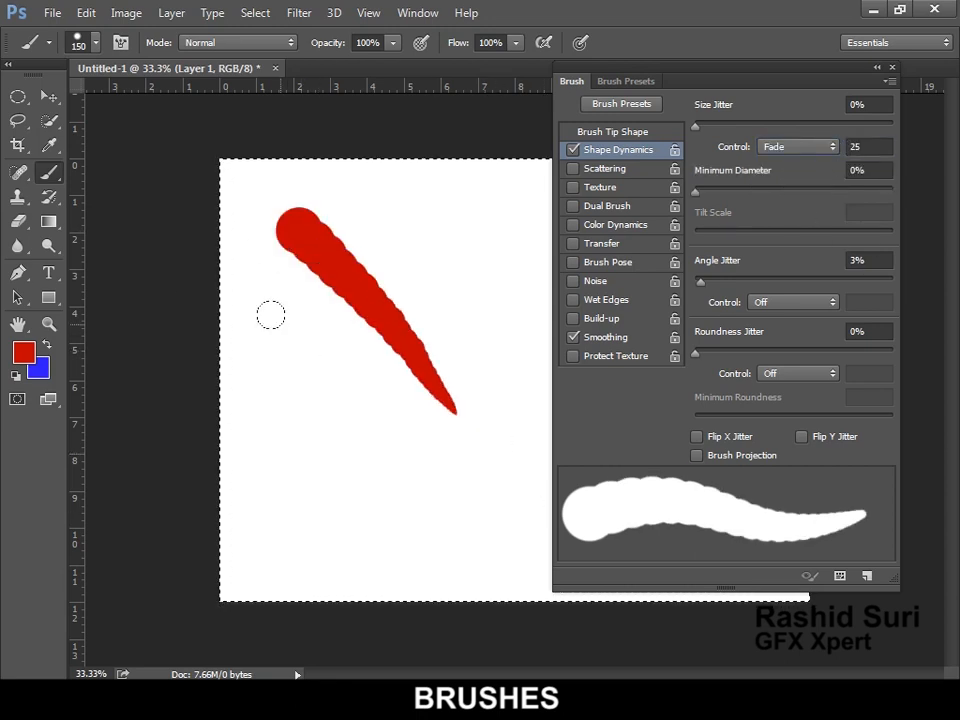
drag(280, 320, 398, 528)
drag(470, 235, 458, 468)
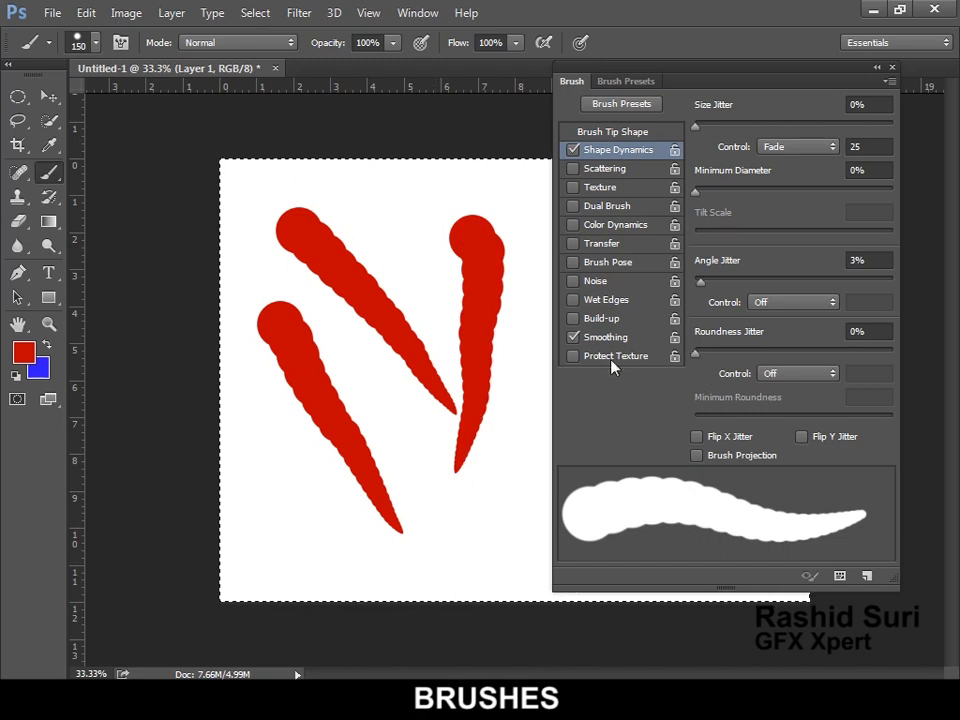
Raise the brush spacing to 65% and paint two tapering red strokes on the cleared canvas.
click(626, 133)
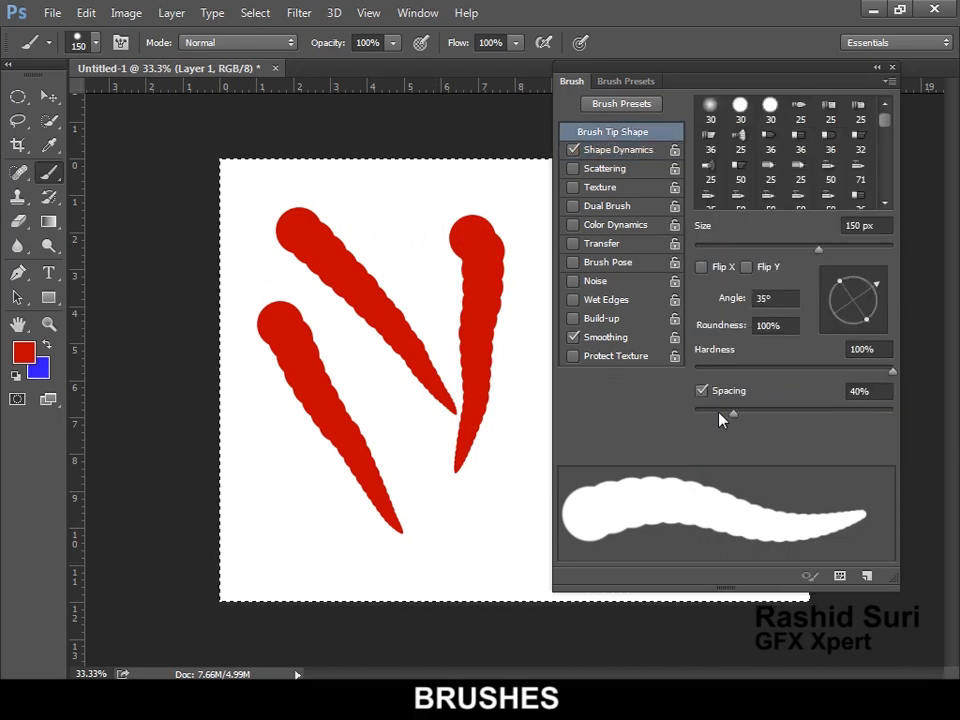
mouse_move(735, 419)
mouse_down()
mouse_move(814, 439)
mouse_move(760, 461)
mouse_up()
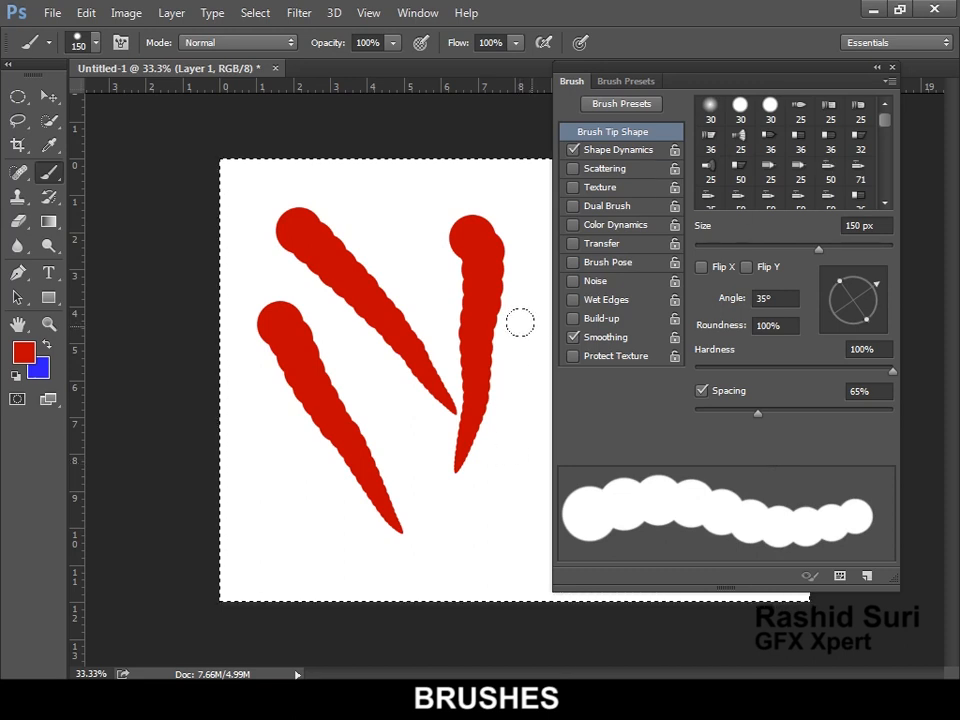
key(Delete)
mouse_move(315, 220)
mouse_down()
mouse_move(365, 441)
mouse_move(461, 556)
mouse_up()
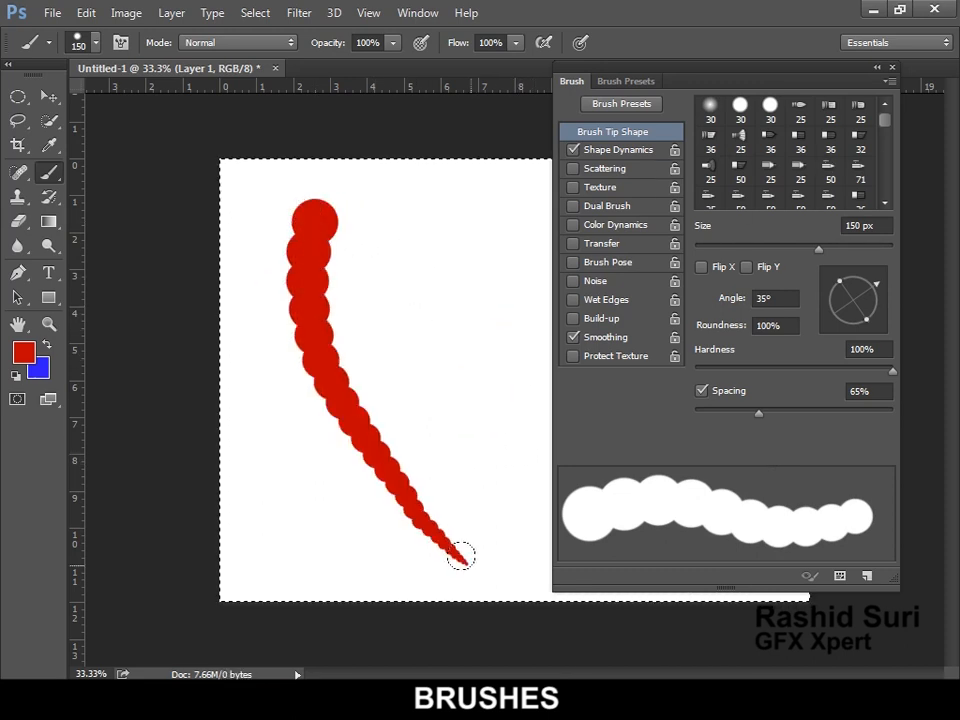
mouse_move(433, 172)
mouse_down()
mouse_move(459, 437)
mouse_move(470, 443)
mouse_up()
Set the brush spacing to 101%, paint three shrinking trails of separate red circles on a cleared canvas, and clear them.
drag(760, 423, 797, 416)
key(Delete)
mouse_move(338, 186)
mouse_down()
mouse_move(385, 339)
mouse_move(525, 506)
mouse_up()
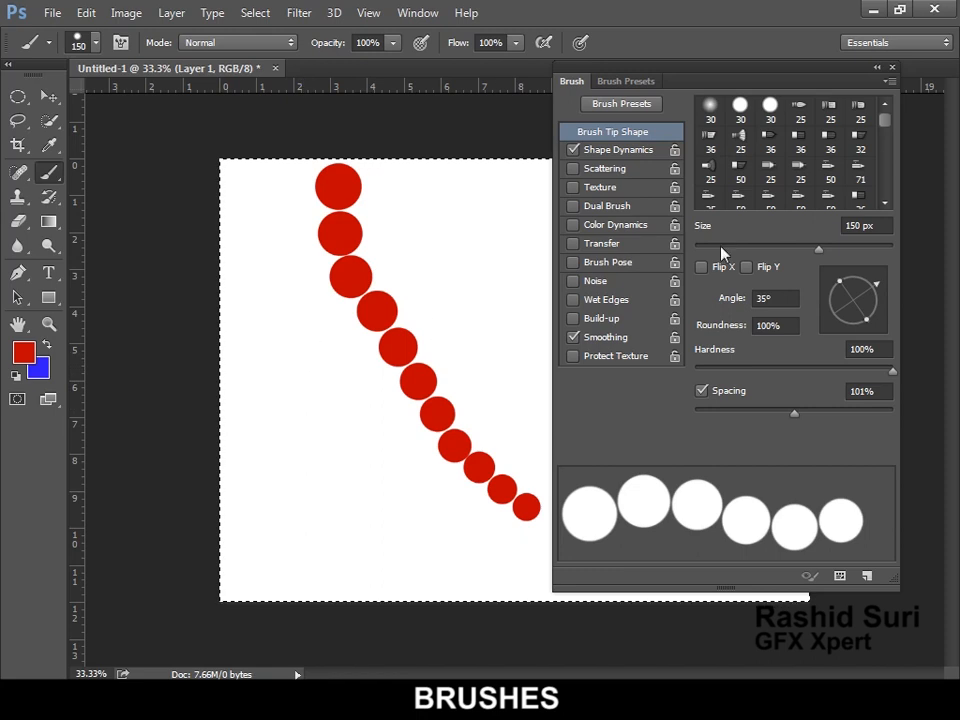
mouse_move(680, 78)
mouse_down()
mouse_move(784, 90)
mouse_move(814, 108)
mouse_up()
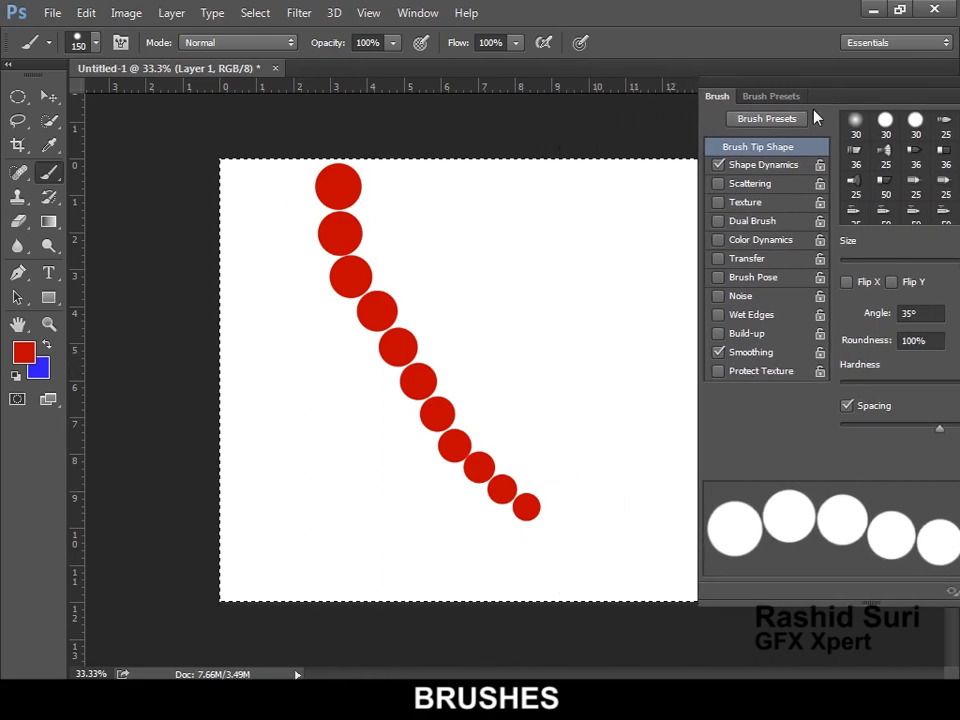
mouse_move(453, 209)
mouse_down()
mouse_move(591, 488)
mouse_move(651, 572)
mouse_up()
mouse_move(301, 394)
mouse_down()
mouse_move(401, 518)
mouse_move(619, 368)
mouse_move(581, 238)
mouse_up()
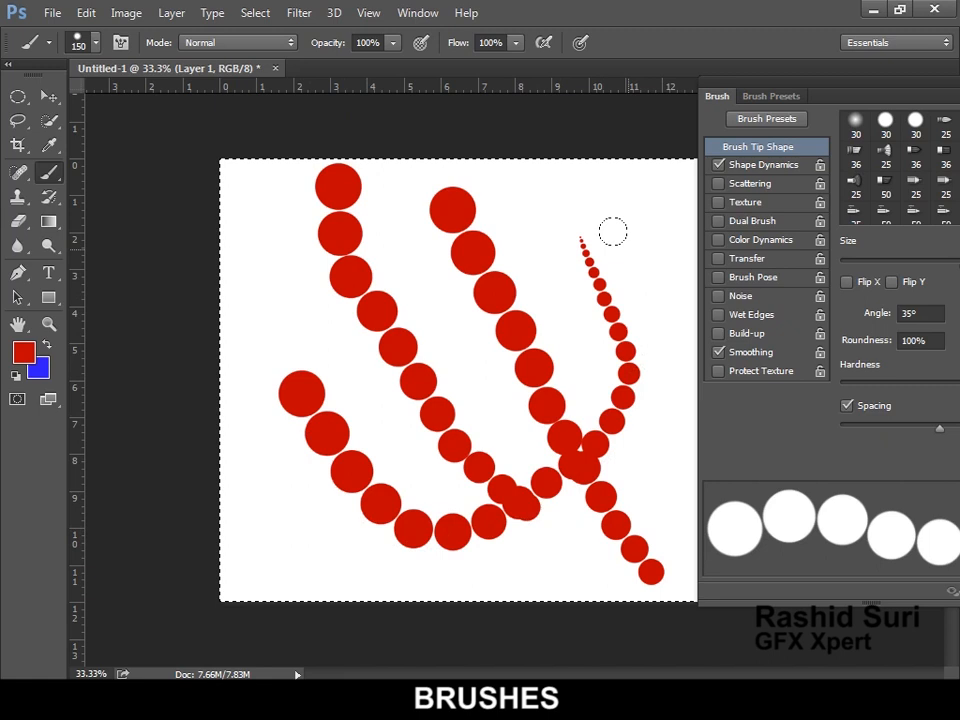
key(Delete)
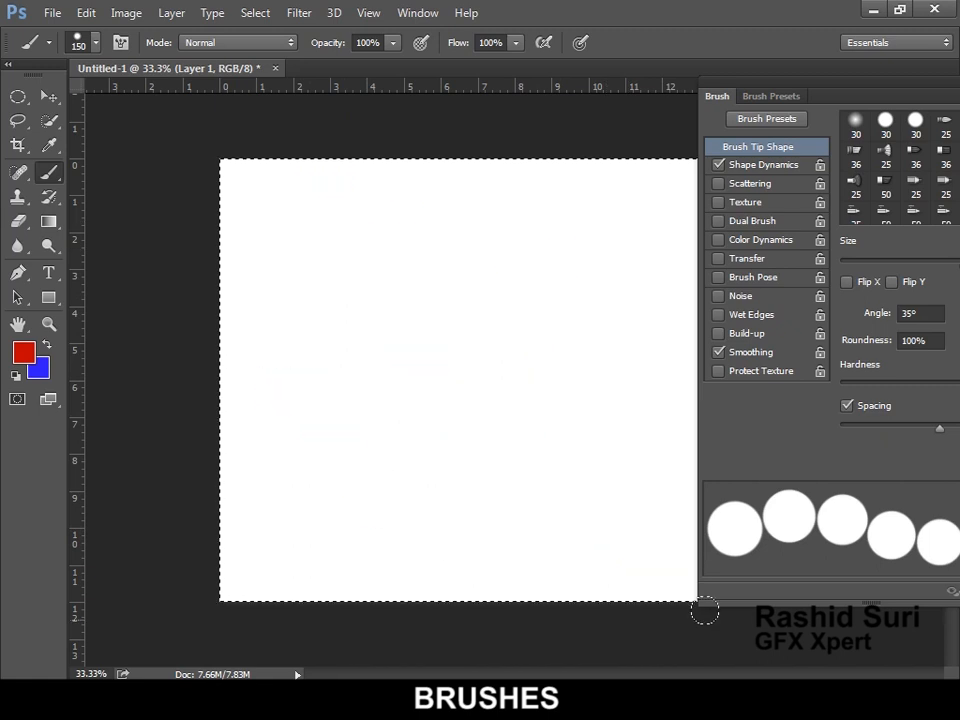
Reduce the brush spacing so the circles overlap and set the size jitter control to Off.
drag(844, 93, 729, 64)
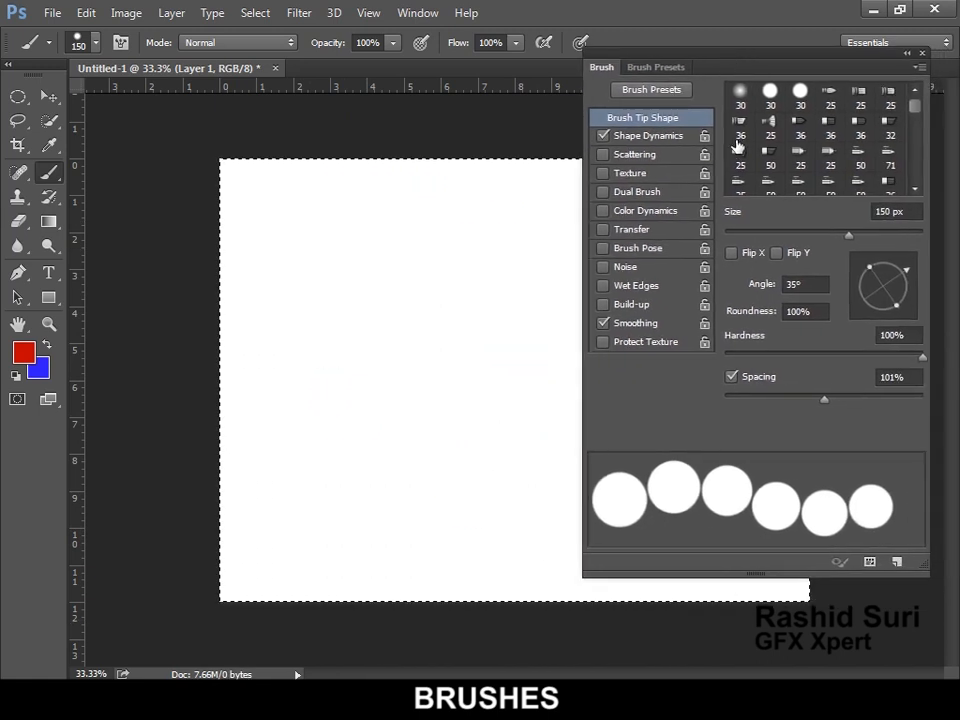
mouse_move(825, 400)
mouse_down()
mouse_move(756, 408)
mouse_move(769, 403)
mouse_move(760, 401)
mouse_up()
click(652, 136)
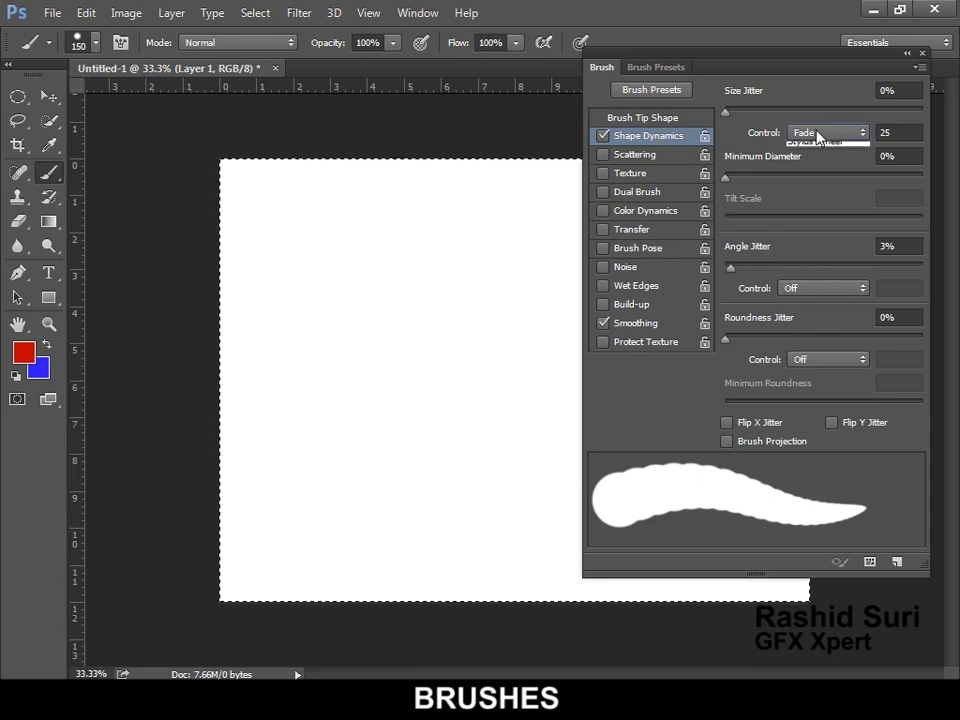
click(812, 148)
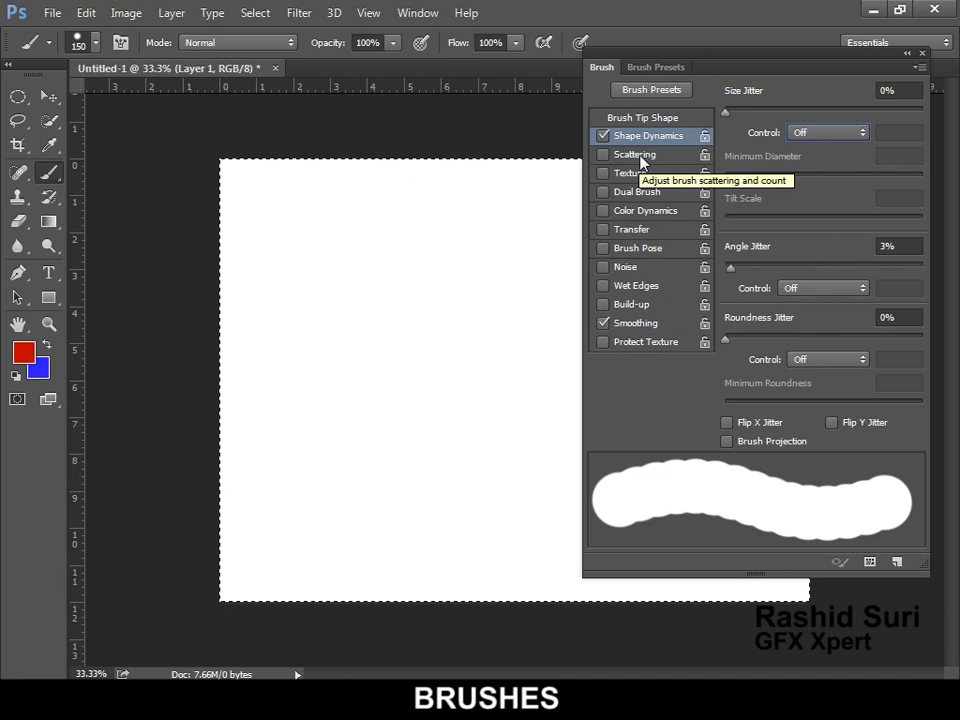
Enable Scattering with 322% scatter and a count of 2, and paint scattered red circles on the canvas's left half.
click(641, 157)
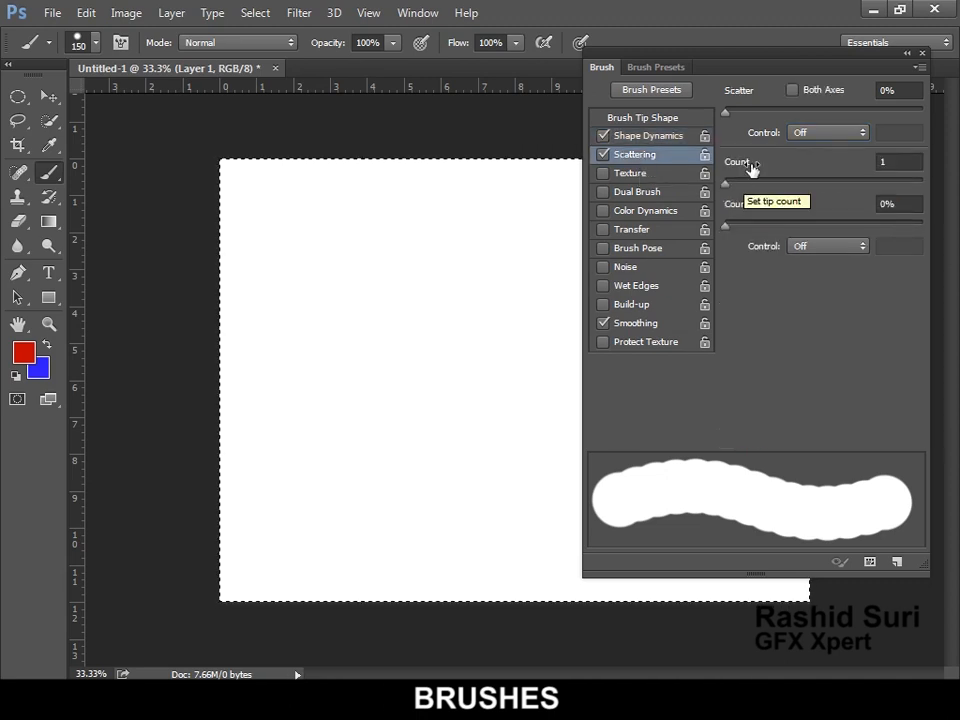
drag(728, 116, 786, 128)
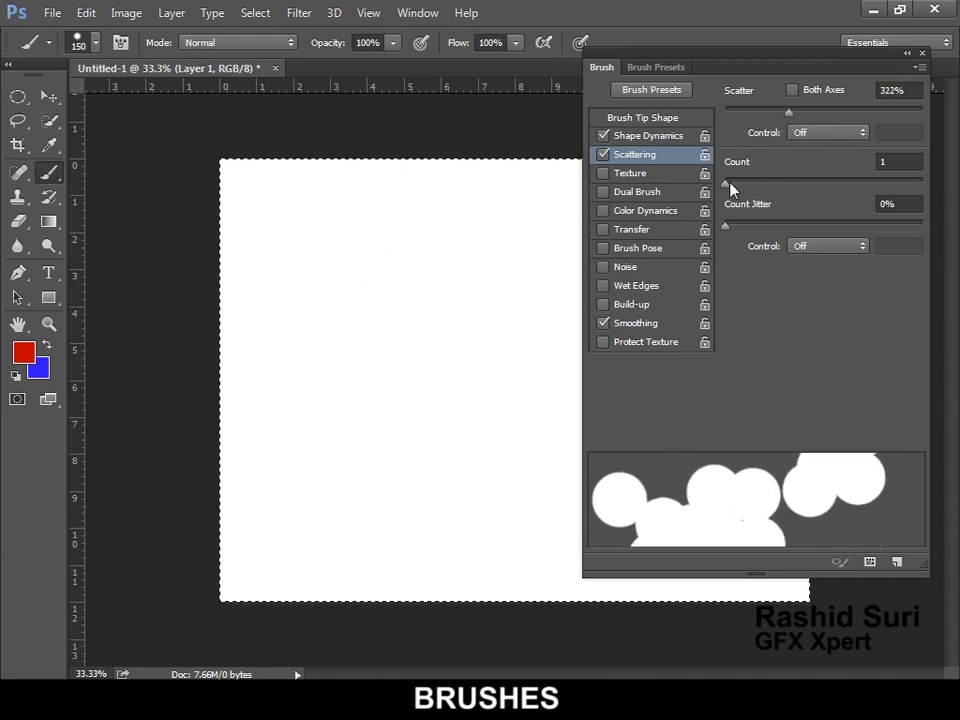
drag(726, 184, 743, 183)
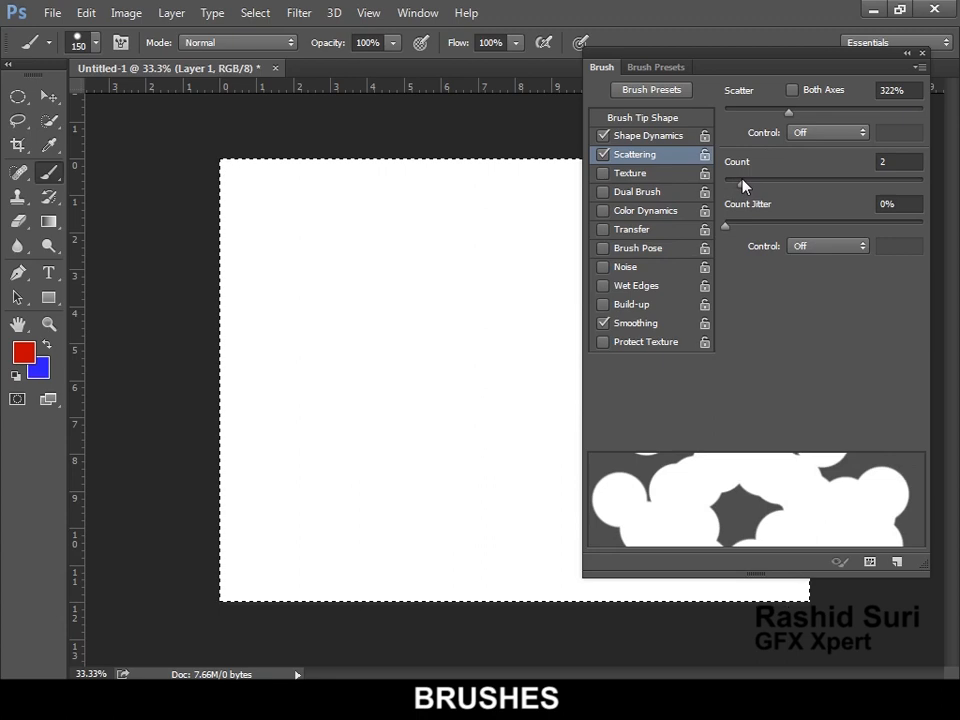
mouse_move(289, 208)
mouse_down()
mouse_move(507, 450)
mouse_move(380, 486)
mouse_up()
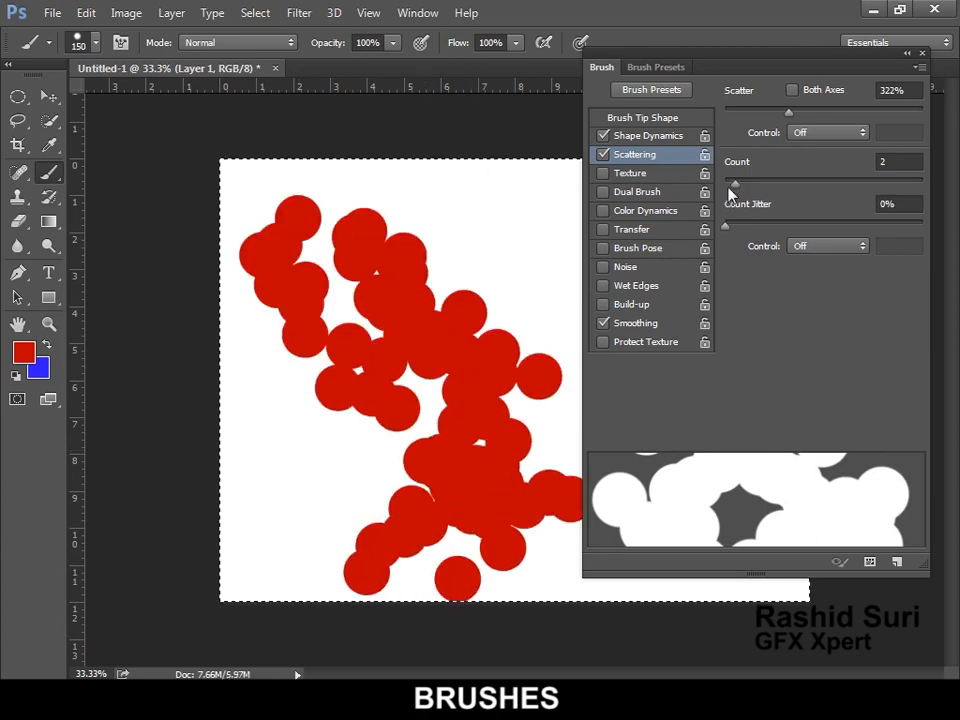
Increase the brush's scattering count to 3 and its scatter amount to 678%.
drag(735, 184, 755, 184)
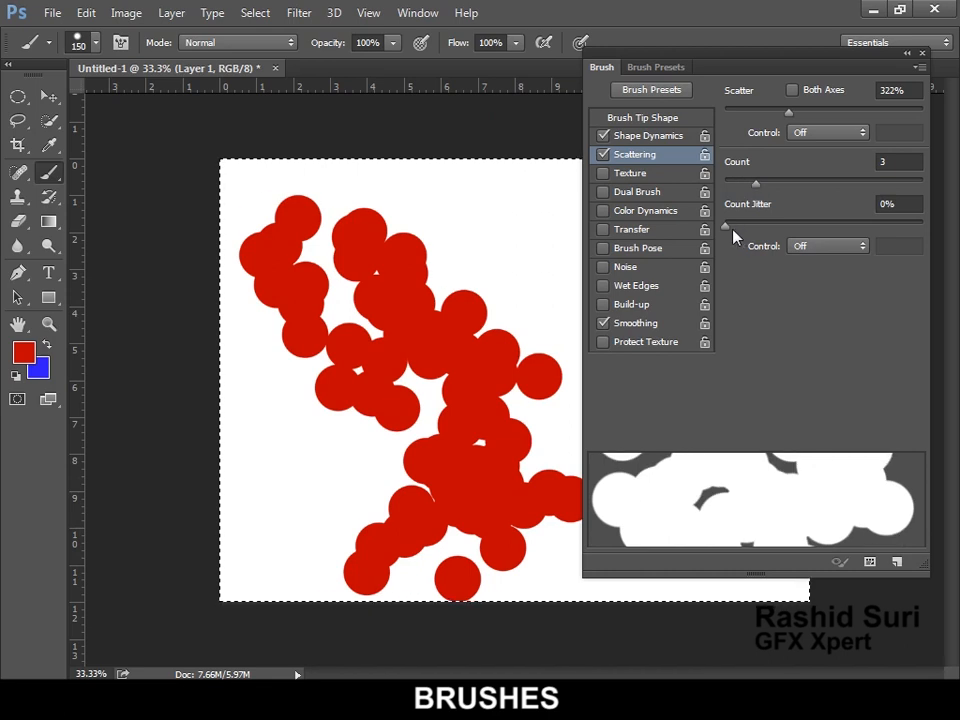
drag(729, 231, 673, 227)
drag(789, 112, 859, 114)
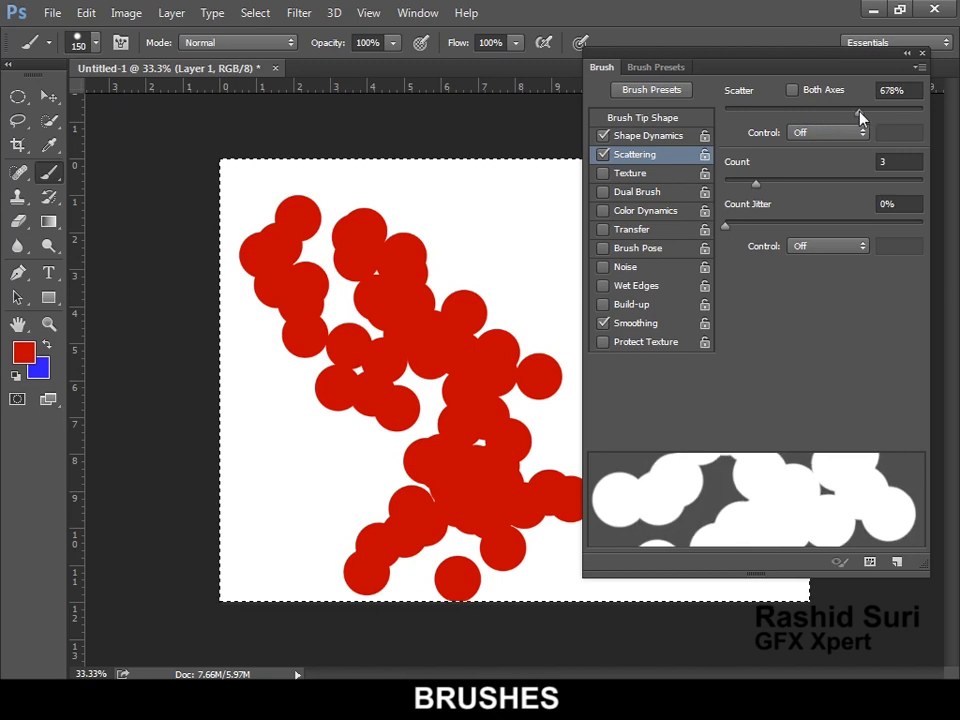
Clear the canvas, paint widely scattered red circles across its full area, and clear them too.
click(906, 54)
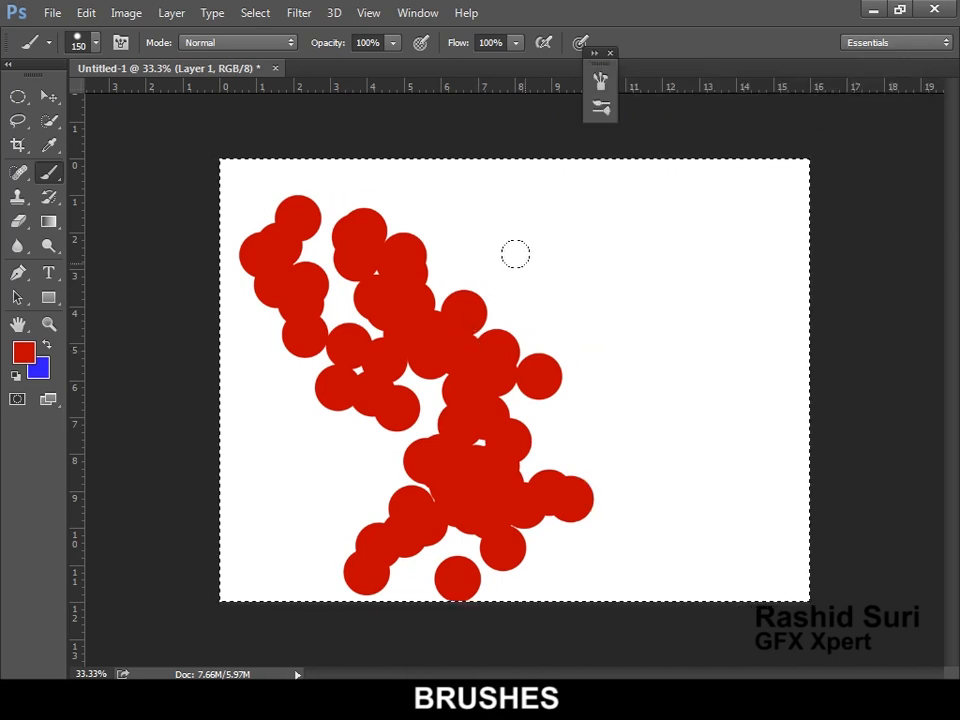
key(Delete)
mouse_move(335, 200)
mouse_down()
mouse_move(520, 452)
mouse_move(718, 602)
mouse_move(822, 630)
mouse_up()
mouse_move(800, 560)
mouse_down()
mouse_move(405, 583)
mouse_move(249, 501)
mouse_move(280, 350)
mouse_move(922, 166)
mouse_move(489, 144)
mouse_move(210, 150)
mouse_up()
key(Delete)
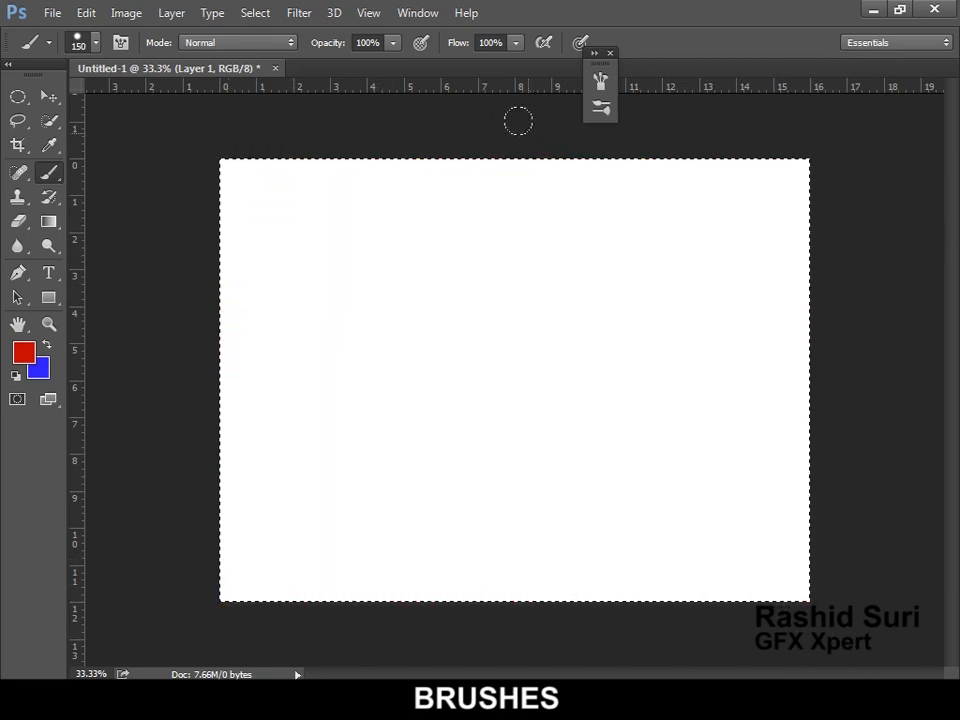
Enable Color Dynamics for the brush and paint scattered circles mixing the red foreground and blue background colors.
click(121, 46)
mouse_move(378, 128)
mouse_down()
mouse_move(668, 126)
mouse_move(653, 118)
mouse_up()
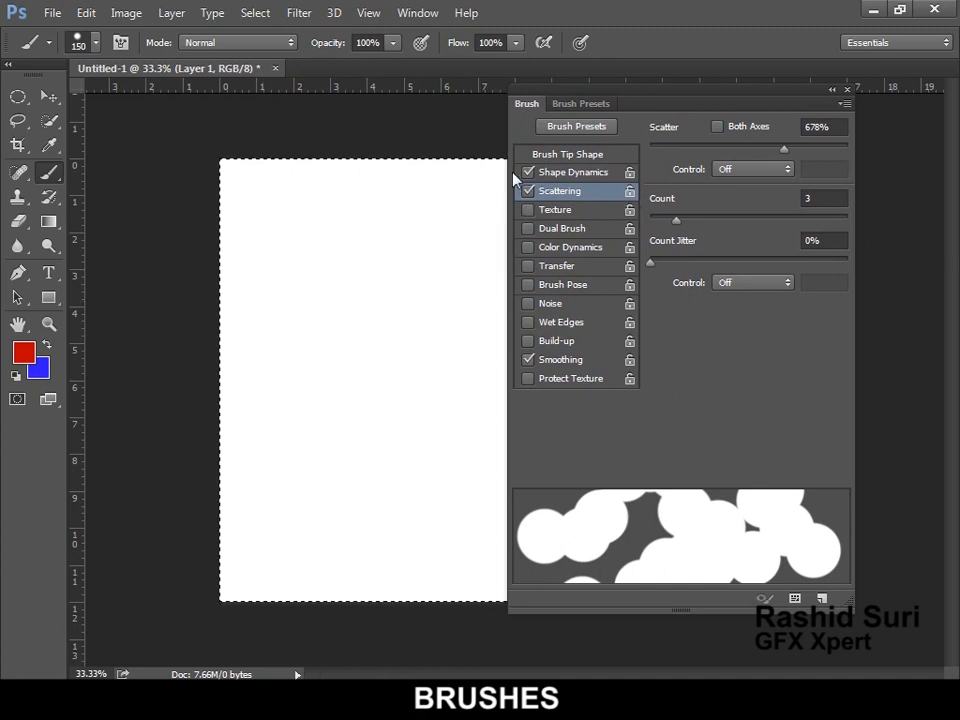
click(565, 249)
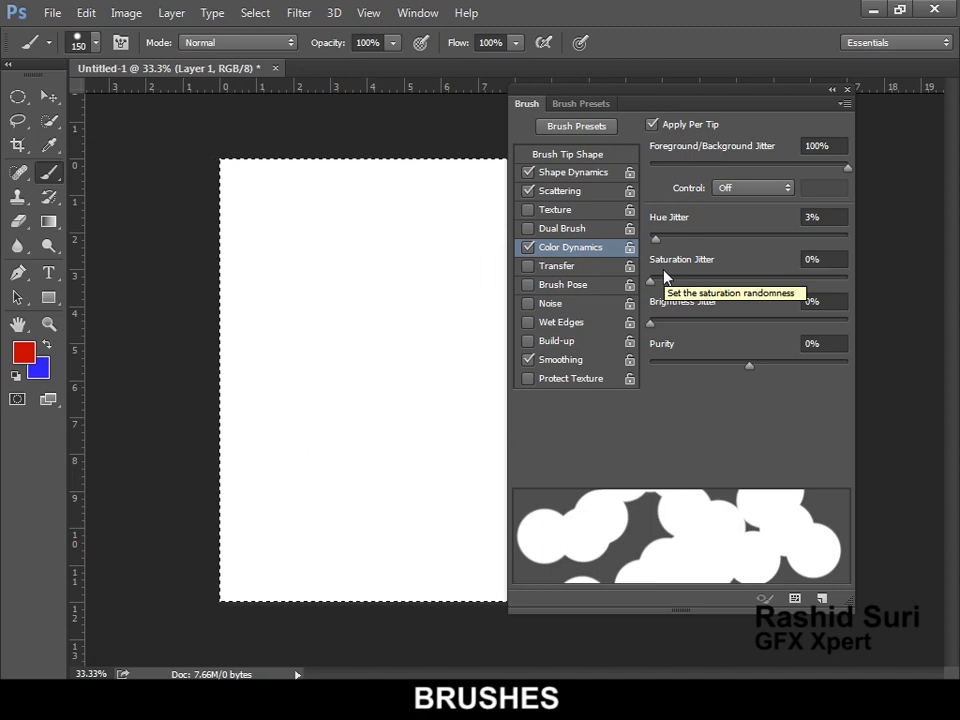
drag(713, 103, 784, 108)
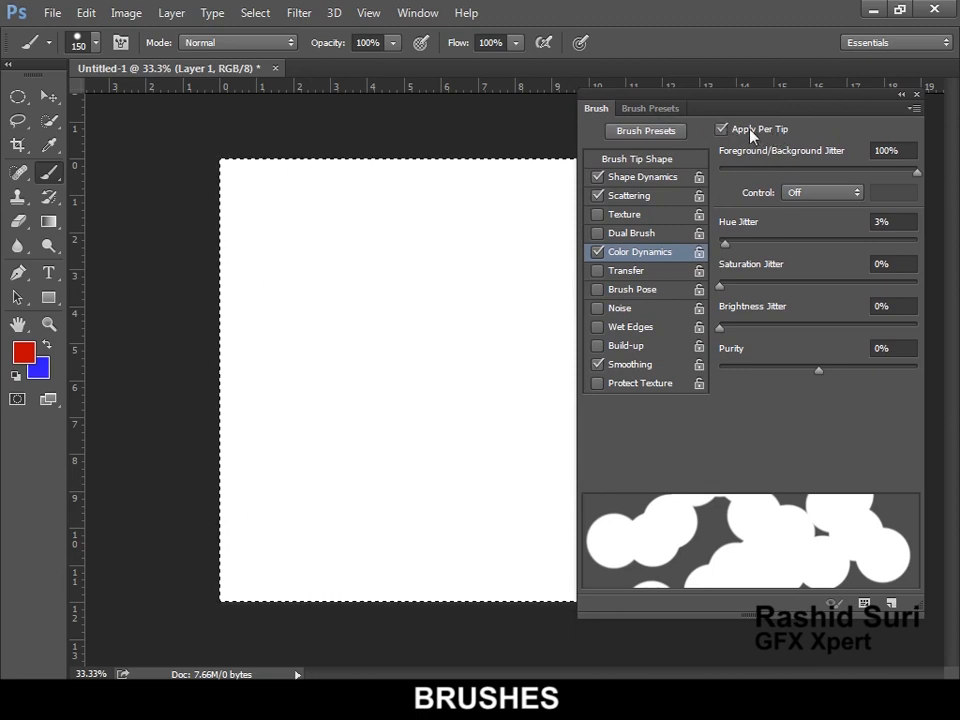
mouse_move(341, 300)
mouse_down()
mouse_move(448, 470)
mouse_move(493, 510)
mouse_up()
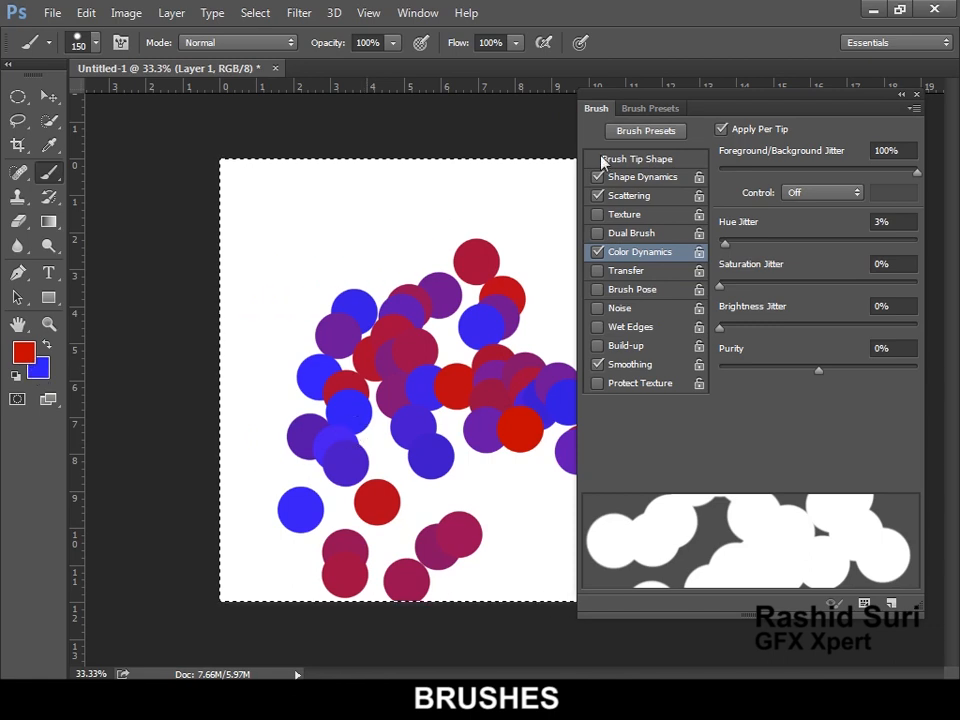
Raise the hue jitter to 37% and paint scattered circles in varied hues on the cleared canvas.
drag(721, 250, 790, 244)
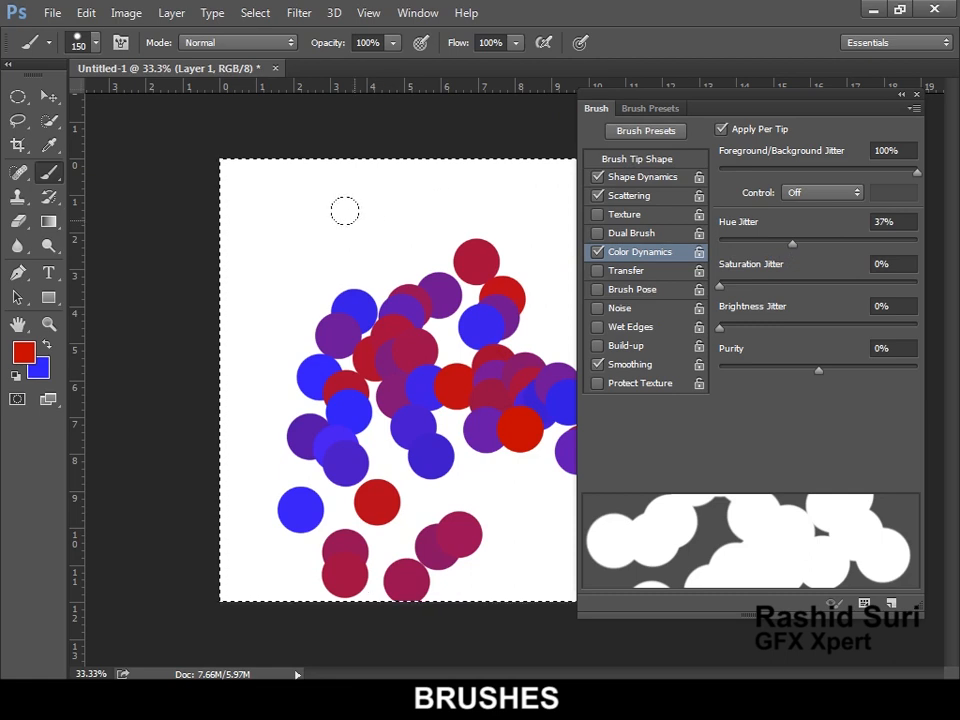
key(Delete)
mouse_move(324, 195)
mouse_down()
mouse_move(396, 309)
mouse_move(461, 450)
mouse_move(320, 370)
mouse_up()
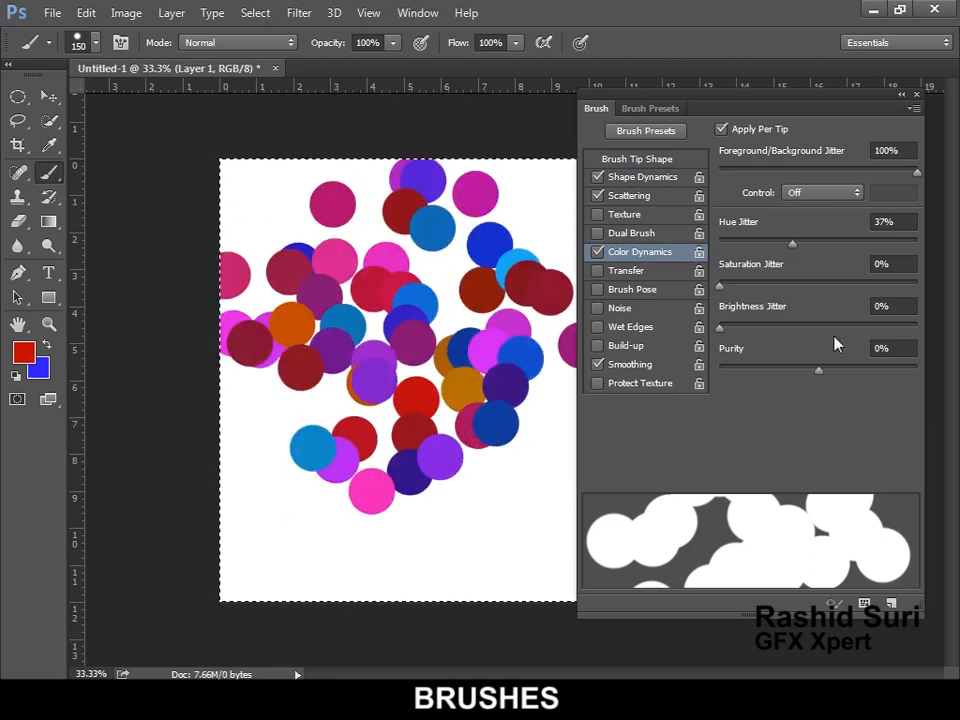
Set the hue jitter to 100% and cover the cleared canvas with scattered multicolored circles.
drag(794, 243, 921, 243)
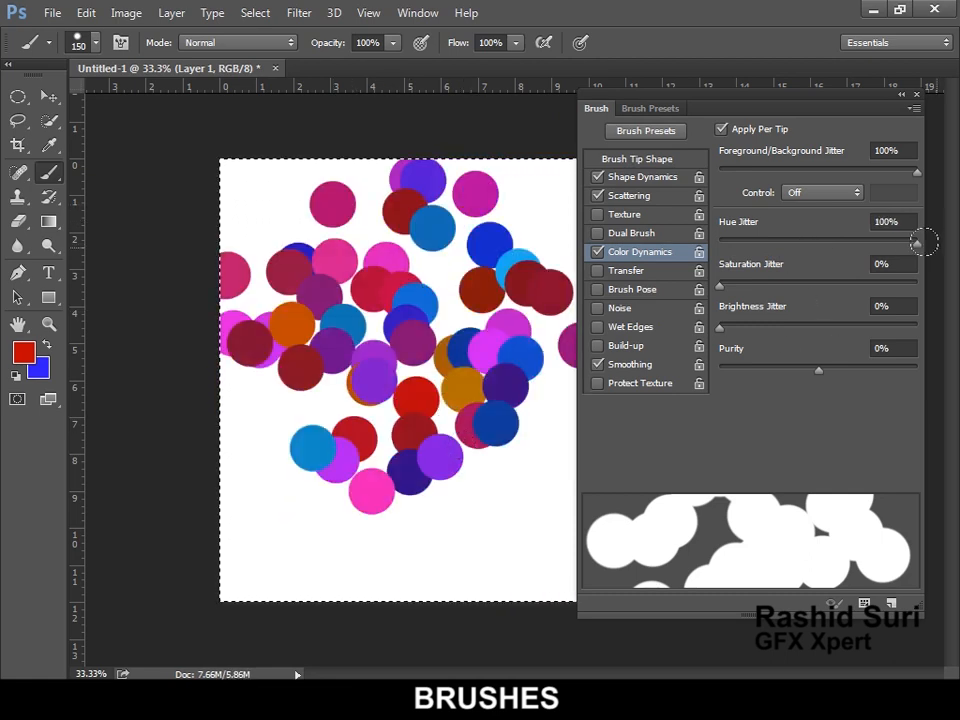
key(Delete)
drag(655, 102, 849, 109)
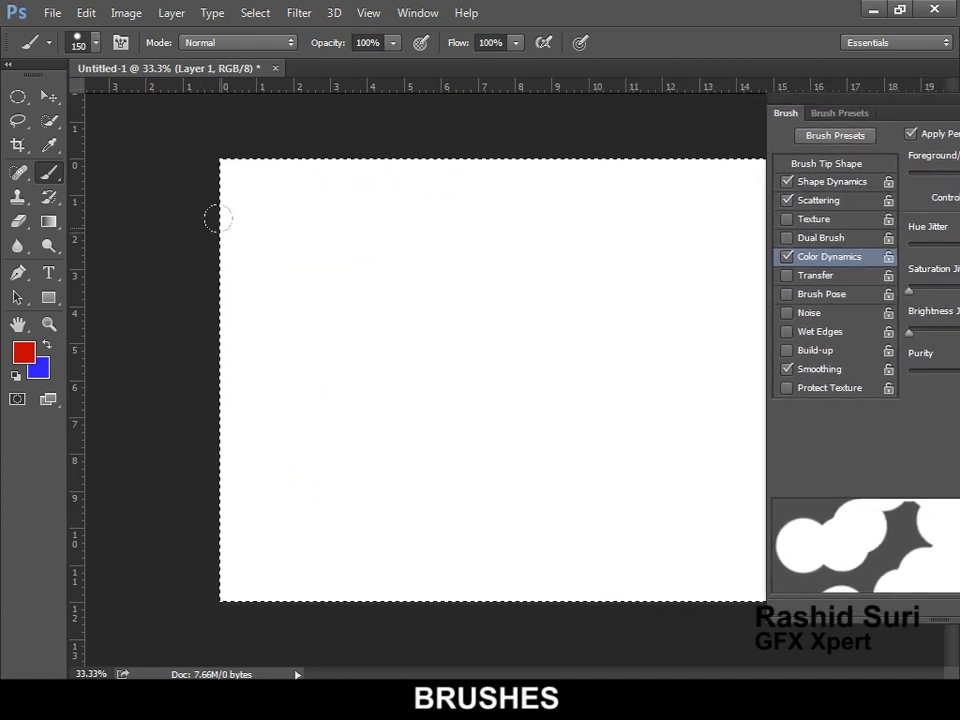
mouse_move(279, 199)
mouse_down()
mouse_move(576, 459)
mouse_move(716, 538)
mouse_move(285, 491)
mouse_move(112, 487)
mouse_move(250, 400)
mouse_move(320, 300)
mouse_move(204, 144)
mouse_move(400, 190)
mouse_up()
mouse_move(743, 227)
mouse_down()
mouse_move(945, 250)
mouse_move(558, 222)
mouse_move(804, 239)
mouse_move(587, 286)
mouse_move(328, 268)
mouse_move(400, 286)
mouse_move(550, 442)
mouse_move(625, 552)
mouse_move(698, 619)
mouse_move(738, 567)
mouse_move(724, 491)
mouse_move(720, 532)
mouse_move(760, 262)
mouse_move(745, 440)
mouse_up()
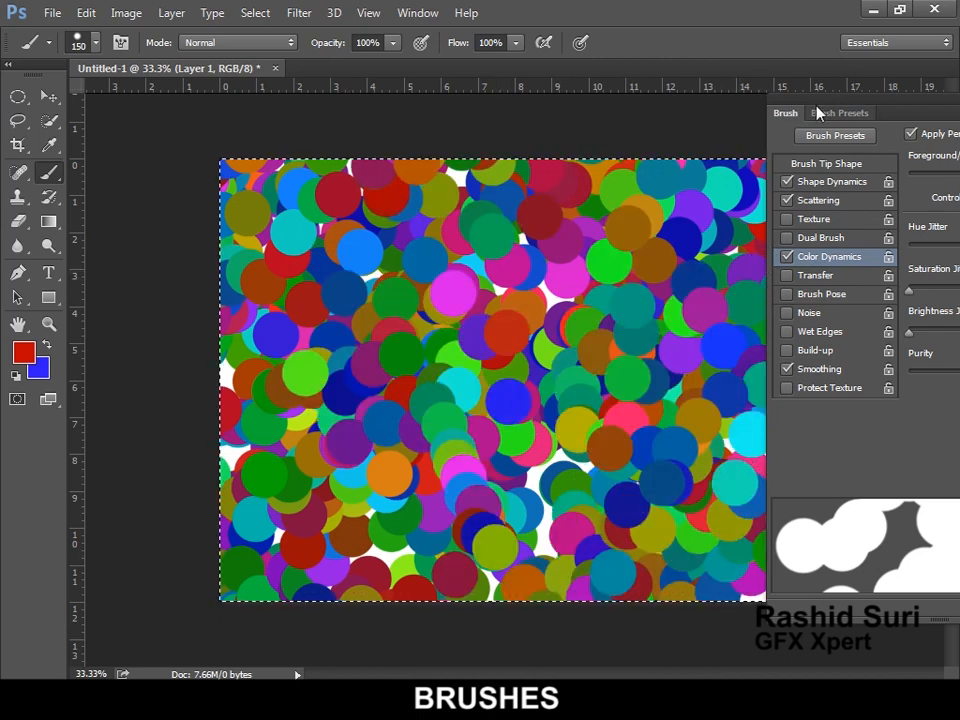
click(120, 43)
mouse_move(803, 386)
mouse_down()
mouse_move(467, 111)
mouse_move(947, 469)
mouse_move(831, 536)
mouse_move(327, 618)
mouse_move(560, 590)
mouse_move(230, 440)
mouse_up()
Delete a large central rectangle with a 20 px feather from the circle pattern, leaving a soft-edged colorful frame.
drag(18, 97, 111, 96)
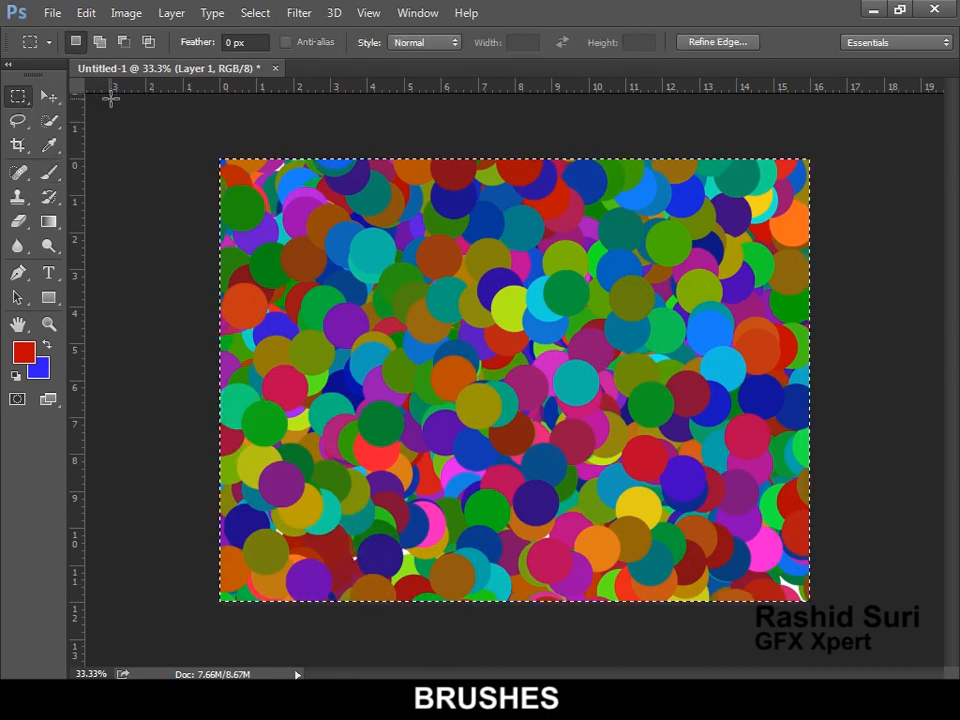
click(190, 110)
click(240, 41)
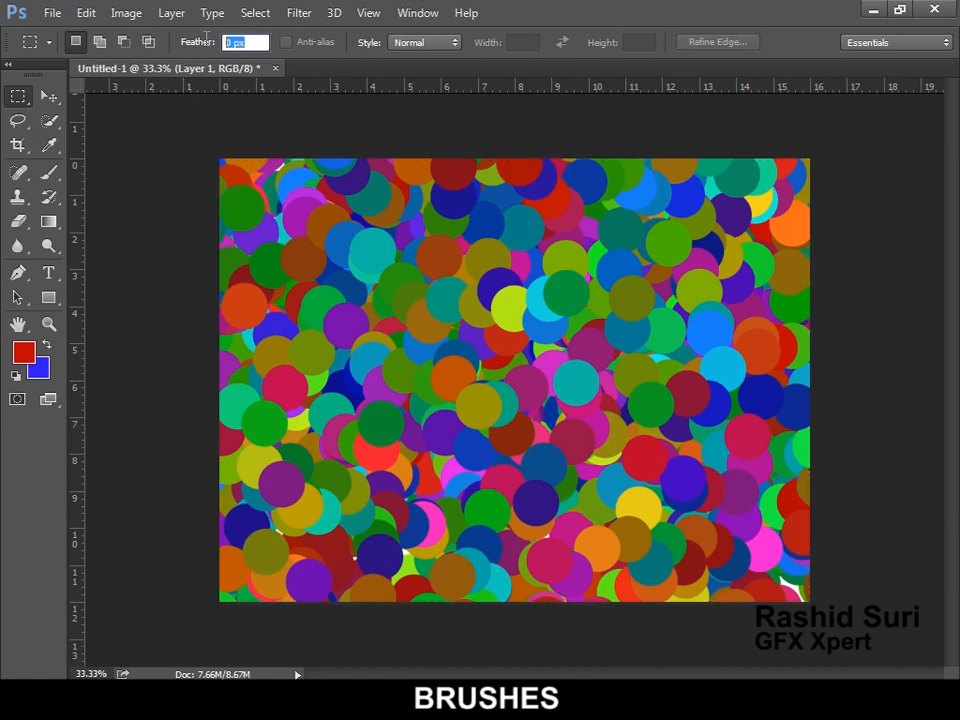
text(20)
drag(285, 228, 744, 544)
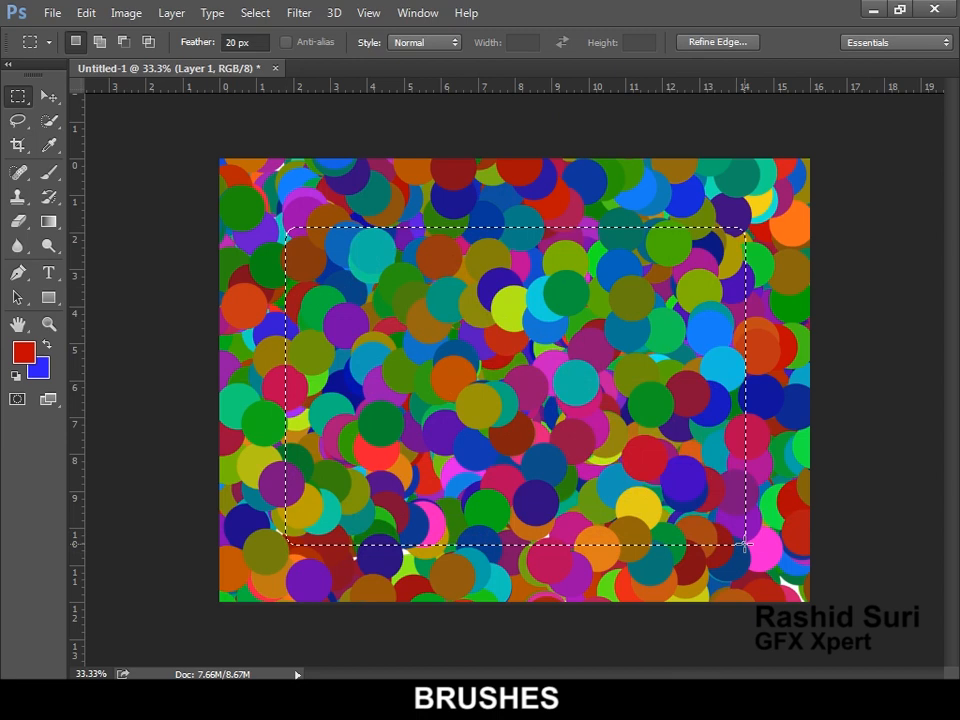
key(Delete)
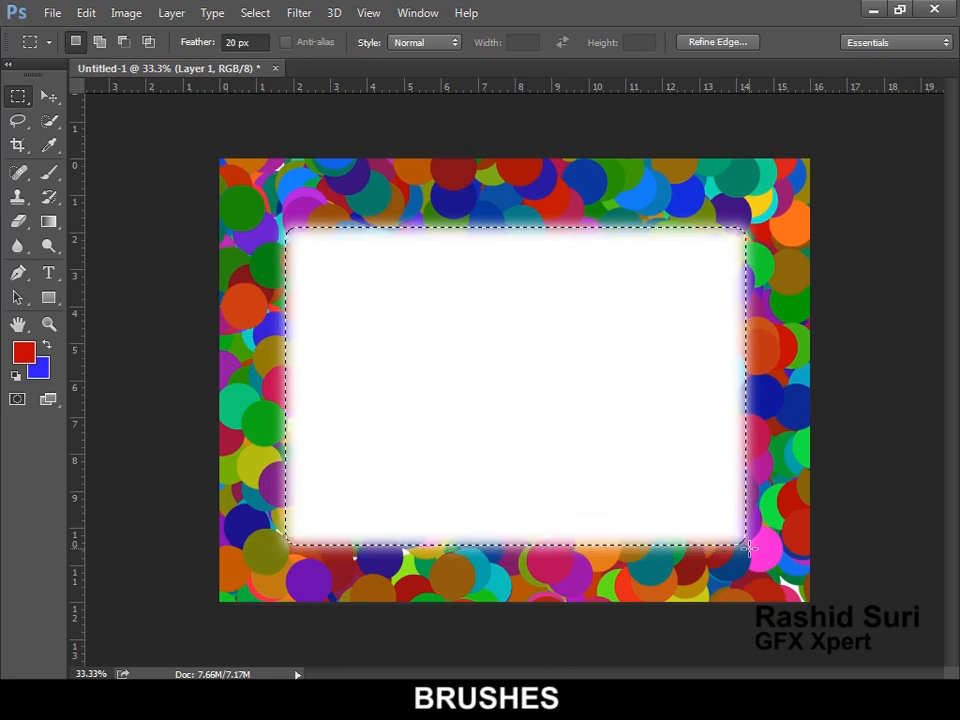
Clear the entire canvas, return to the Brush tool and reopen its brush settings.
key(ctrl+a)
key(Delete)
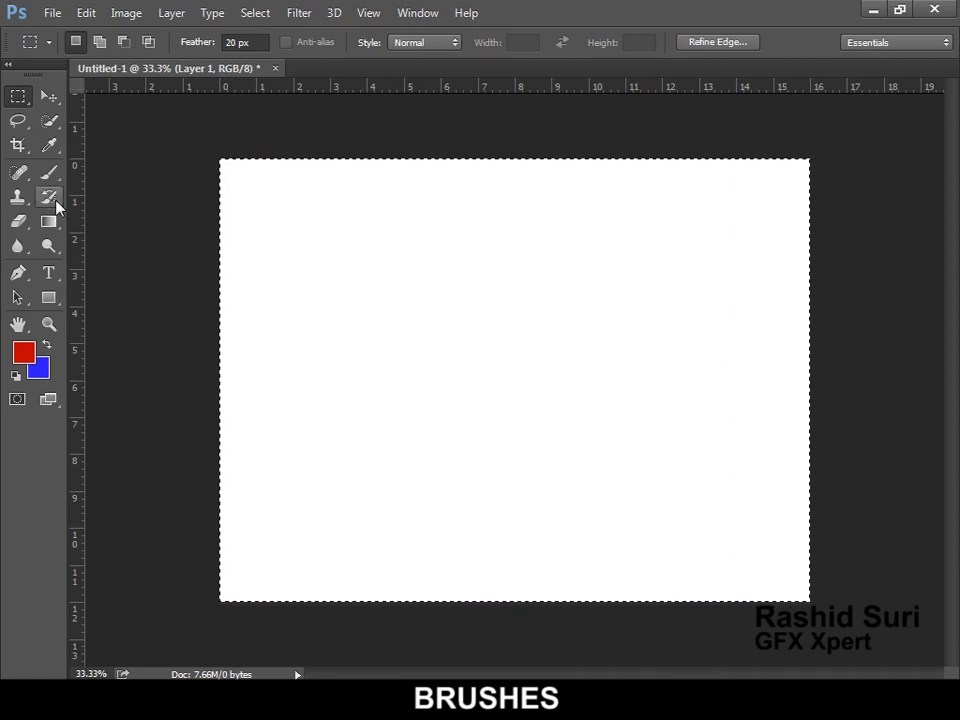
click(49, 172)
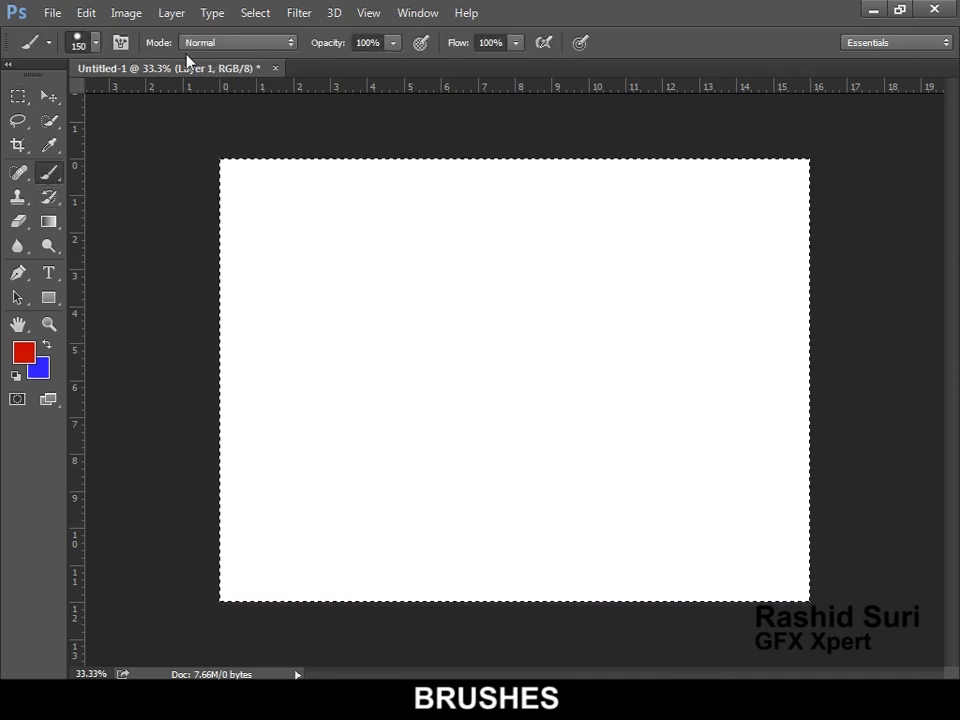
click(120, 43)
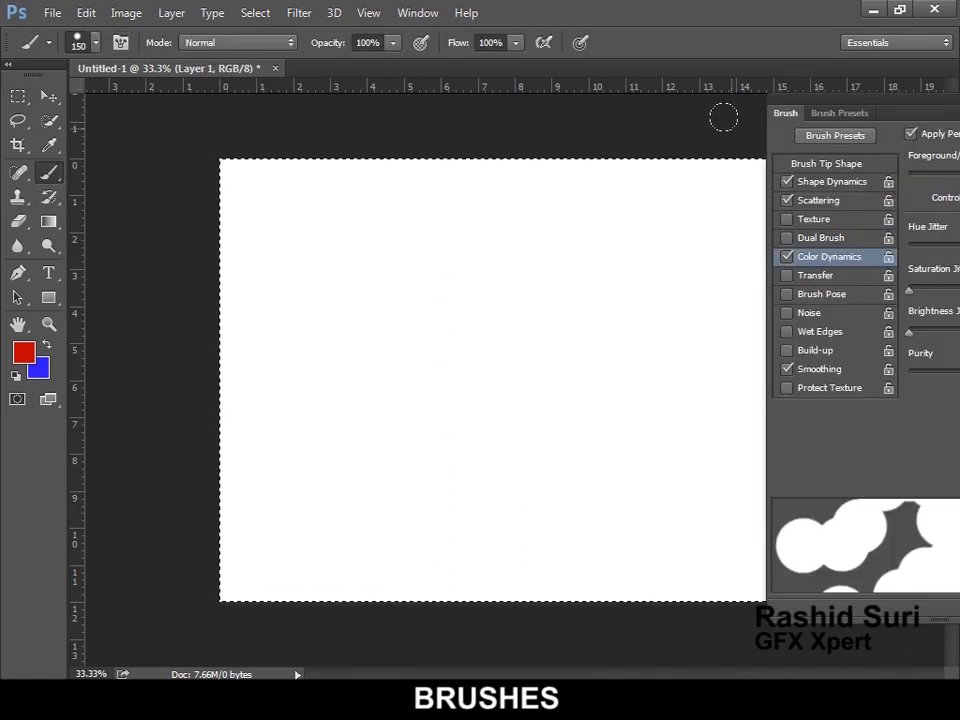
drag(850, 100, 744, 63)
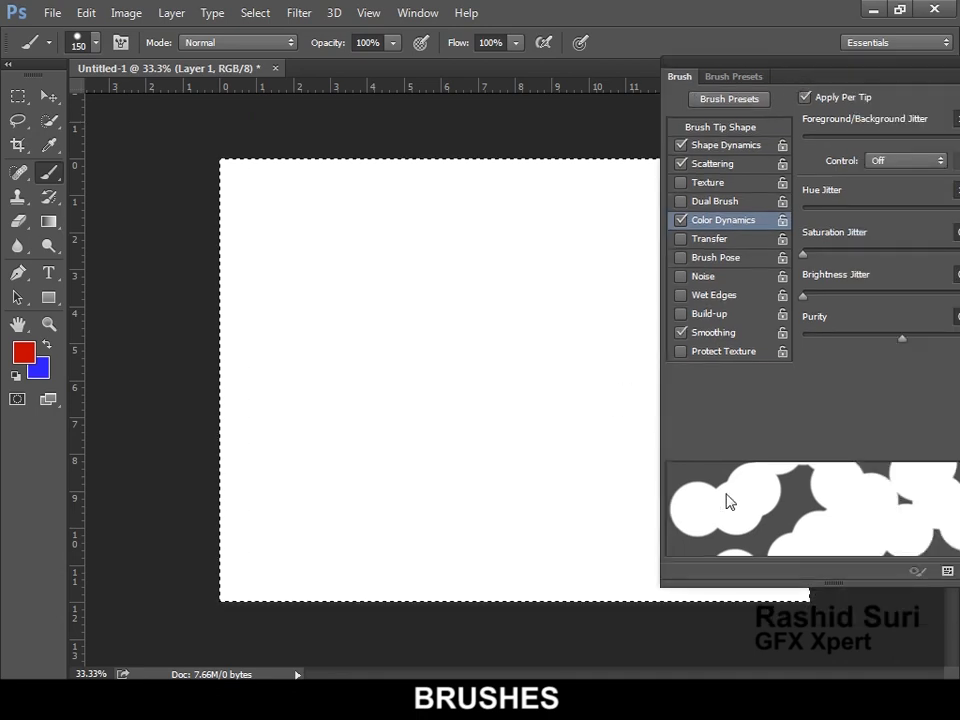
Set the saturation jitter to 100% and purity to +100%, and cover the blank canvas with scattered multicolored circles.
drag(902, 88, 830, 82)
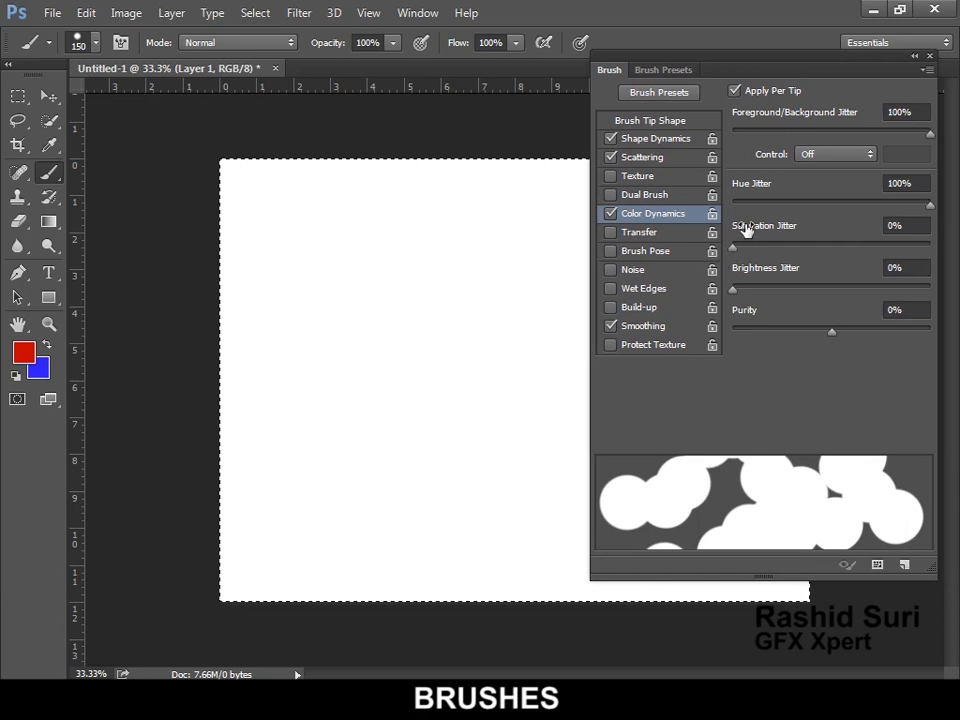
drag(732, 254, 958, 252)
mouse_move(263, 184)
mouse_down()
mouse_move(486, 379)
mouse_move(760, 590)
mouse_up()
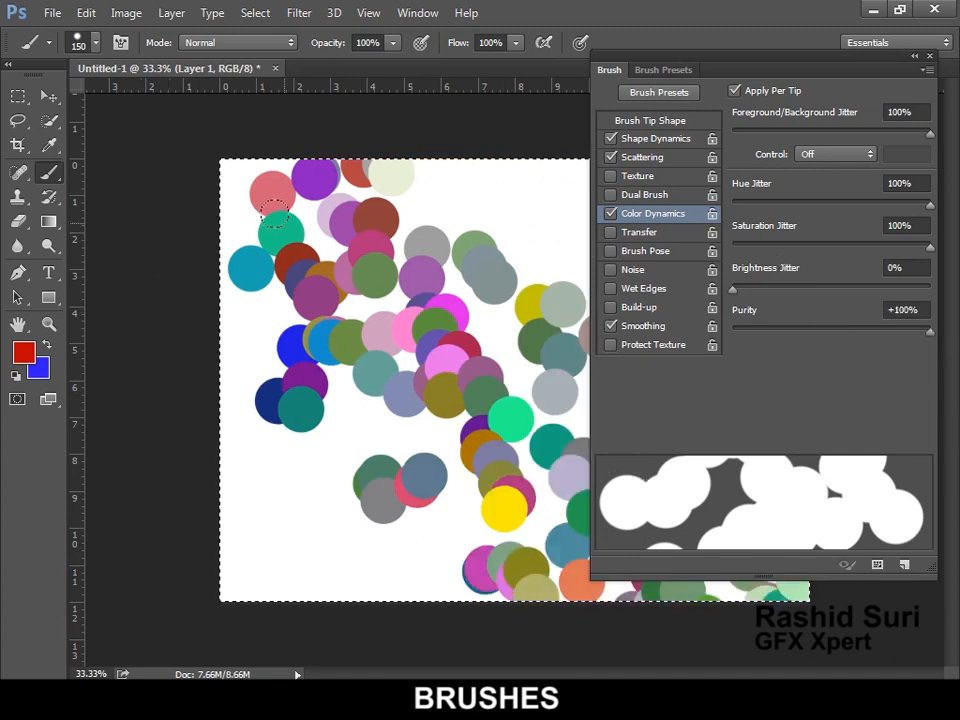
mouse_move(274, 212)
mouse_down()
mouse_move(294, 380)
mouse_move(368, 530)
mouse_move(390, 545)
mouse_move(414, 545)
mouse_move(415, 350)
mouse_move(431, 275)
mouse_up()
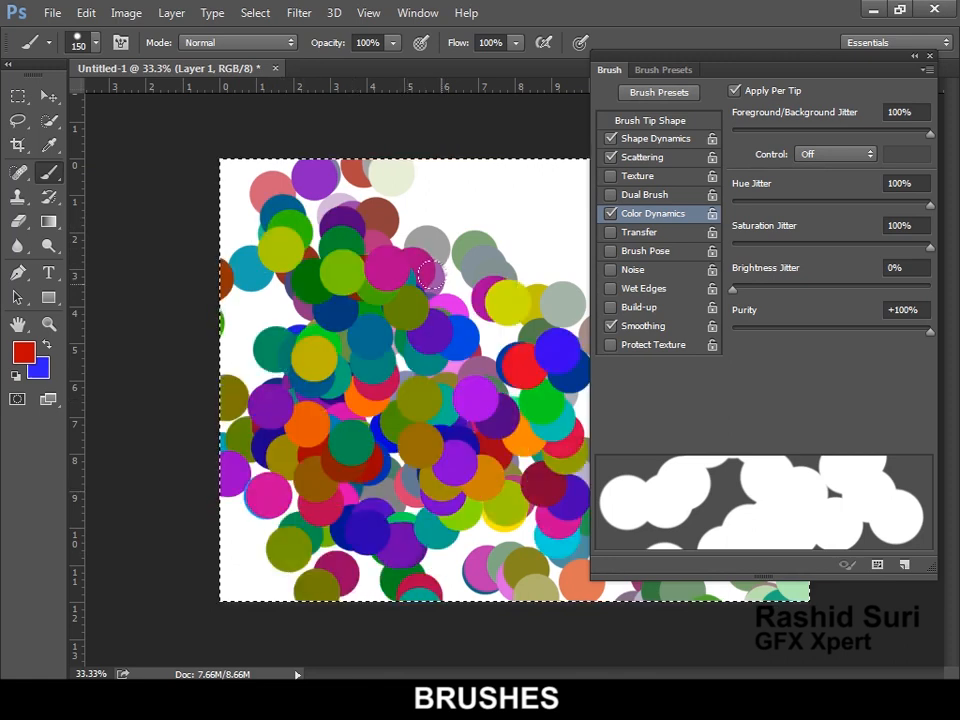
Clear the circles, paint another sample stroke with the brush settings hidden, and erase it again.
key(Delete)
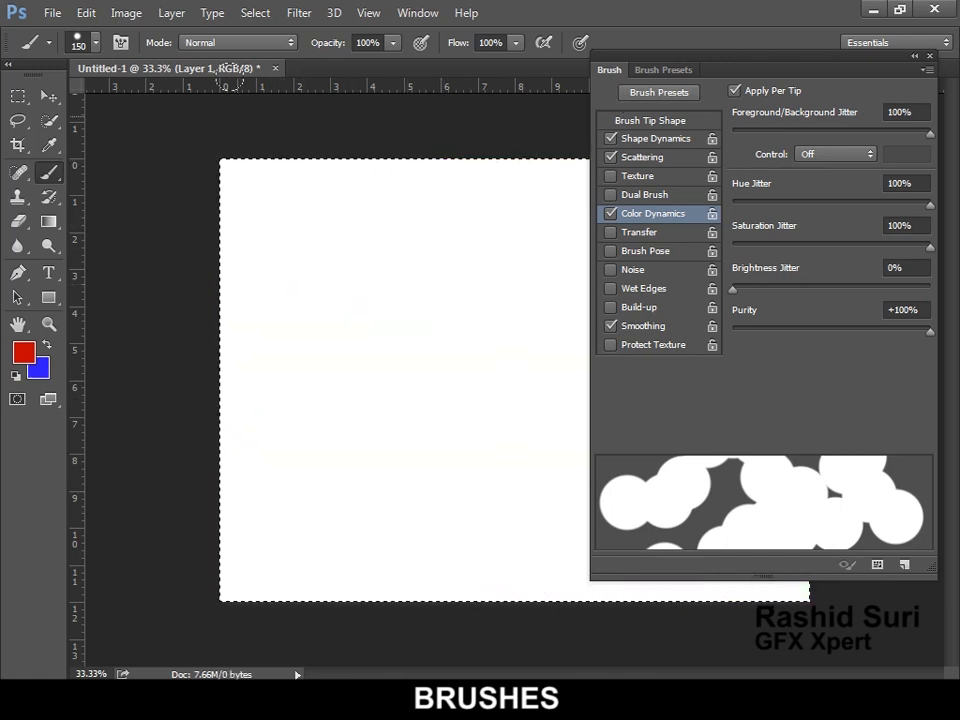
click(121, 46)
mouse_move(204, 176)
mouse_down()
mouse_move(437, 156)
mouse_move(700, 250)
mouse_move(822, 447)
mouse_move(700, 520)
mouse_move(321, 615)
mouse_move(898, 591)
mouse_move(4, 455)
mouse_move(3, 300)
mouse_move(144, 199)
mouse_move(552, 210)
mouse_move(530, 192)
mouse_up()
key(Delete)
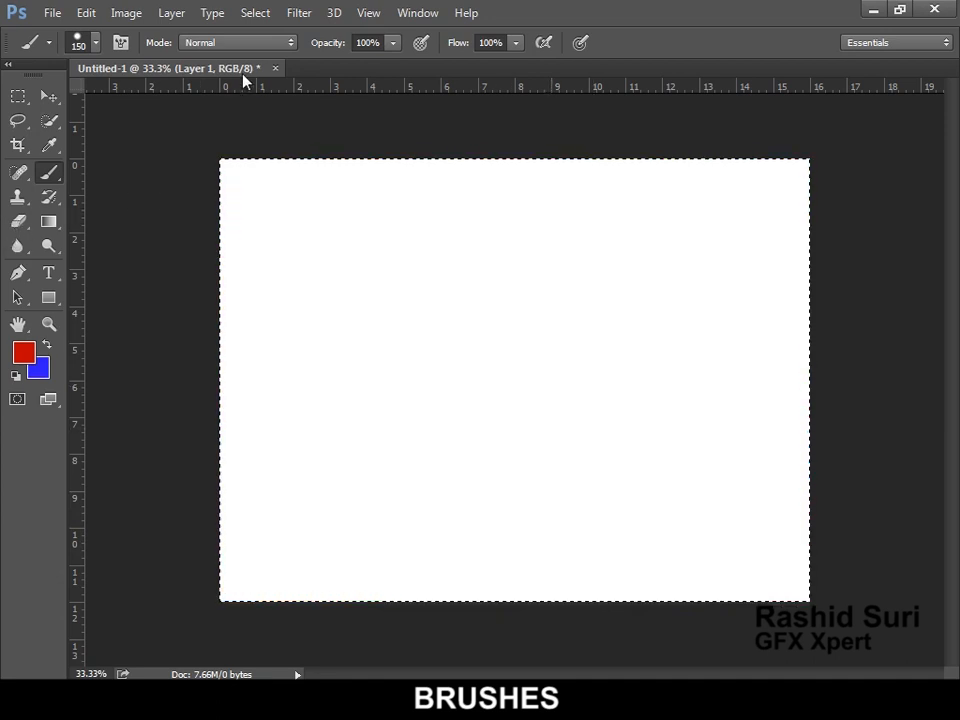
Soften the brush tip to 3% hardness and set its spacing to 70%.
click(127, 47)
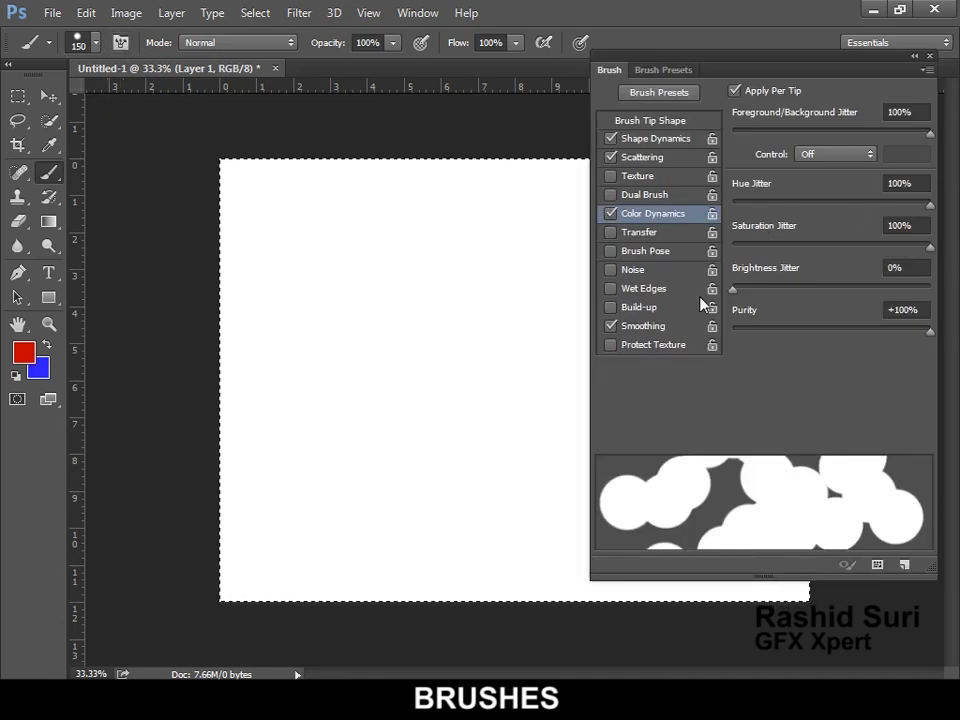
click(684, 121)
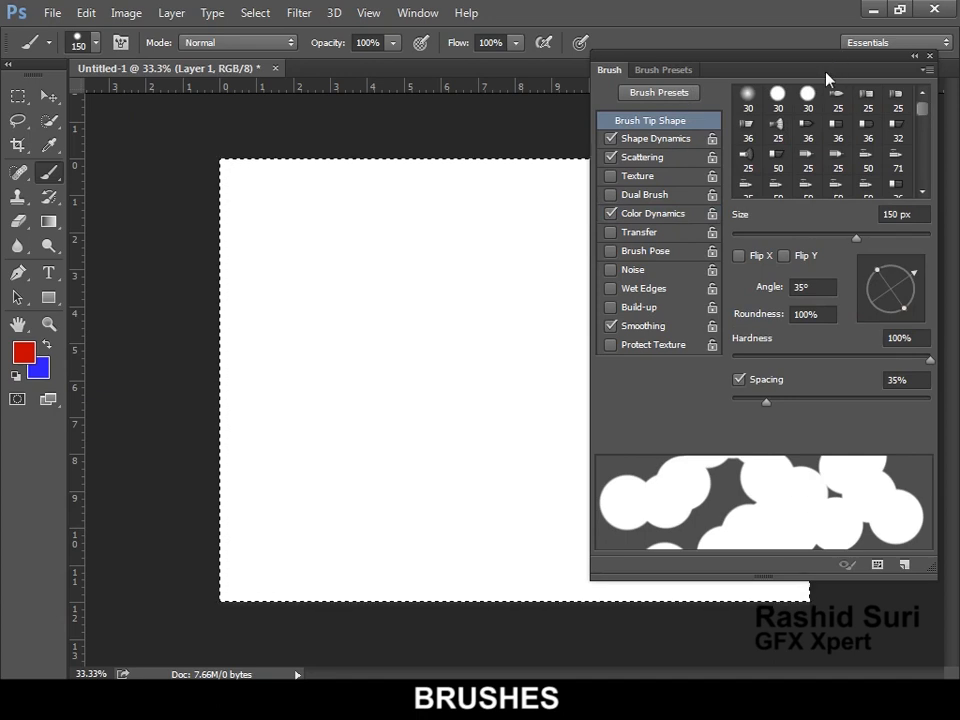
drag(823, 77, 795, 79)
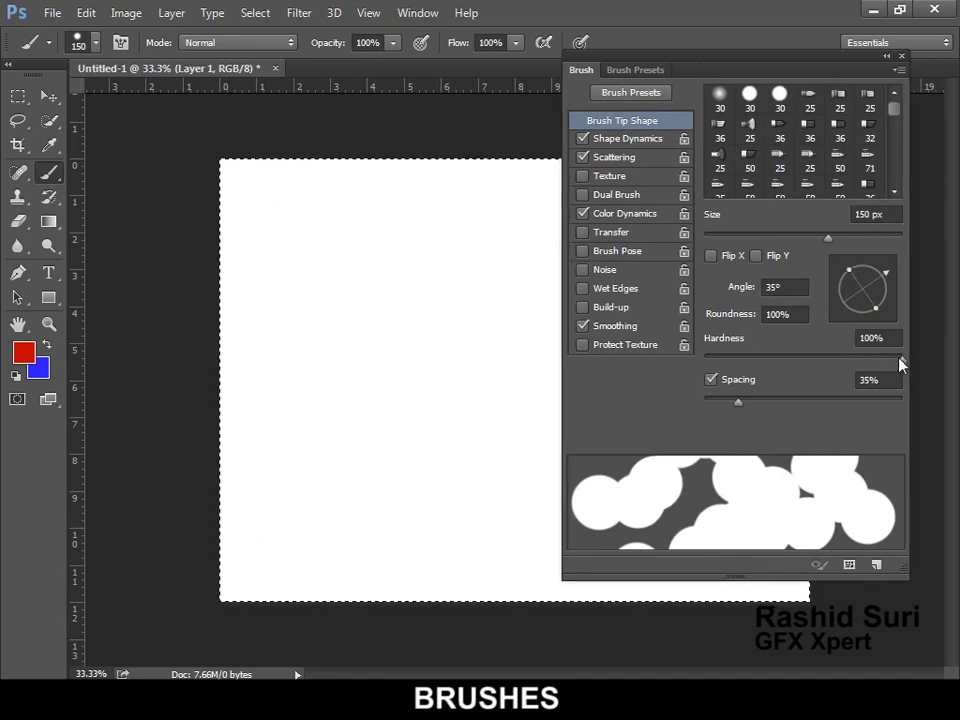
mouse_move(899, 363)
mouse_down()
mouse_move(771, 379)
mouse_move(711, 371)
mouse_move(744, 405)
mouse_move(772, 403)
mouse_up()
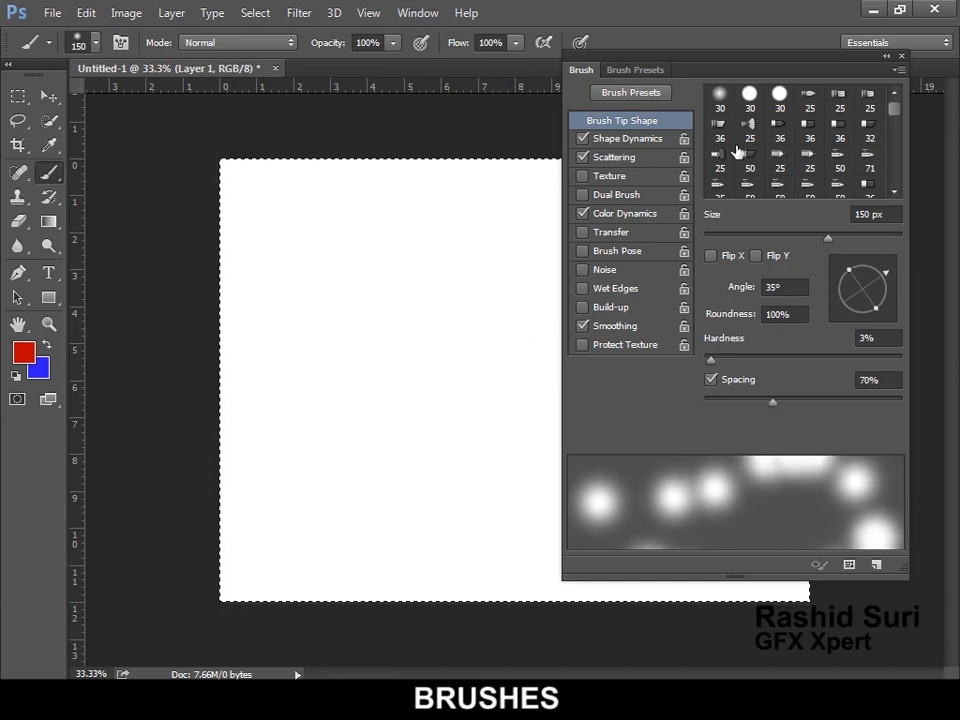
Paint soft-edged scattered dabs across the canvas with the brush settings hidden, and clear the canvas.
click(902, 57)
mouse_move(231, 195)
mouse_down()
mouse_move(537, 280)
mouse_move(737, 317)
mouse_move(221, 401)
mouse_move(896, 521)
mouse_move(917, 330)
mouse_move(848, 4)
mouse_up()
mouse_move(454, 116)
mouse_down()
mouse_move(372, 200)
mouse_move(647, 259)
mouse_move(585, 421)
mouse_move(674, 509)
mouse_move(270, 601)
mouse_move(789, 573)
mouse_move(732, 268)
mouse_move(722, 145)
mouse_move(551, 245)
mouse_move(242, 293)
mouse_move(528, 373)
mouse_move(145, 553)
mouse_move(455, 538)
mouse_move(841, 281)
mouse_move(446, 259)
mouse_up()
key(Delete)
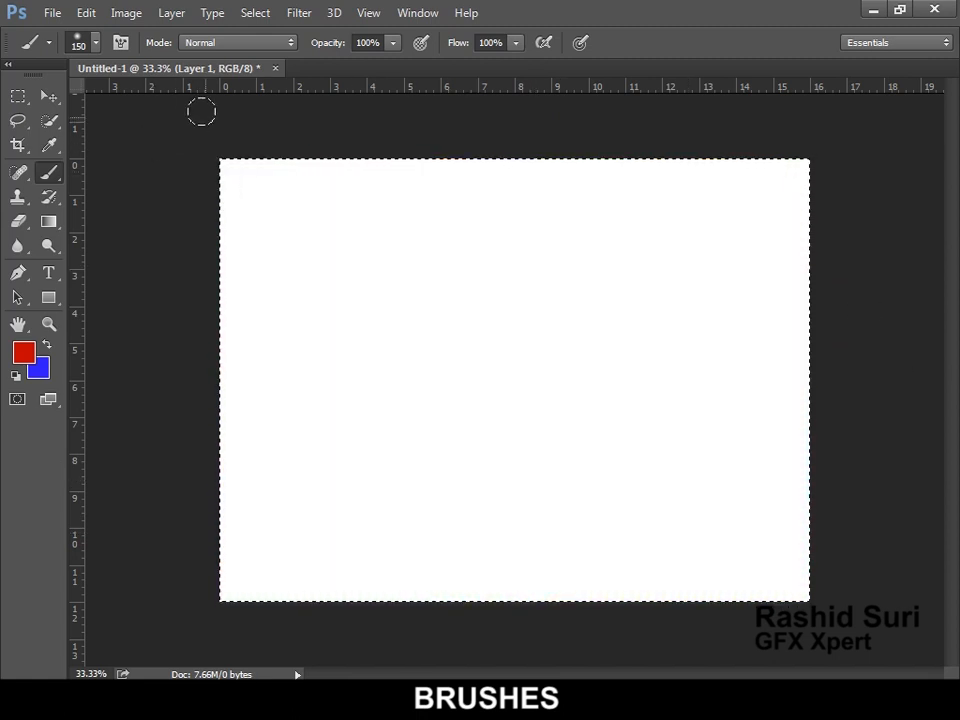
Enable the Texture option with scale 164% and brightness -12, and paint textured circles to inspect their edges up close.
click(120, 42)
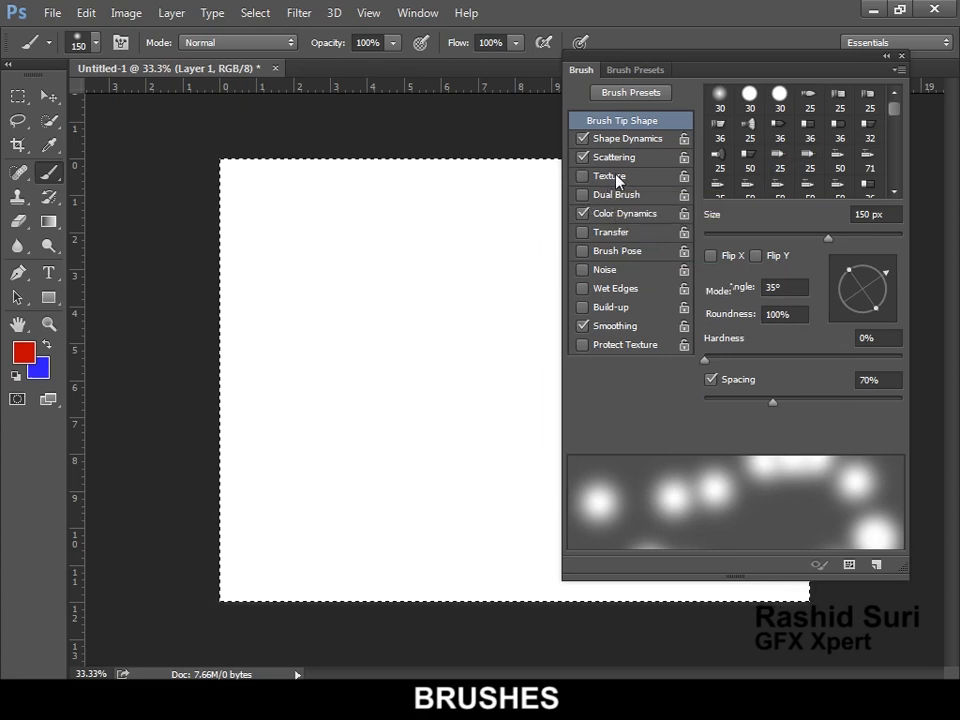
click(617, 177)
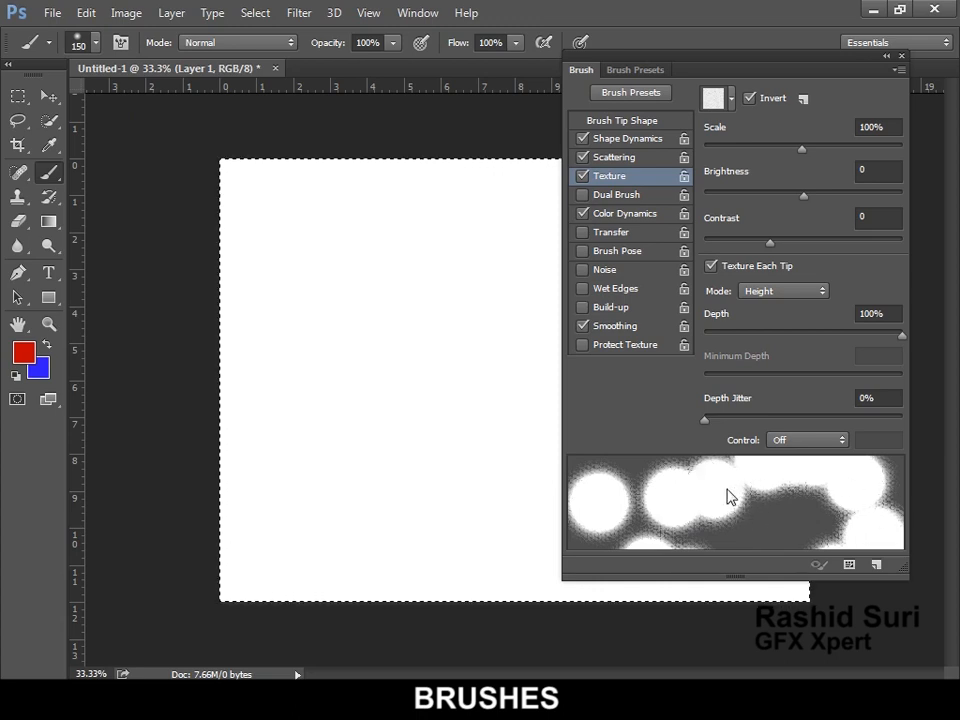
drag(800, 150, 836, 152)
mouse_move(800, 197)
mouse_down()
mouse_move(823, 192)
mouse_move(772, 204)
mouse_move(797, 198)
mouse_up()
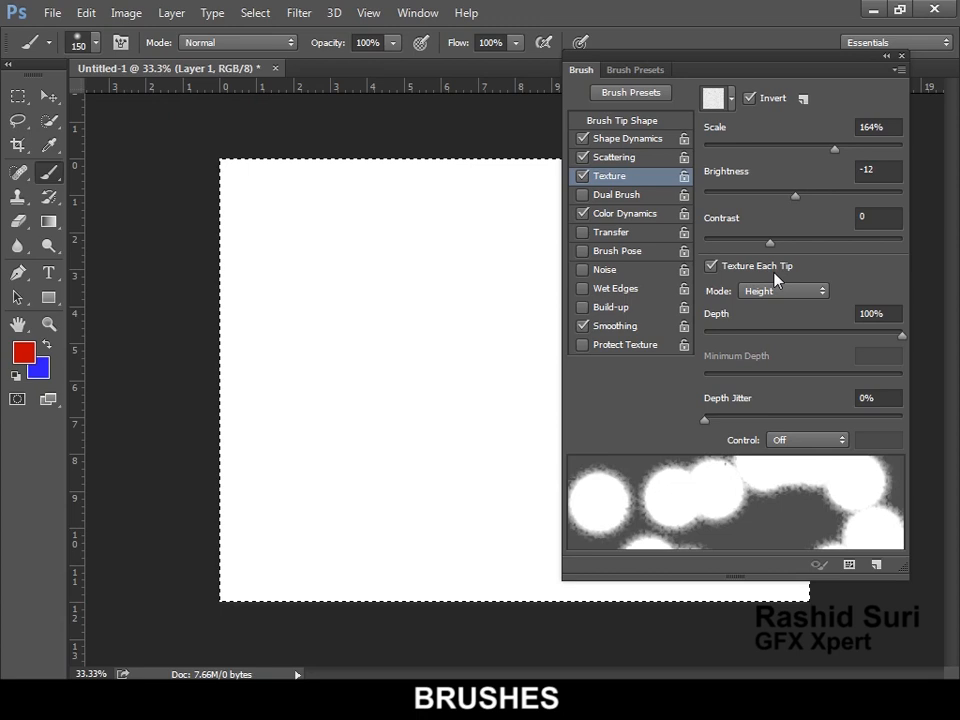
mouse_move(285, 225)
mouse_down()
mouse_move(466, 422)
mouse_move(506, 425)
mouse_up()
mouse_move(289, 242)
mouse_down()
mouse_move(392, 345)
mouse_move(295, 251)
mouse_up()
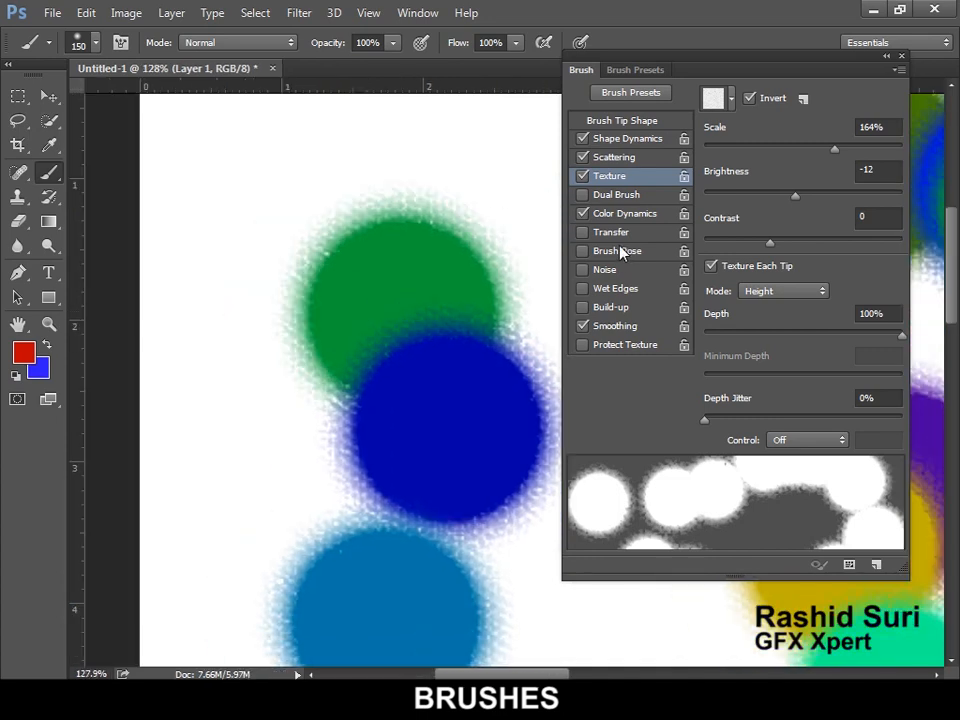
Turn off Texture, enable Dual Brush instead, and clear the textured circles from the canvas.
click(583, 176)
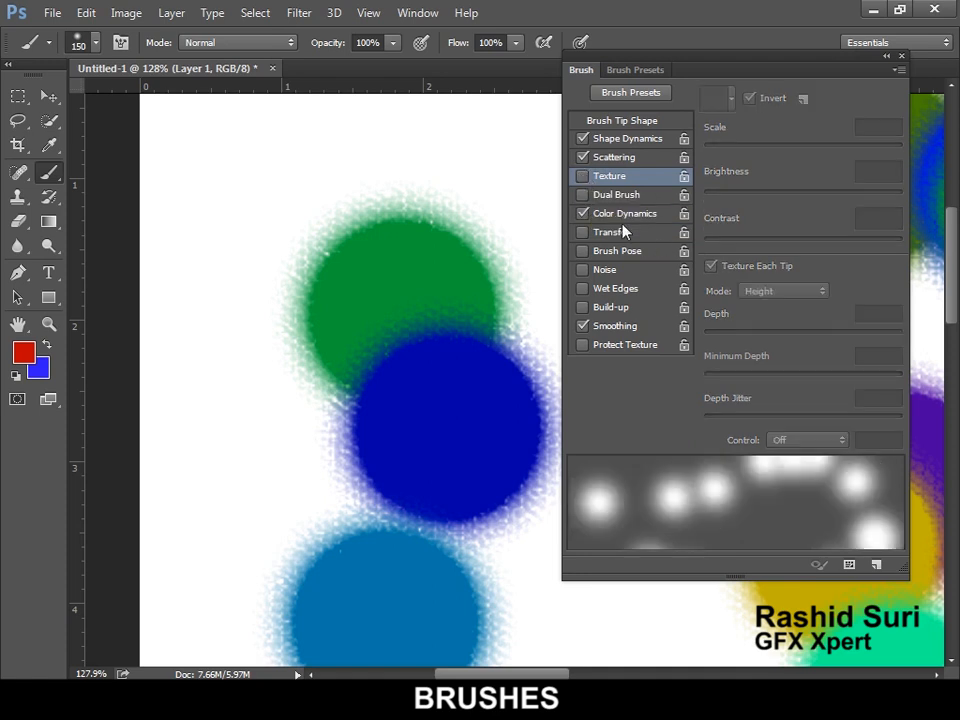
click(622, 199)
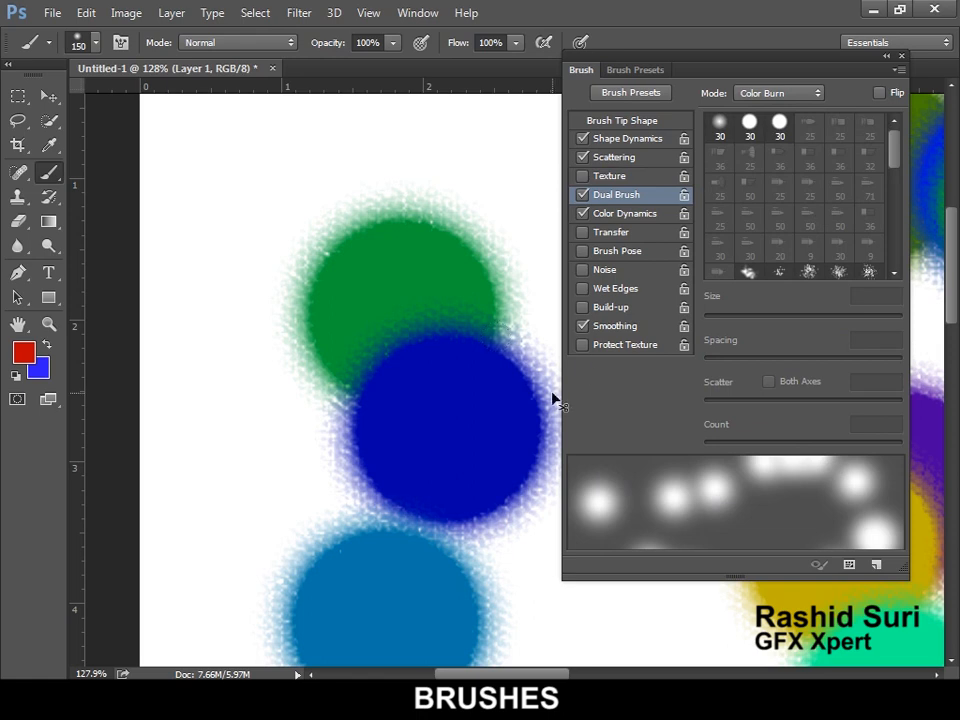
key(Delete)
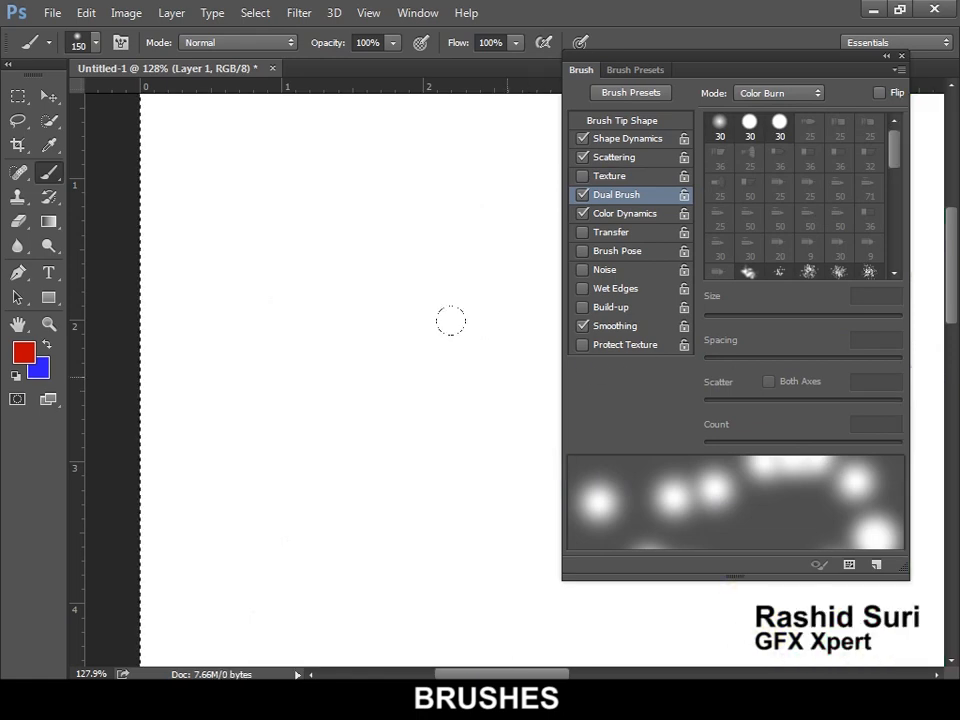
Try several spatter tips for the dual brush and settle on the 14 px one.
scroll(517, 376, down, 1)
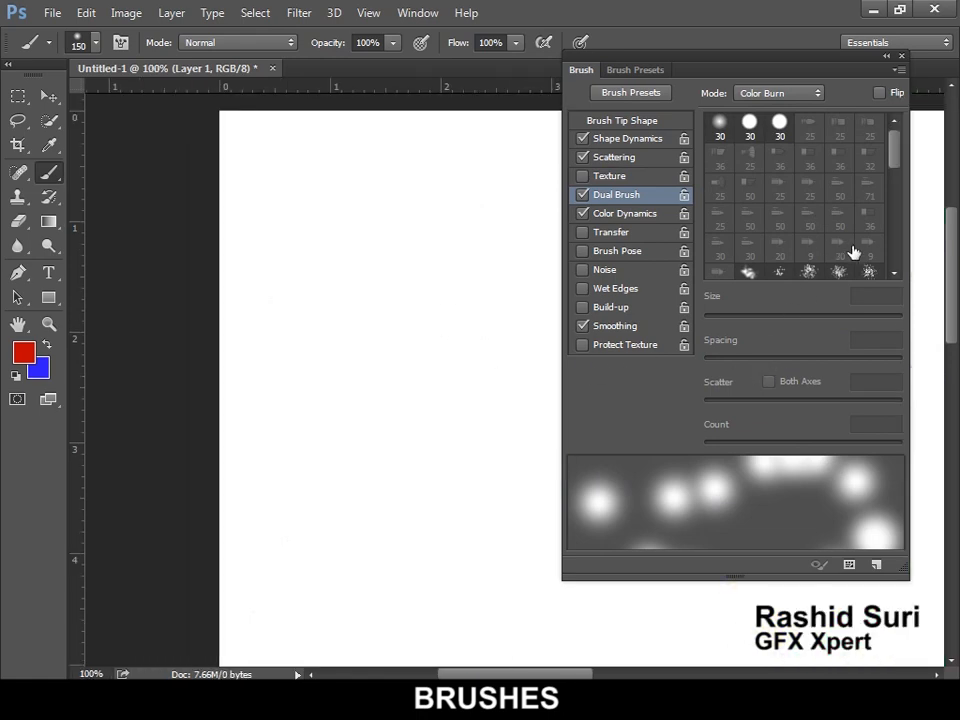
mouse_move(894, 163)
mouse_down()
mouse_move(898, 195)
mouse_move(901, 184)
mouse_up()
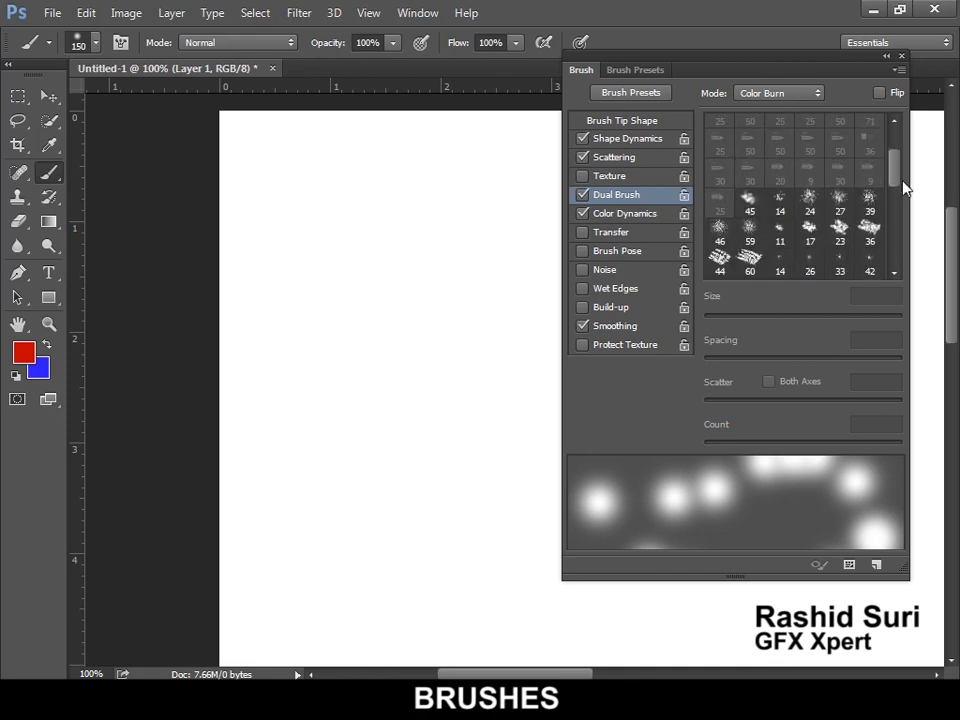
click(838, 199)
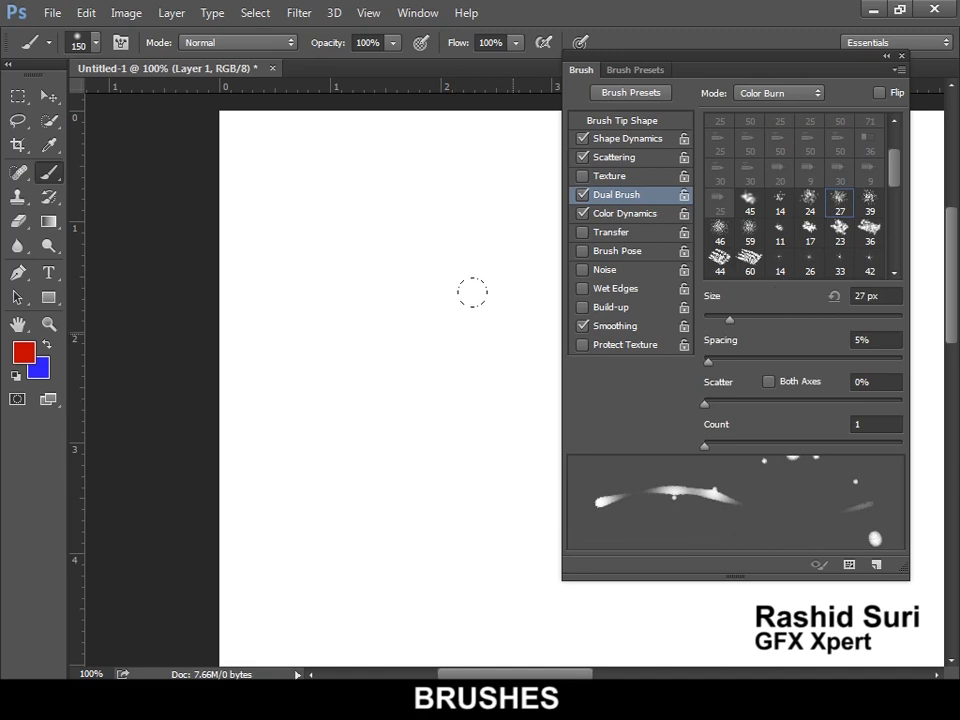
click(809, 197)
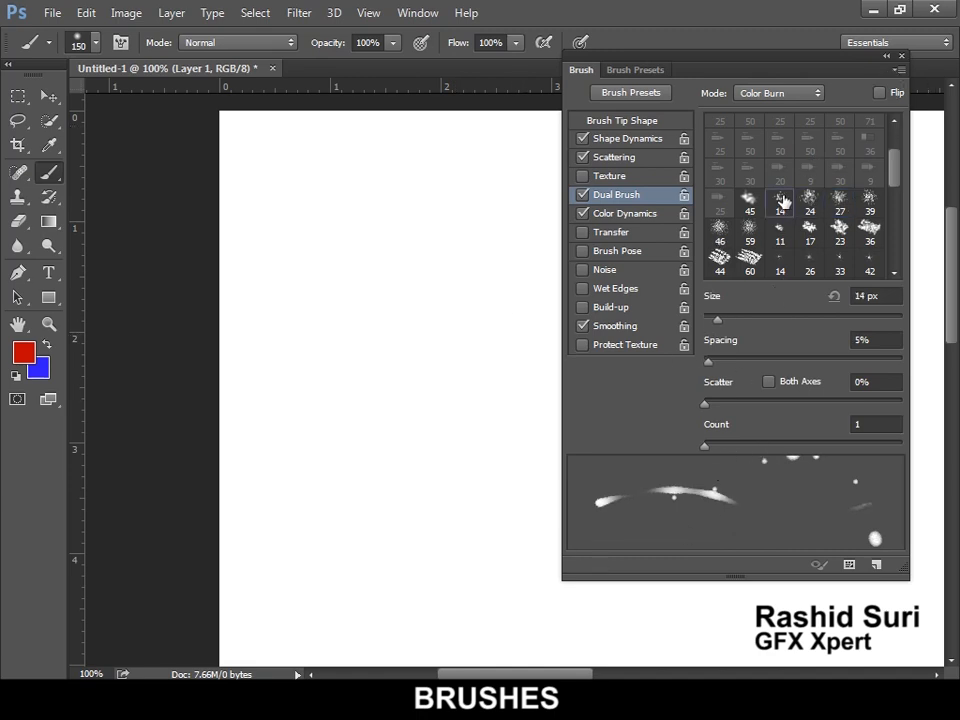
click(749, 232)
click(722, 232)
click(781, 202)
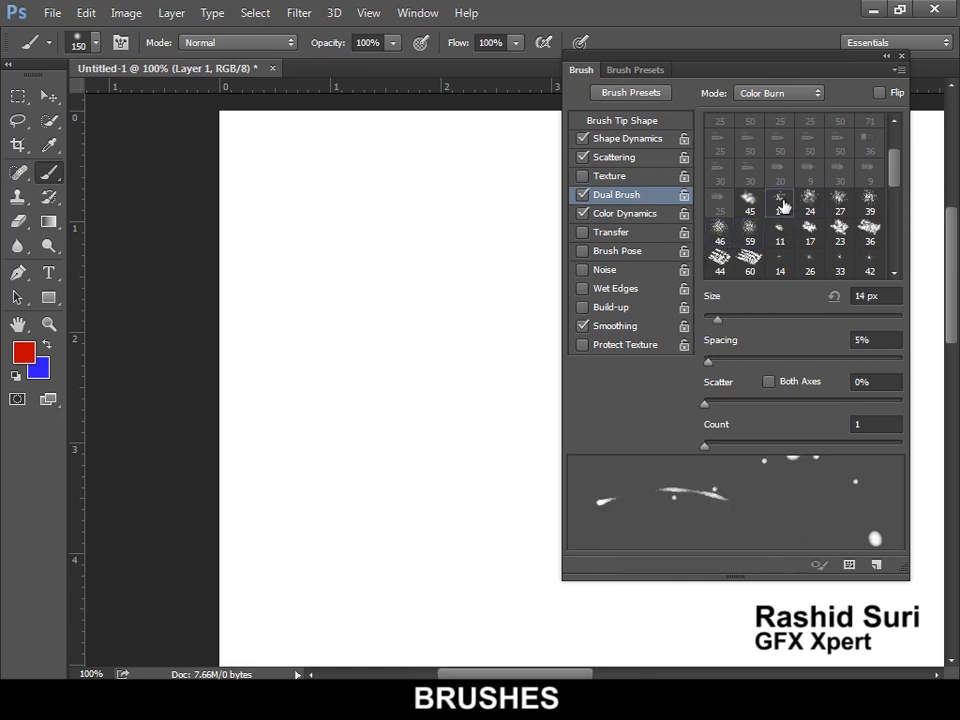
Paint dual-brush strokes over the whole canvas, scattering thin colored streaks and small dots.
mouse_move(310, 205)
mouse_down()
mouse_move(550, 416)
mouse_move(801, 551)
mouse_up()
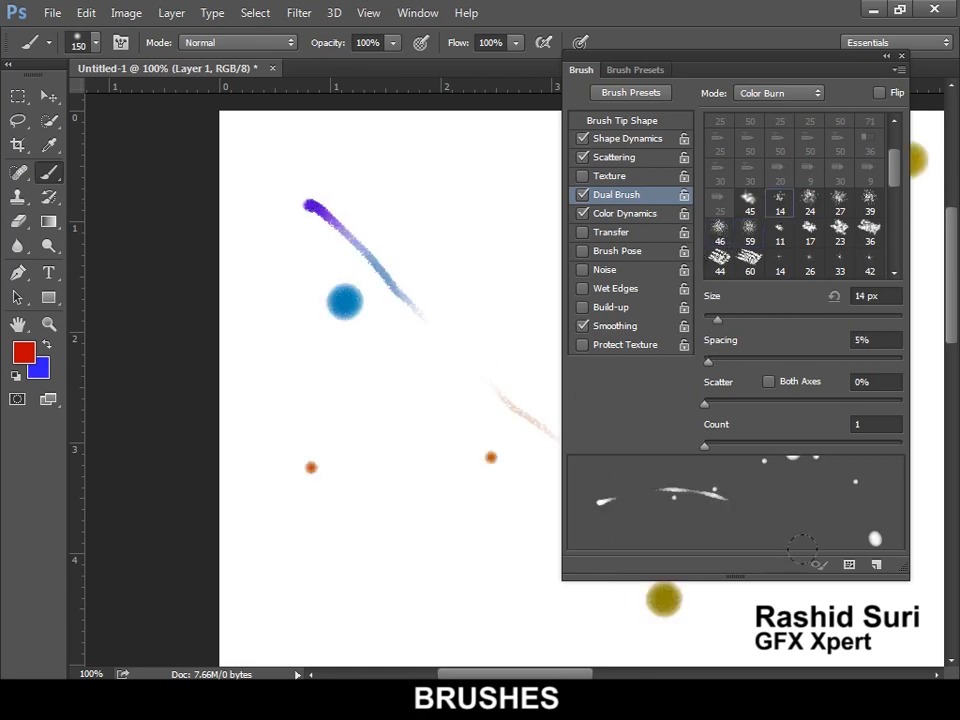
alt+click(310, 404)
alt+click(404, 405)
alt+click(404, 405)
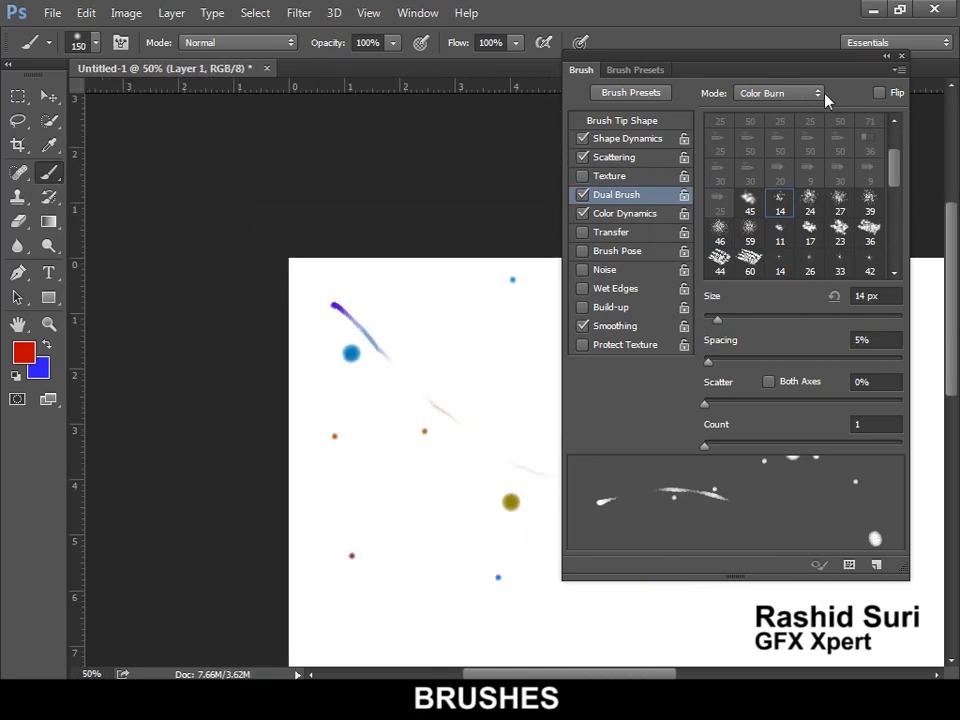
click(902, 57)
mouse_move(829, 426)
mouse_down()
mouse_move(379, 552)
mouse_move(546, 533)
mouse_move(923, 412)
mouse_move(587, 602)
mouse_move(876, 504)
mouse_move(843, 526)
mouse_move(532, 410)
mouse_move(598, 402)
mouse_up()
mouse_move(740, 160)
mouse_down()
mouse_move(729, 636)
mouse_move(883, 319)
mouse_move(388, 452)
mouse_move(574, 557)
mouse_move(300, 640)
mouse_move(610, 595)
mouse_move(658, 449)
mouse_up()
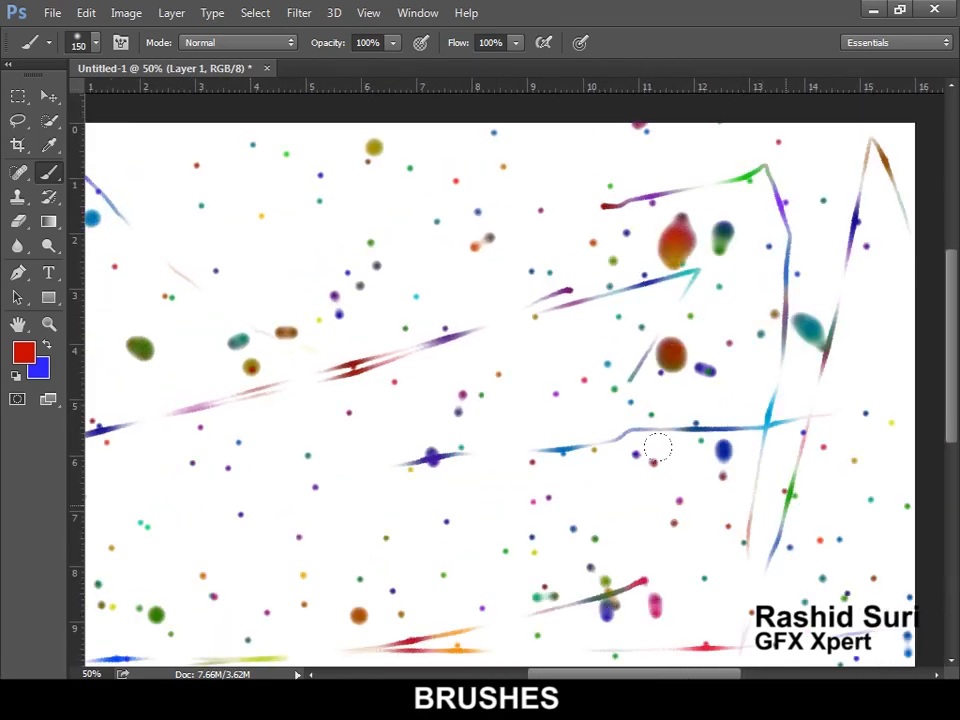
alt+click(591, 396)
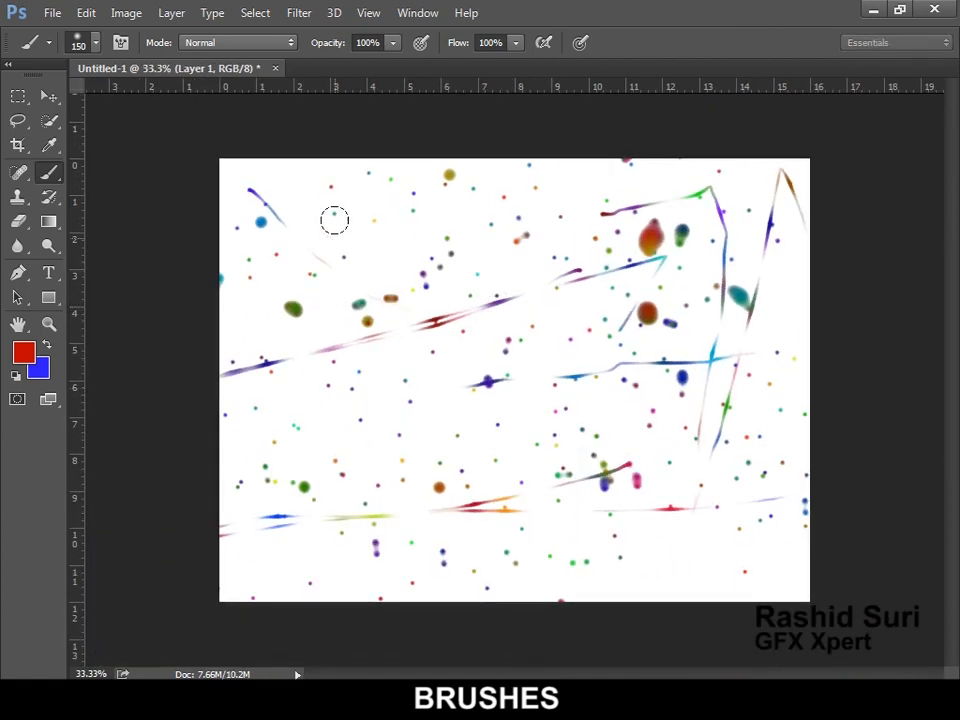
mouse_move(201, 391)
mouse_down()
mouse_move(380, 570)
mouse_move(261, 381)
mouse_move(630, 129)
mouse_move(497, 148)
mouse_move(680, 200)
mouse_up()
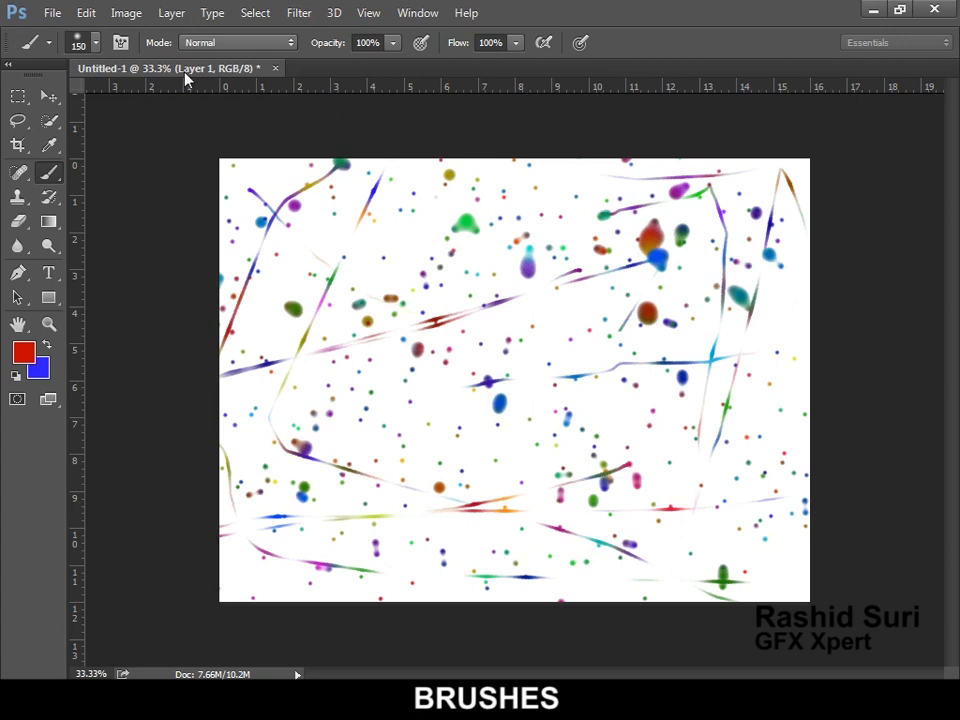
Select the entire canvas and delete all the dual-brush streaks and dots.
click(120, 42)
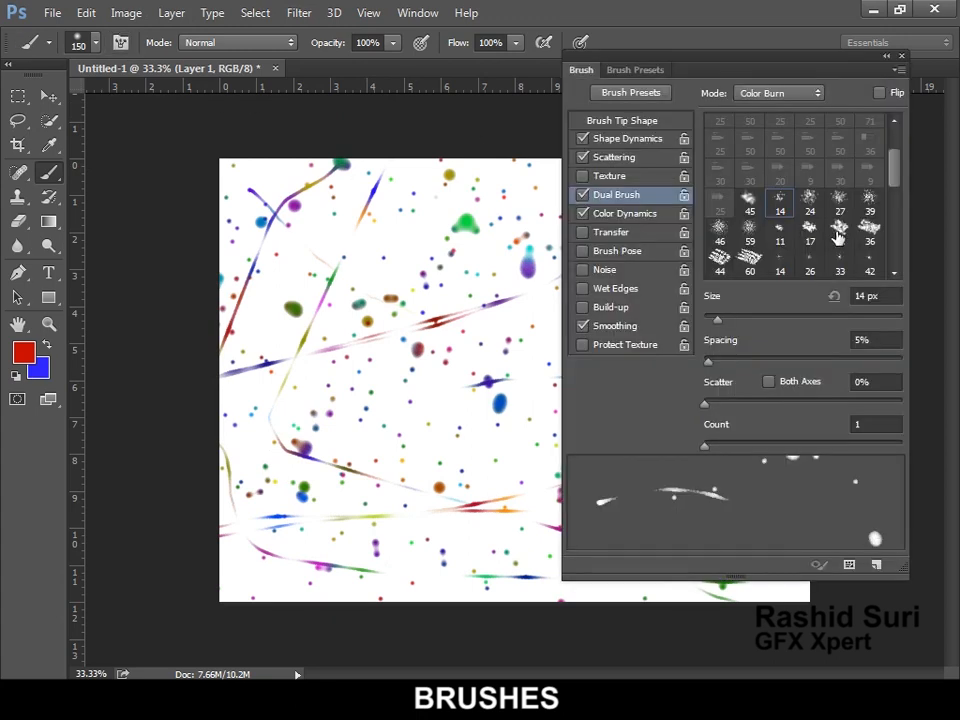
click(570, 343)
key(ctrl+a)
key(Delete)
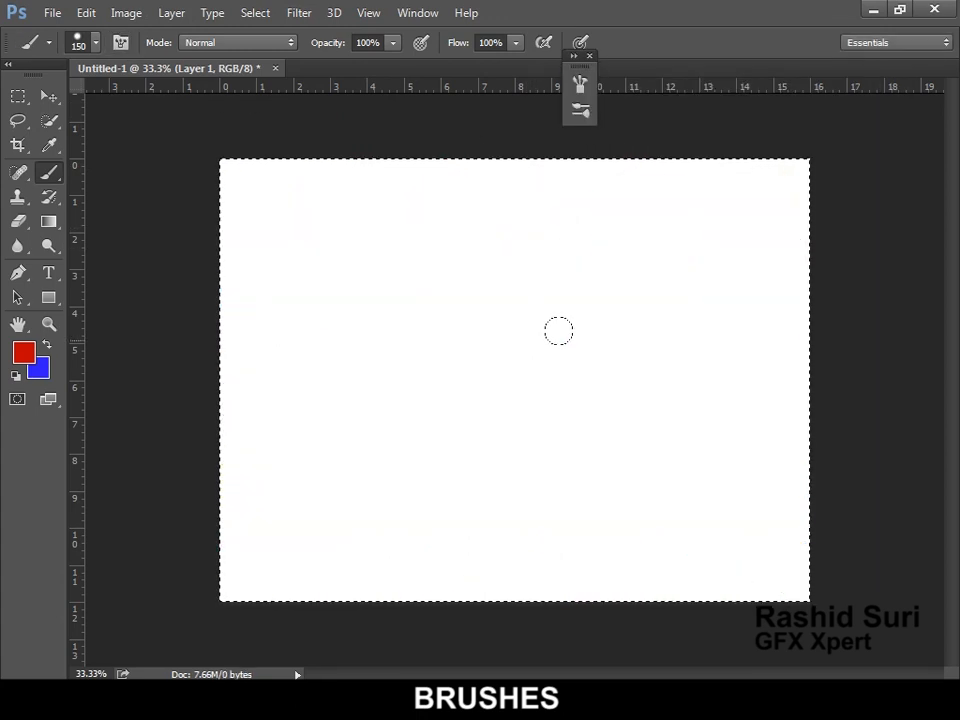
Reopen the brush settings beside the blank canvas and raise the Shape Dynamics size jitter to 50%.
click(121, 44)
mouse_move(411, 67)
mouse_down()
mouse_move(736, 131)
mouse_move(797, 106)
mouse_move(735, 97)
mouse_up()
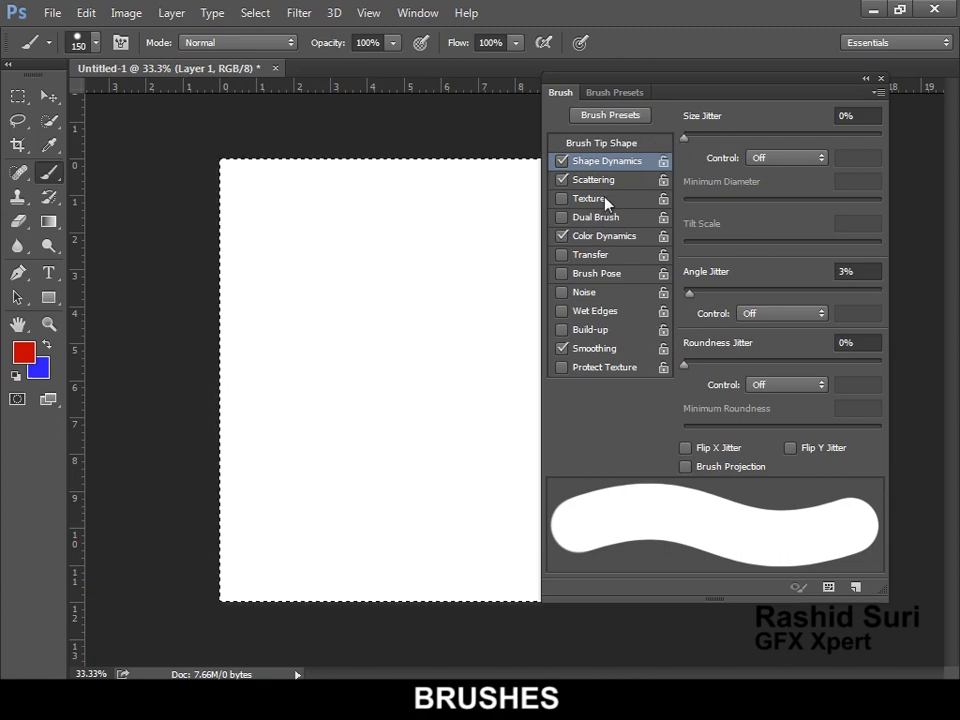
mouse_move(683, 139)
mouse_down()
mouse_move(881, 135)
mouse_move(769, 139)
mouse_up()
mouse_move(683, 204)
mouse_down()
mouse_move(873, 228)
mouse_move(617, 208)
mouse_up()
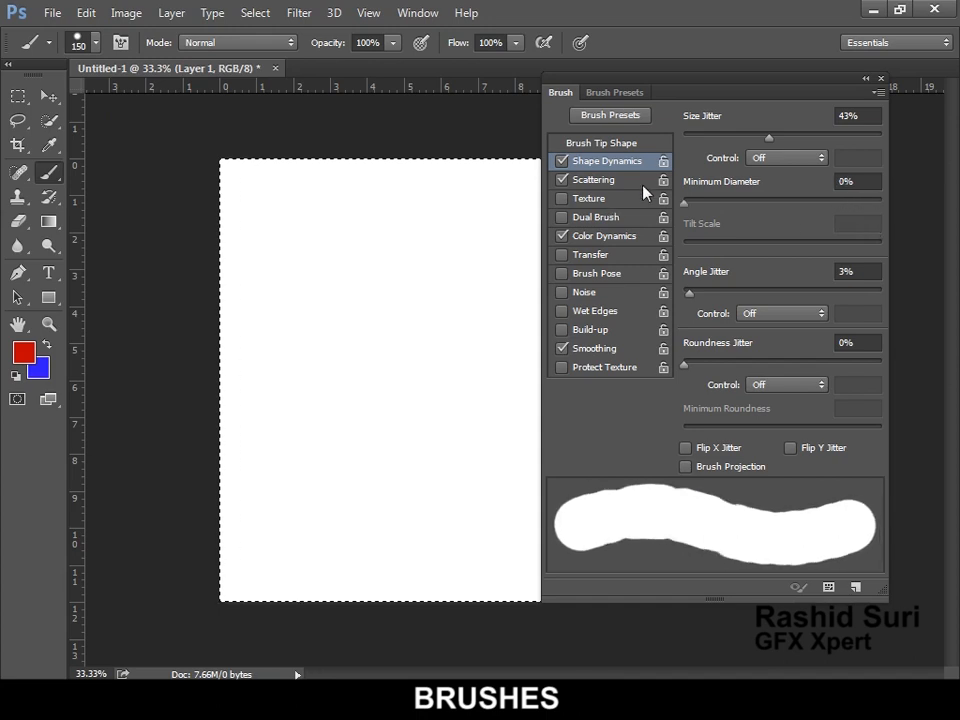
mouse_move(768, 137)
mouse_down()
mouse_move(917, 148)
mouse_move(799, 150)
mouse_move(782, 135)
mouse_up()
Set the size control to Fade over 50 steps, with size jitter 0% and minimum diameter 2%.
click(771, 158)
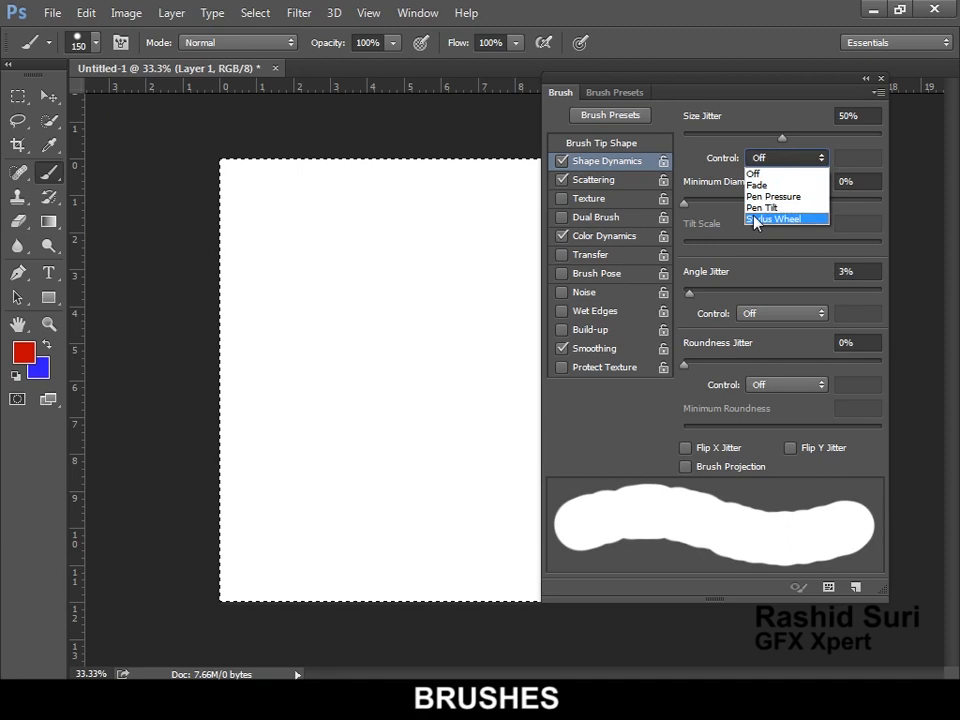
click(768, 186)
mouse_move(783, 140)
mouse_down()
mouse_move(797, 143)
mouse_move(674, 148)
mouse_up()
mouse_move(685, 205)
mouse_down()
mouse_move(810, 208)
mouse_move(759, 214)
mouse_move(810, 206)
mouse_move(752, 205)
mouse_move(770, 205)
mouse_up()
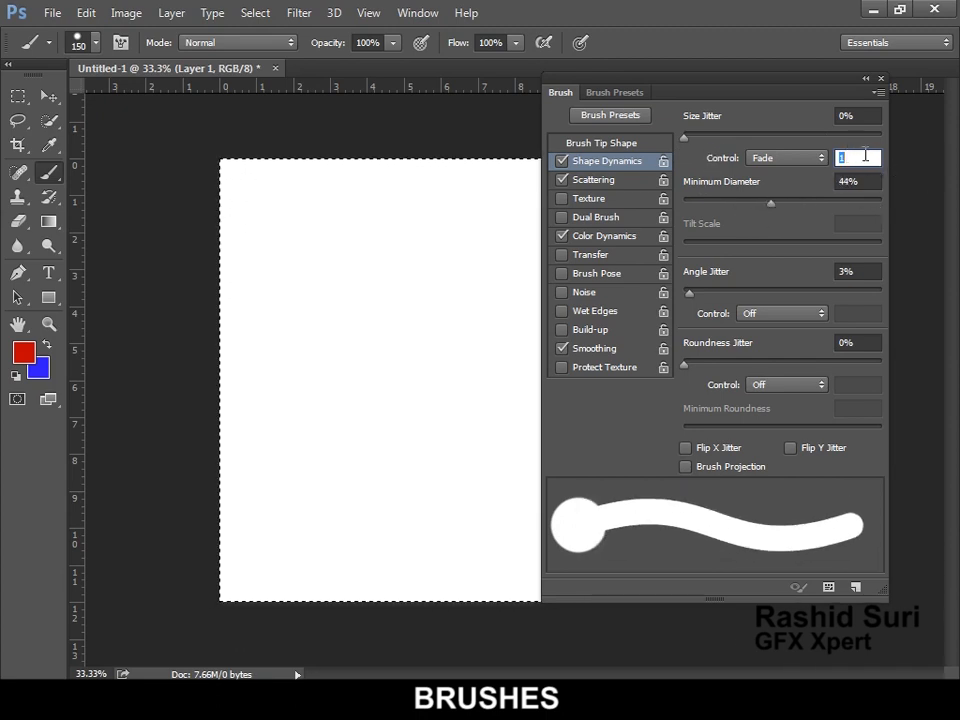
text(50)
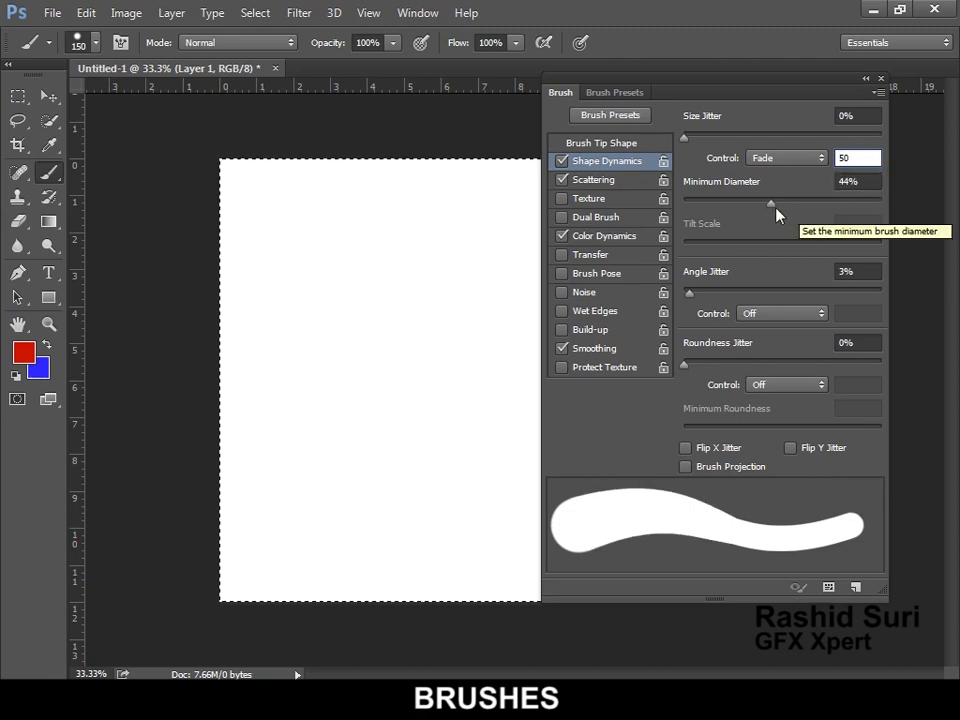
mouse_move(772, 205)
mouse_down()
mouse_move(750, 220)
mouse_move(673, 212)
mouse_move(675, 220)
mouse_move(680, 212)
mouse_up()
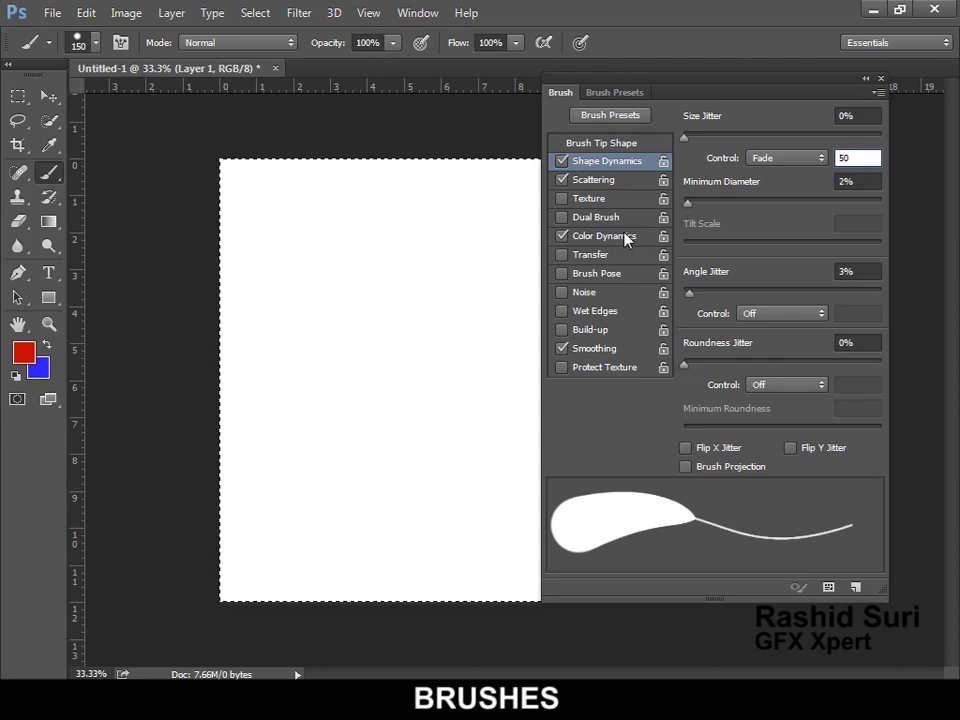
Set the Shape Dynamics minimum diameter to 0% and paint three short fading strokes on the canvas.
drag(687, 205, 683, 206)
mouse_move(689, 140)
mouse_down()
mouse_move(731, 141)
mouse_move(683, 140)
mouse_up()
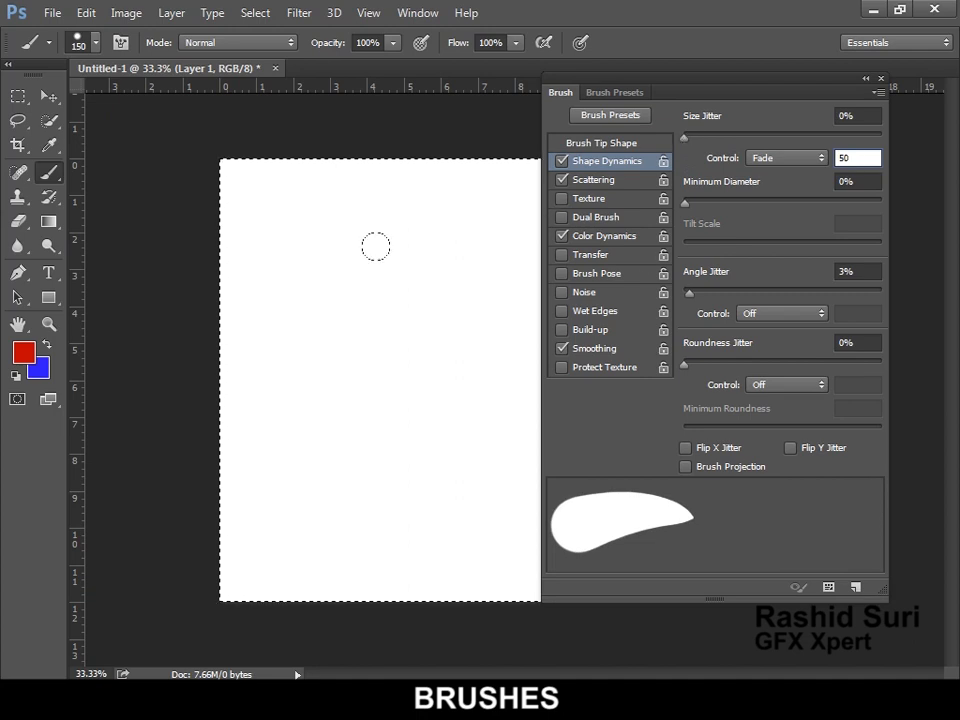
drag(298, 214, 350, 307)
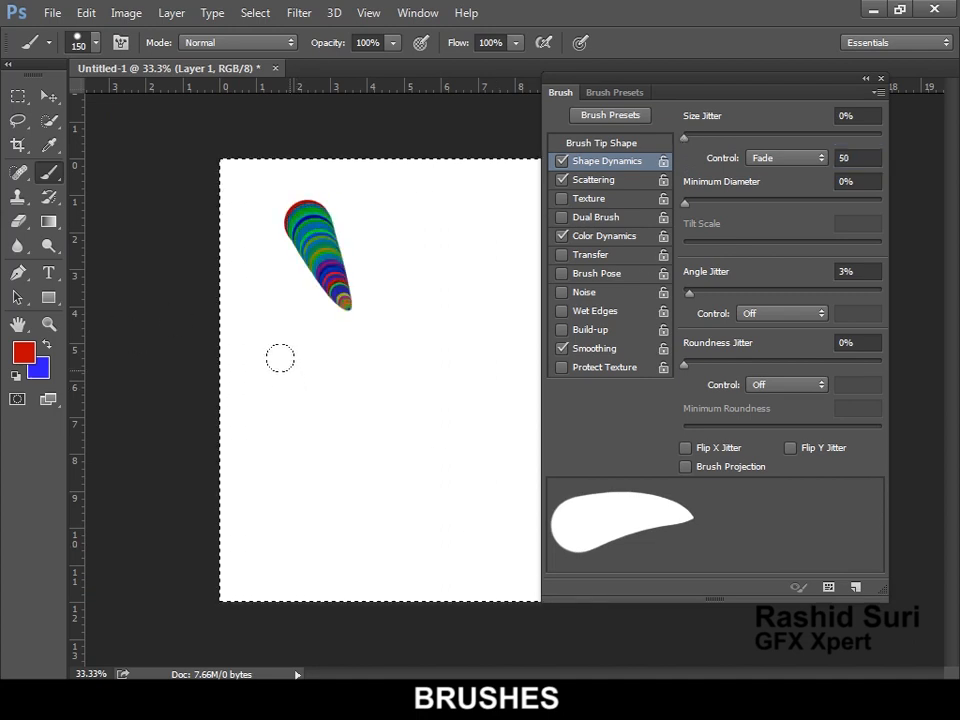
drag(279, 356, 355, 425)
drag(396, 214, 422, 292)
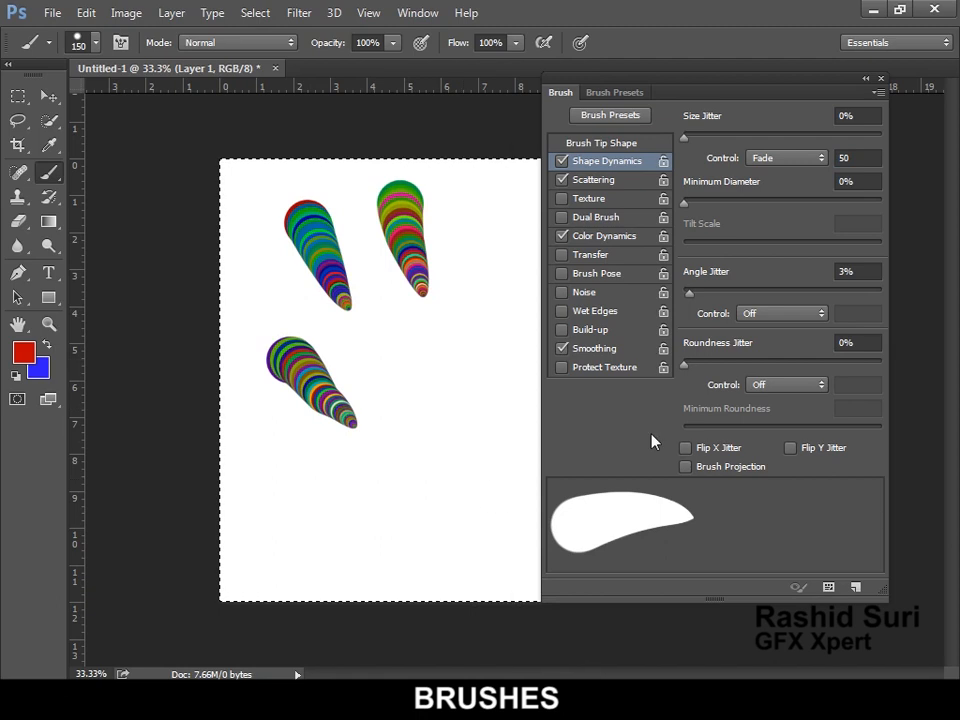
Set the brush tip spacing to 20% and paint four longer fading strokes across the canvas.
click(593, 143)
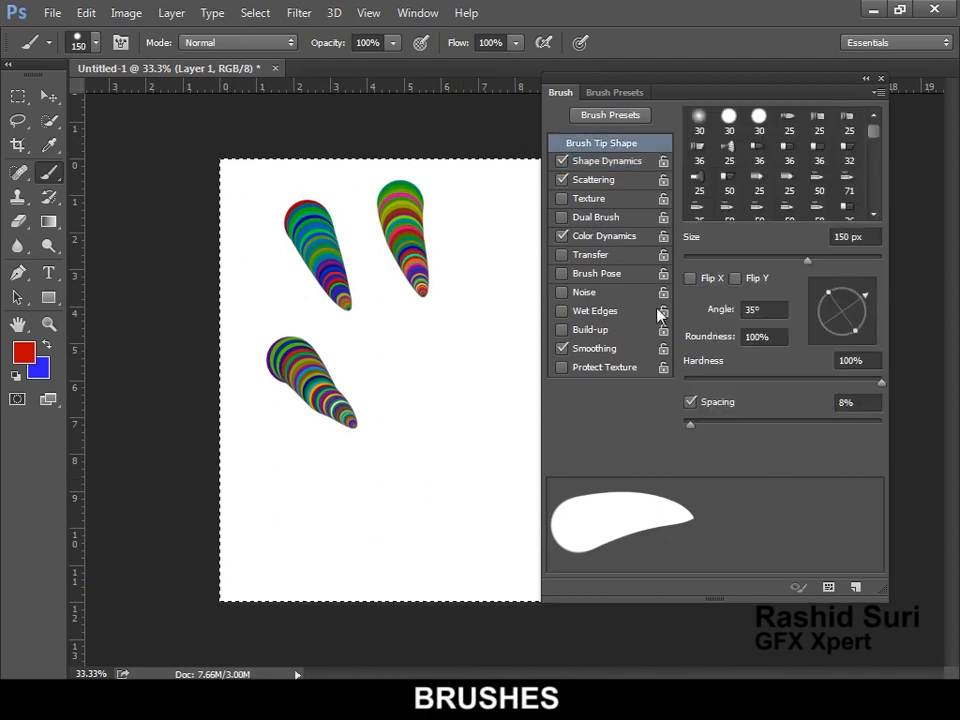
mouse_move(693, 427)
mouse_down()
mouse_move(711, 435)
mouse_move(690, 435)
mouse_move(703, 437)
mouse_up()
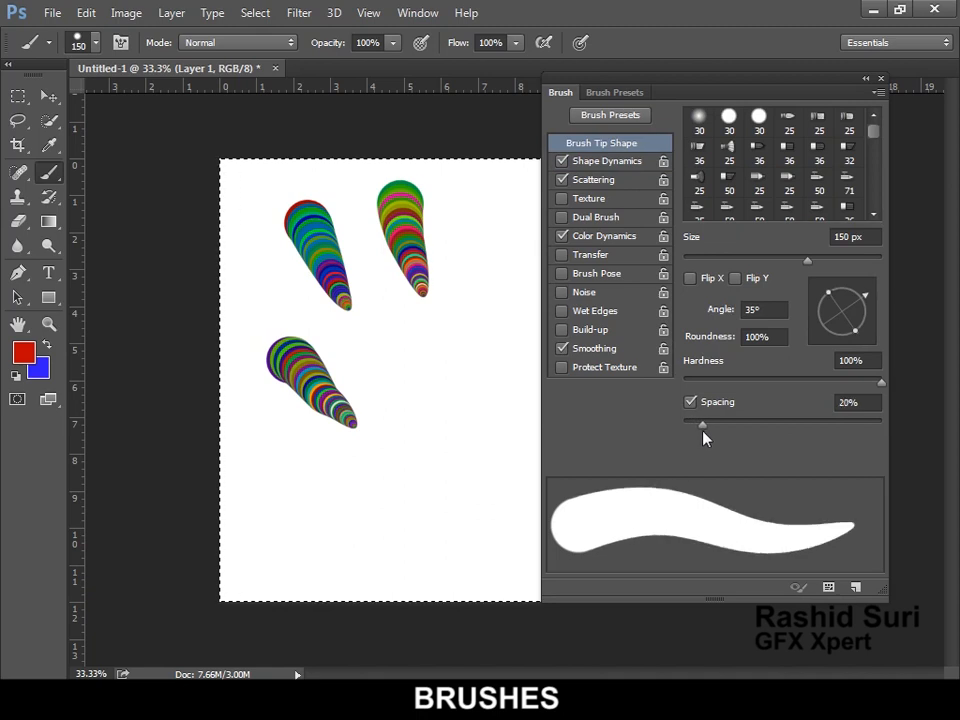
click(881, 78)
drag(688, 229, 523, 398)
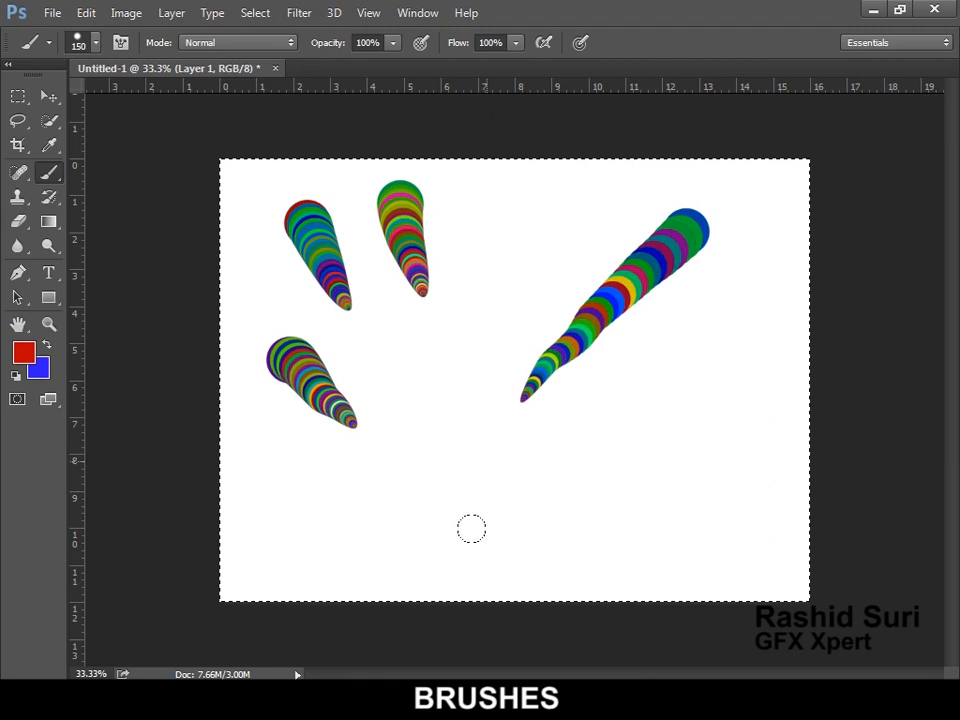
drag(748, 305, 601, 484)
drag(530, 193, 432, 405)
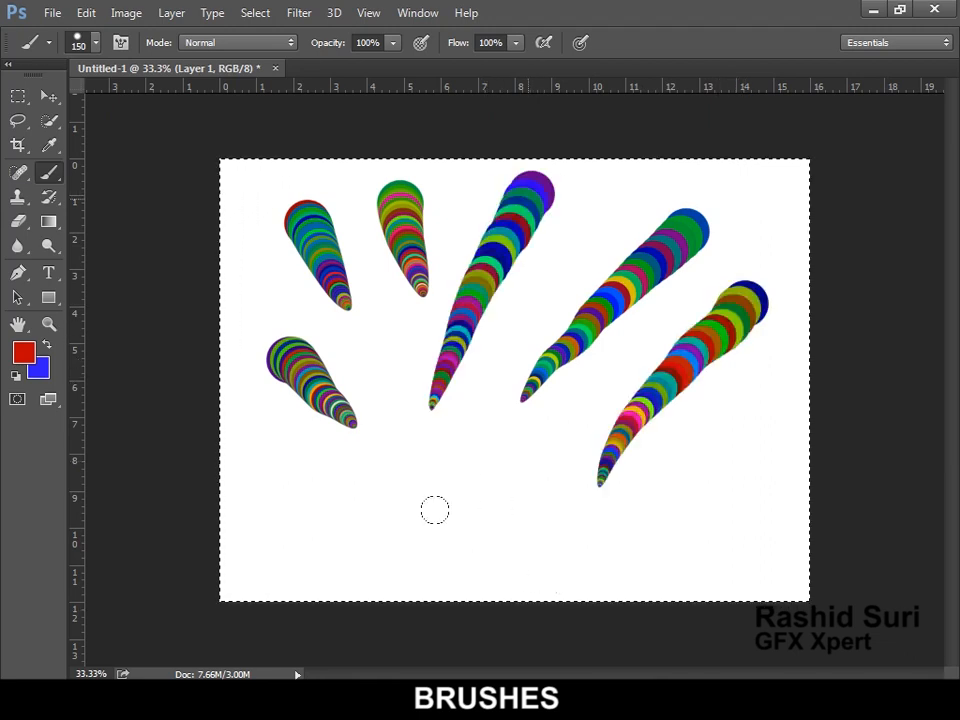
drag(300, 282, 430, 478)
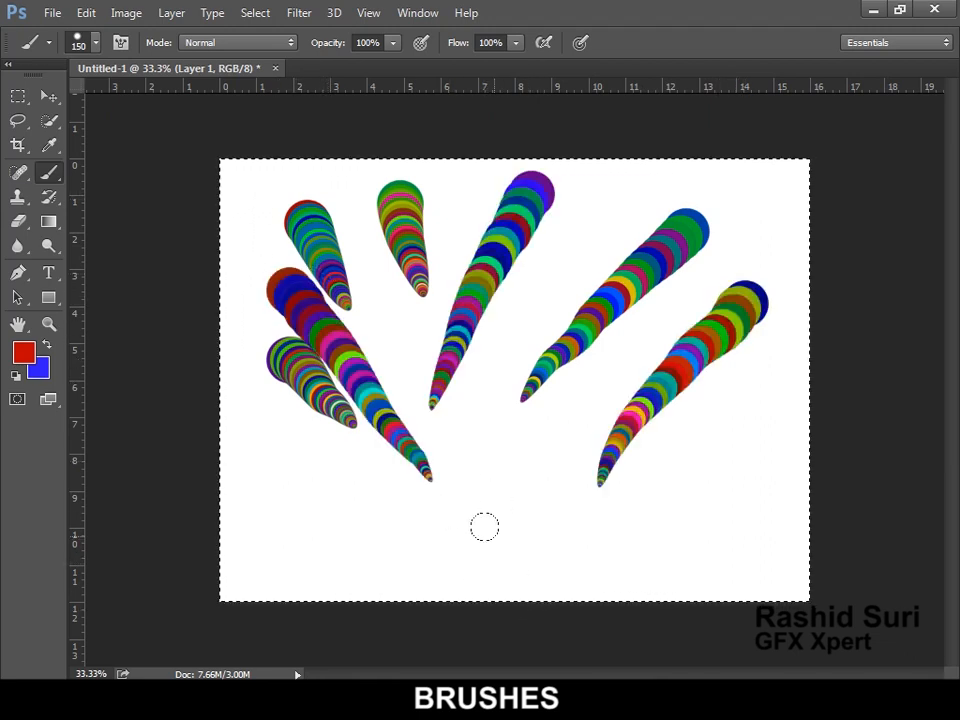
Clear the canvas and paint two soft-edged fading strokes with the brush tip hardness set to 0%.
key(Delete)
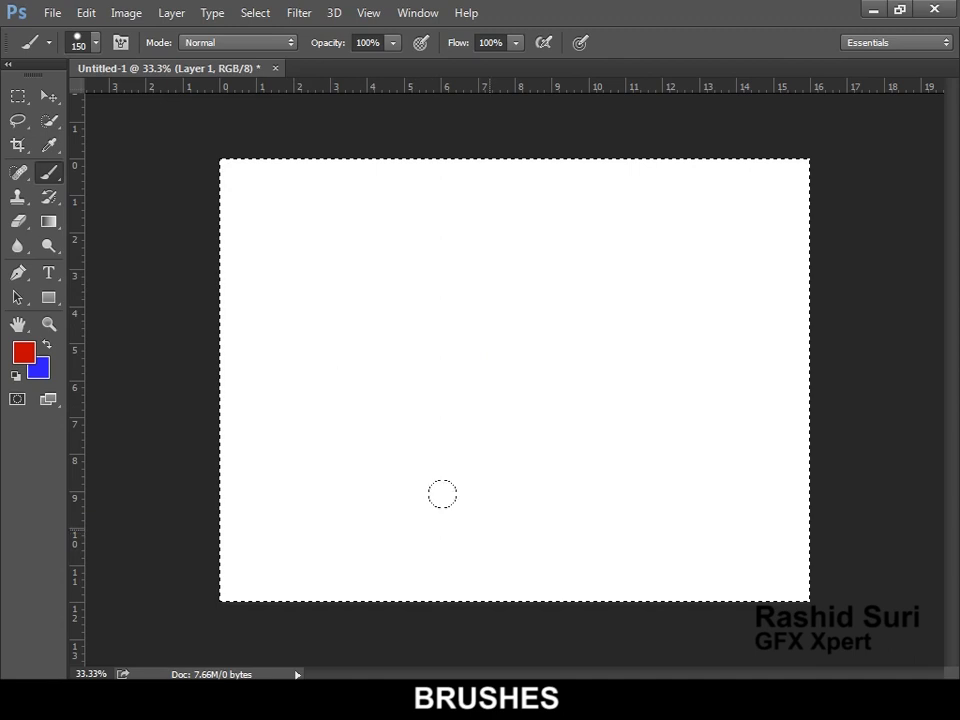
click(120, 44)
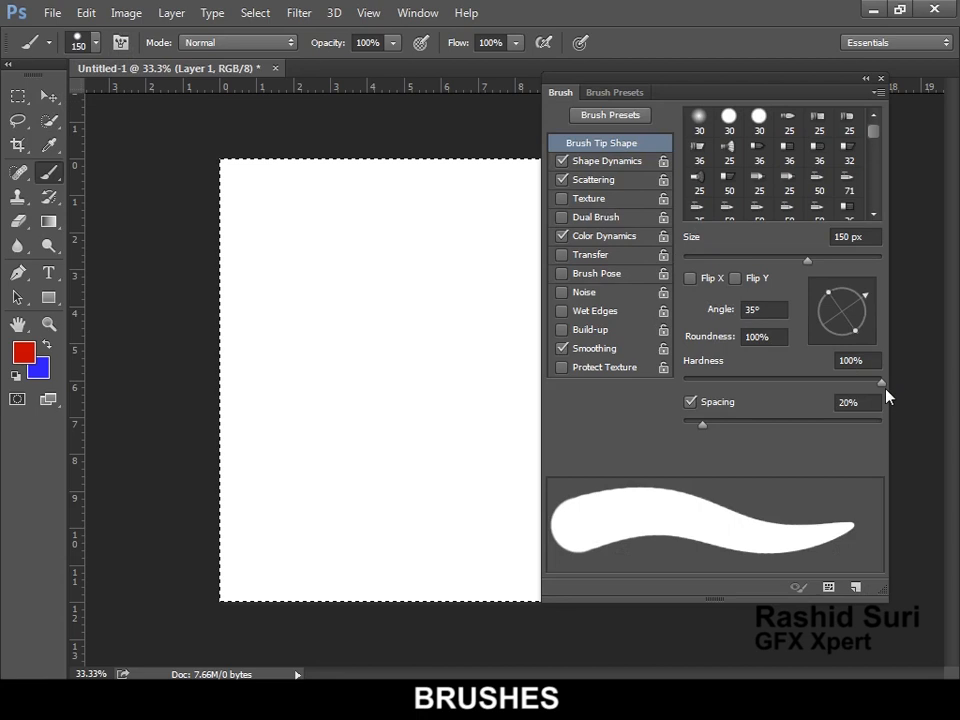
drag(881, 382, 694, 384)
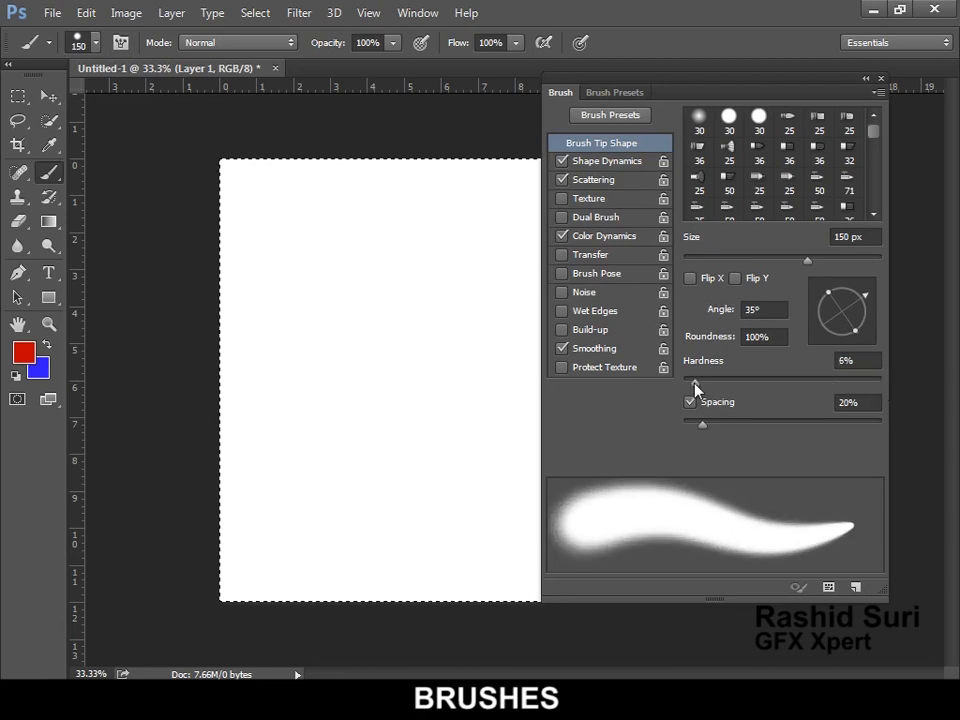
drag(285, 180, 363, 405)
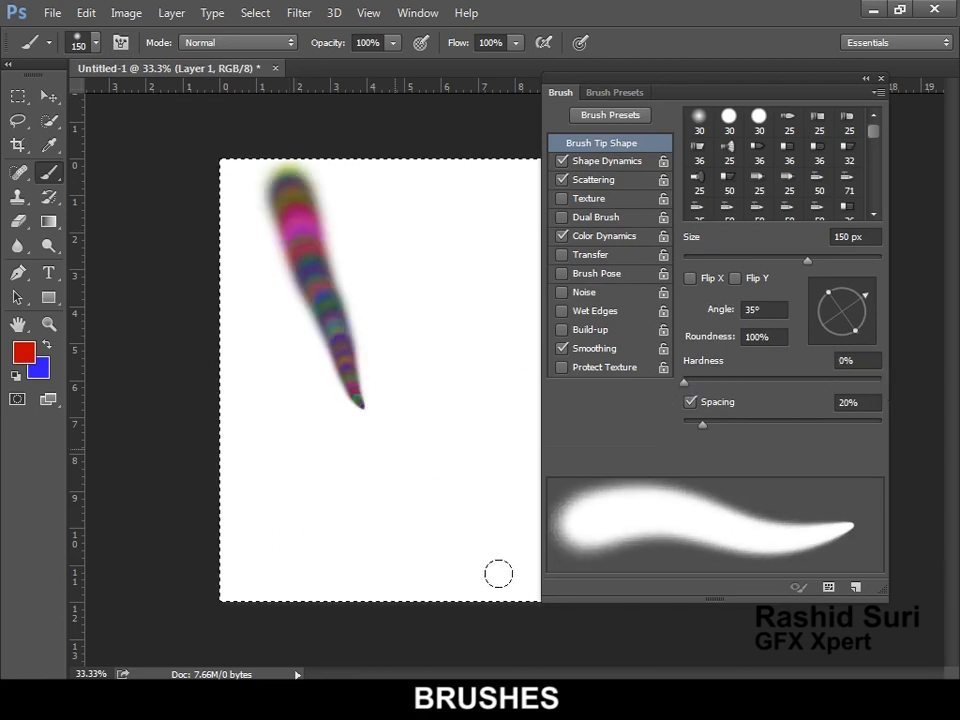
drag(435, 245, 467, 478)
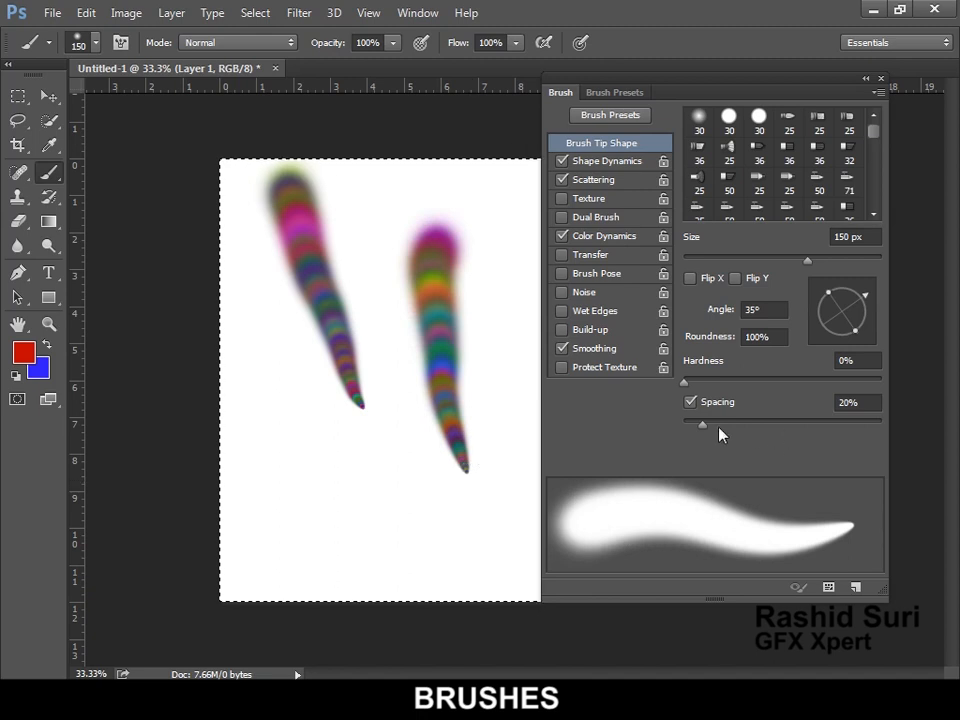
Set the Scattering amount to 621% and paint one scattered stroke beside the two soft strokes.
click(583, 181)
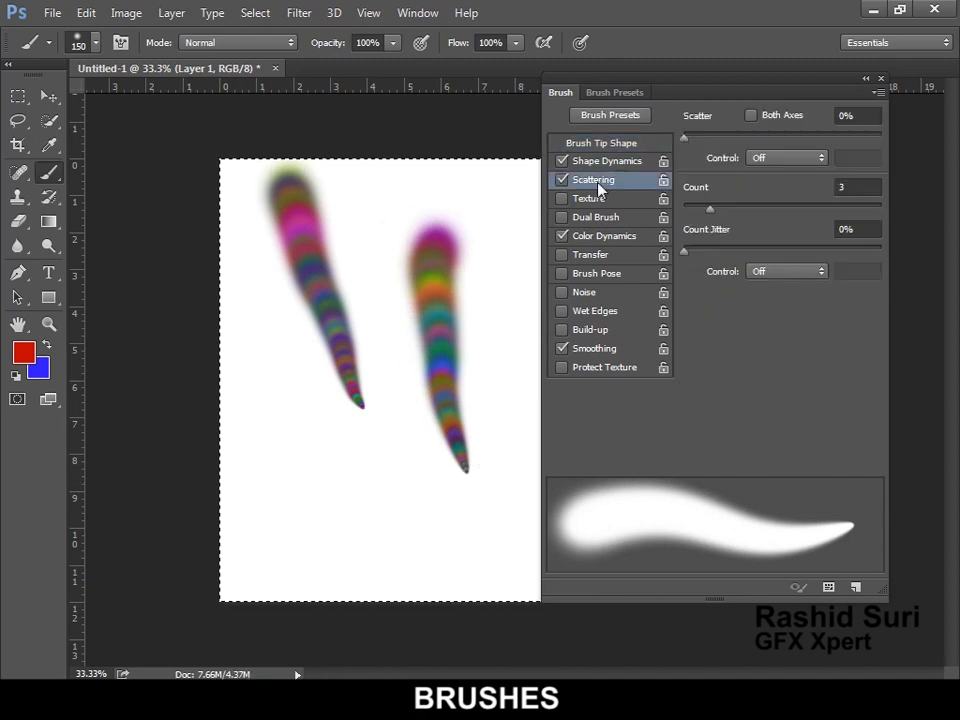
mouse_move(684, 139)
mouse_down()
mouse_move(816, 158)
mouse_move(807, 157)
mouse_up()
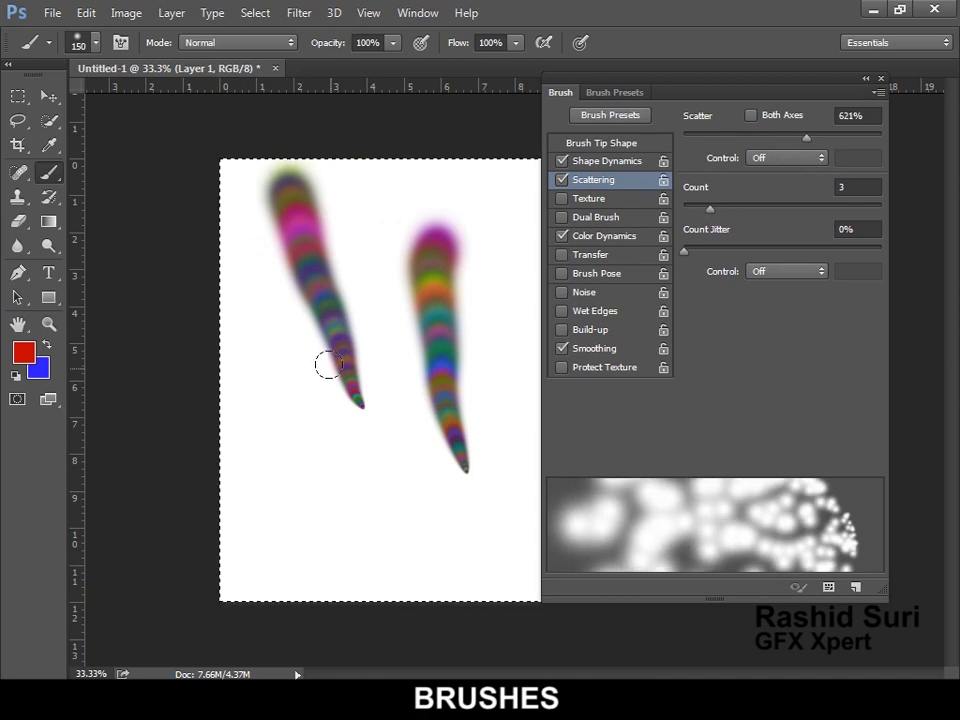
click(881, 80)
drag(718, 191, 635, 395)
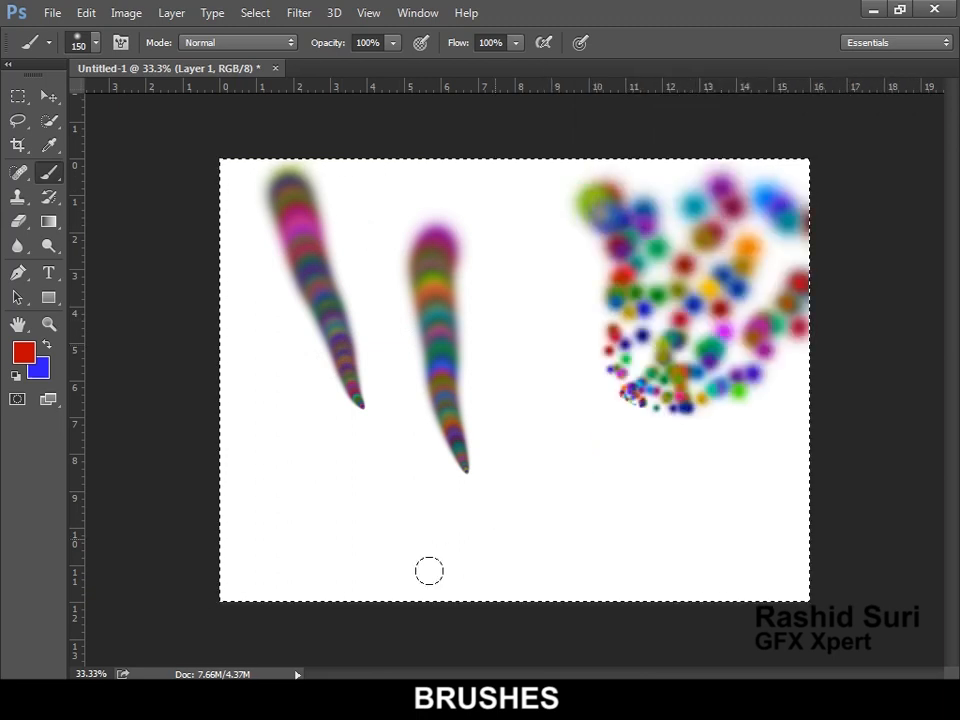
Clear the canvas and paint several scattered strokes of soft multicolored dots over it.
key(Delete)
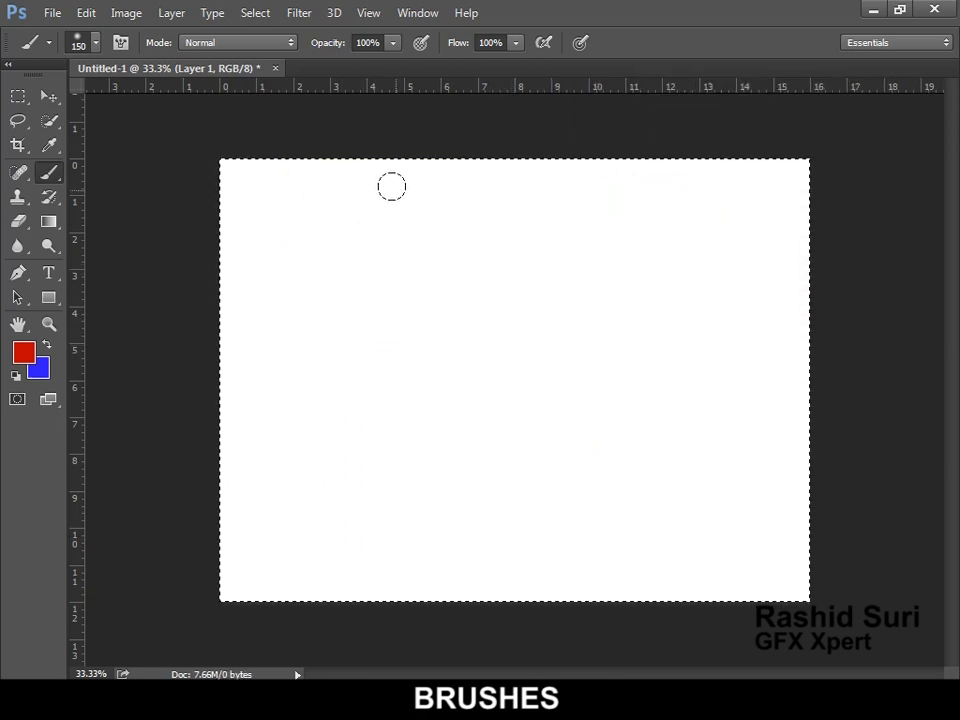
drag(390, 186, 485, 405)
drag(649, 242, 605, 470)
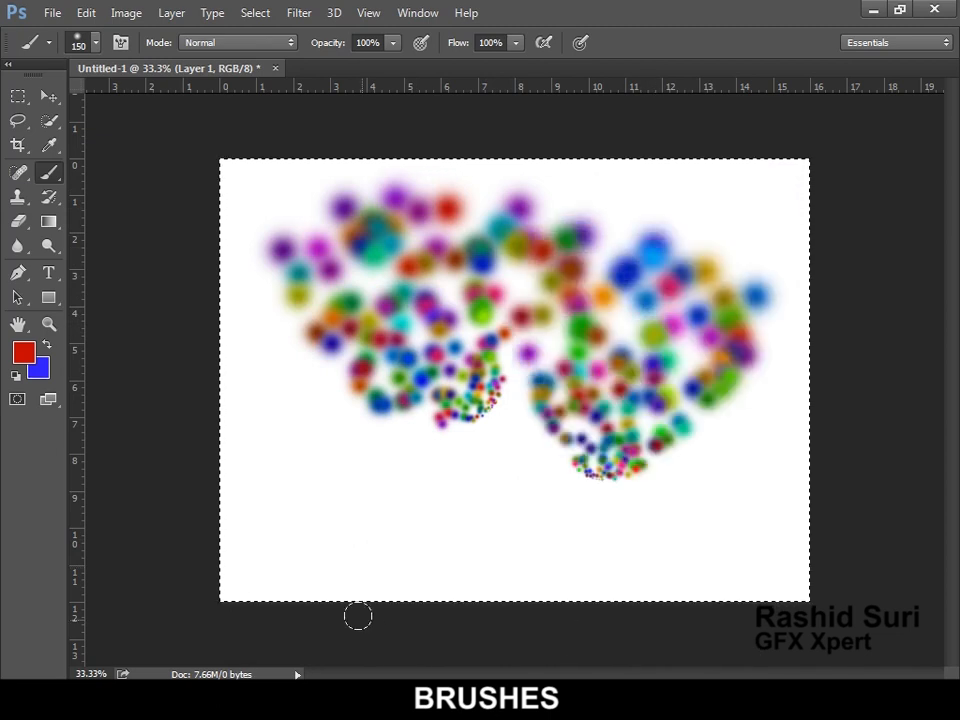
drag(298, 448, 490, 587)
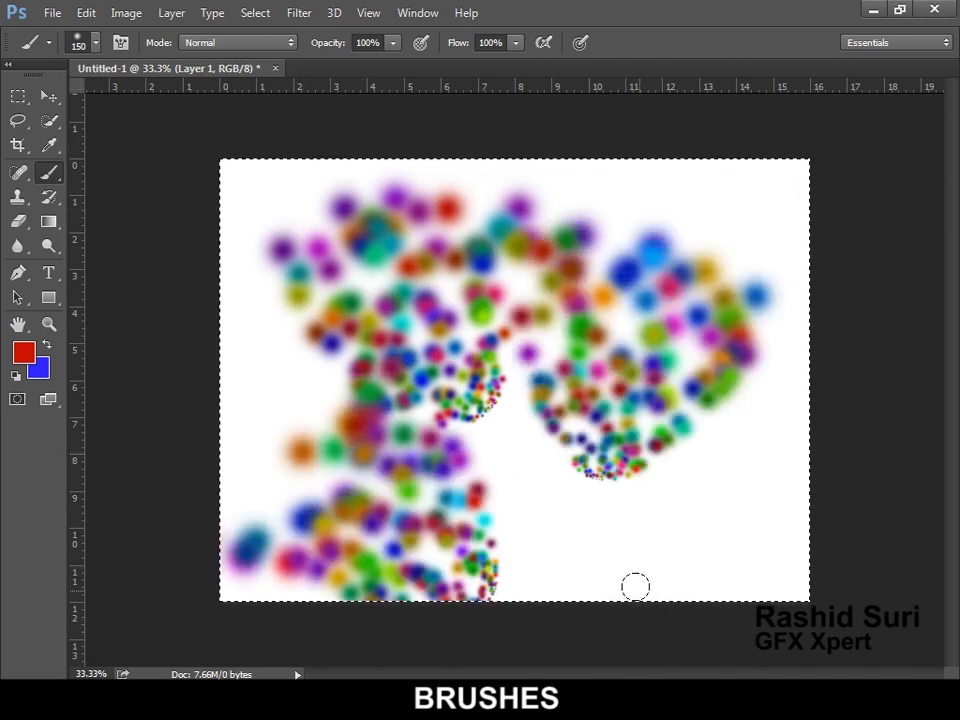
drag(468, 369, 461, 418)
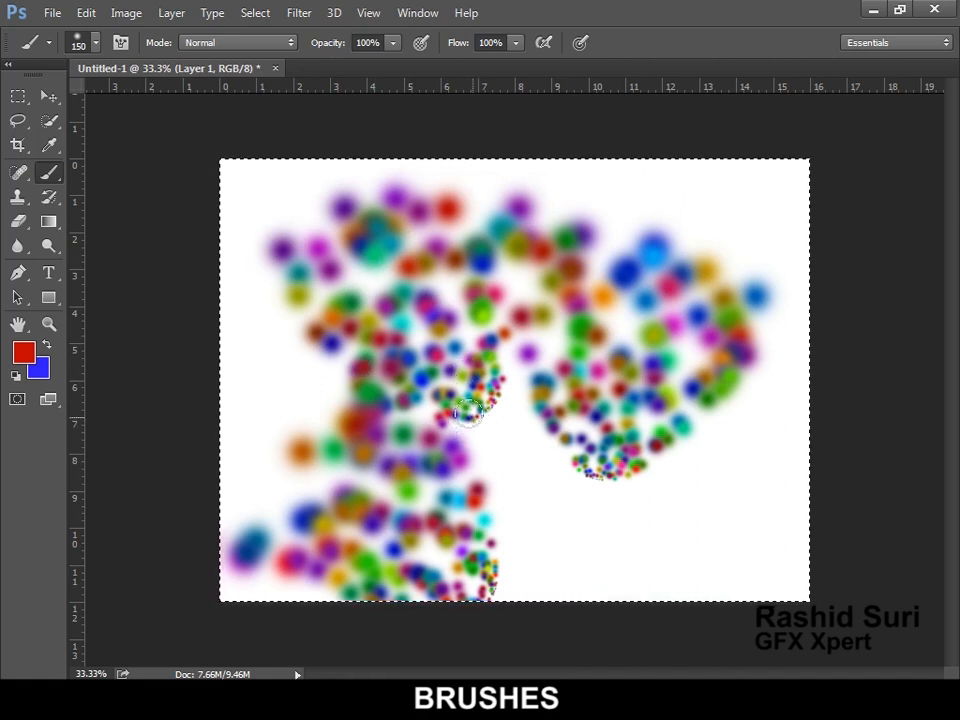
Delete the scattered dots and reopen the brush settings at the Scattering options.
key(Delete)
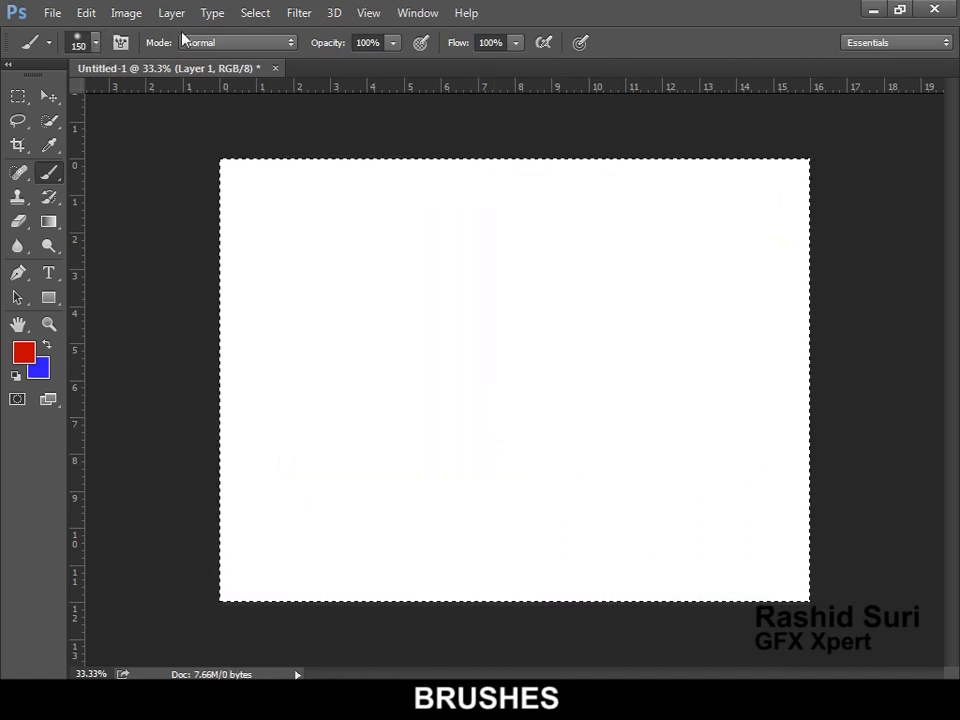
click(120, 42)
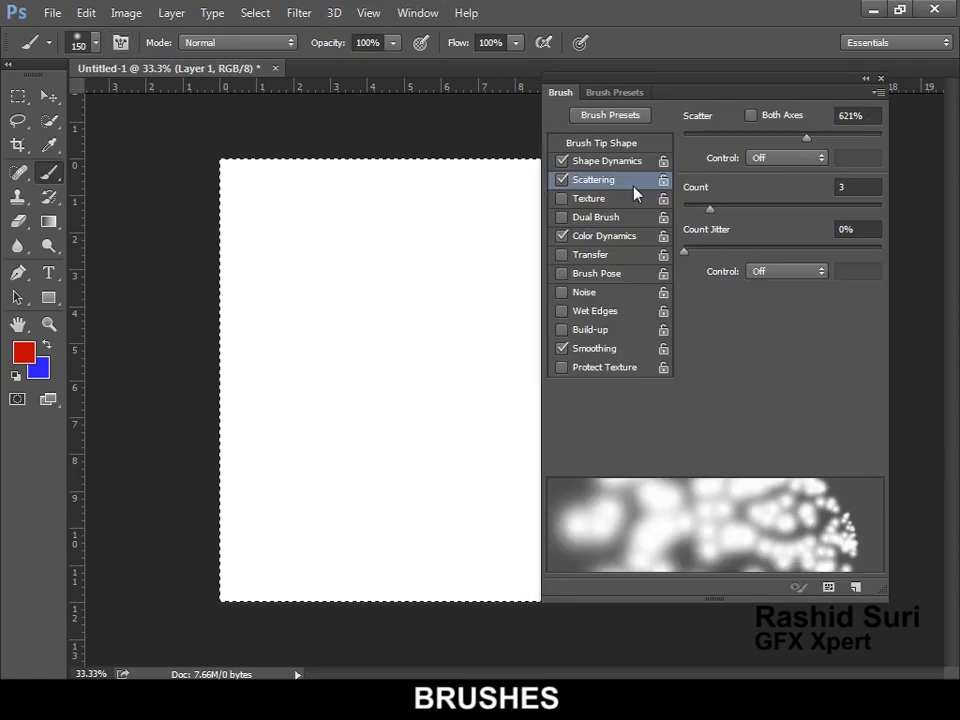
click(593, 96)
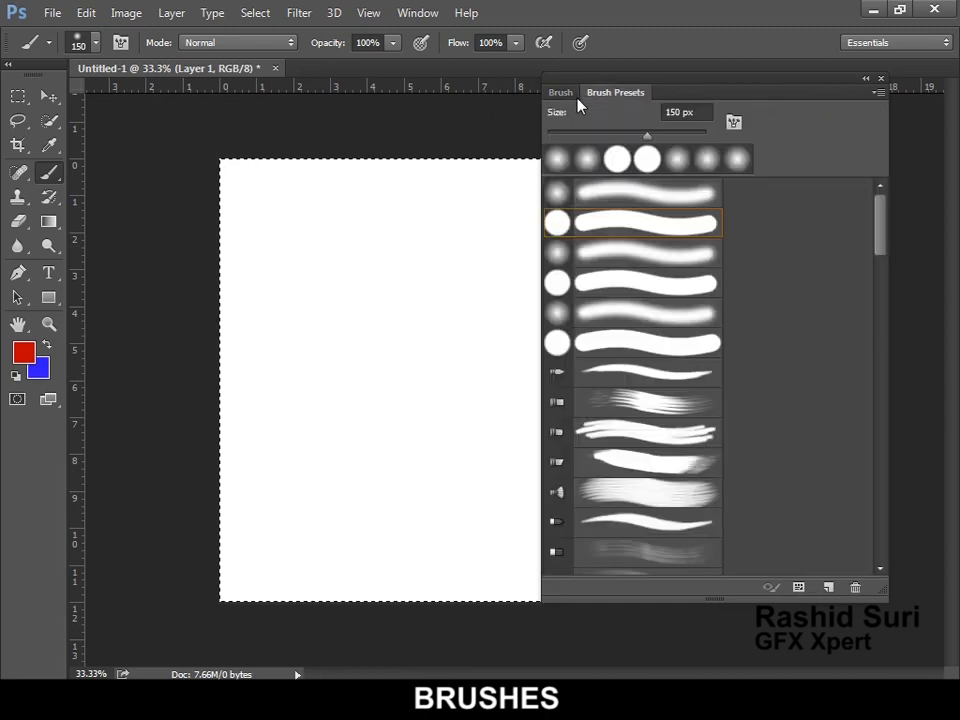
click(576, 99)
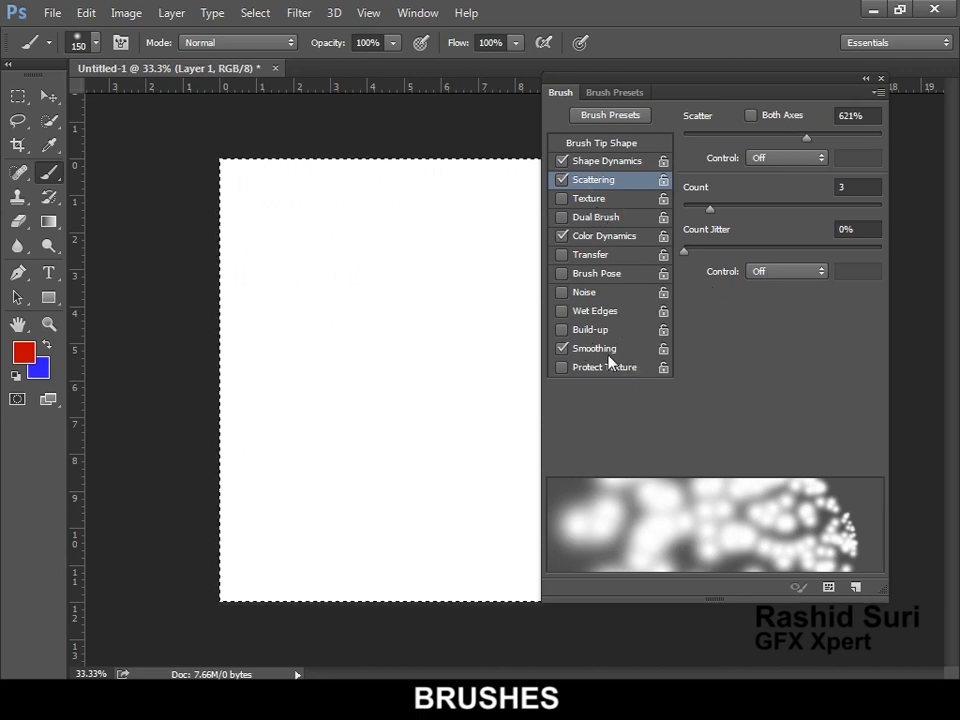
Enable Noise, paint a scattered stroke of soft dots and examine the grain of their edges up close.
click(563, 291)
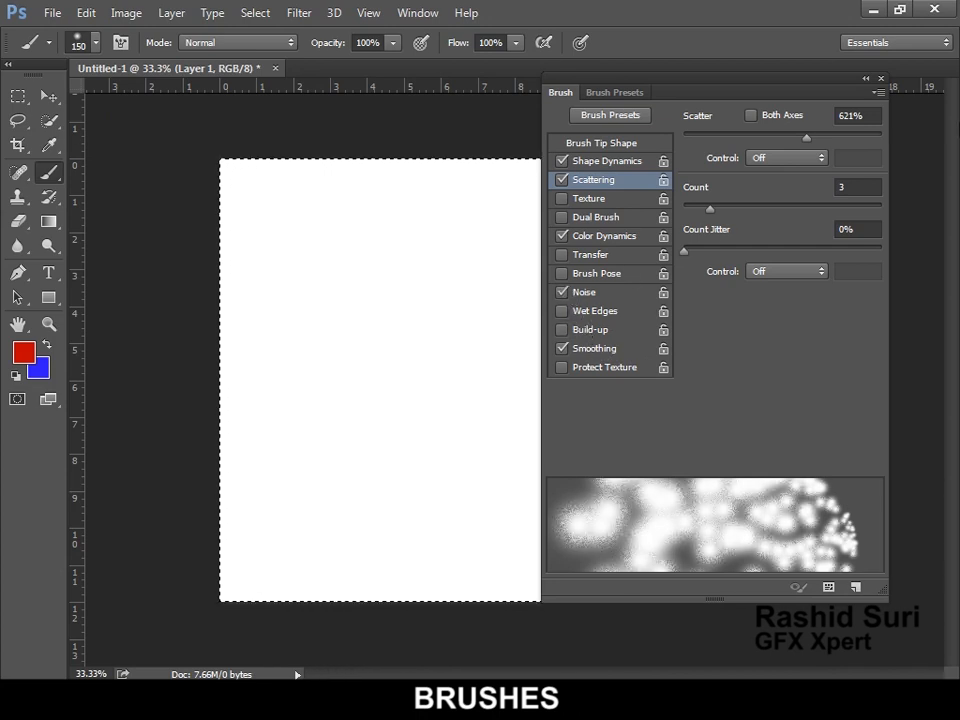
drag(300, 238, 415, 440)
key(ctrl+space)
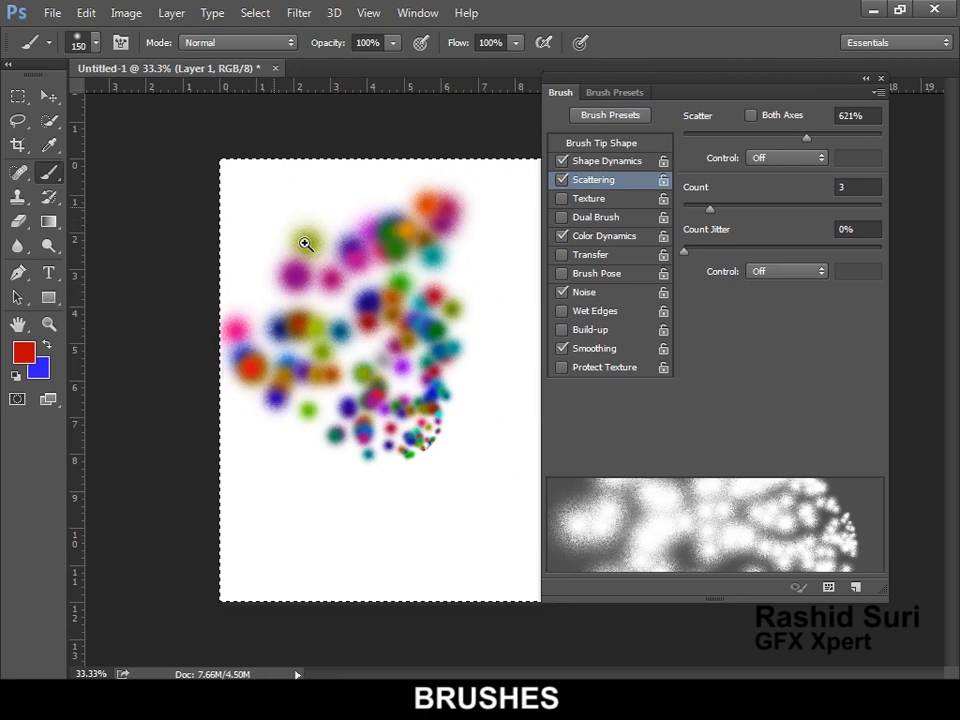
drag(274, 207, 382, 339)
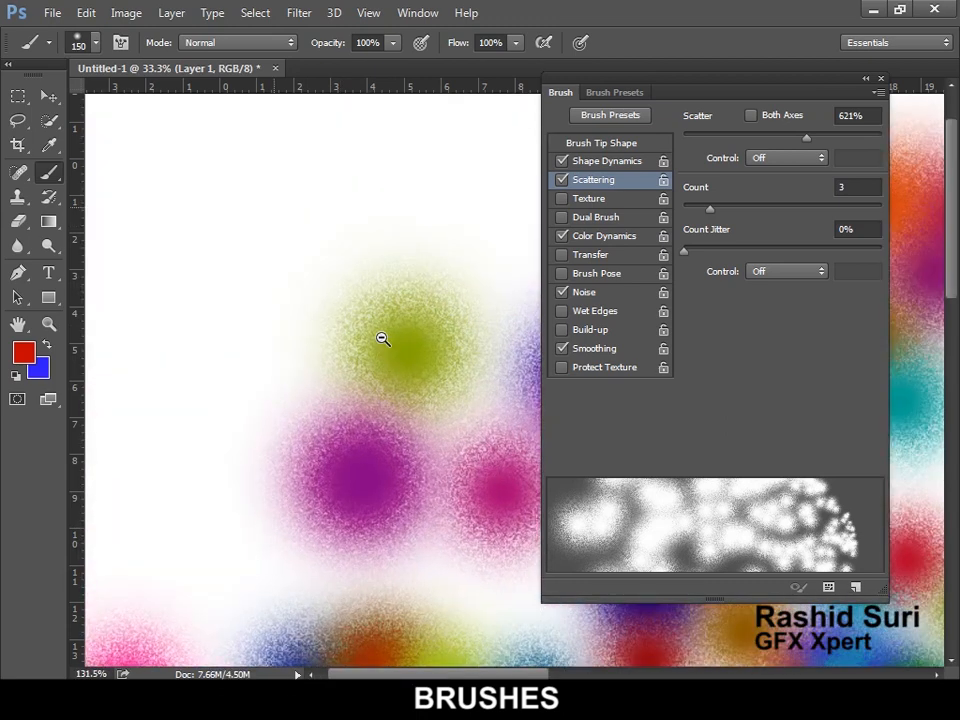
click(880, 78)
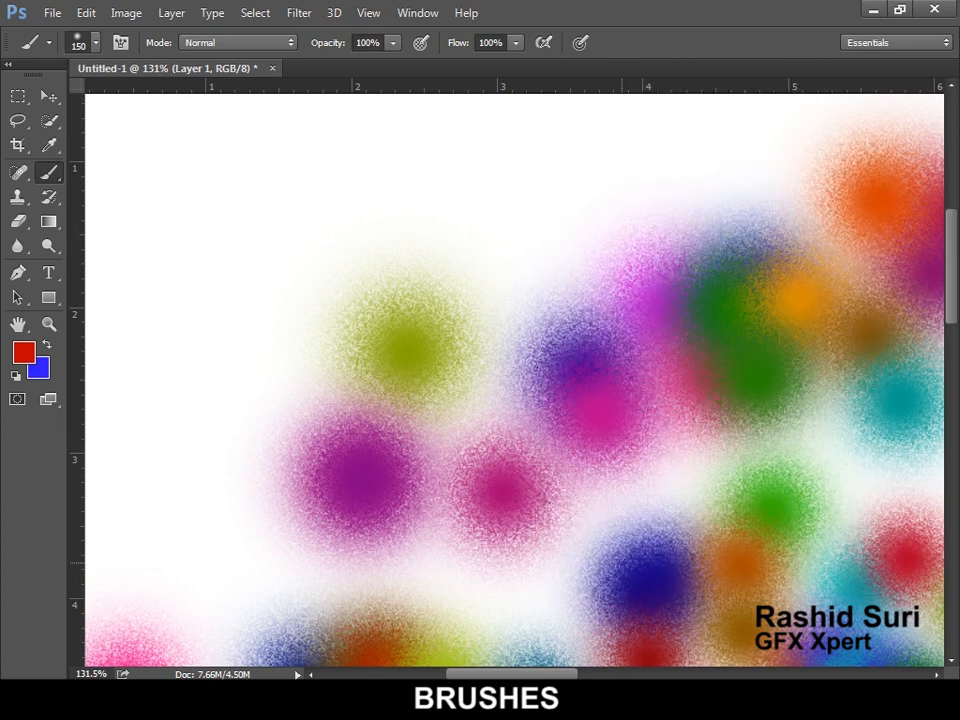
ctrl+alt+click(602, 502)
ctrl+alt+click(602, 502)
ctrl+alt+click(602, 502)
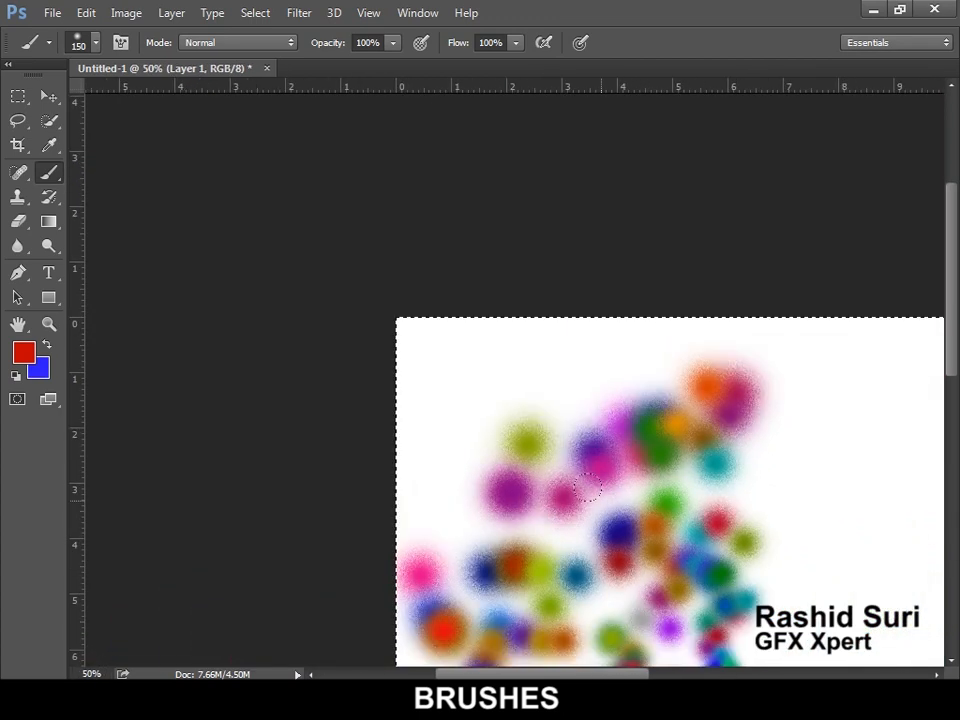
Turn off the brush's Noise option and clear the dots from the canvas.
click(120, 42)
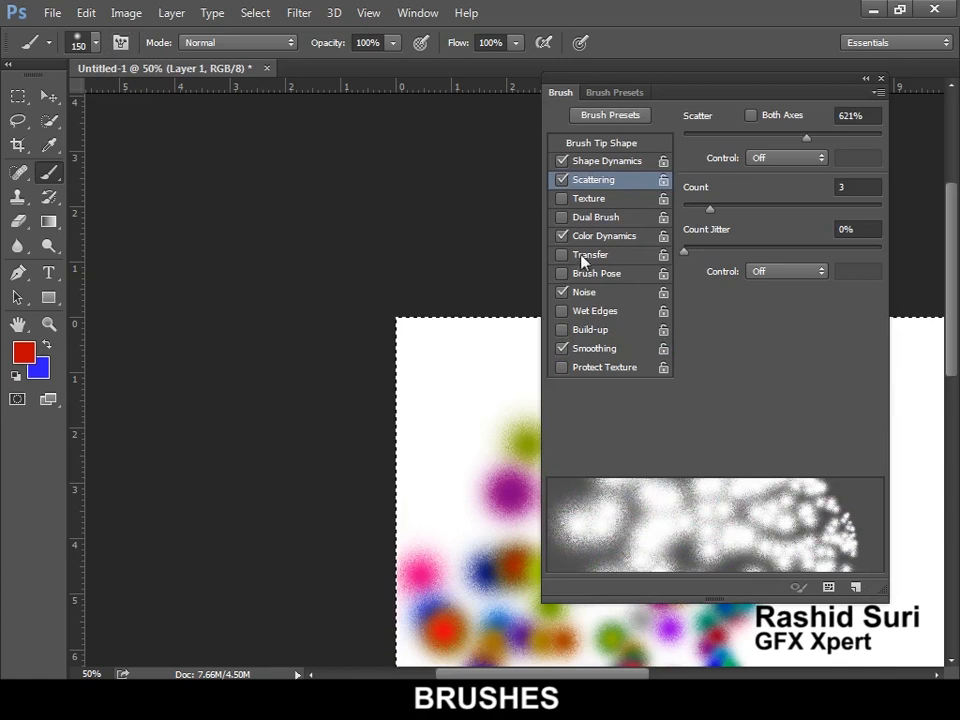
click(565, 293)
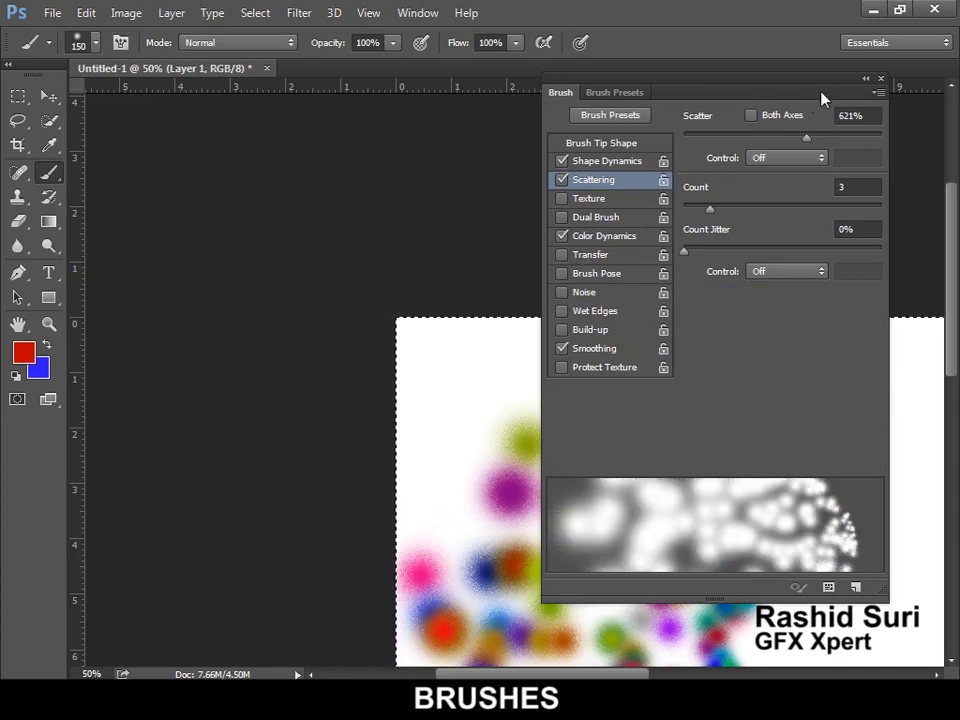
click(882, 79)
key(Delete)
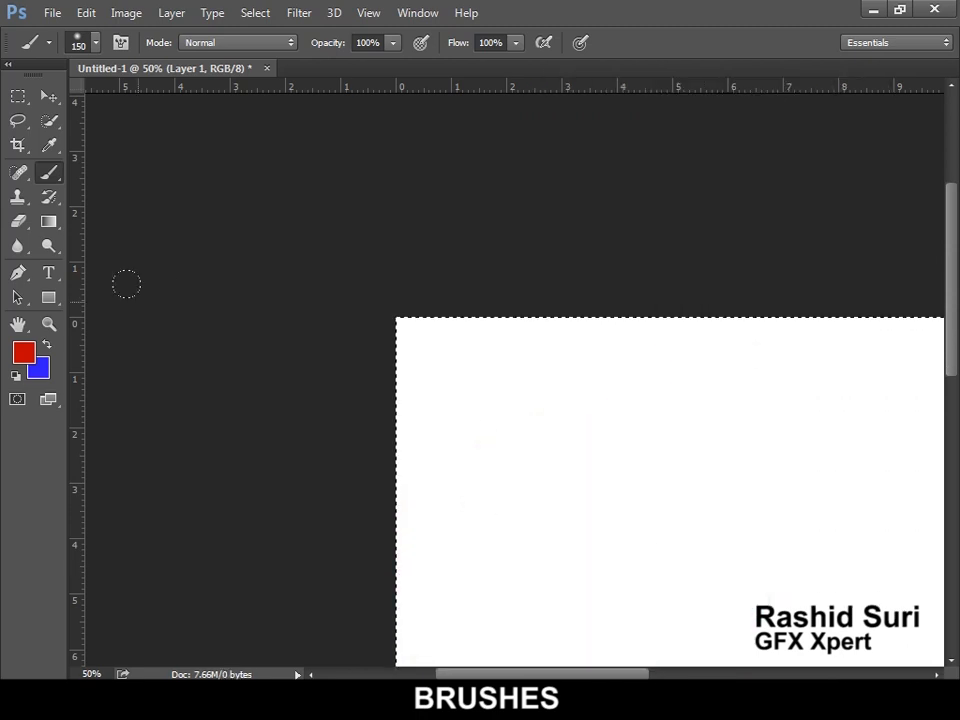
Choose the 112 px grass-blade brush tip and paint several strokes of red and blue grass across the canvas.
drag(437, 491, 332, 424)
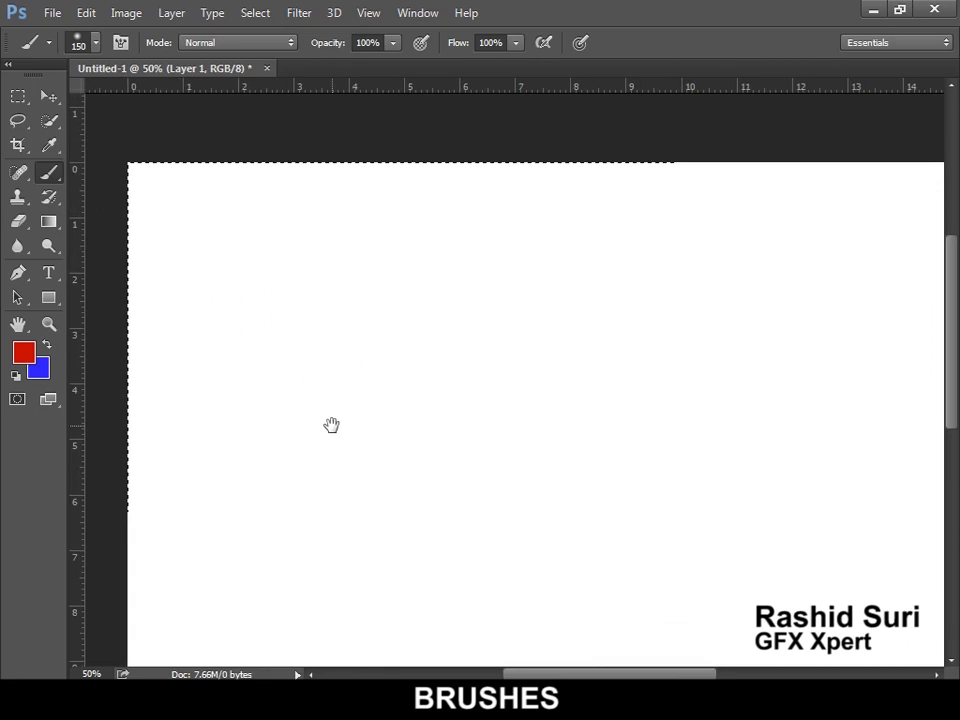
alt+click(395, 420)
click(95, 42)
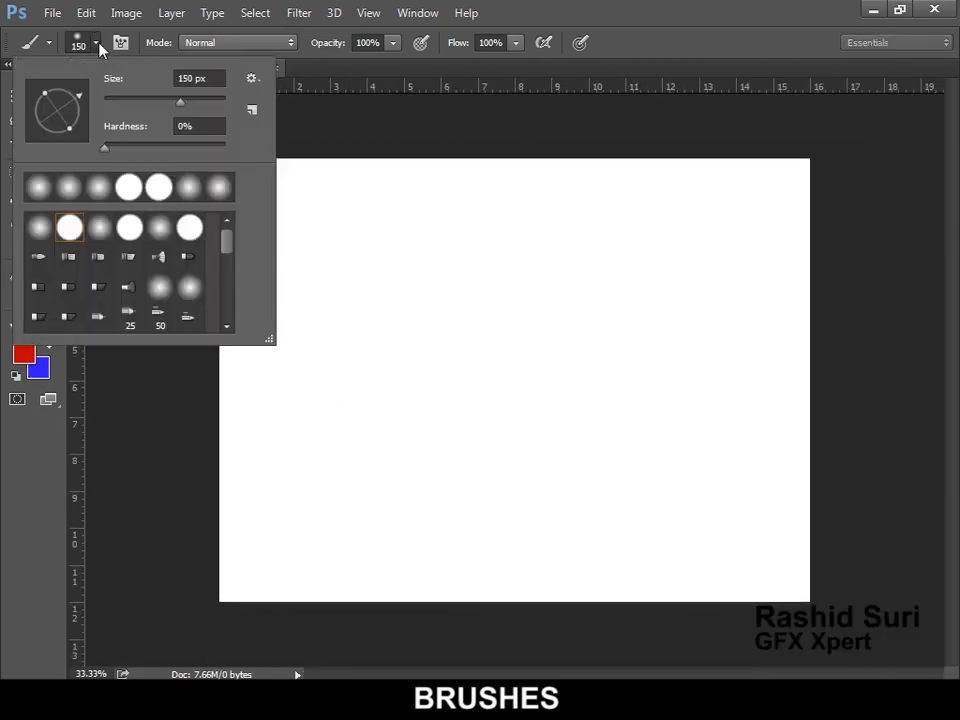
drag(228, 242, 224, 326)
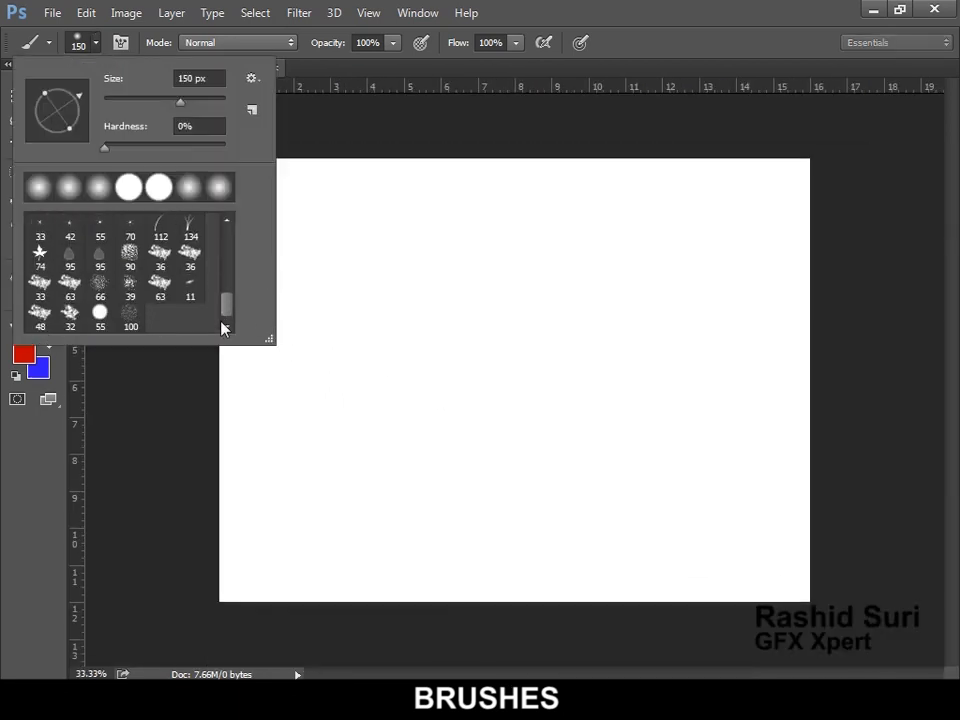
click(166, 224)
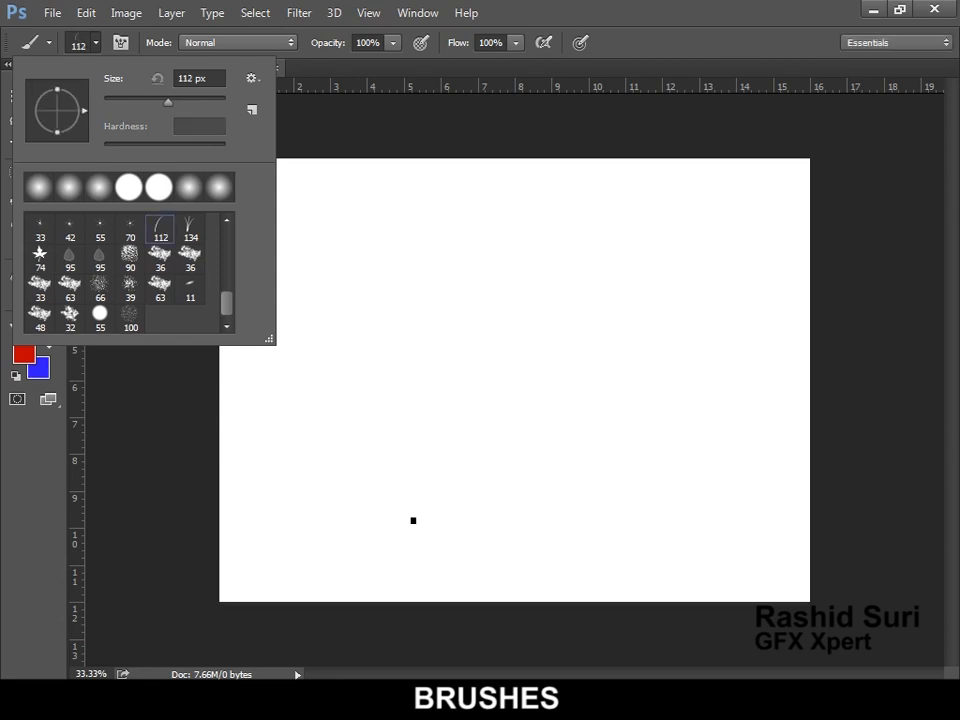
mouse_move(373, 438)
mouse_down()
mouse_move(477, 447)
mouse_move(697, 497)
mouse_up()
ctrl+click(527, 447)
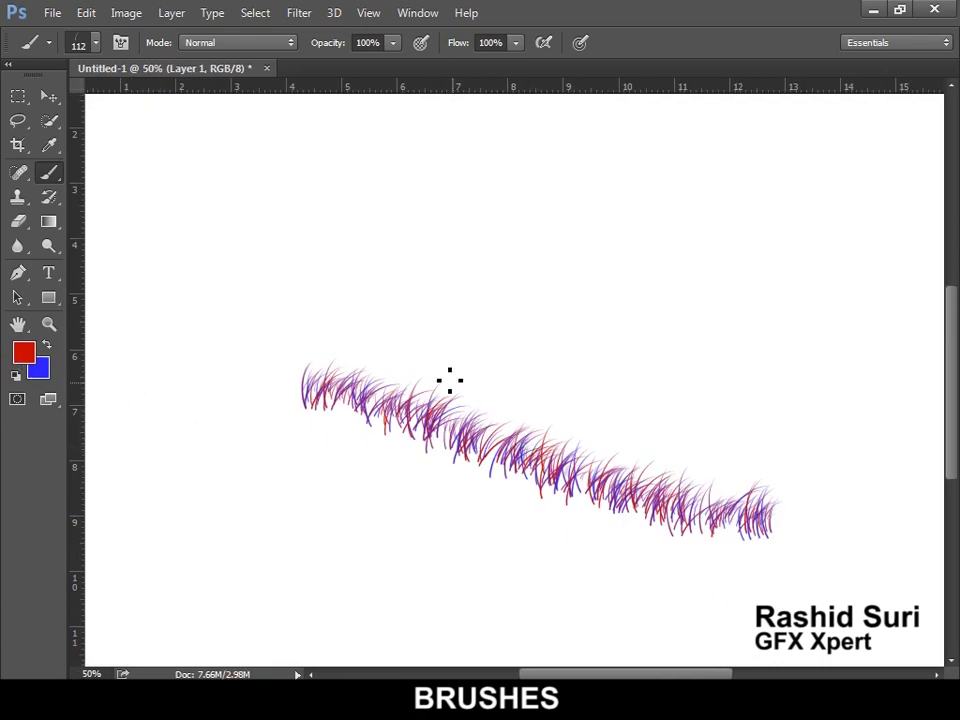
mouse_move(377, 339)
mouse_down()
mouse_move(727, 388)
mouse_move(776, 420)
mouse_up()
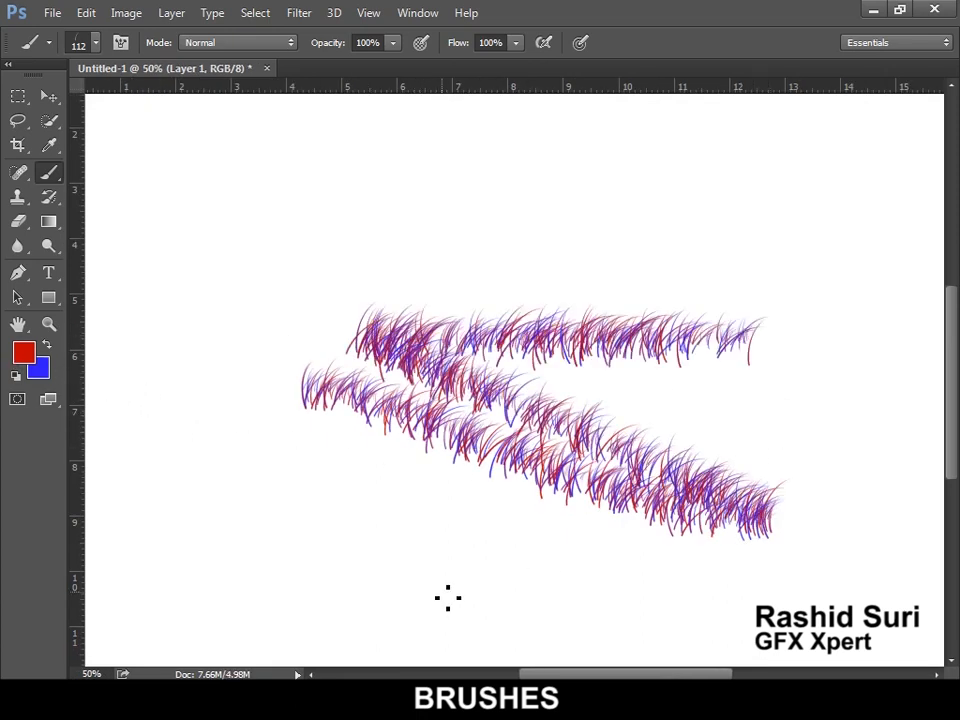
Clear the painted grass and greatly increase the brush's Hue Jitter and Saturation Jitter under Color Dynamics.
key(ctrl+a)
key(Delete)
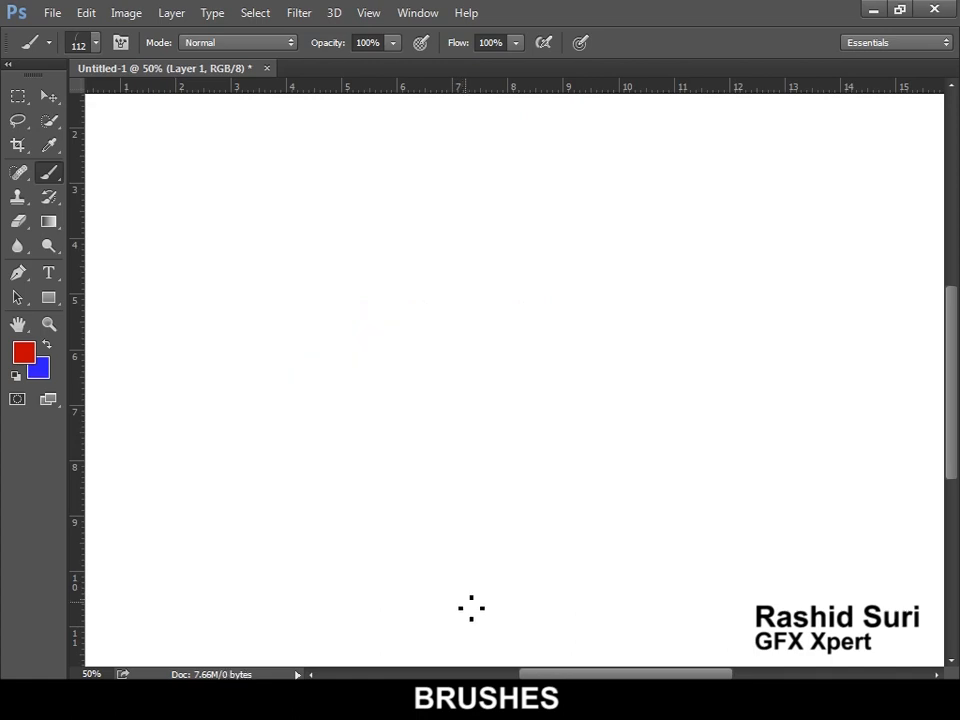
click(120, 42)
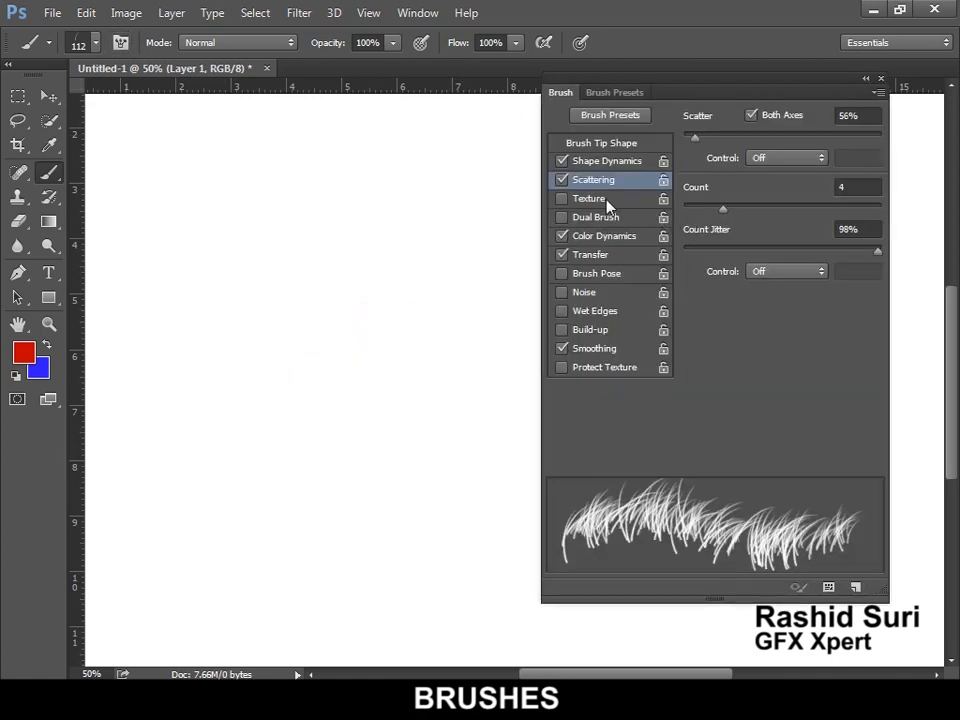
click(600, 236)
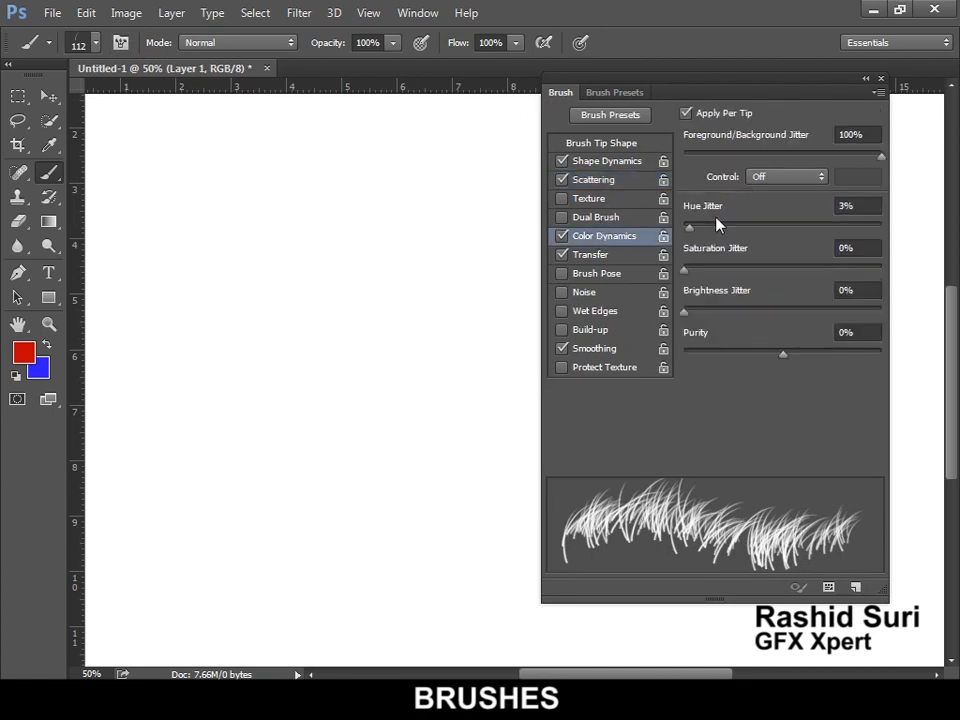
drag(691, 228, 857, 227)
drag(684, 268, 891, 284)
Set the grass brush's Size Jitter, Scatter and Angle Jitter all to 0%.
click(627, 163)
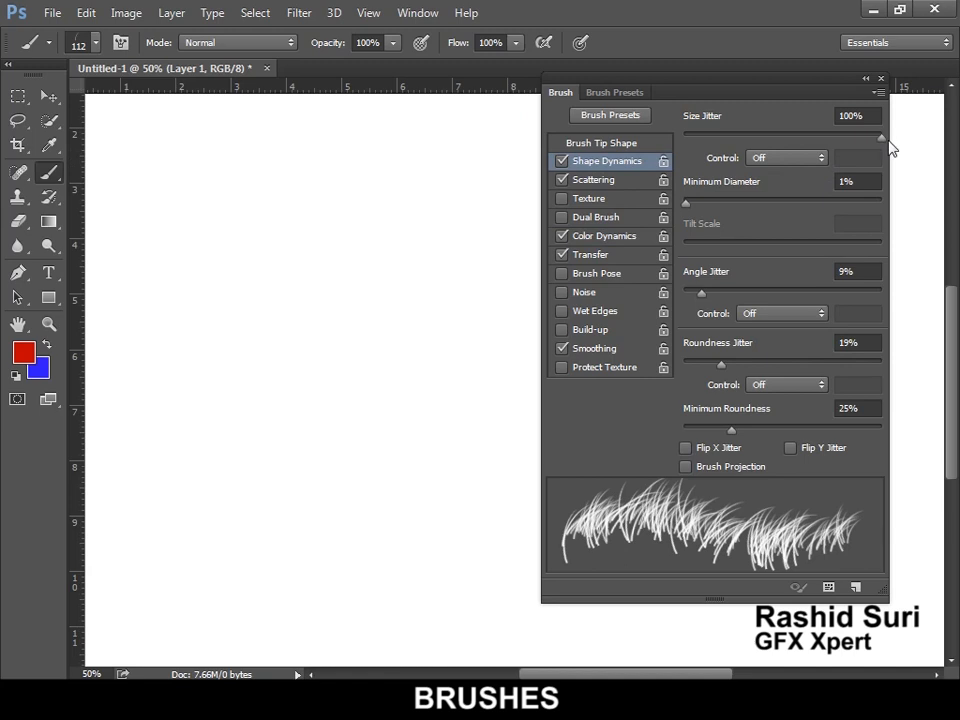
drag(886, 147, 675, 147)
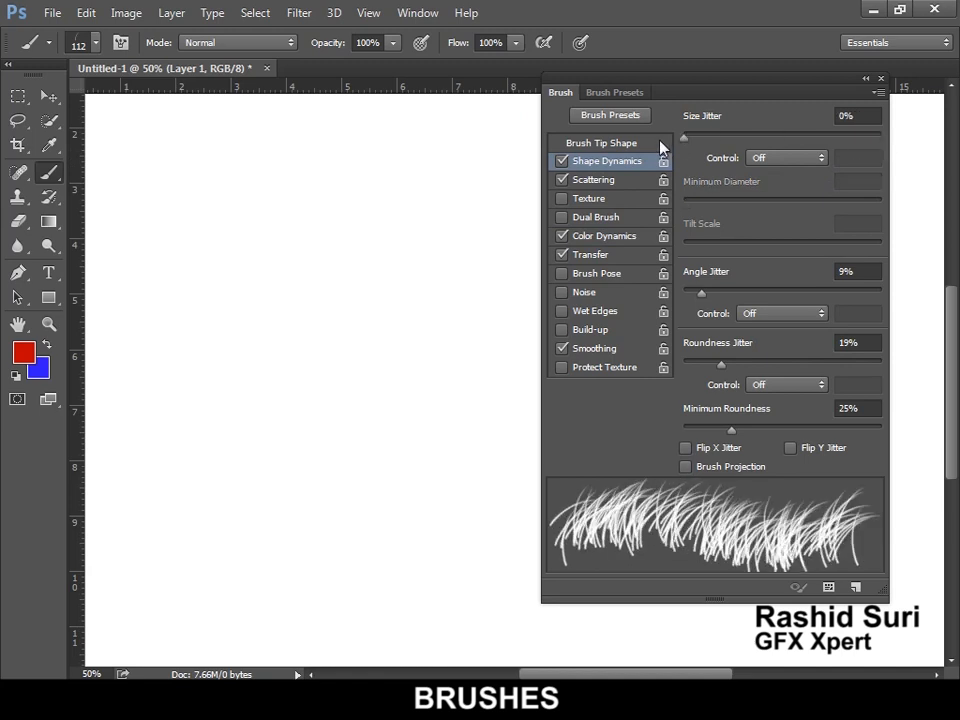
click(577, 181)
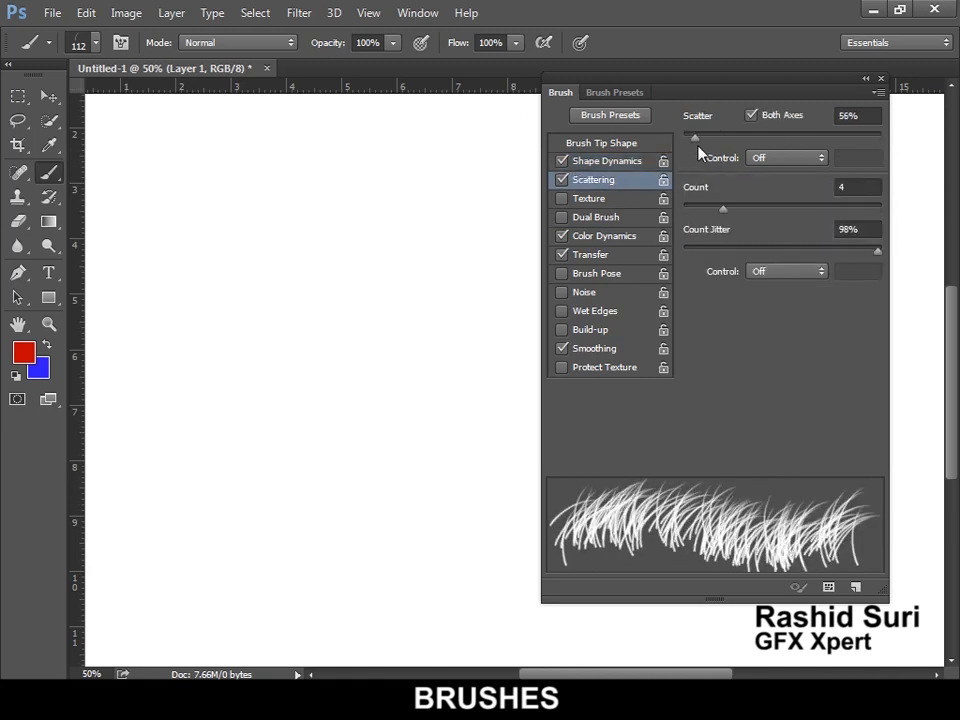
drag(697, 145, 672, 145)
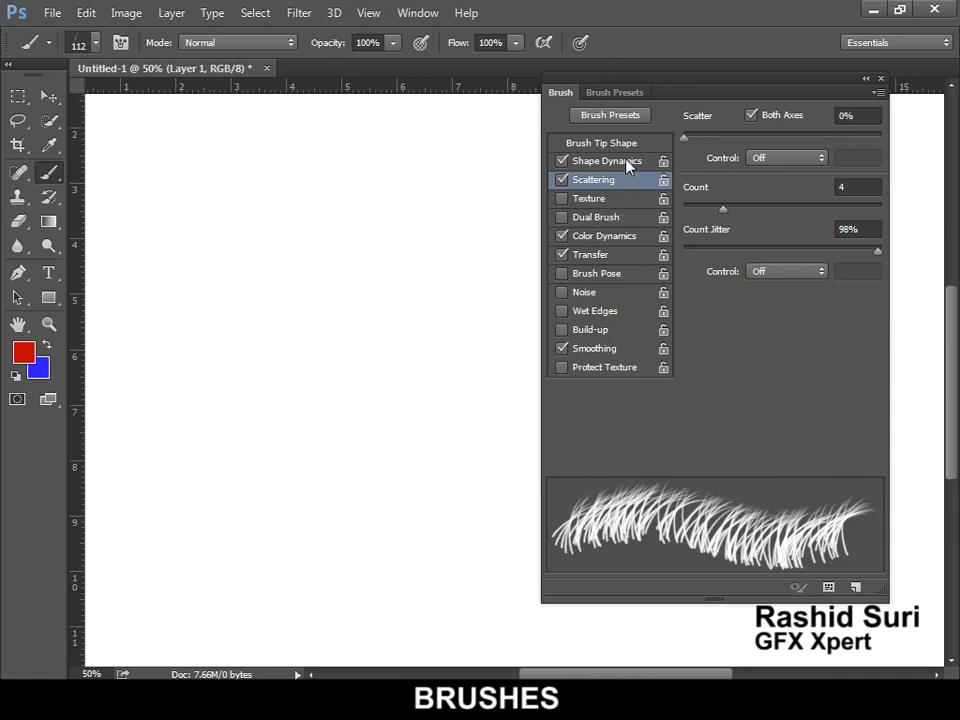
click(600, 161)
drag(703, 292, 671, 298)
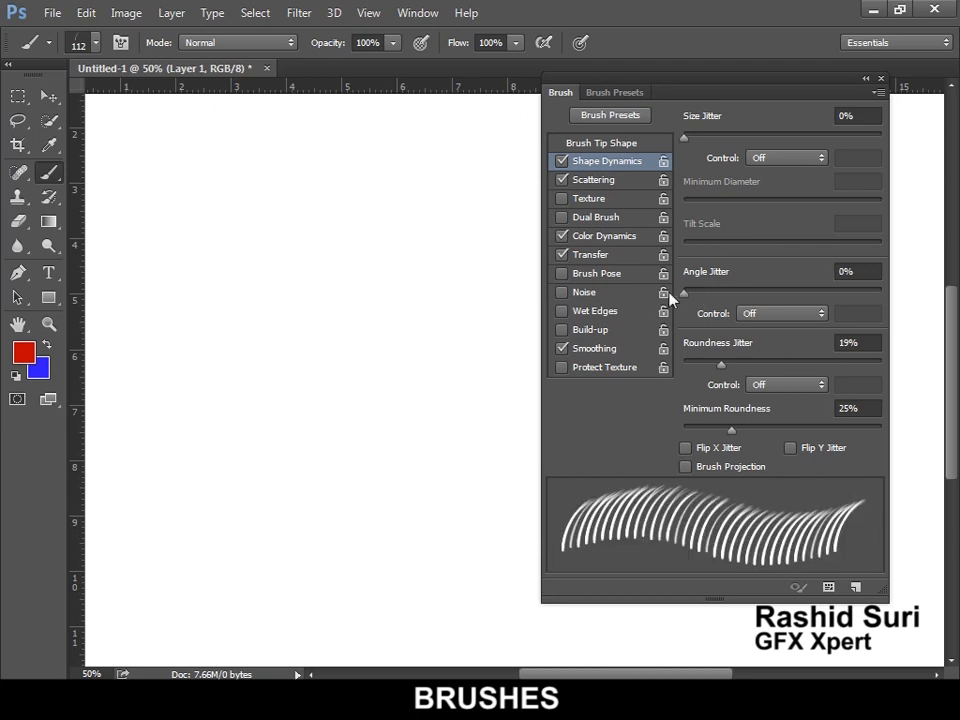
click(879, 80)
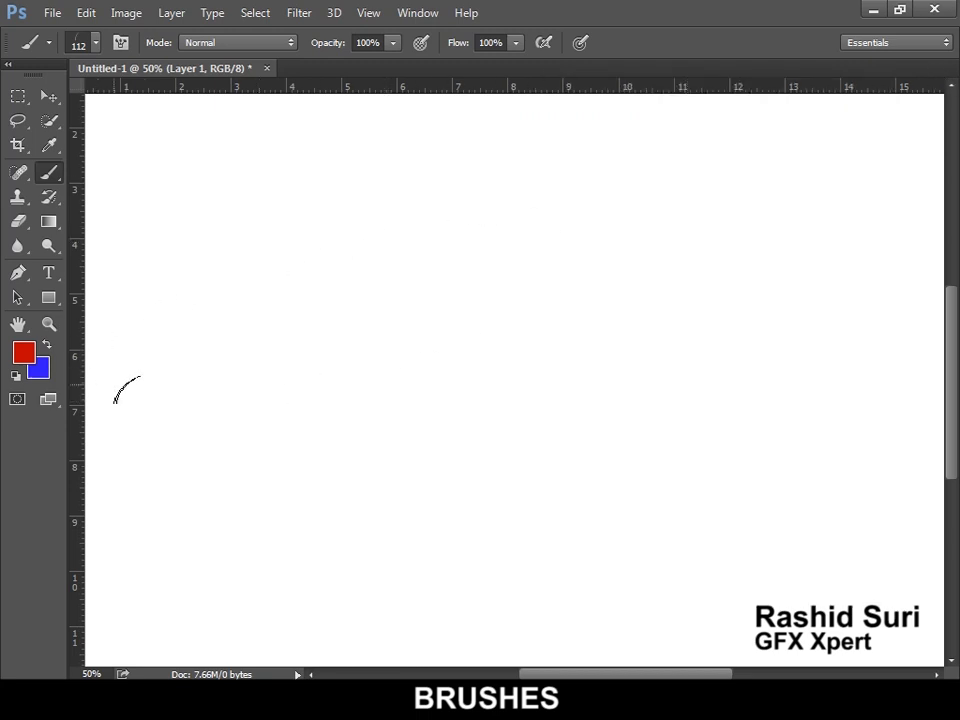
Paint a wavy row and a straight row of evenly spaced multicolored blades across the canvas.
mouse_move(142, 390)
mouse_down()
mouse_move(246, 384)
mouse_move(356, 443)
mouse_move(509, 476)
mouse_move(935, 405)
mouse_up()
alt+click(765, 486)
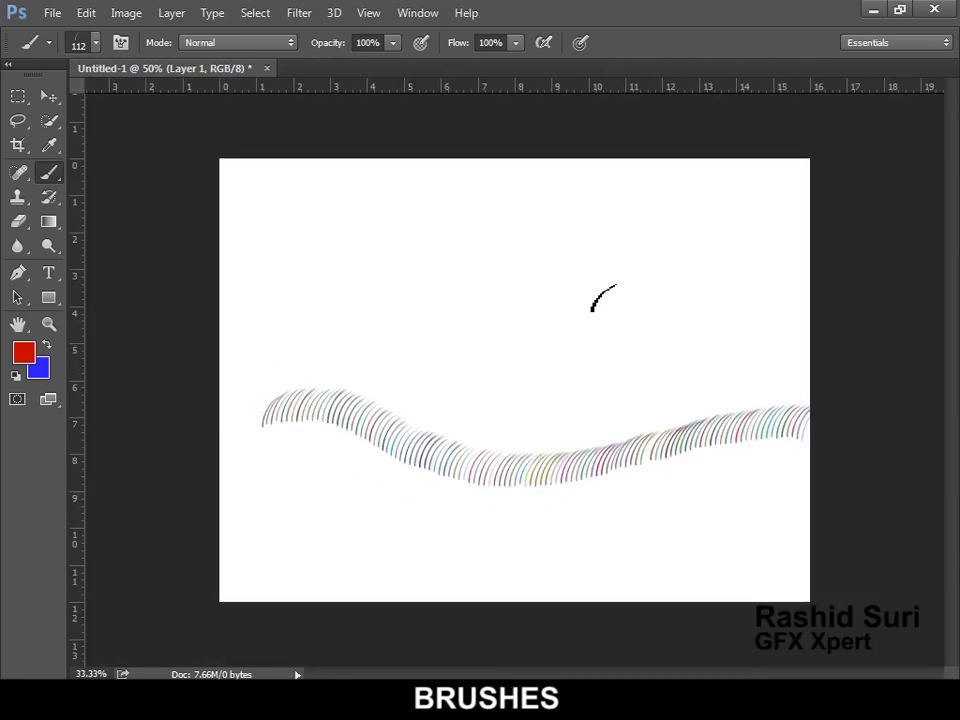
drag(317, 343, 858, 390)
ctrl+click(598, 424)
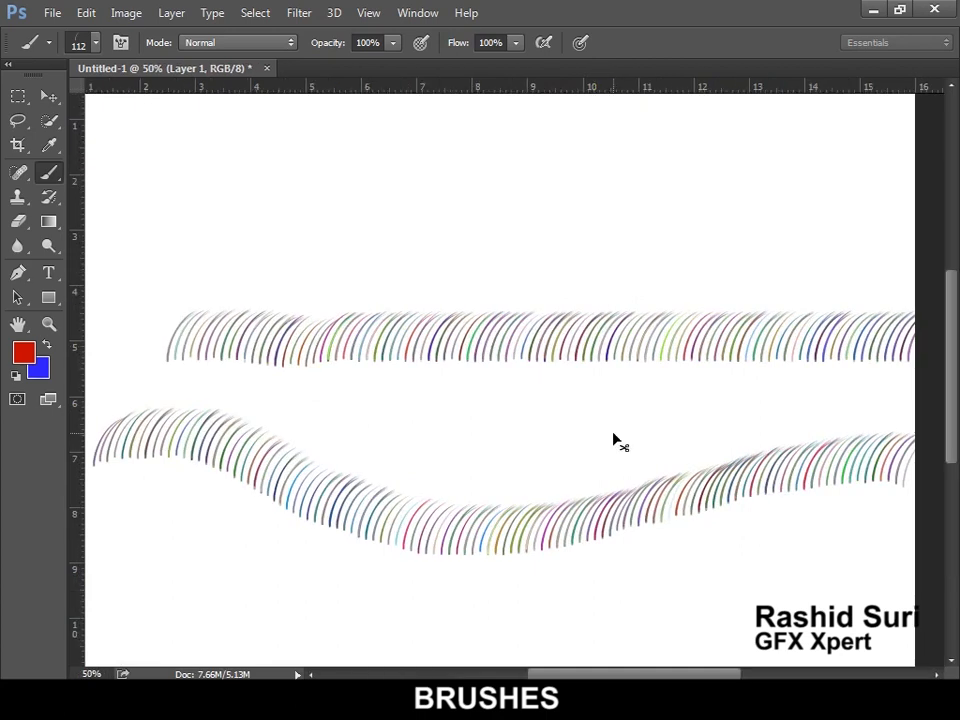
Clear the two rows of blades and set the brush's Angle Jitter to 41% under Shape Dynamics.
key(ctrl+a)
key(Delete)
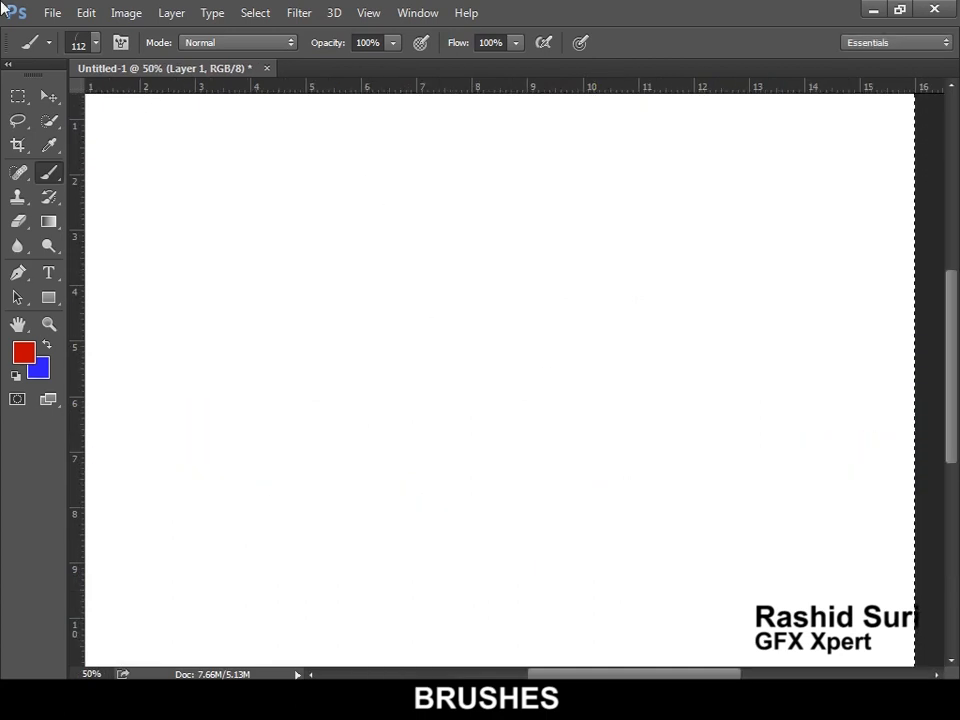
click(120, 44)
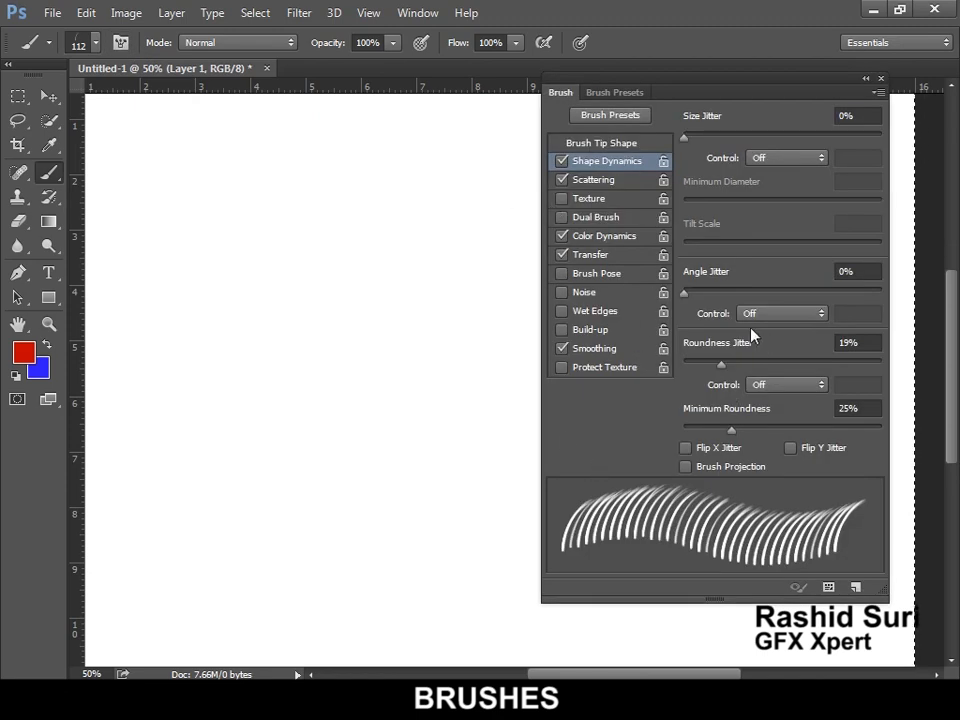
mouse_move(684, 296)
mouse_down()
mouse_move(767, 296)
mouse_move(784, 315)
mouse_move(720, 318)
mouse_move(765, 318)
mouse_up()
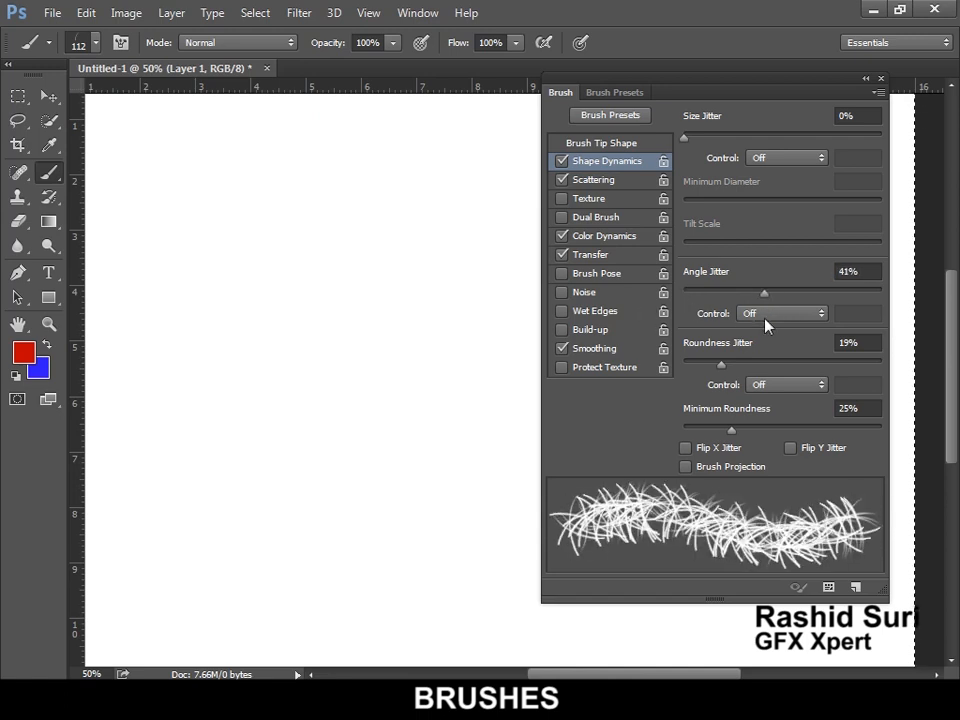
Set the brush's Scatter to 673% and Count to 6 under Scattering.
click(593, 181)
drag(683, 141, 818, 135)
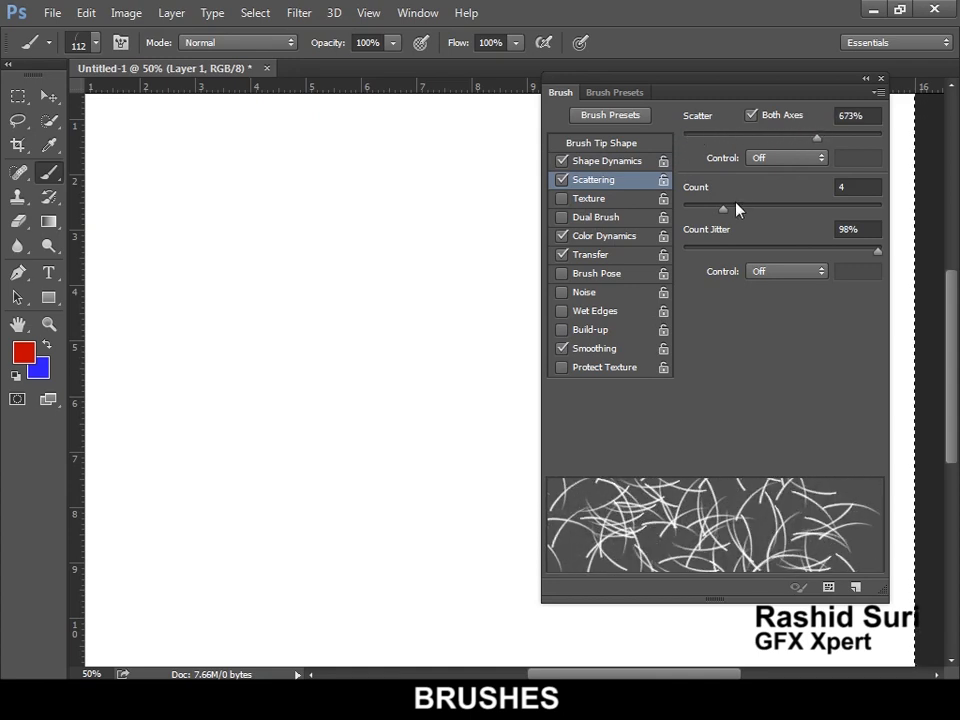
drag(724, 212, 755, 210)
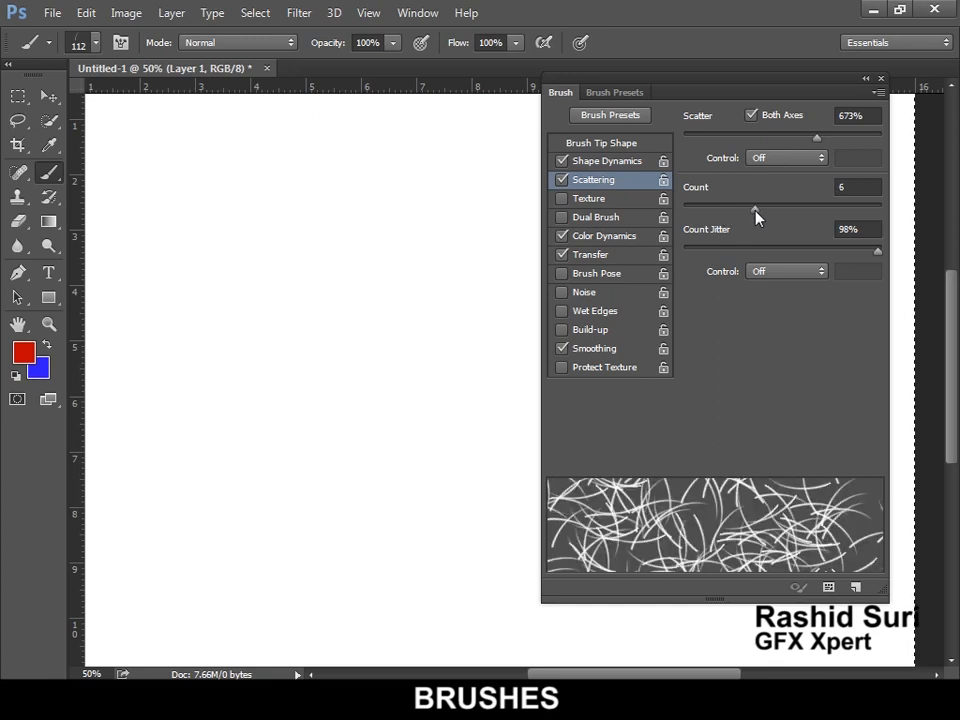
click(881, 78)
Paint randomly scattered multicolored blades over most of the canvas.
ctrl+alt+click(611, 360)
mouse_move(247, 175)
mouse_down()
mouse_move(520, 244)
mouse_move(804, 279)
mouse_move(900, 279)
mouse_move(794, 277)
mouse_move(413, 345)
mouse_move(270, 382)
mouse_move(231, 406)
mouse_move(848, 395)
mouse_move(781, 438)
mouse_move(545, 507)
mouse_move(348, 529)
mouse_move(672, 543)
mouse_up()
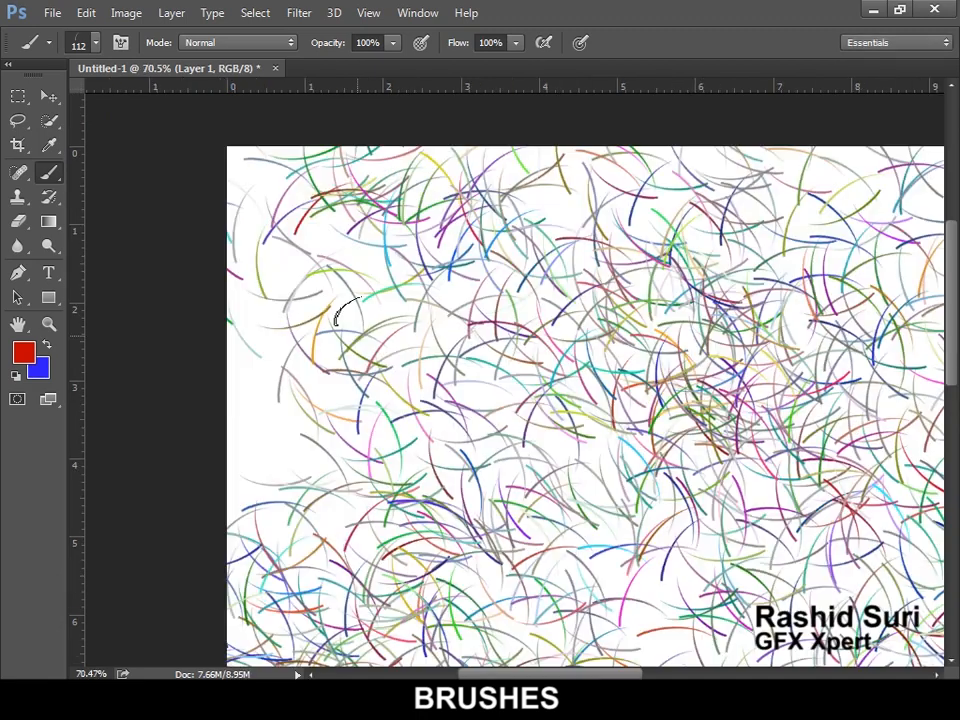
mouse_move(235, 483)
mouse_down()
mouse_move(290, 520)
mouse_move(425, 540)
mouse_move(400, 500)
mouse_move(787, 360)
mouse_up()
scroll(787, 360, down, 2)
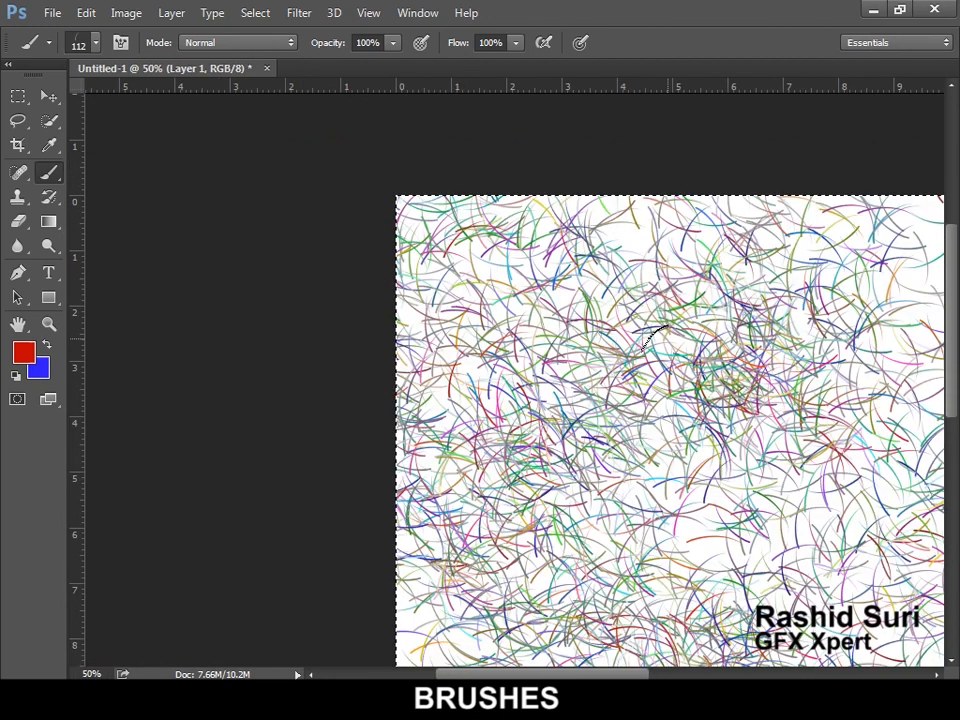
scroll(671, 321, down, 1)
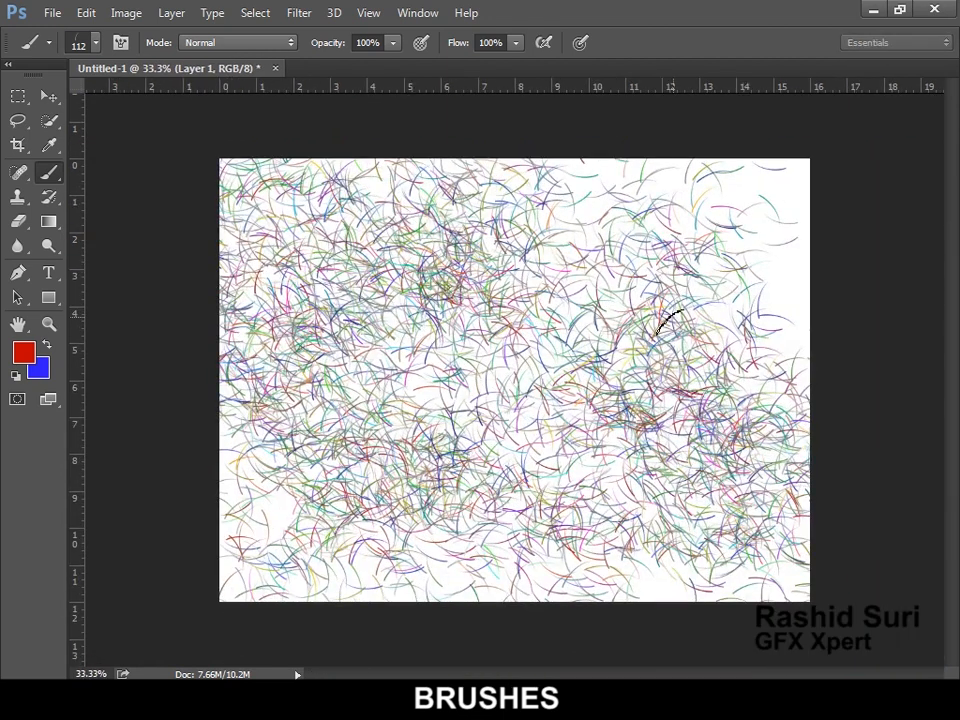
Delete all the scattered blades from the layer and remove the selection.
key(ctrl+a)
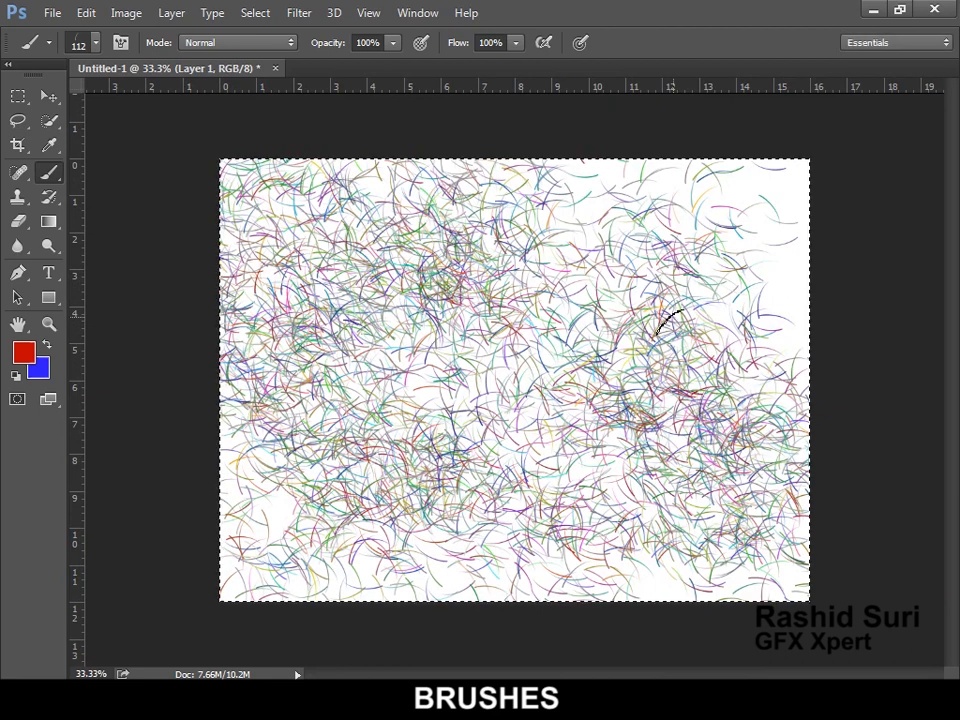
key(Delete)
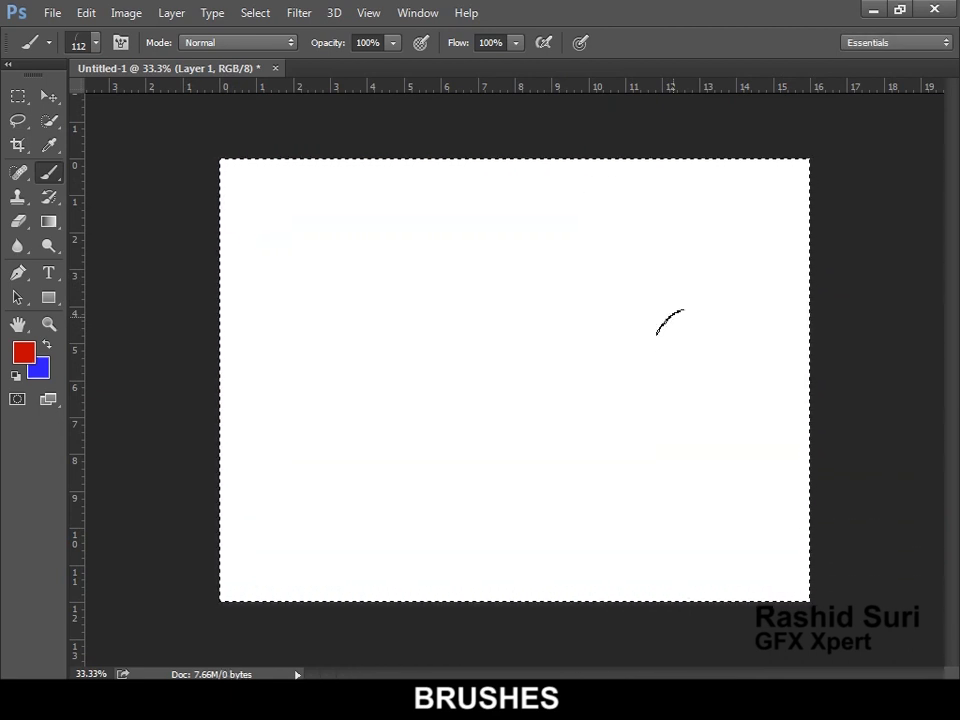
key(ctrl+d)
ctrl+click(577, 328)
ctrl+click(578, 328)
key(space)
mouse_move(568, 332)
mouse_down()
mouse_move(611, 364)
mouse_move(653, 369)
mouse_move(628, 382)
mouse_up()
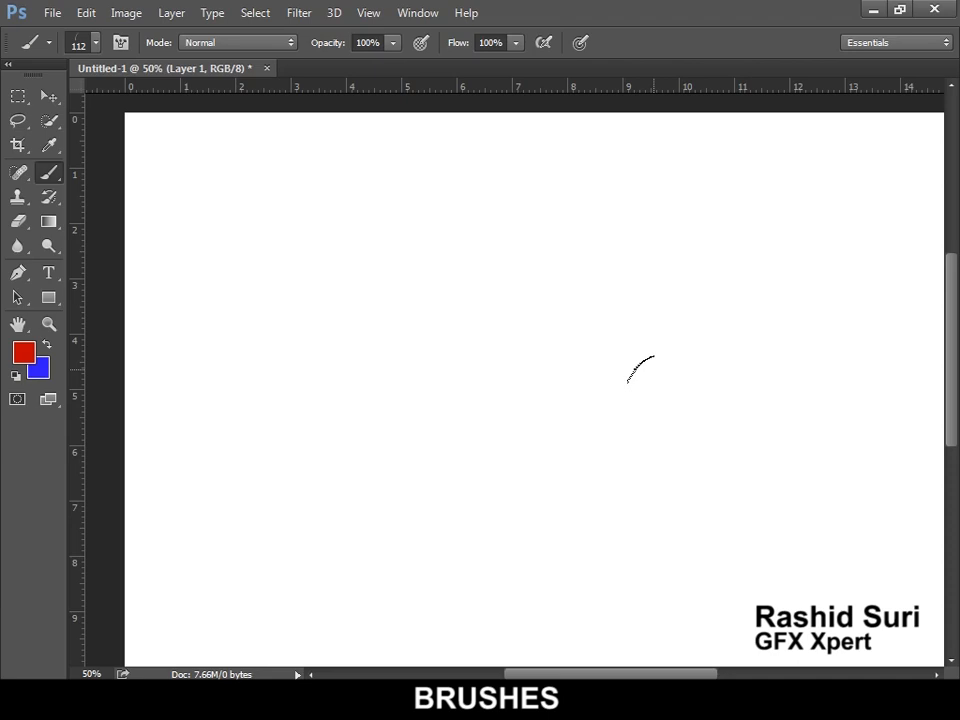
key(ctrl+z)
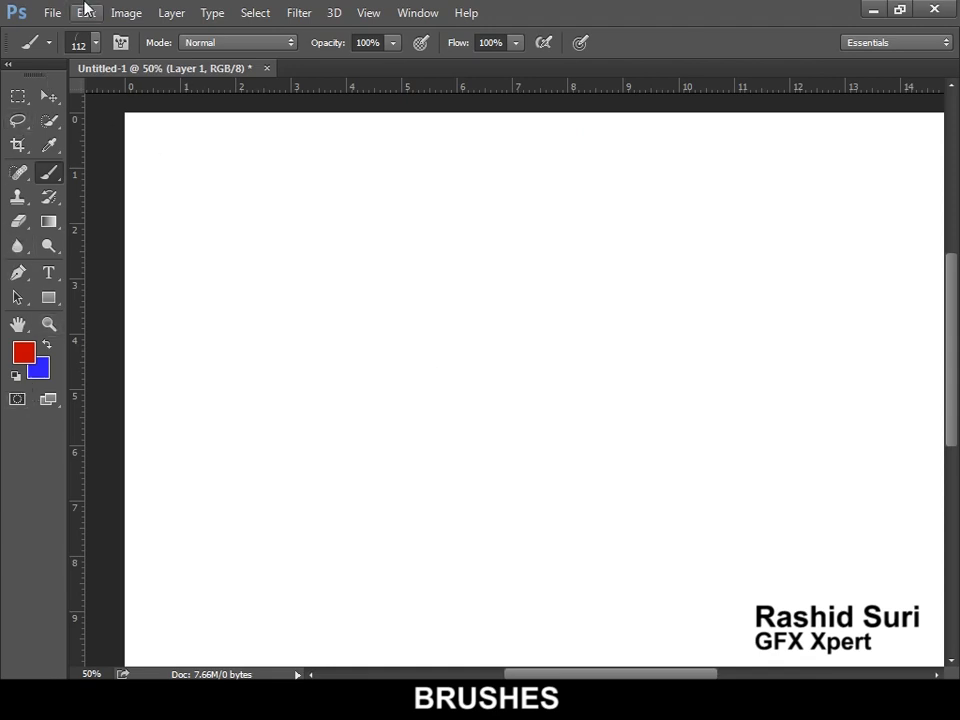
Place the what-is-child-development image in the document as a linked file and activate the Brush tool.
click(56, 15)
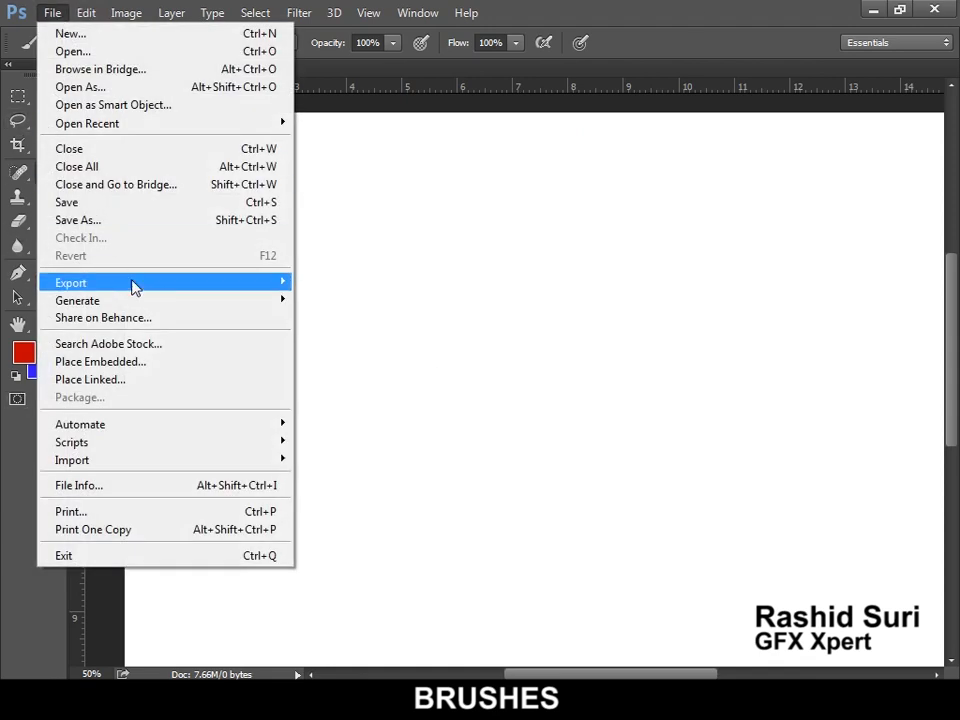
click(161, 388)
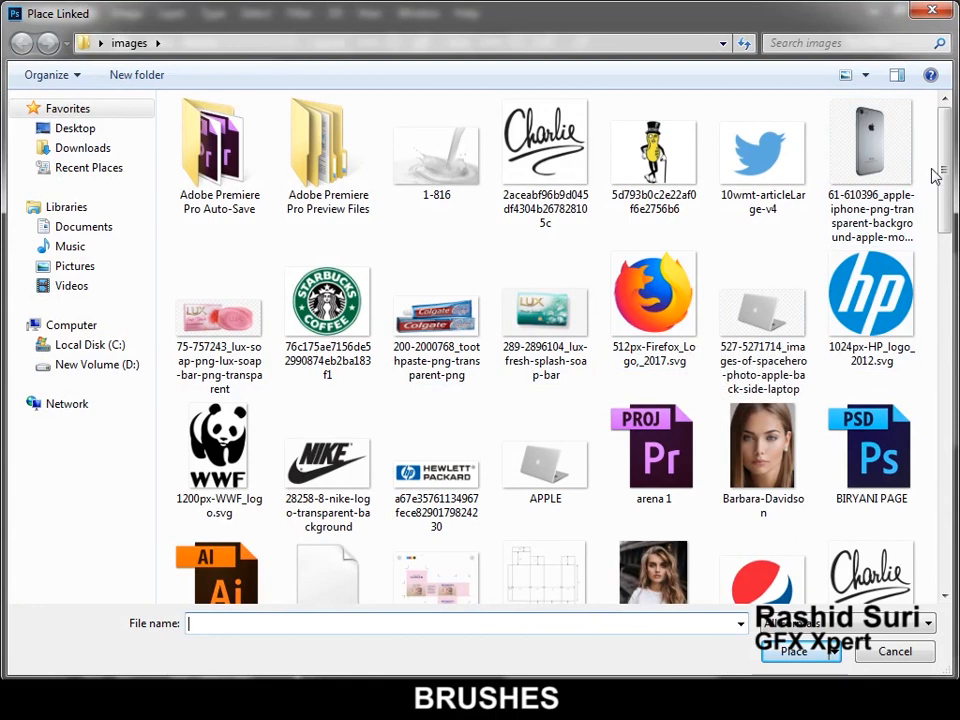
scroll(950, 200, down, 1)
scroll(950, 200, down, 10)
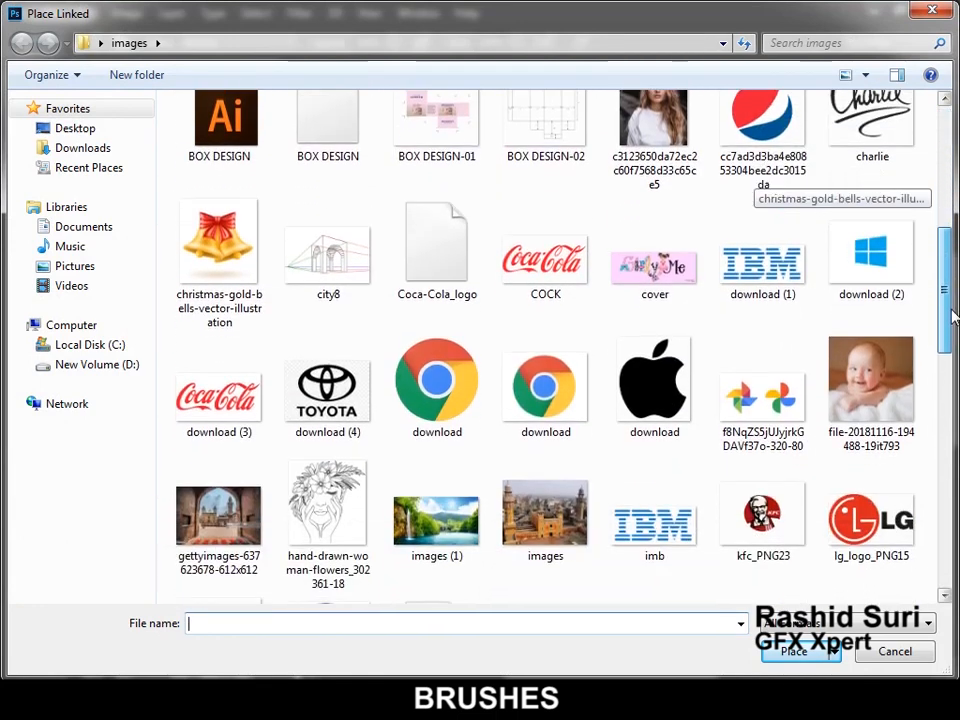
scroll(760, 175, down, 6)
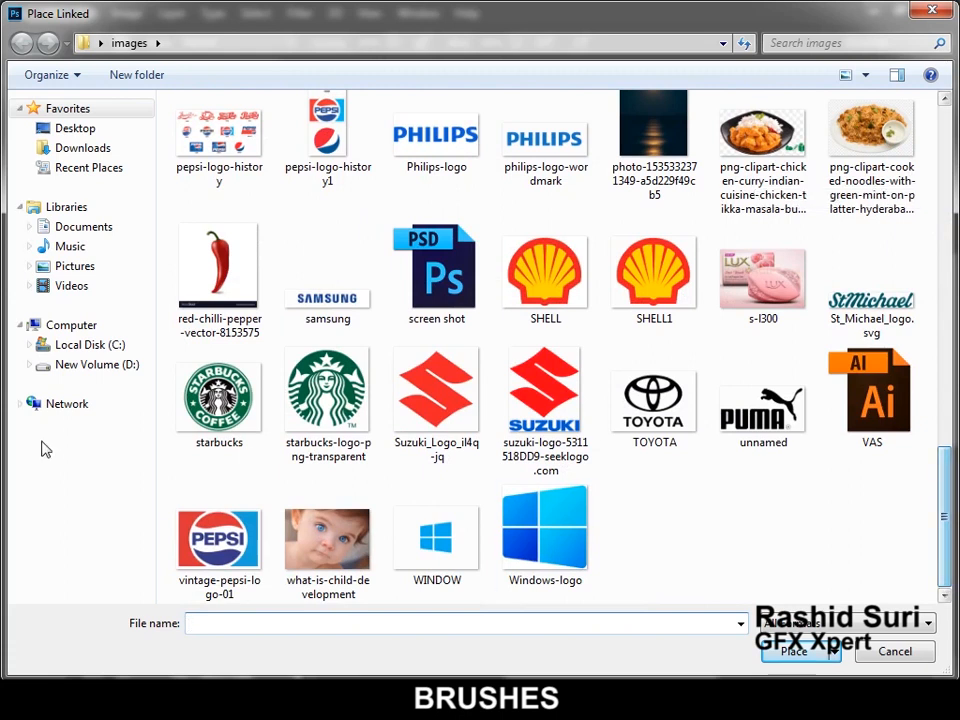
click(315, 545)
click(786, 657)
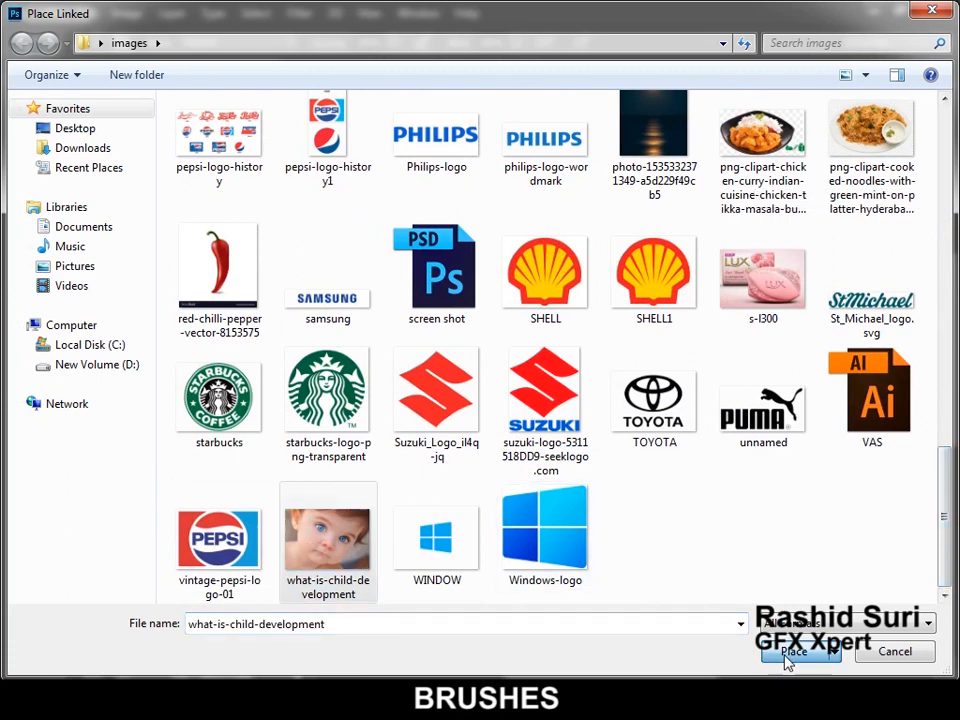
key(Return)
key(b)
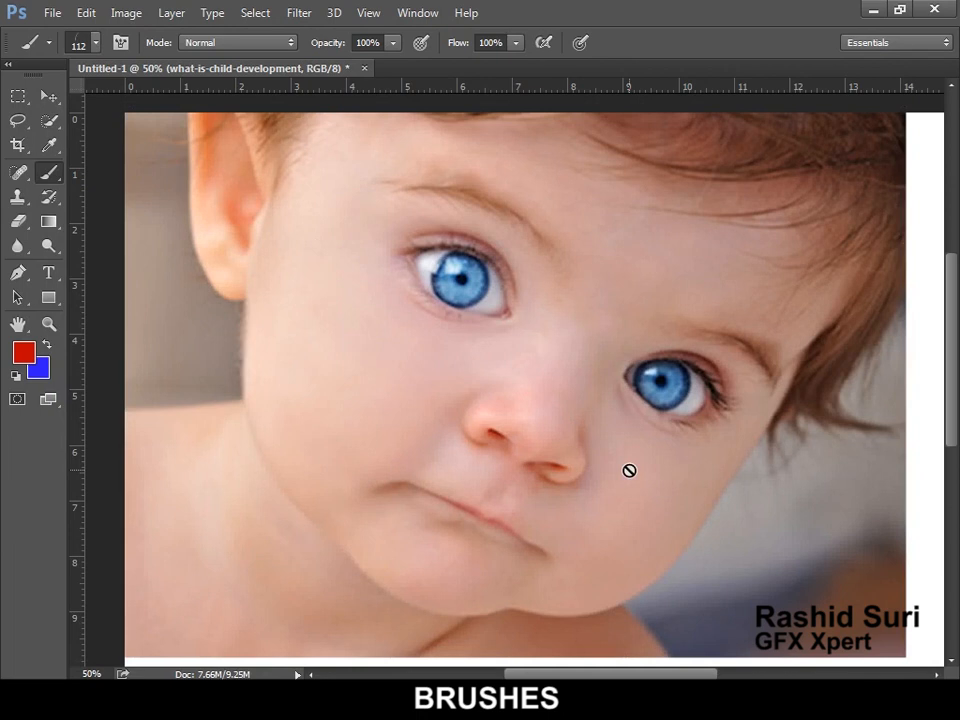
Draw an elliptical marquee selection with a 20 px feather around the baby's eye nearest the ear.
scroll(606, 371, up, 1)
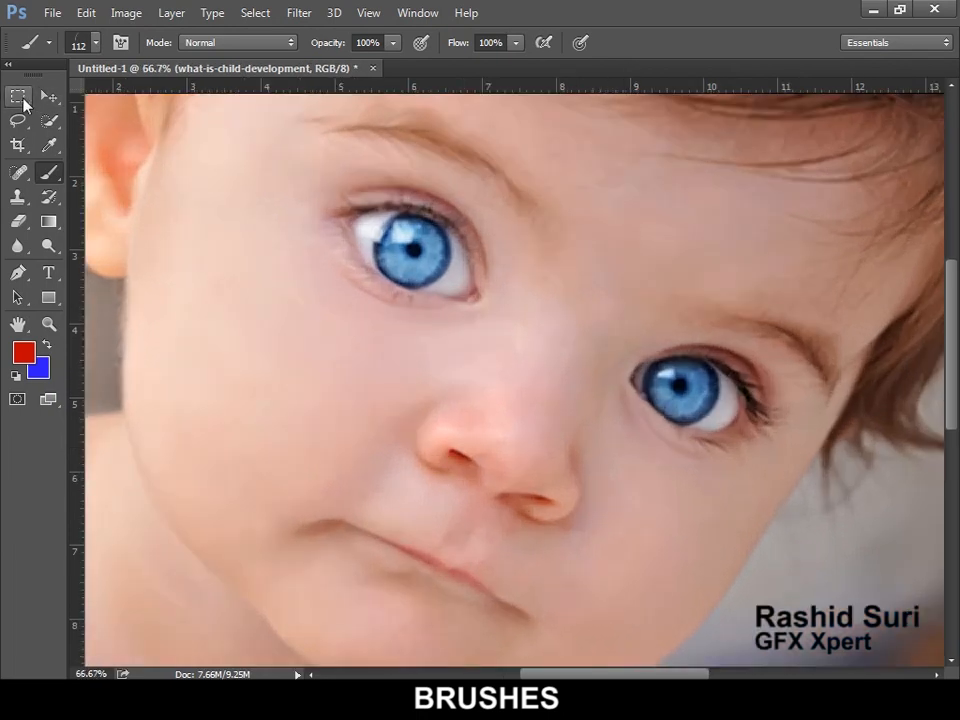
click(20, 100)
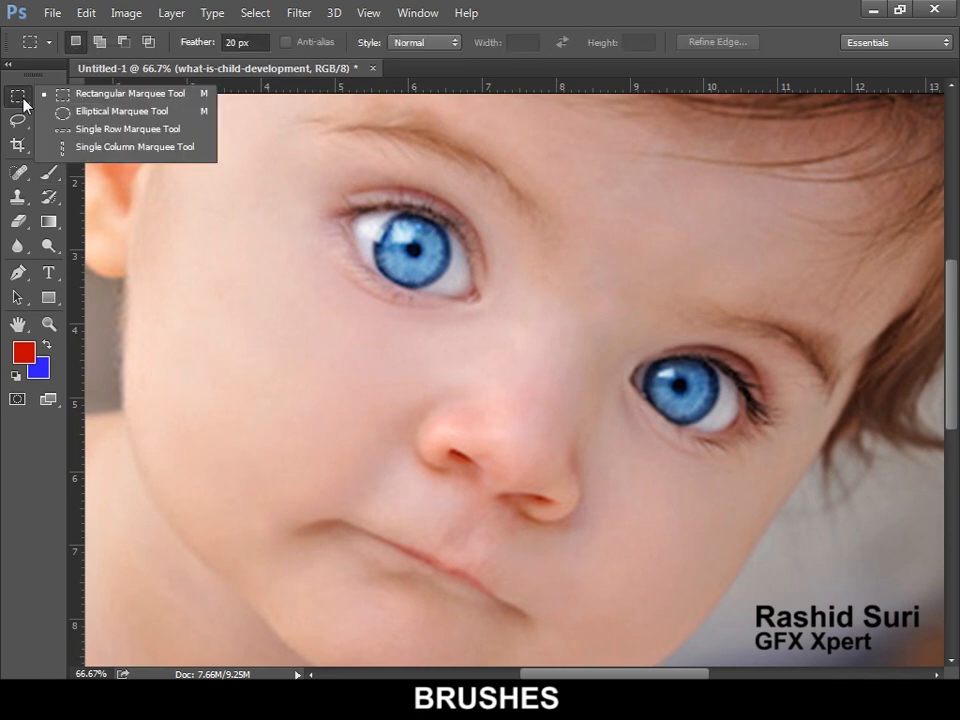
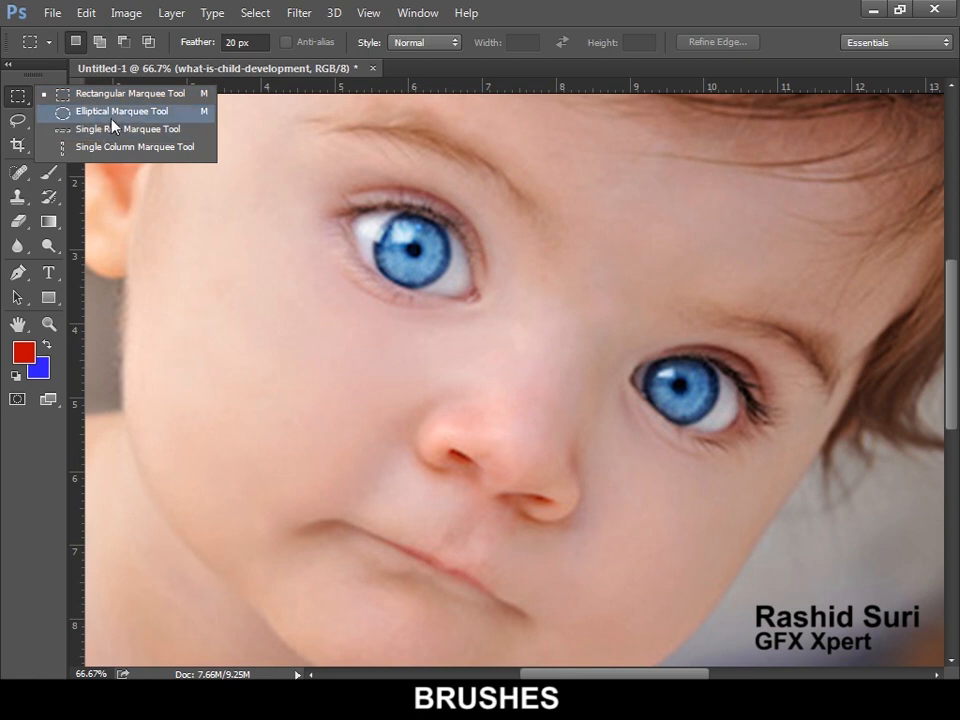
click(110, 111)
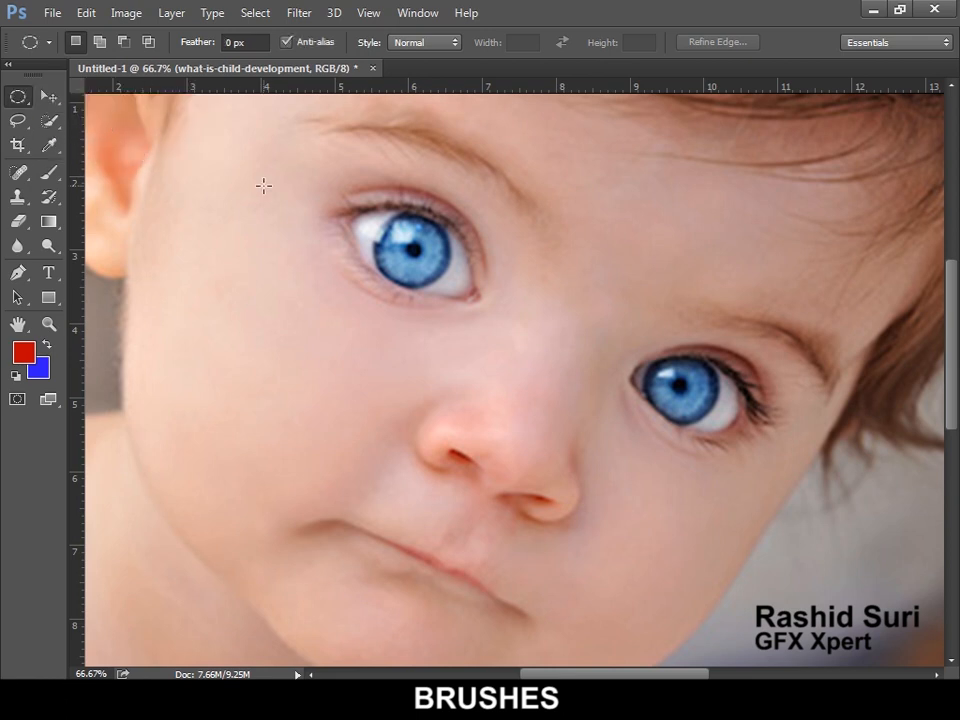
drag(265, 42, 164, 46)
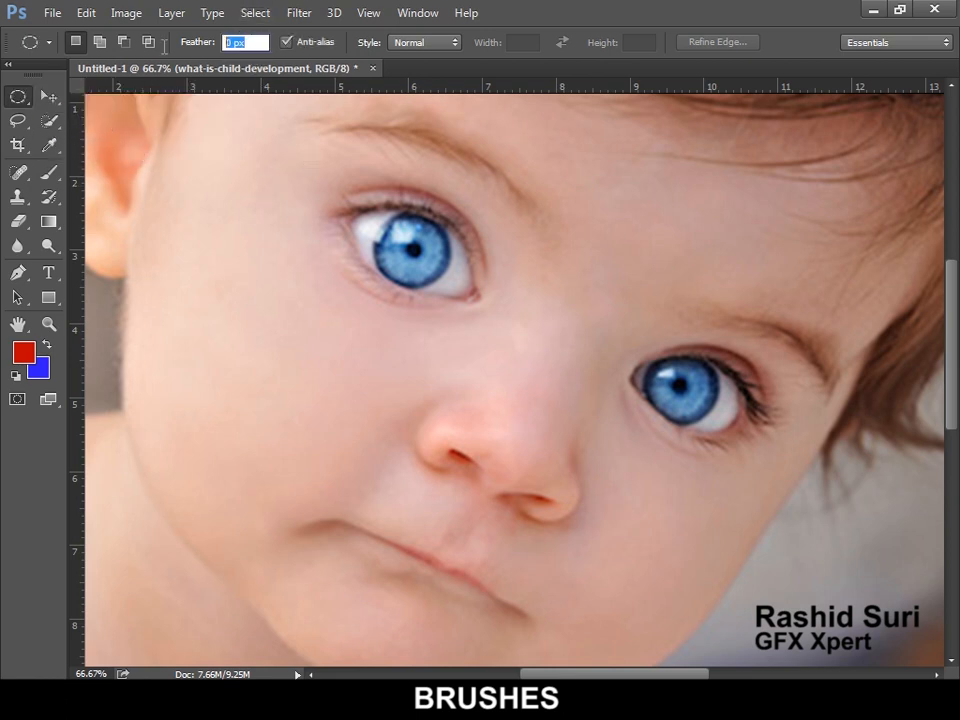
text(20)
drag(276, 161, 578, 340)
Transform the selection to follow the tilted eye, rotating it about 24.7° and narrowing its width to about 93%.
click(255, 12)
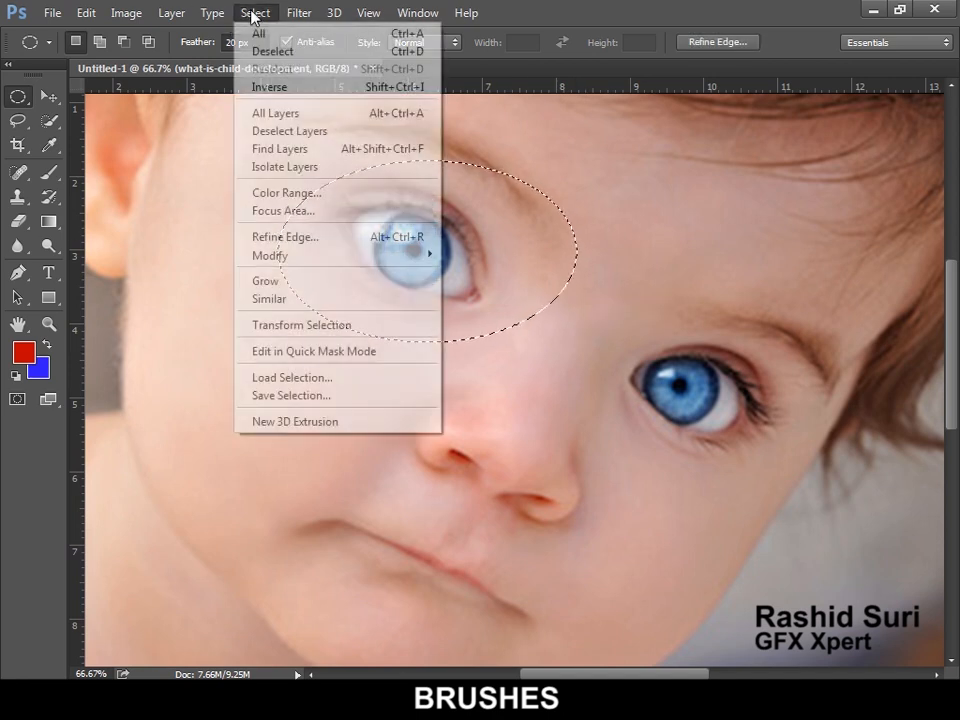
click(327, 325)
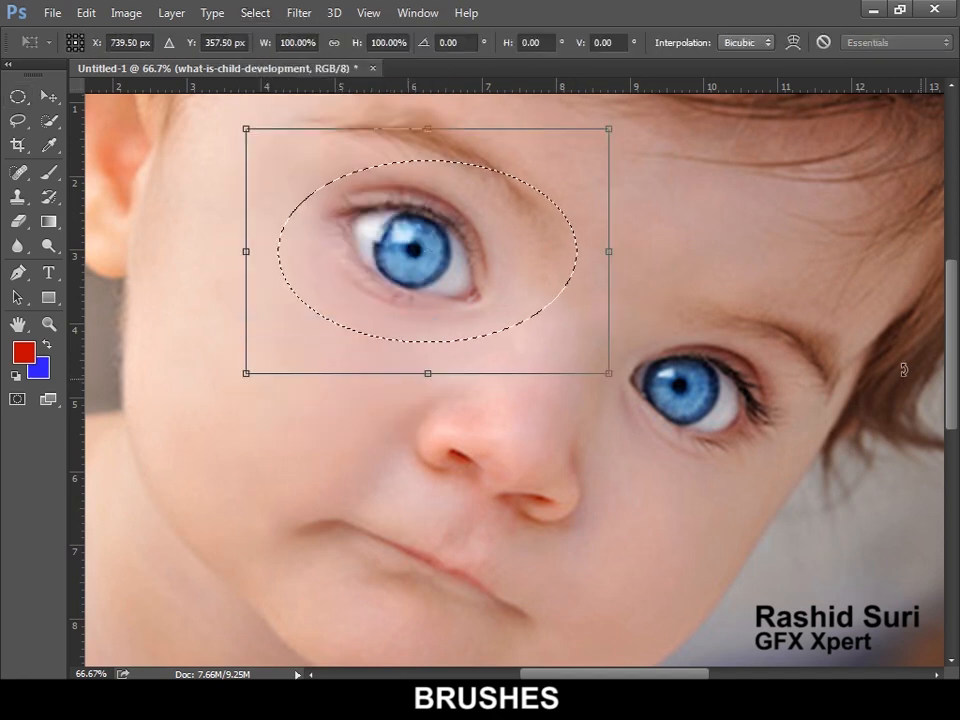
drag(633, 410, 581, 467)
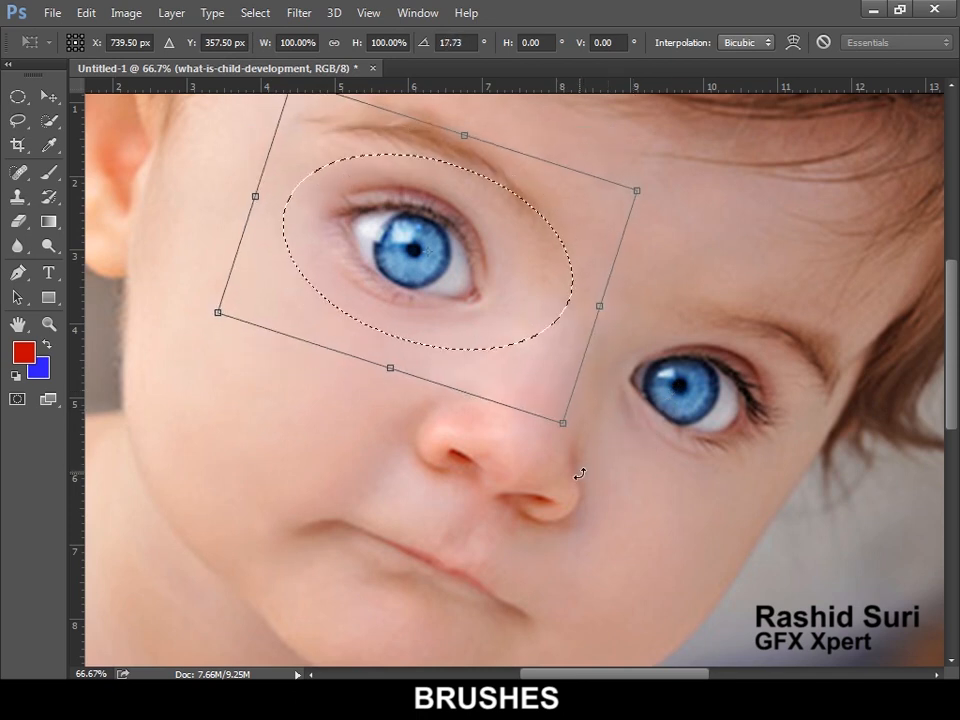
drag(491, 357, 484, 351)
drag(562, 442, 534, 446)
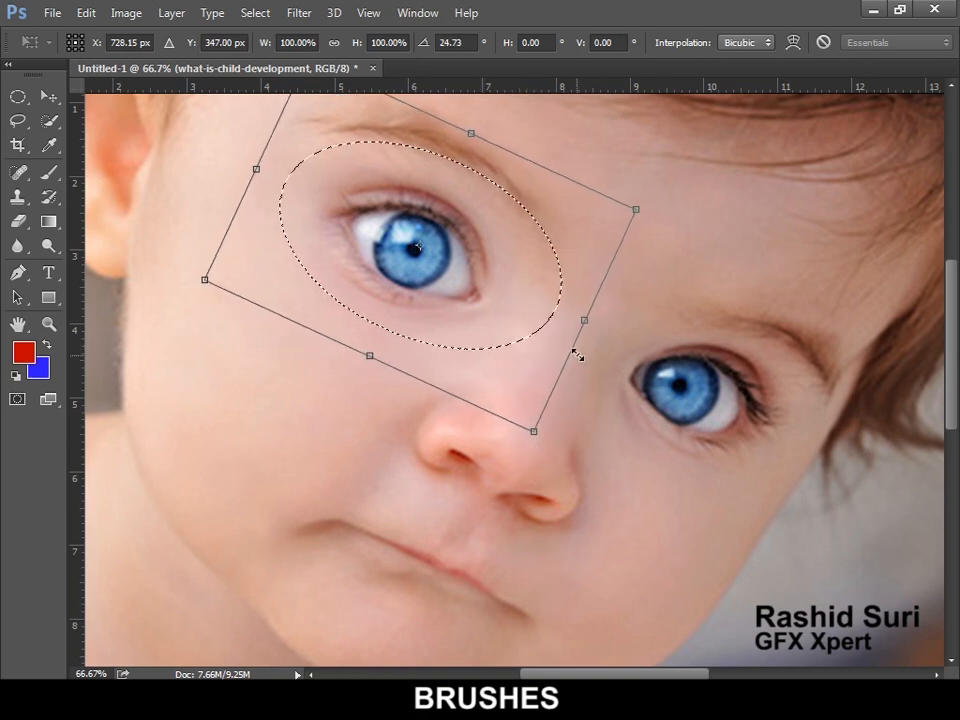
drag(585, 322, 563, 313)
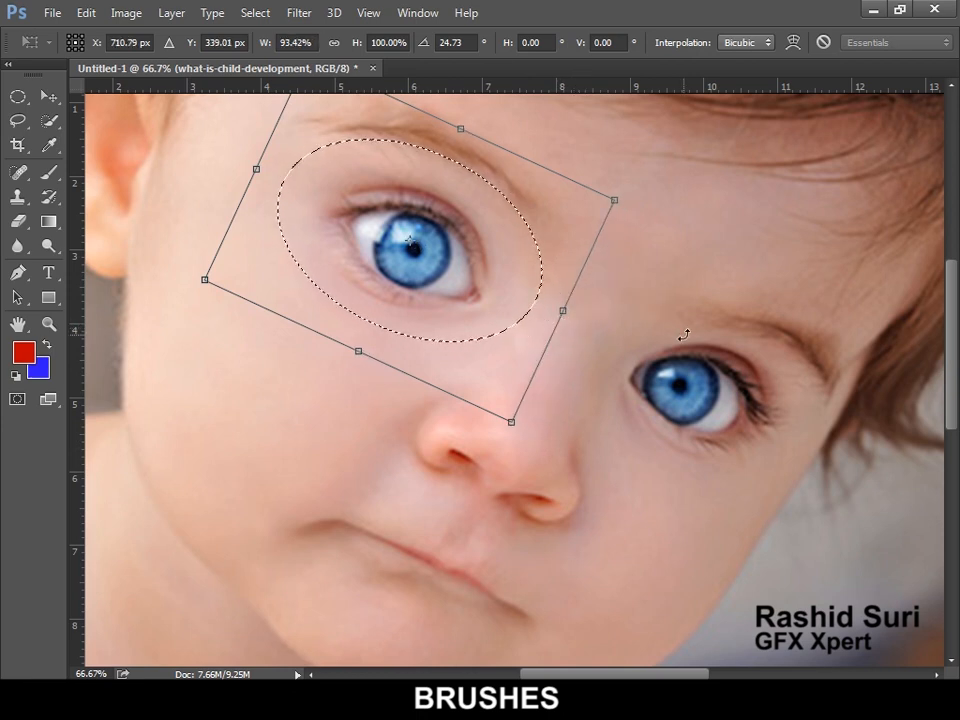
key(Return)
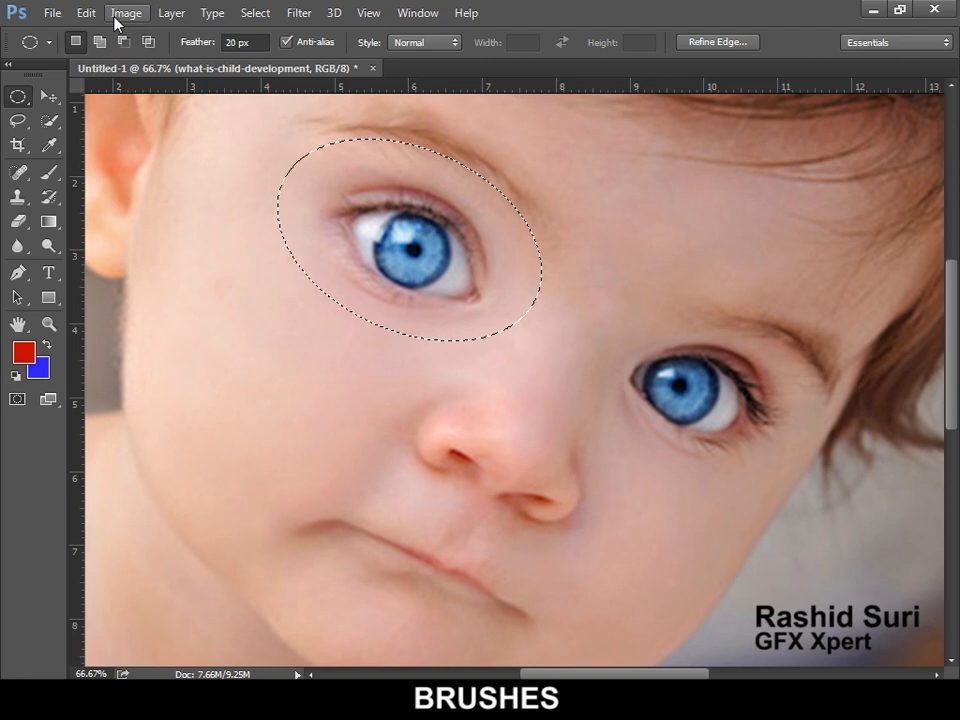
Define the selected eye as a brush preset named eye.
click(86, 13)
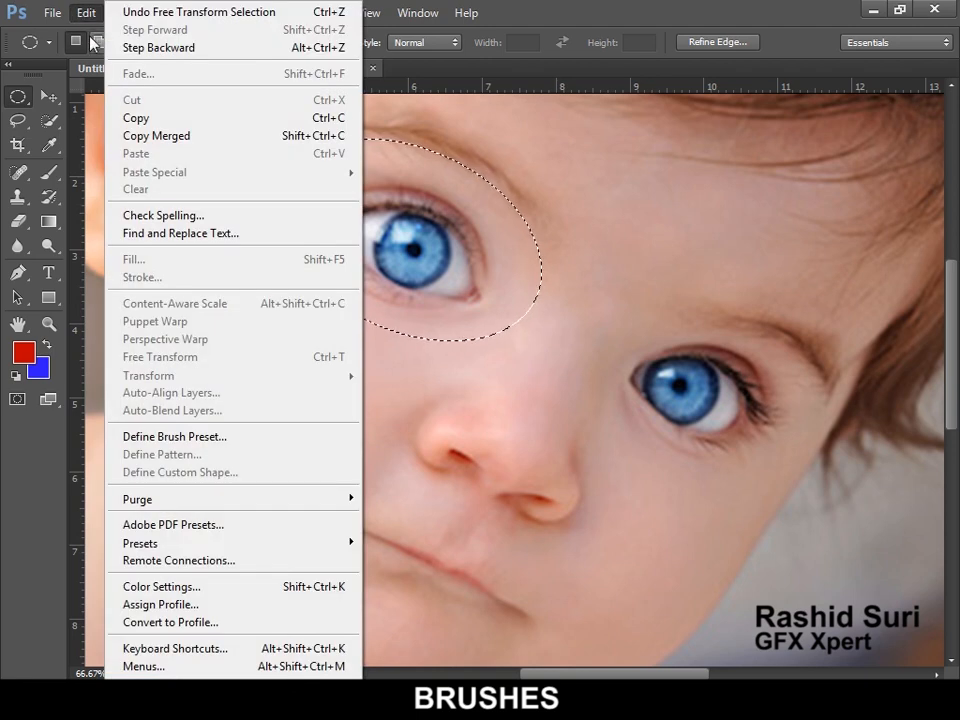
click(240, 437)
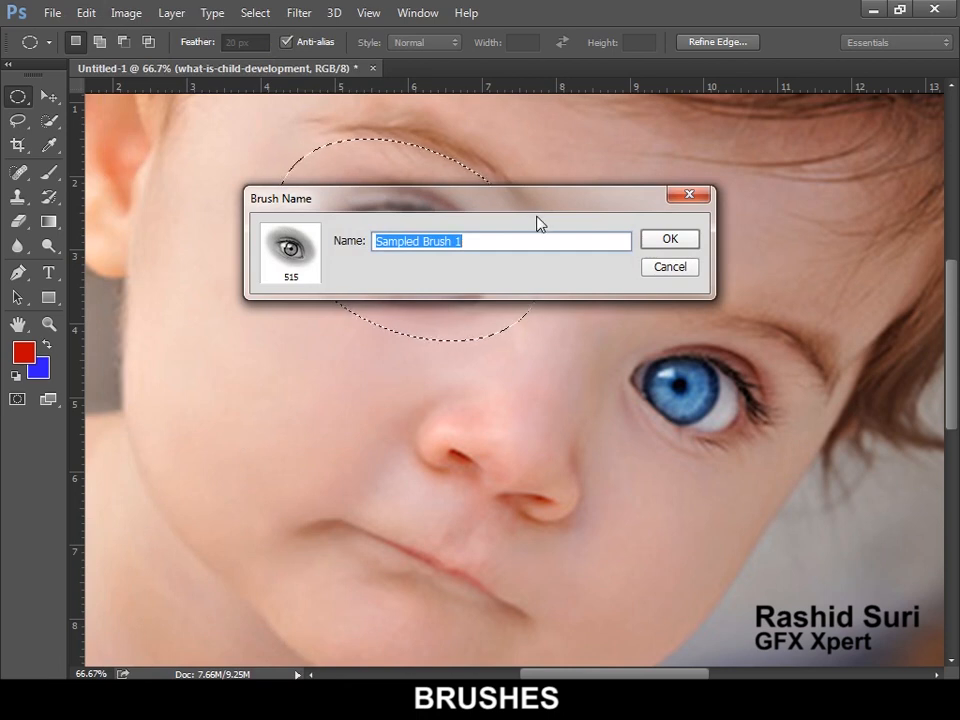
text(eyee)
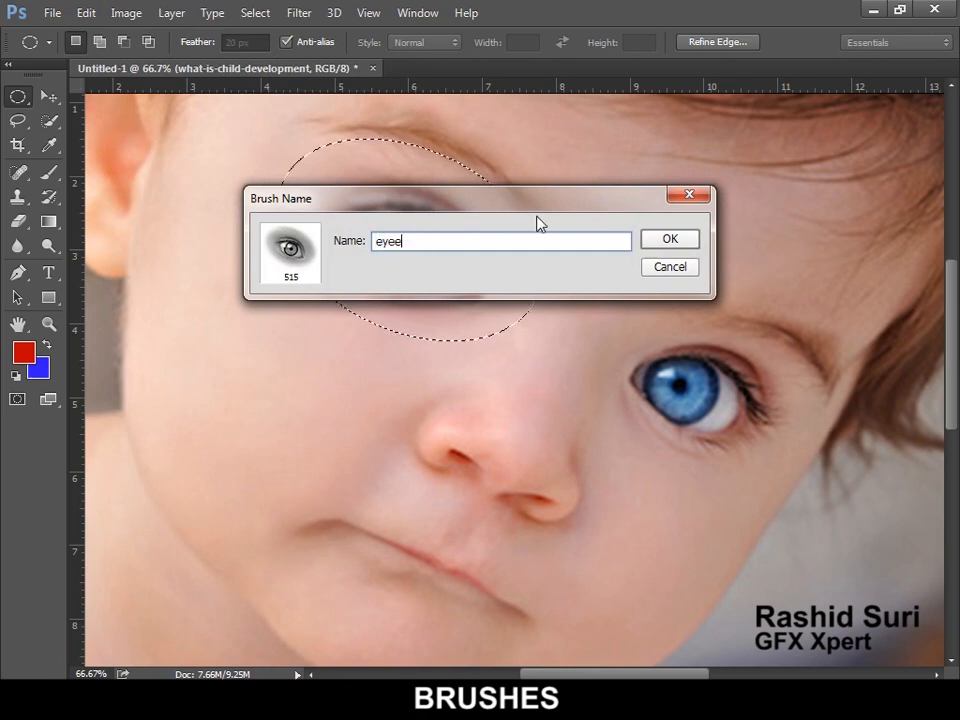
key(BackSpace)
click(670, 239)
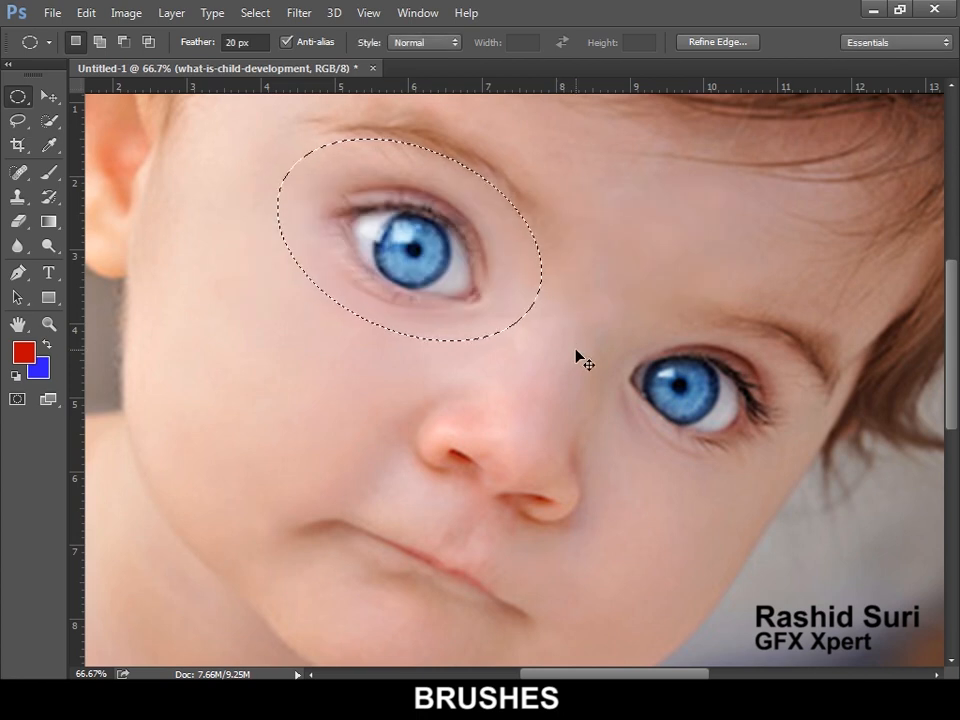
Remove the selection, hide the what-is-child-development layer and add a new empty layer above it.
key(ctrl+d)
alt+click(406, 309)
alt+click(406, 309)
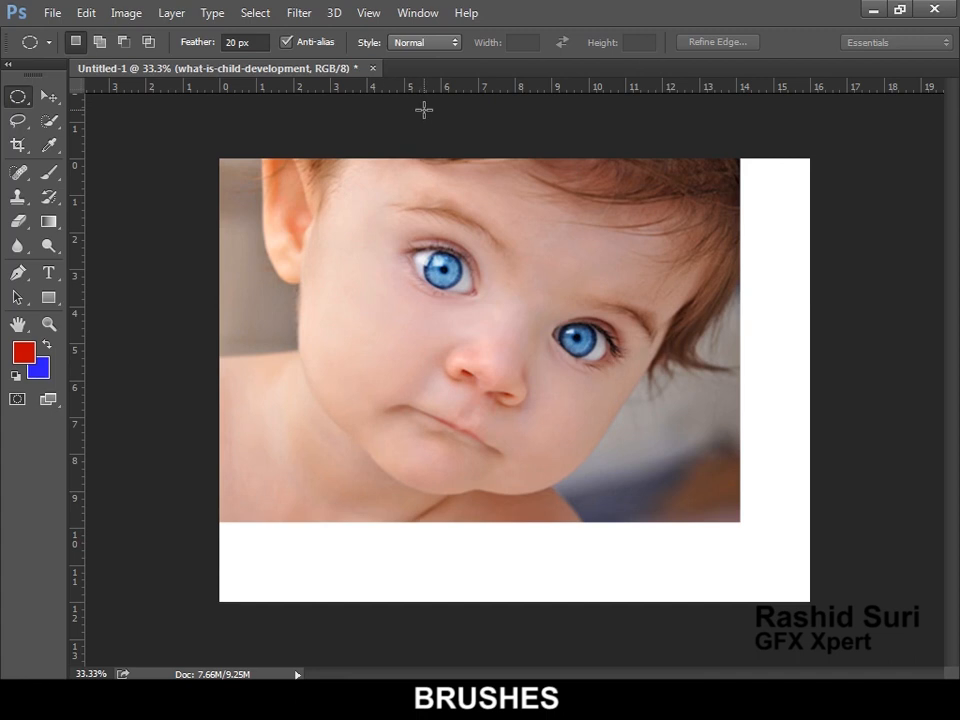
key(F7)
click(748, 124)
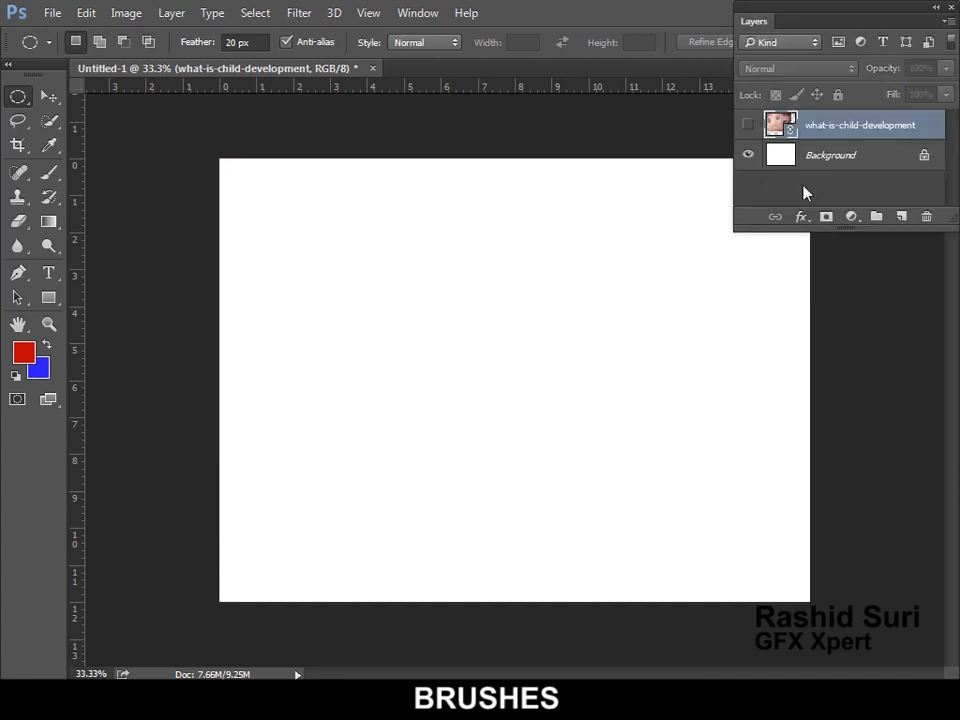
click(903, 216)
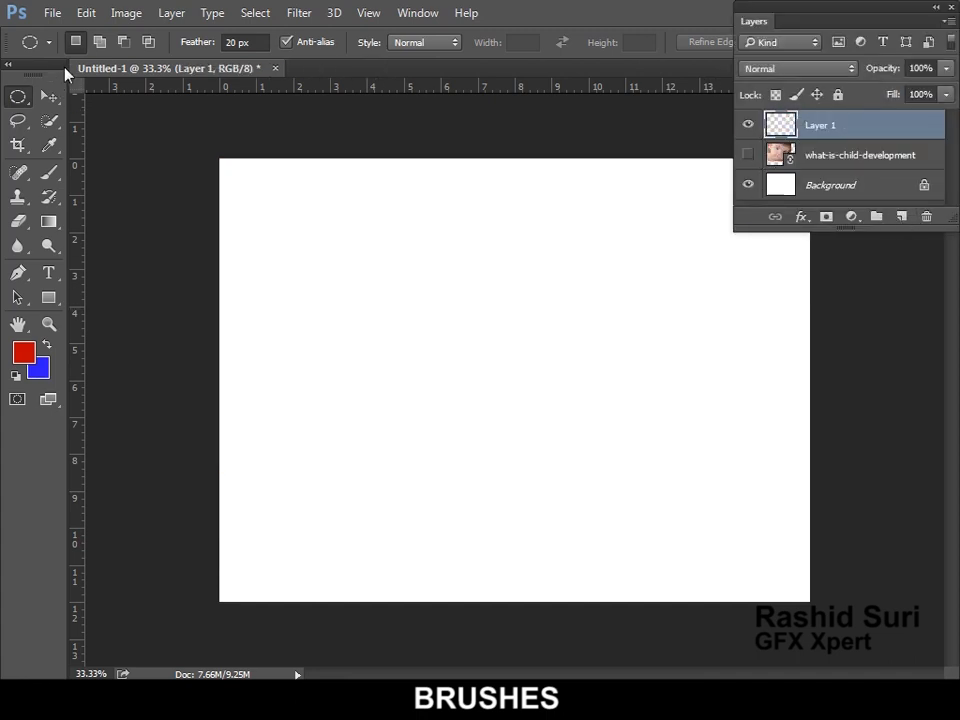
Stamp one red eye in the canvas's upper-left corner using the 515 px sampled eye brush.
click(49, 172)
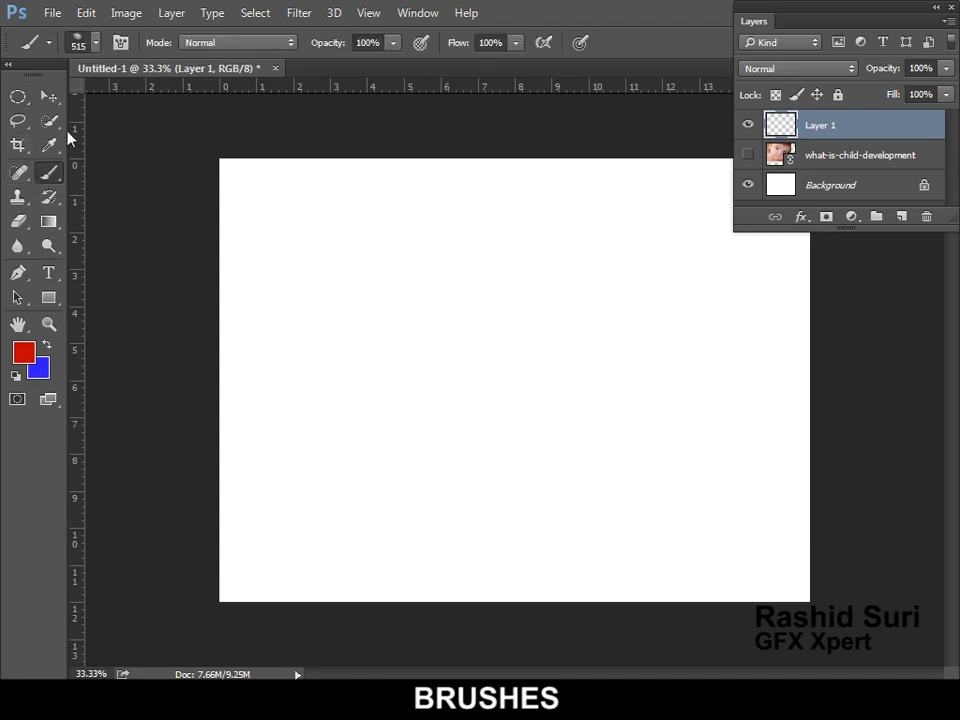
click(98, 43)
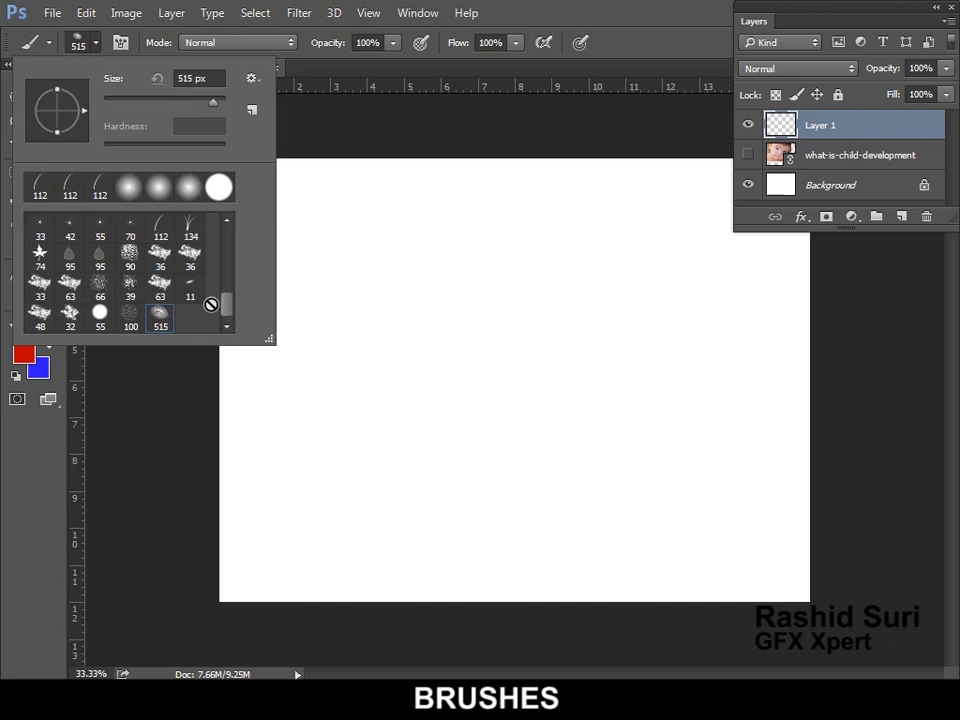
click(95, 43)
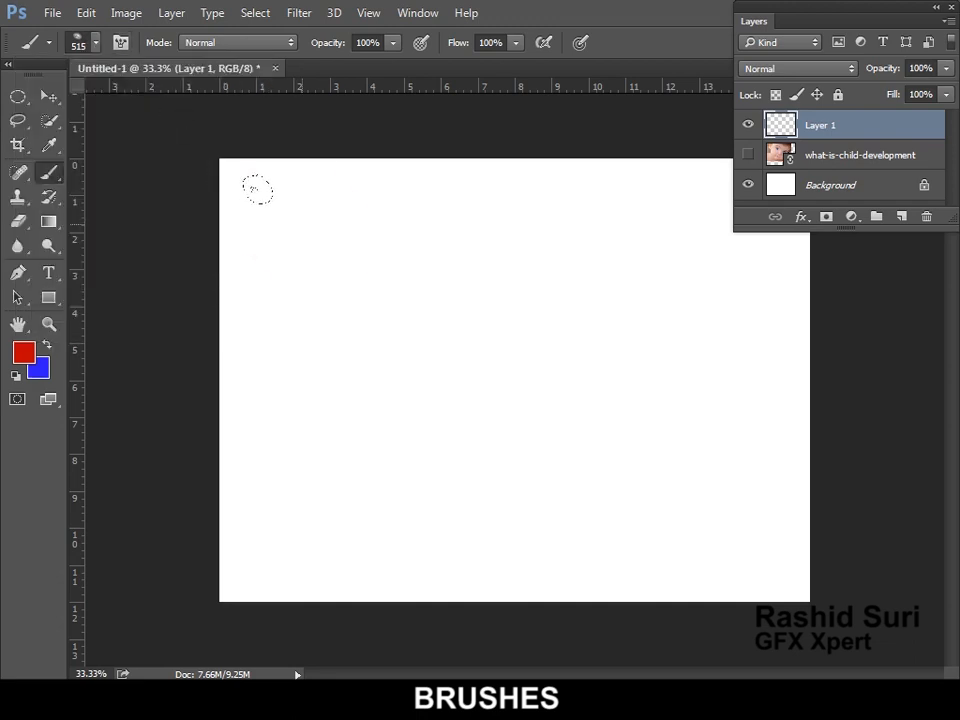
click(302, 224)
ctrl+click(607, 377)
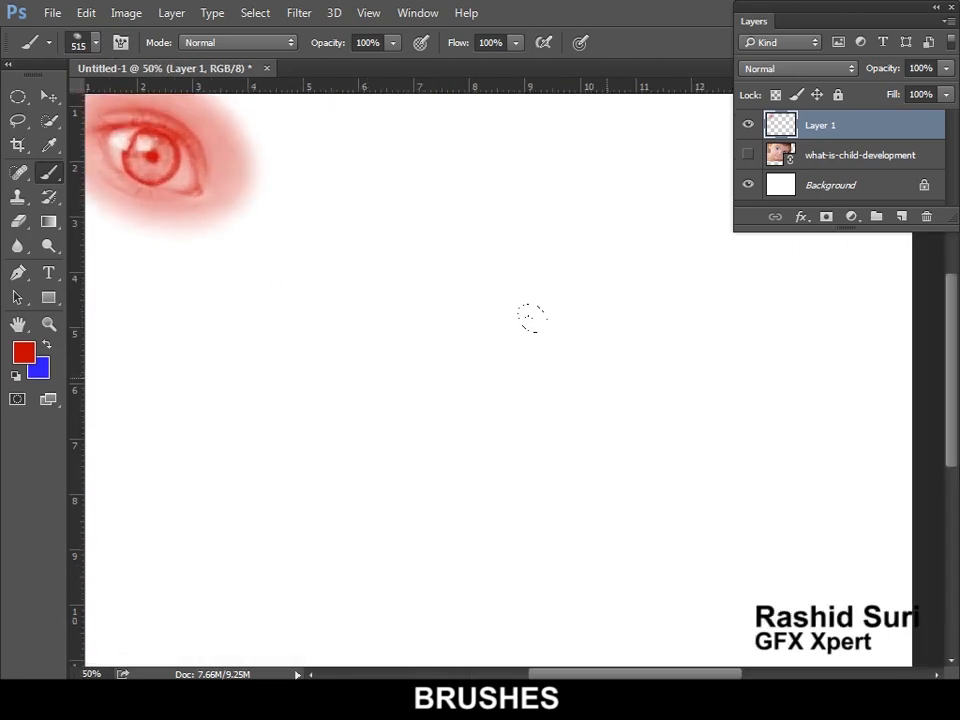
drag(529, 354, 647, 414)
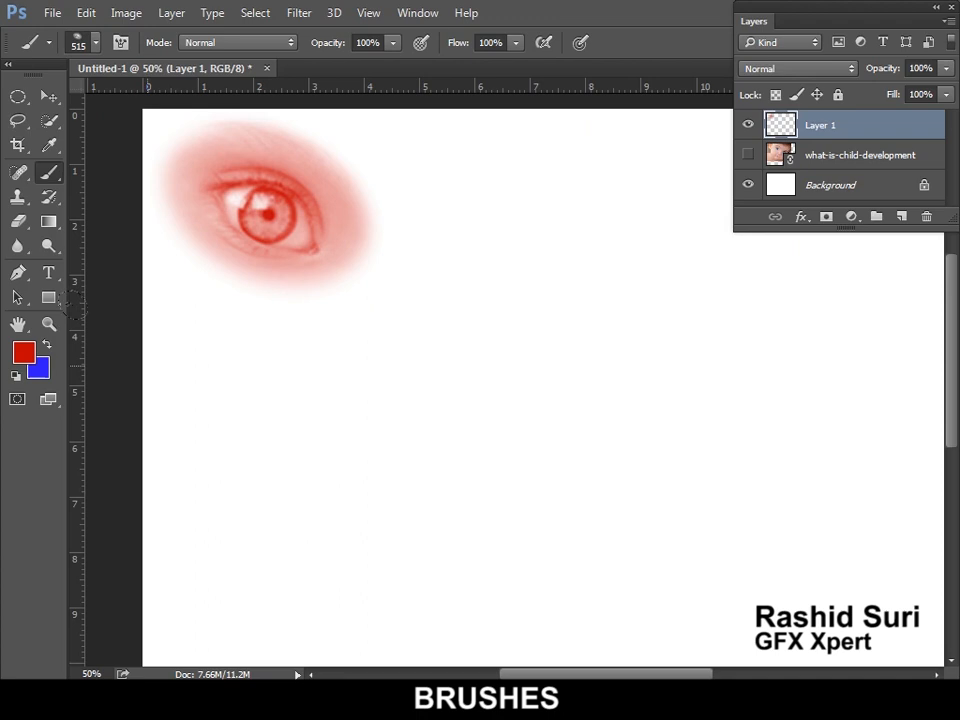
Swap the foreground color to blue and stamp seven eyes along the upper, left and lower edges of the canvas.
click(490, 210)
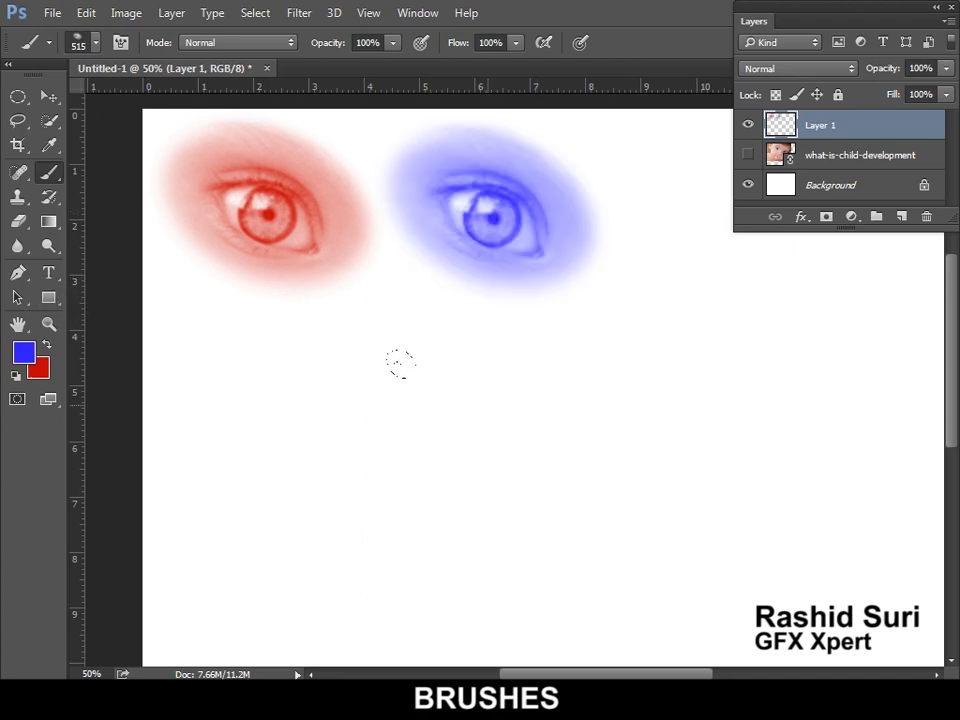
alt+click(610, 389)
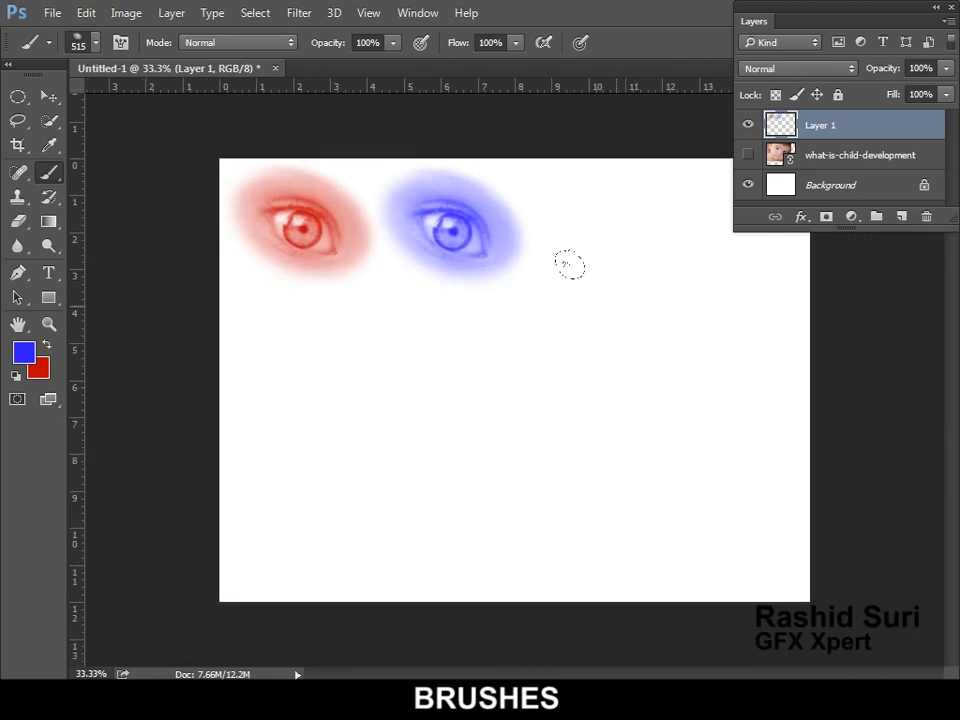
click(540, 204)
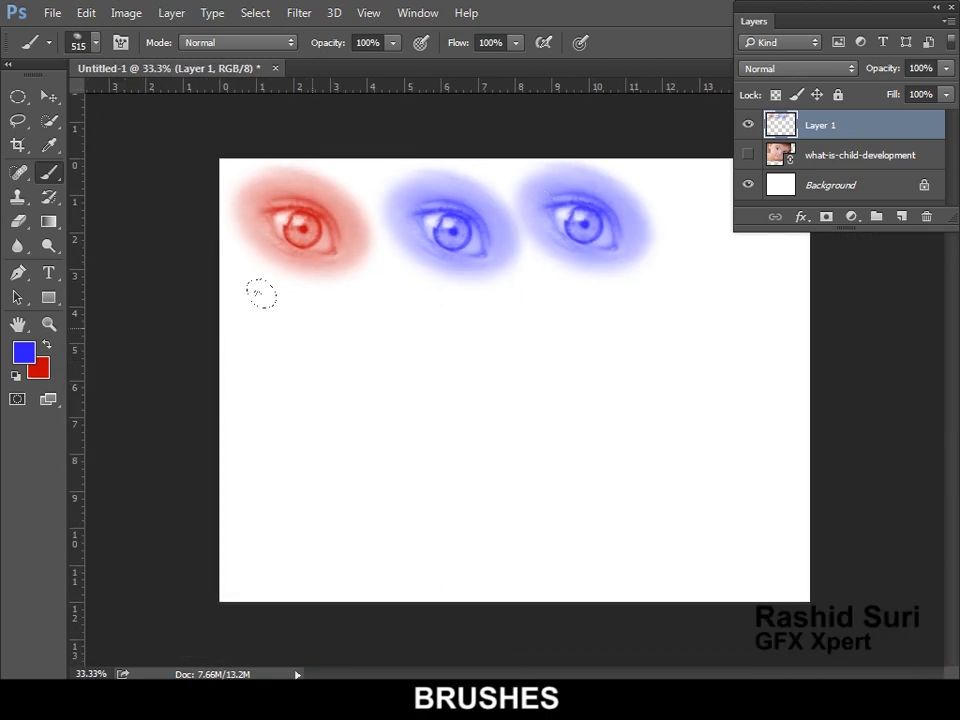
click(291, 322)
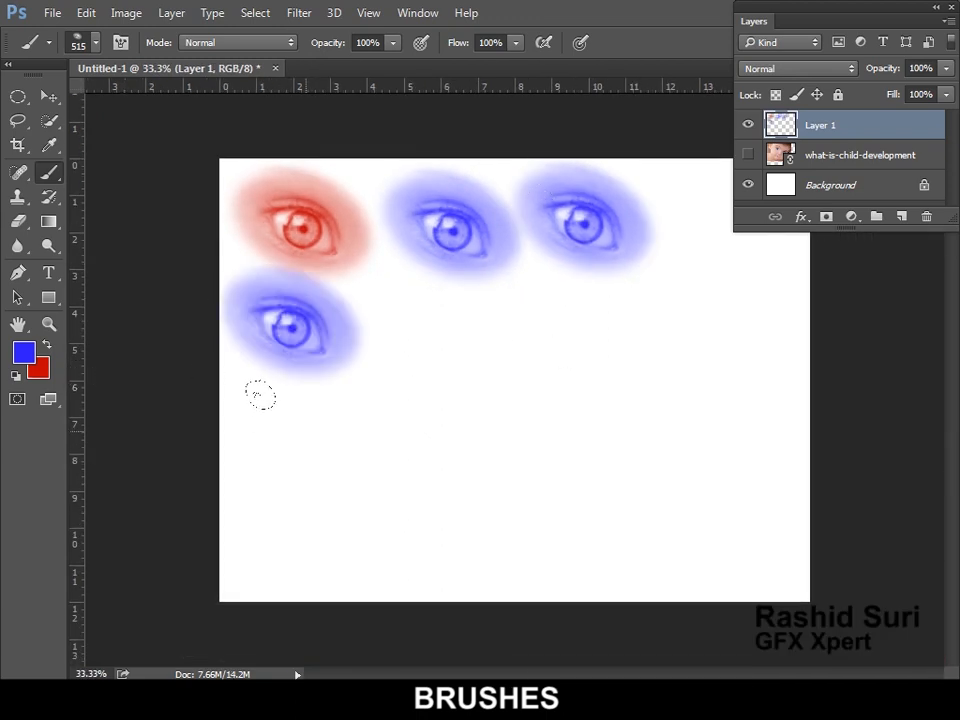
click(303, 430)
click(252, 500)
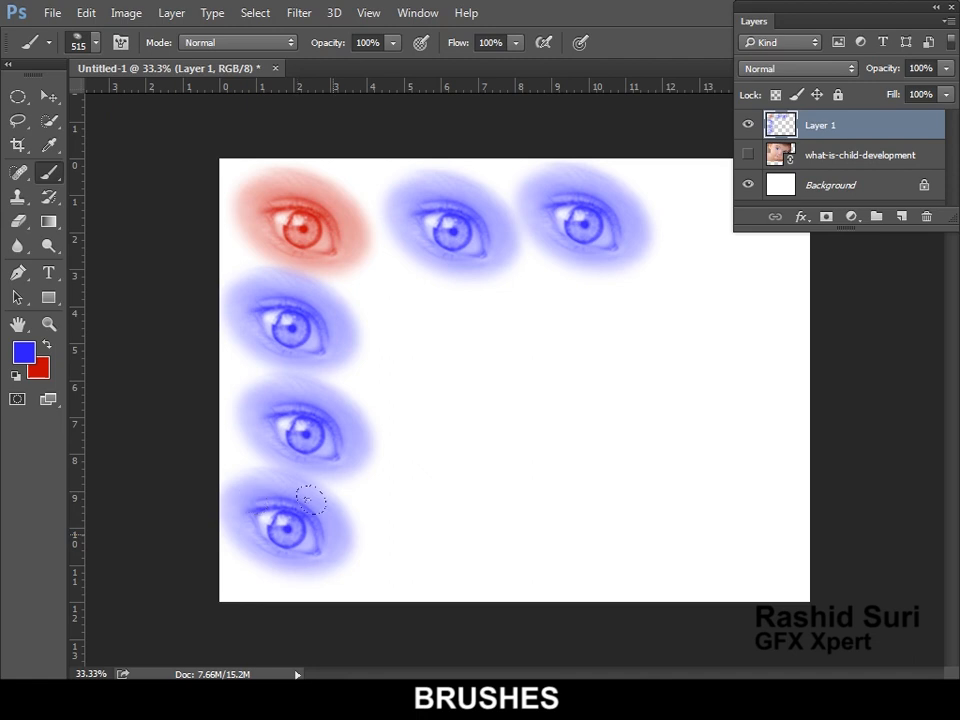
click(386, 505)
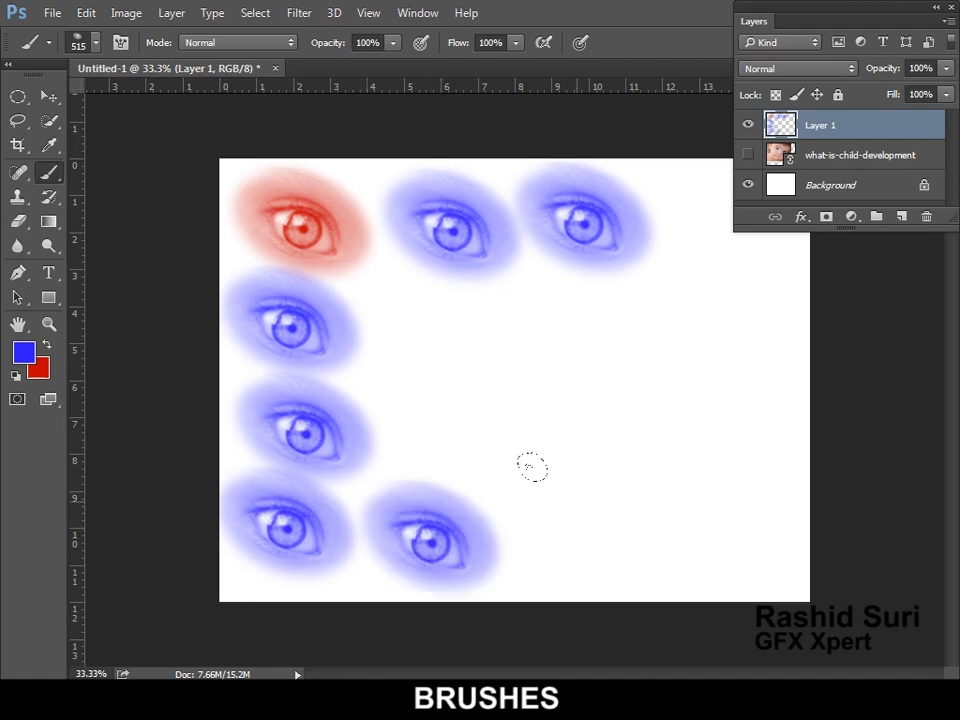
click(522, 508)
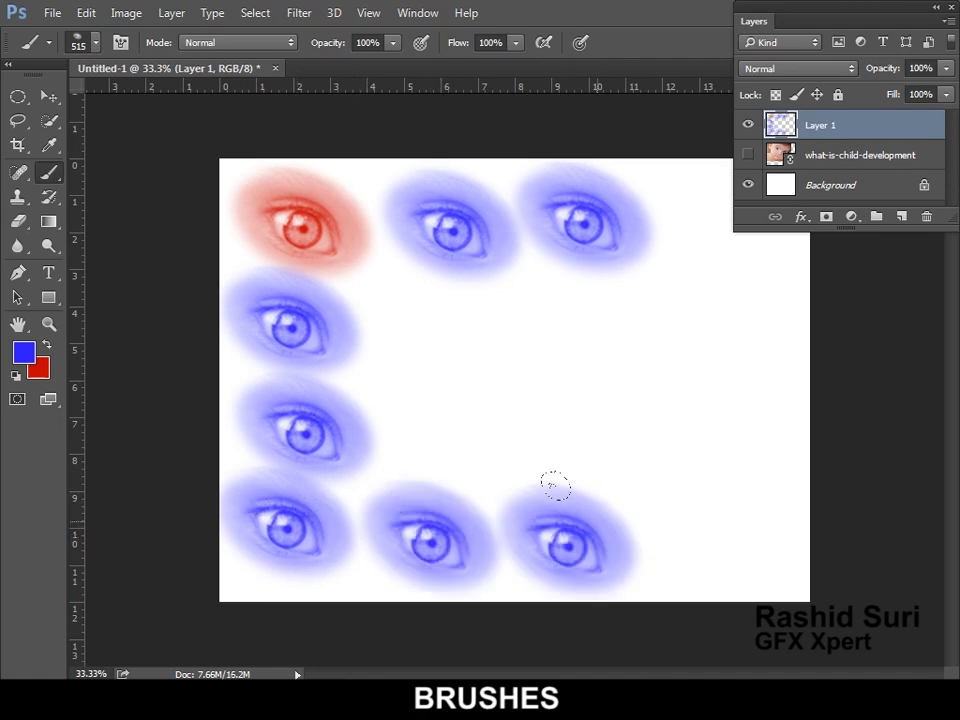
Select the whole canvas and delete all the eye stamps from Layer 1.
key(ctrl+a)
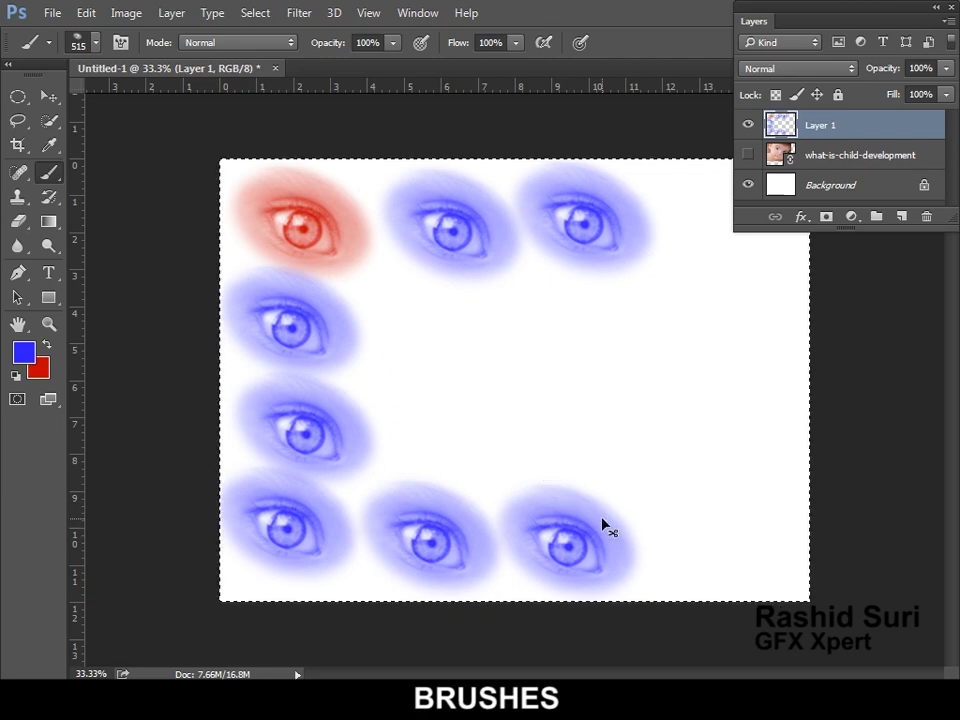
key(Delete)
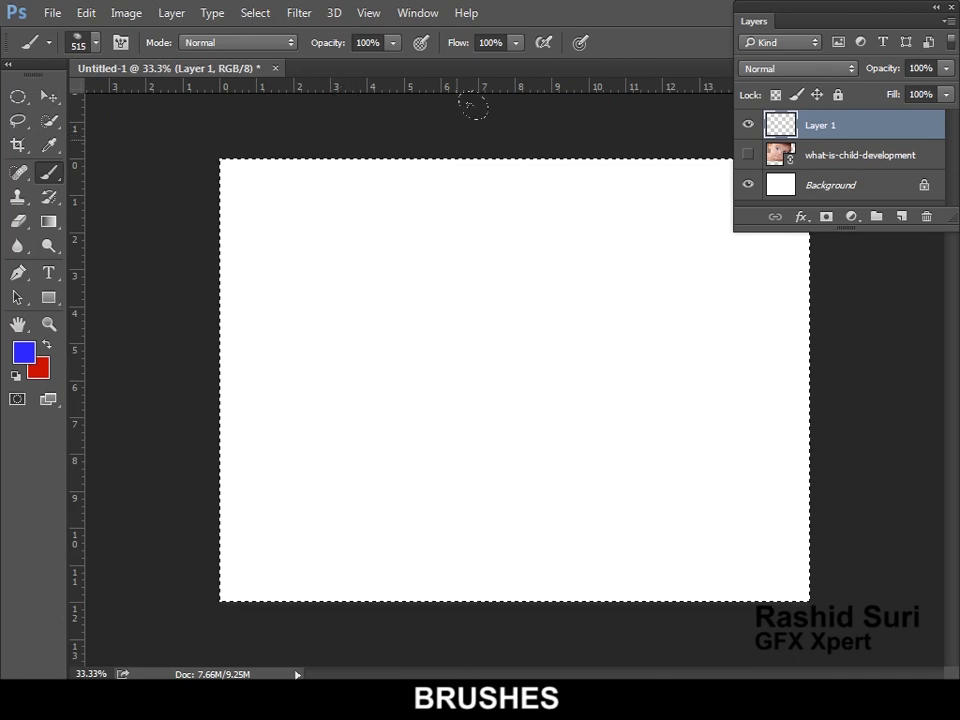
Enable Shape Dynamics with 78% Size Jitter and set the eye brush's Spacing to 97%.
click(121, 43)
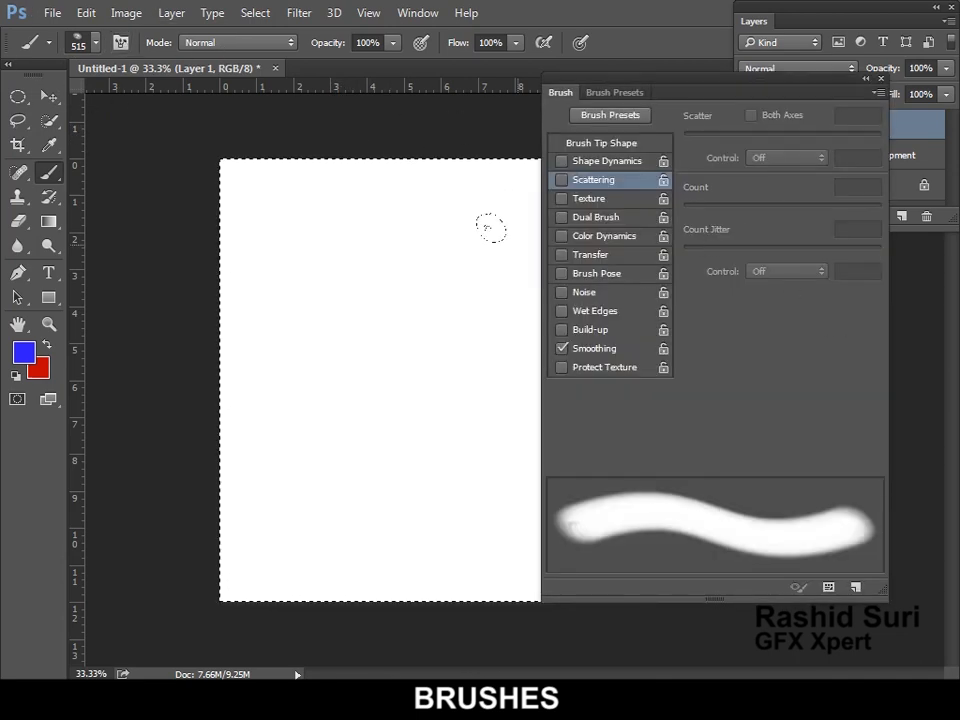
click(612, 163)
drag(686, 137, 840, 137)
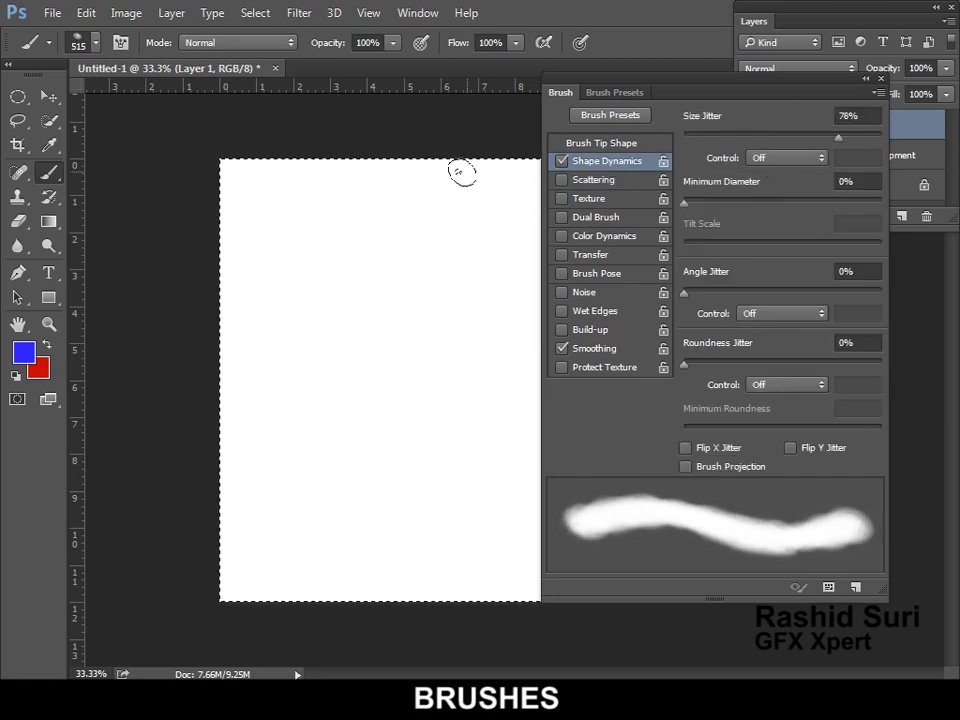
click(645, 145)
drag(696, 431, 781, 437)
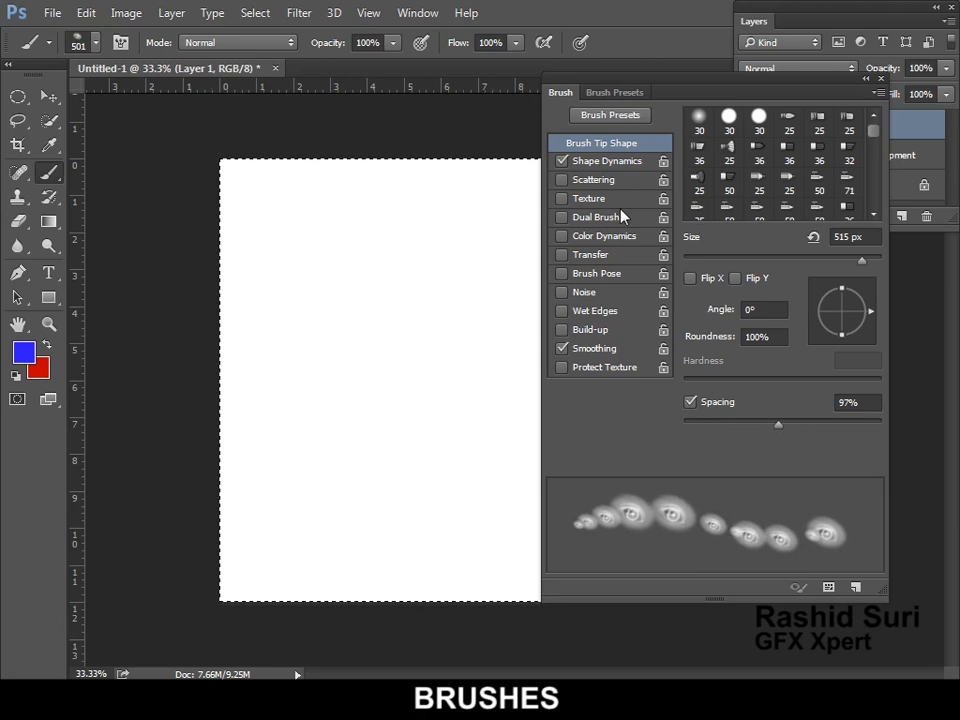
Enable Scattering for the eye brush at 659% with a Count of 4, and set its Angle Jitter to 38%.
click(632, 180)
drag(693, 136, 815, 138)
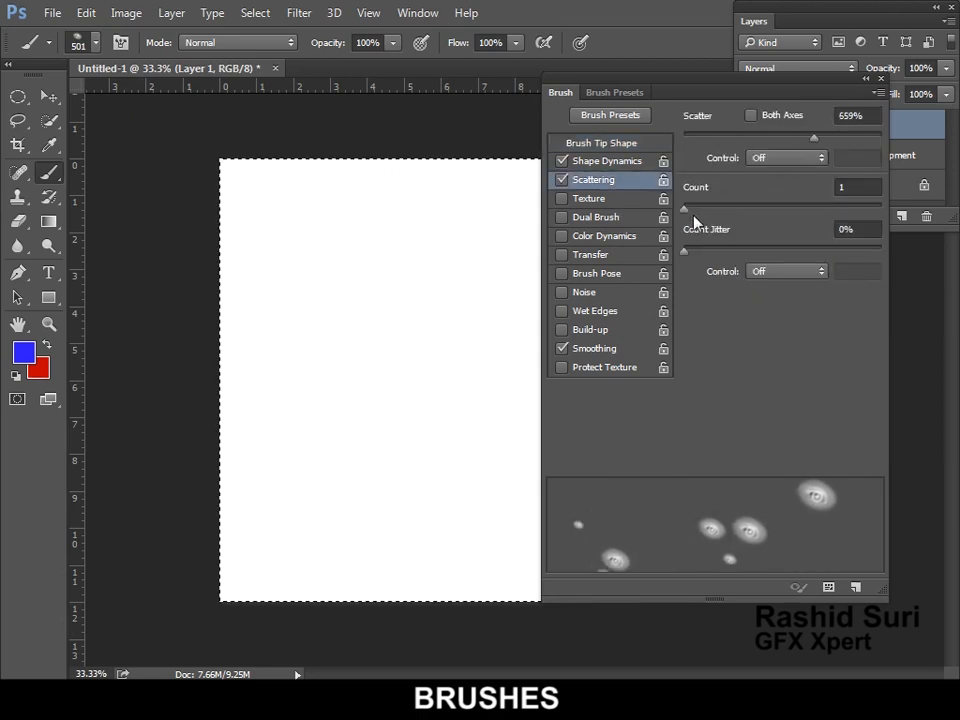
drag(685, 208, 721, 208)
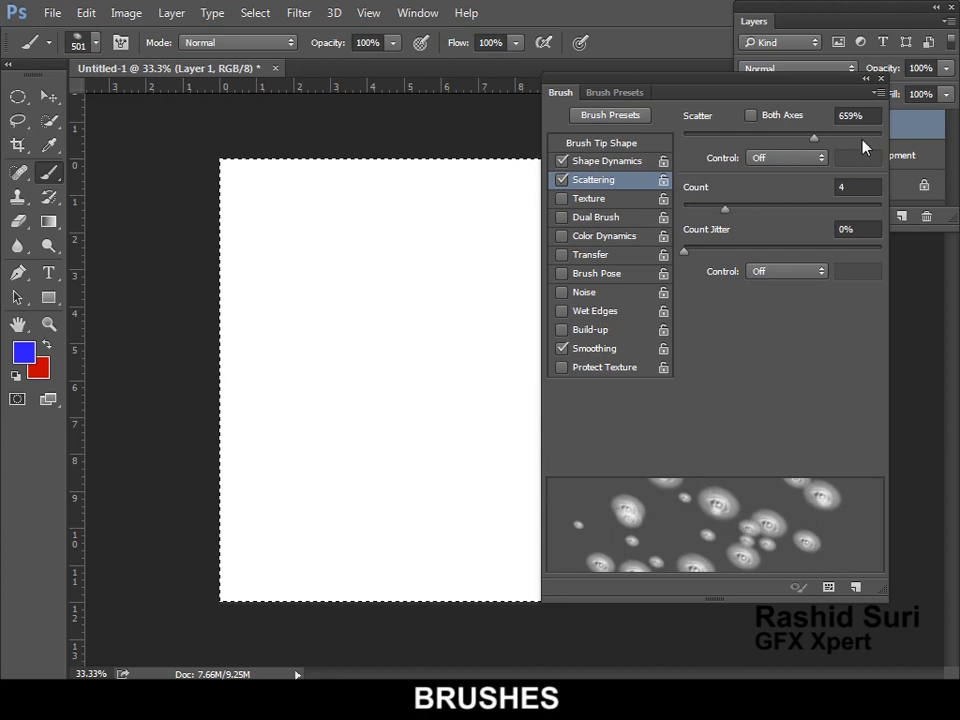
click(613, 162)
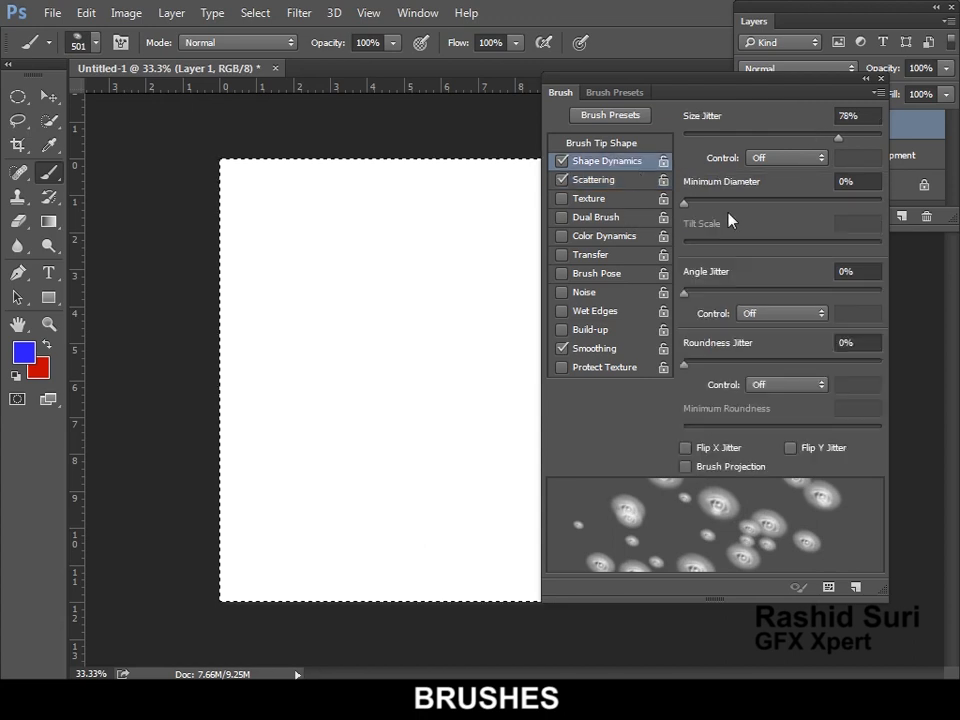
drag(684, 293, 758, 293)
click(880, 79)
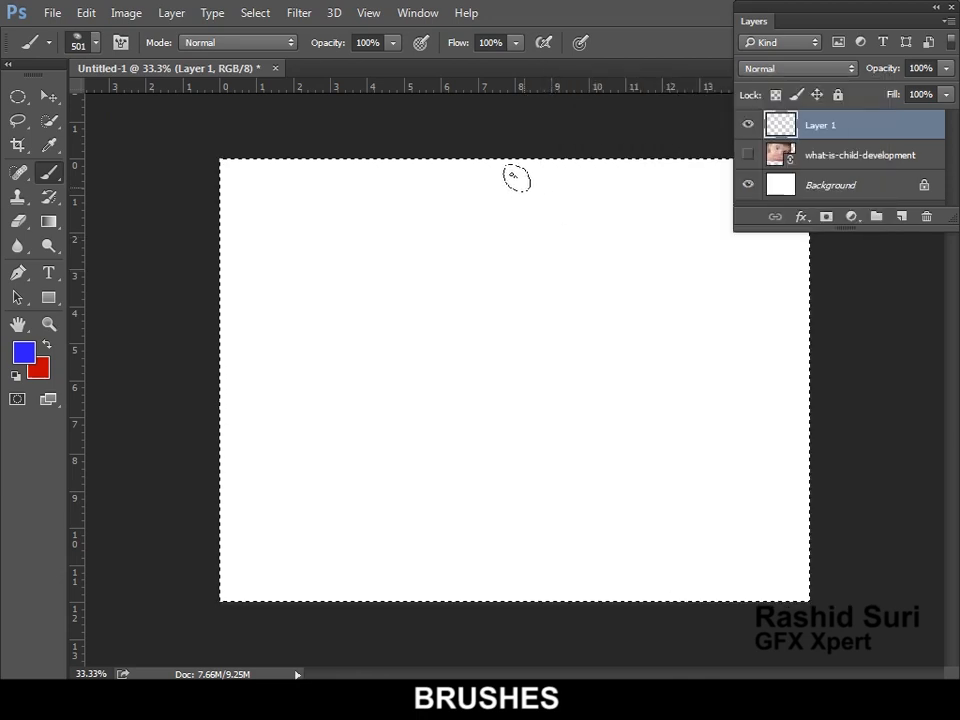
Paint a diagonal test stroke of scattered blue eyes across the canvas and clear it from Layer 1.
mouse_move(306, 219)
mouse_down()
mouse_move(418, 274)
mouse_move(676, 334)
mouse_move(795, 377)
mouse_move(696, 517)
mouse_move(356, 504)
mouse_move(296, 459)
mouse_move(574, 529)
mouse_up()
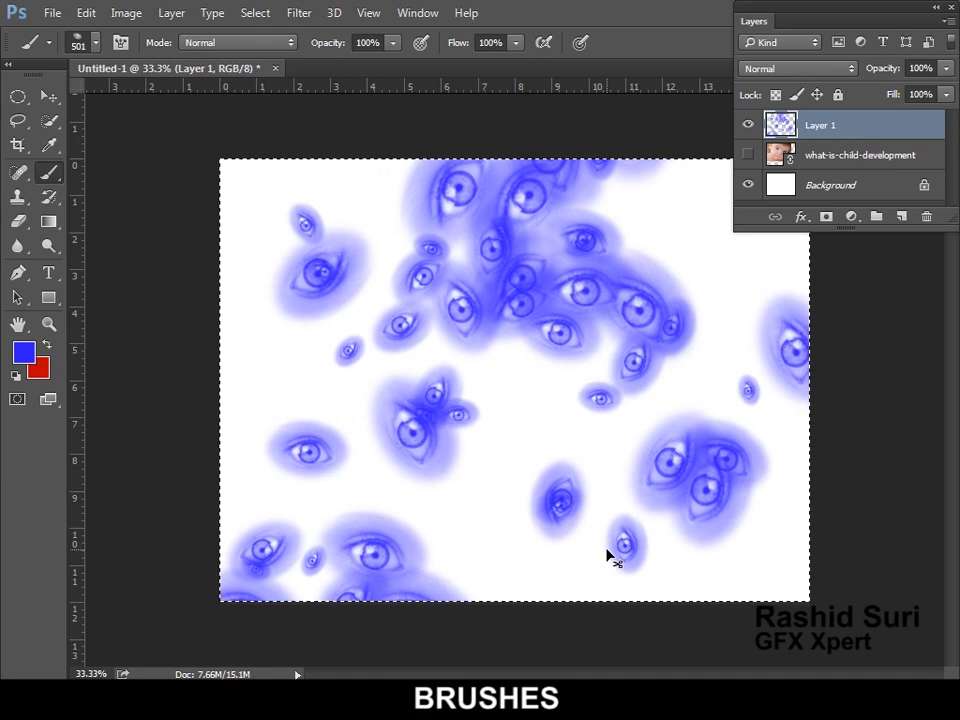
key(Delete)
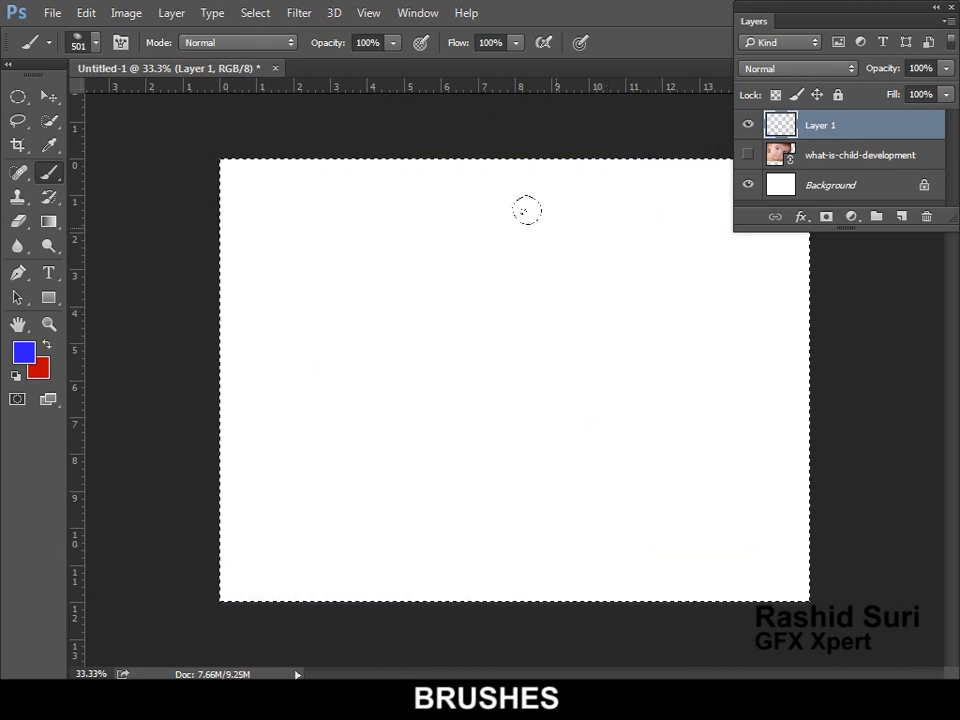
Enable Color Dynamics for the eye brush with 29% Brightness Jitter, keeping Texture switched off.
click(119, 42)
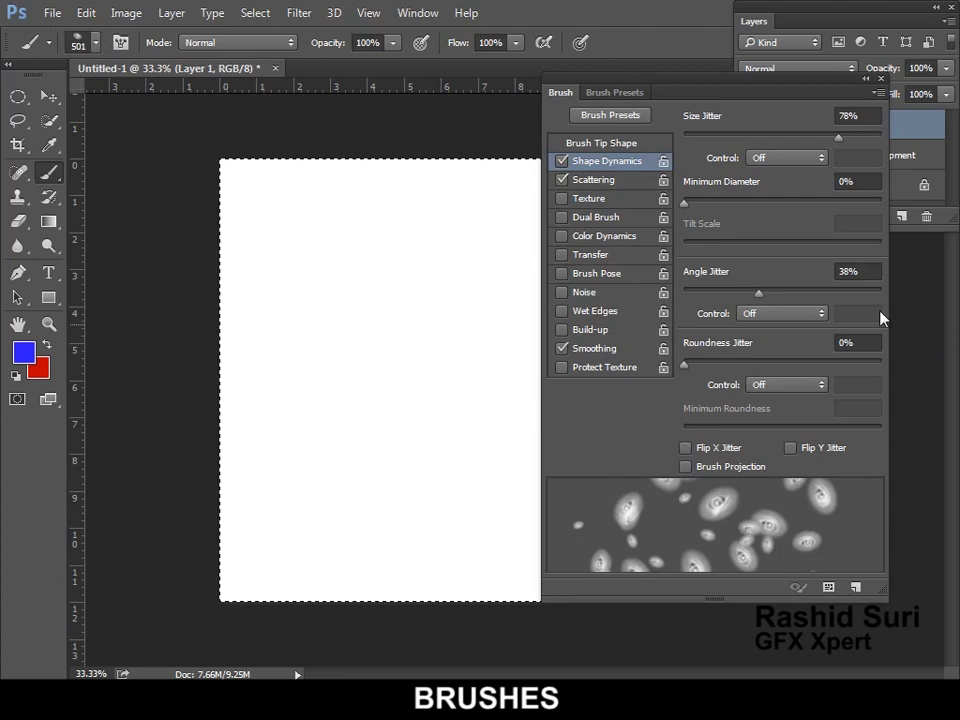
click(562, 199)
click(578, 199)
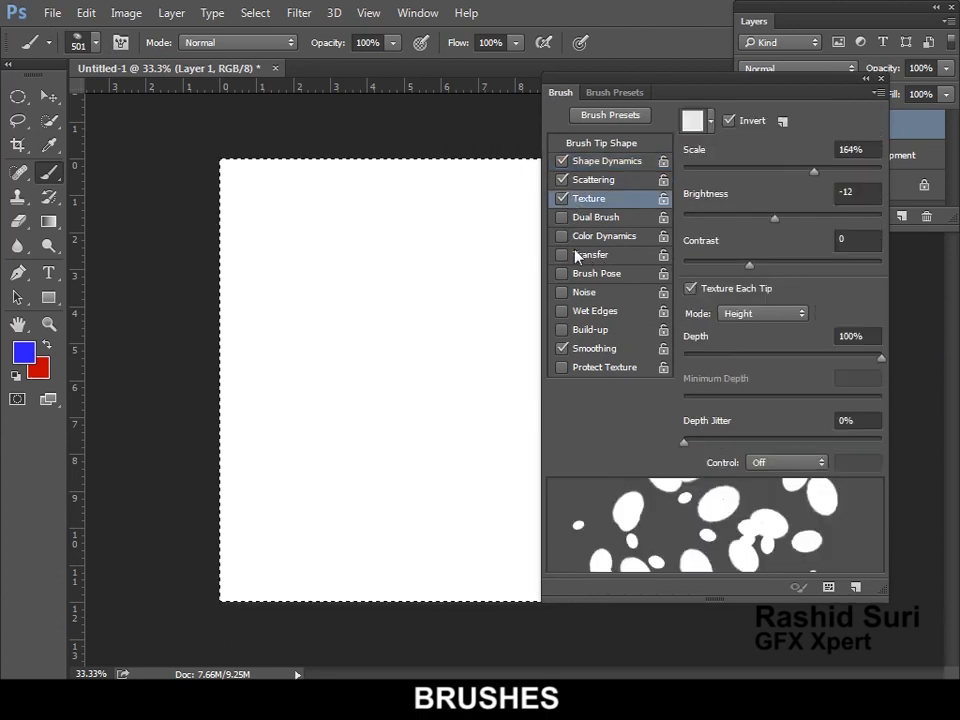
click(572, 237)
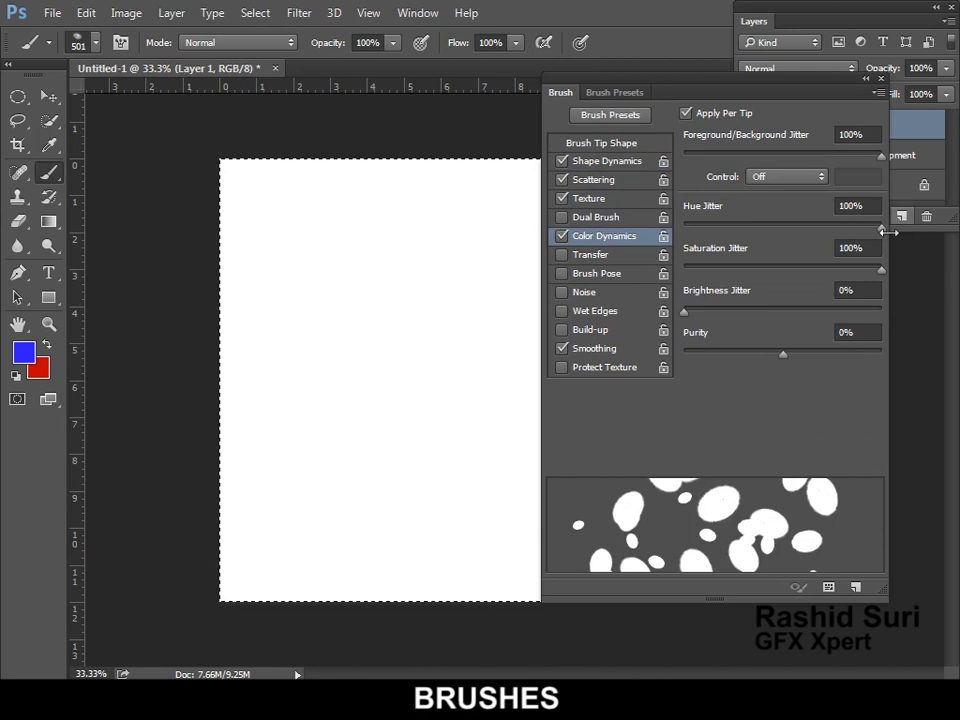
drag(686, 312, 742, 315)
click(877, 91)
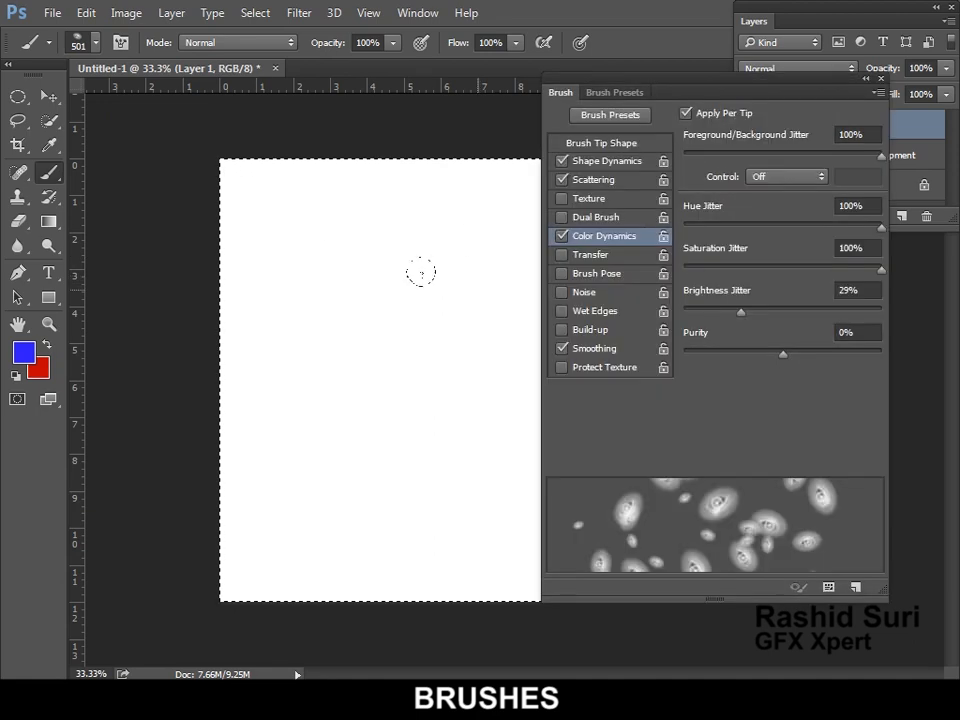
Paint two test strokes of multicolored scattered eyes across the canvas, clearing Layer 1 after each one.
mouse_move(306, 236)
mouse_down()
mouse_move(474, 358)
mouse_move(487, 418)
mouse_up()
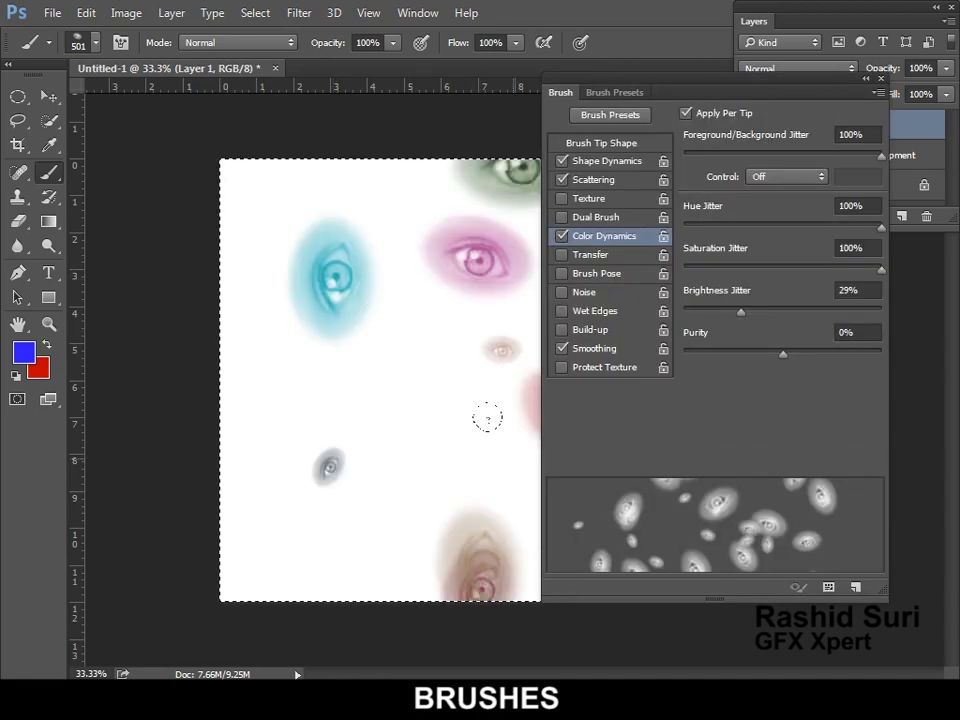
click(878, 79)
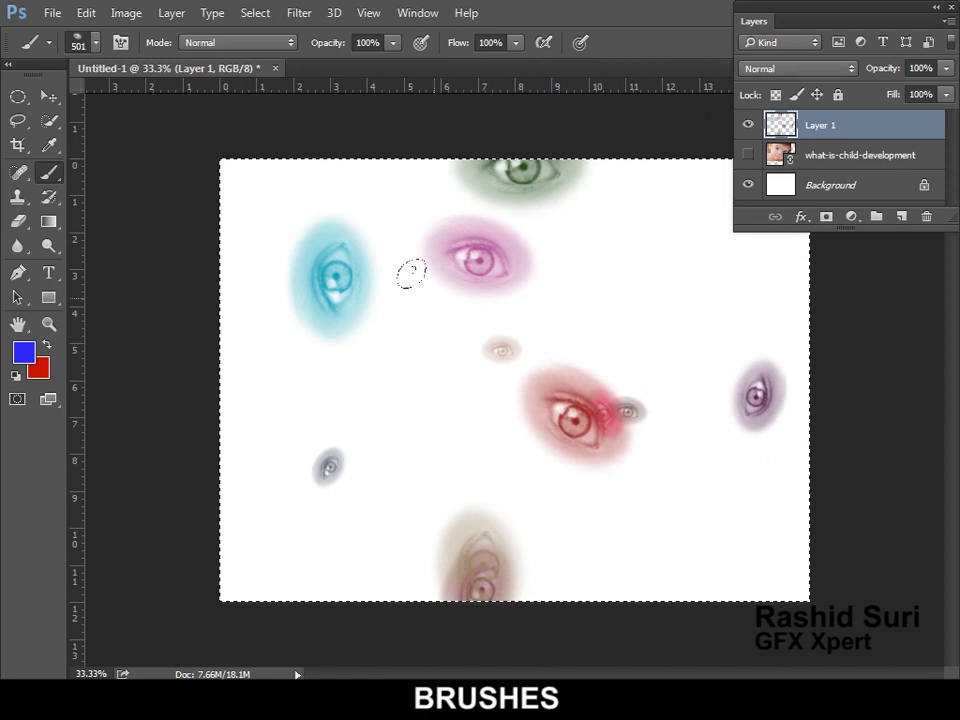
key(Delete)
mouse_move(240, 171)
mouse_down()
mouse_move(803, 285)
mouse_move(723, 395)
mouse_move(484, 480)
mouse_move(450, 471)
mouse_move(246, 508)
mouse_move(876, 600)
mouse_move(821, 444)
mouse_up()
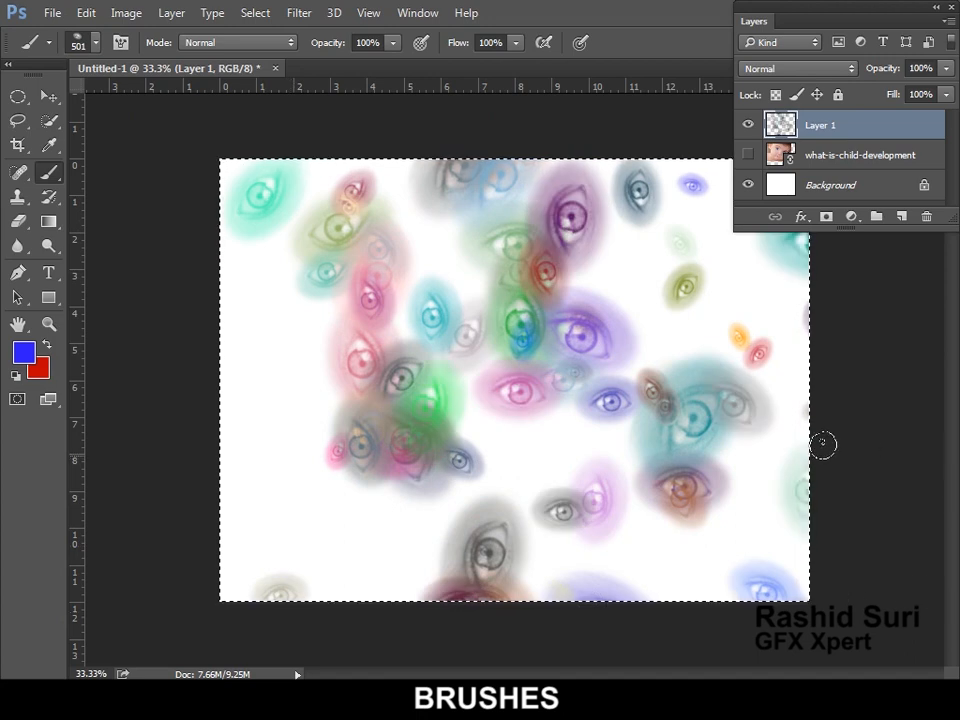
key(Delete)
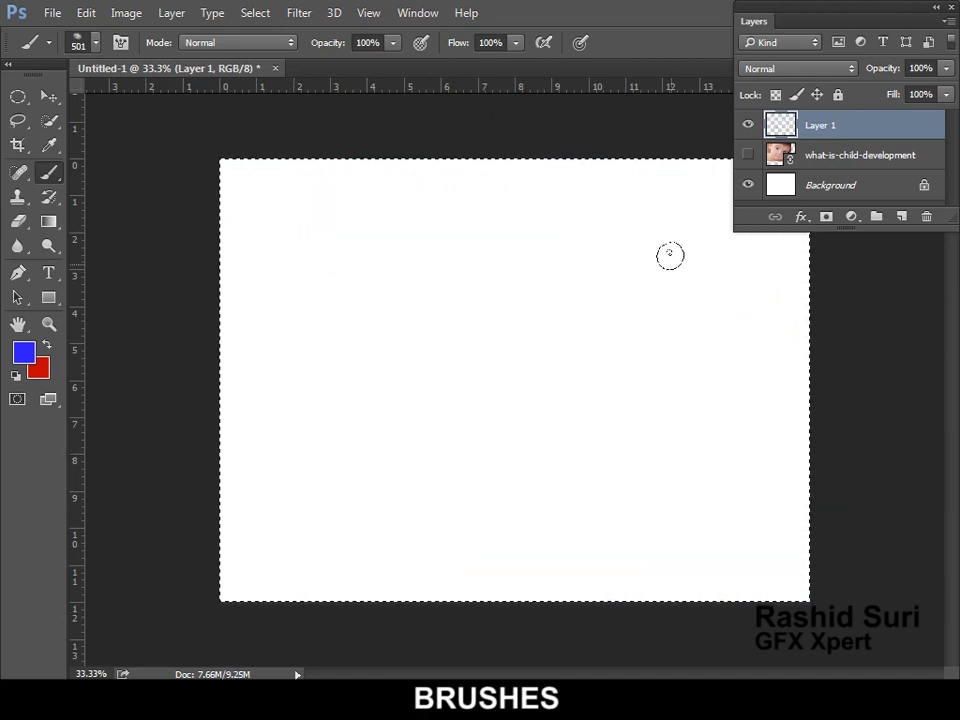
Set the elliptical marquee's Feather to 0 px and draw a circular selection about 180 px wide near the canvas's upper-left corner.
ctrl+click(456, 319)
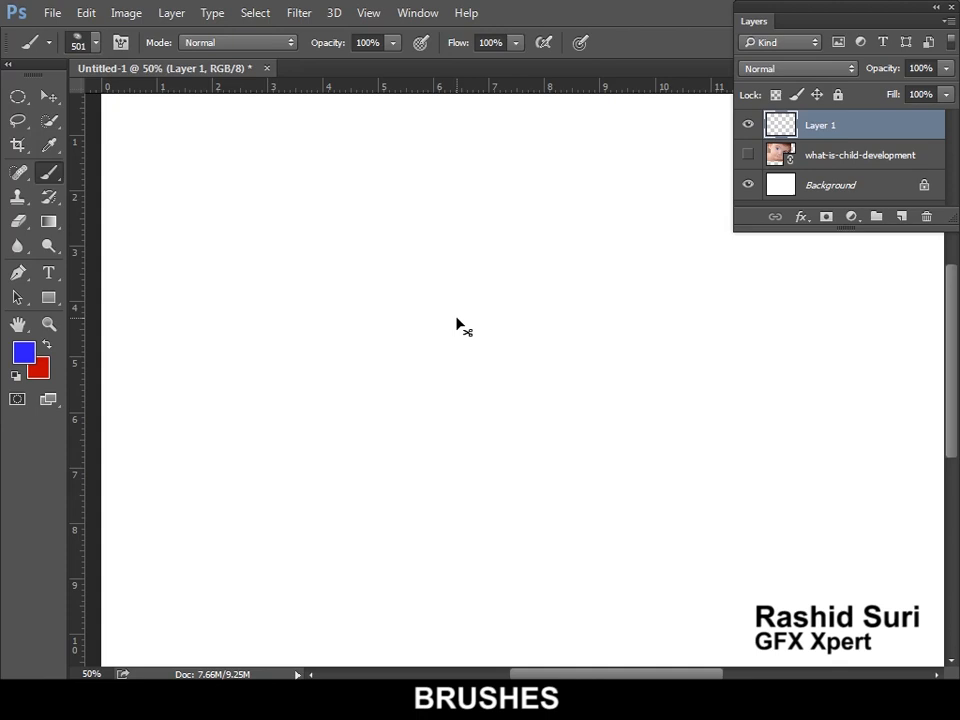
click(17, 96)
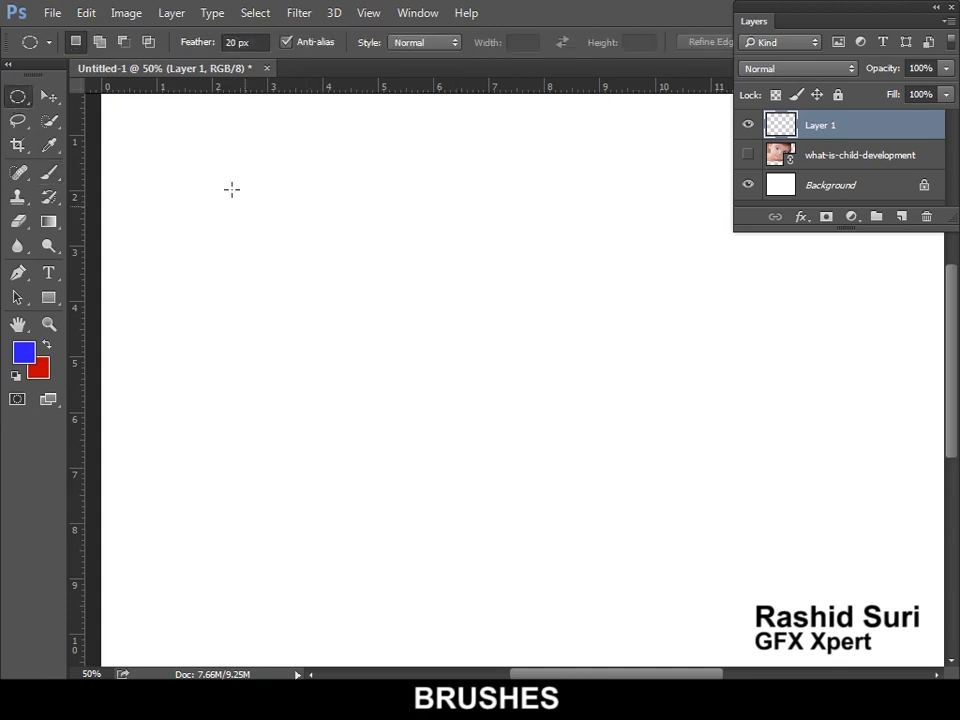
drag(258, 277, 284, 296)
key(ctrl+d)
drag(257, 42, 195, 45)
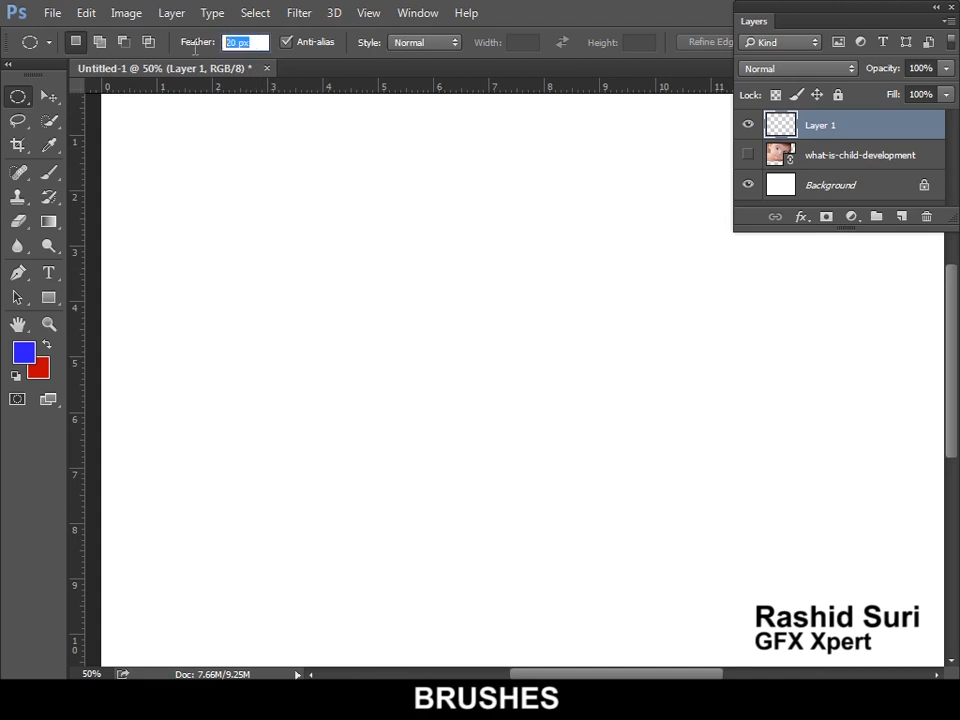
text(0)
drag(267, 232, 308, 275)
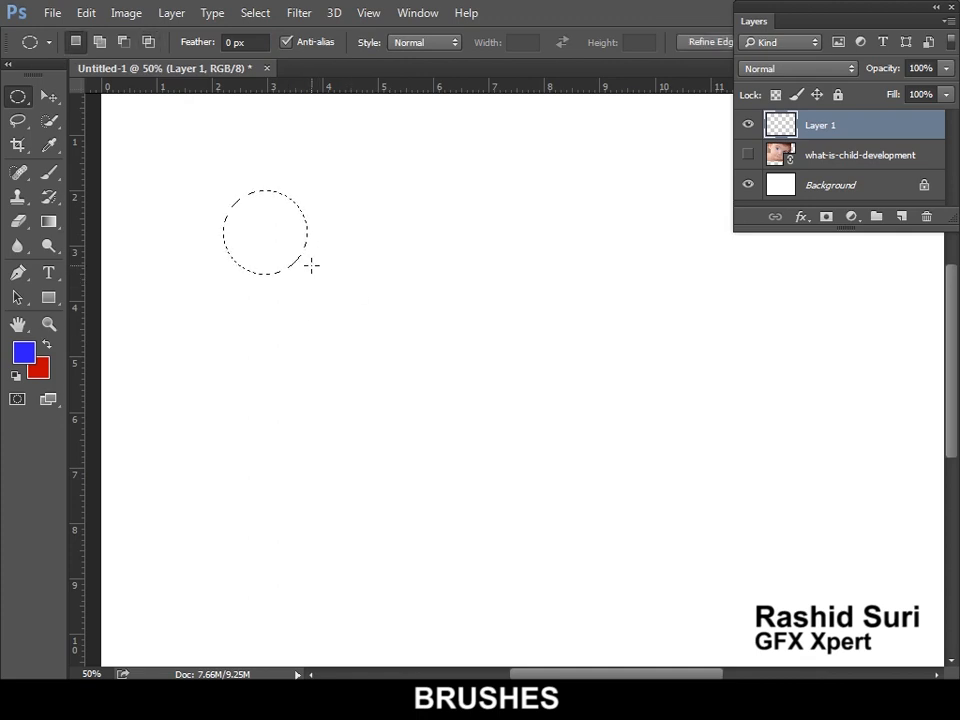
Fill the circular selection with a reversed black-to-white radial gradient, white at the center and dark at the edge.
click(48, 222)
click(137, 43)
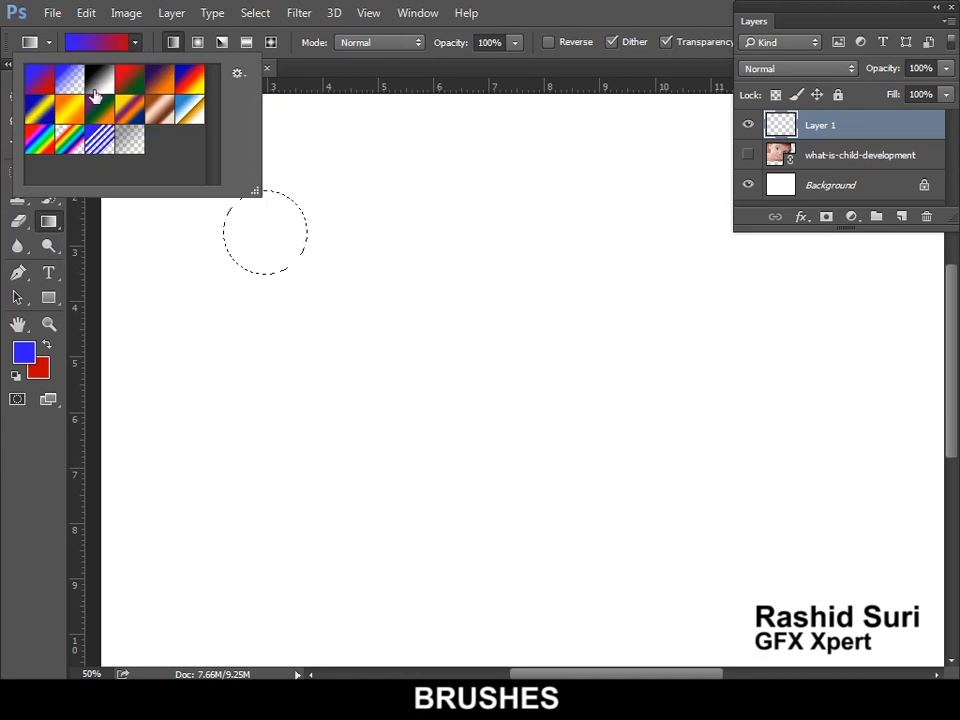
click(100, 79)
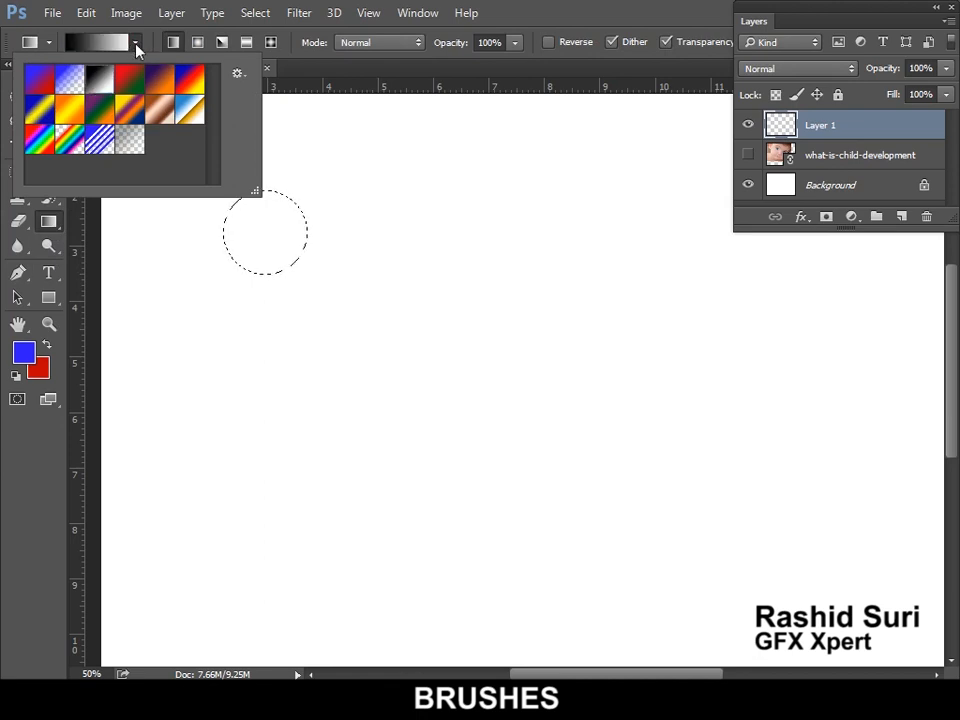
click(137, 44)
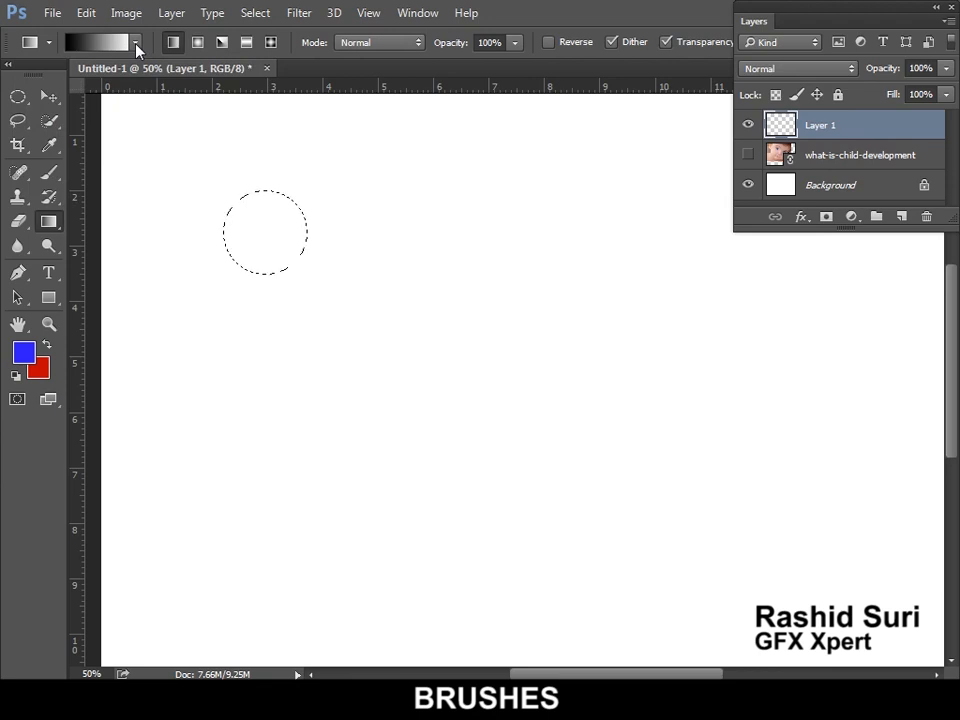
click(200, 44)
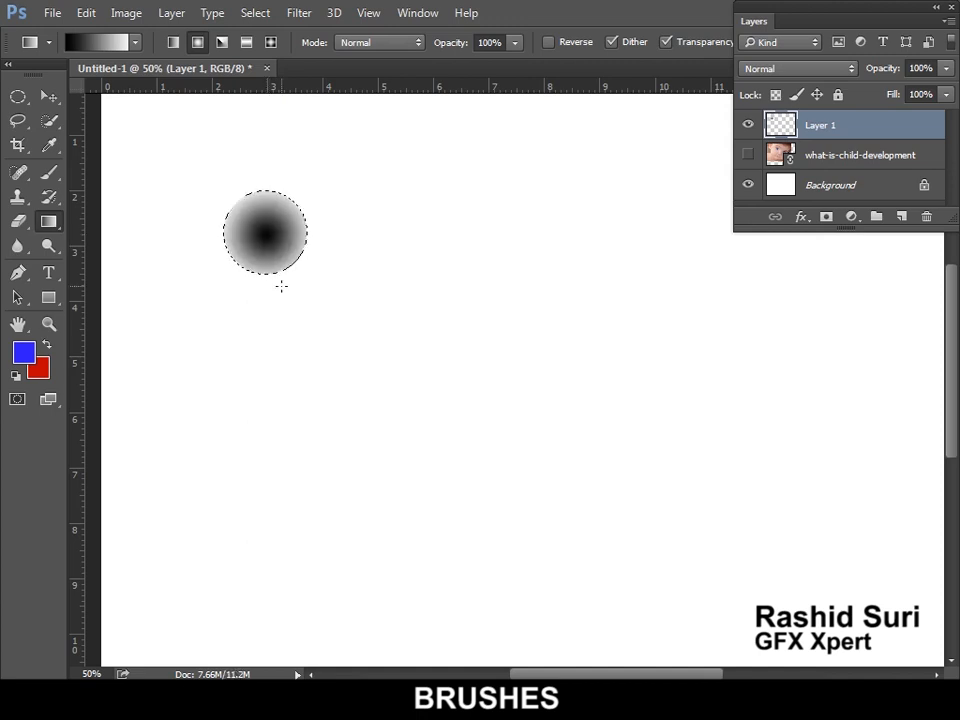
click(549, 42)
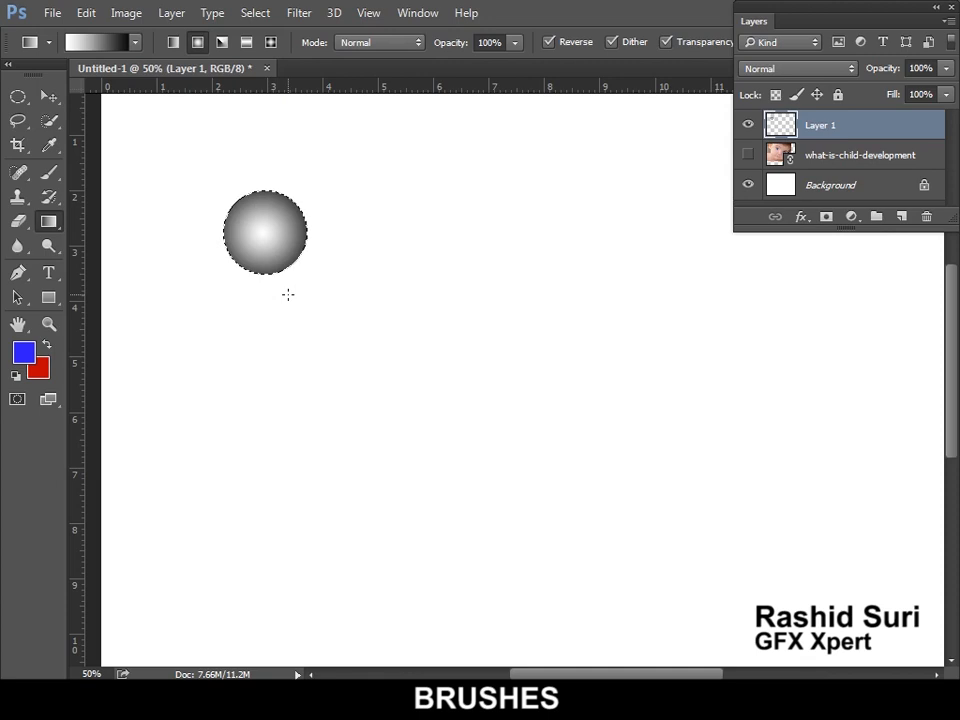
Define the shaded circle as a brush preset named "ball", then delete it from Layer 1 and deselect.
click(80, 12)
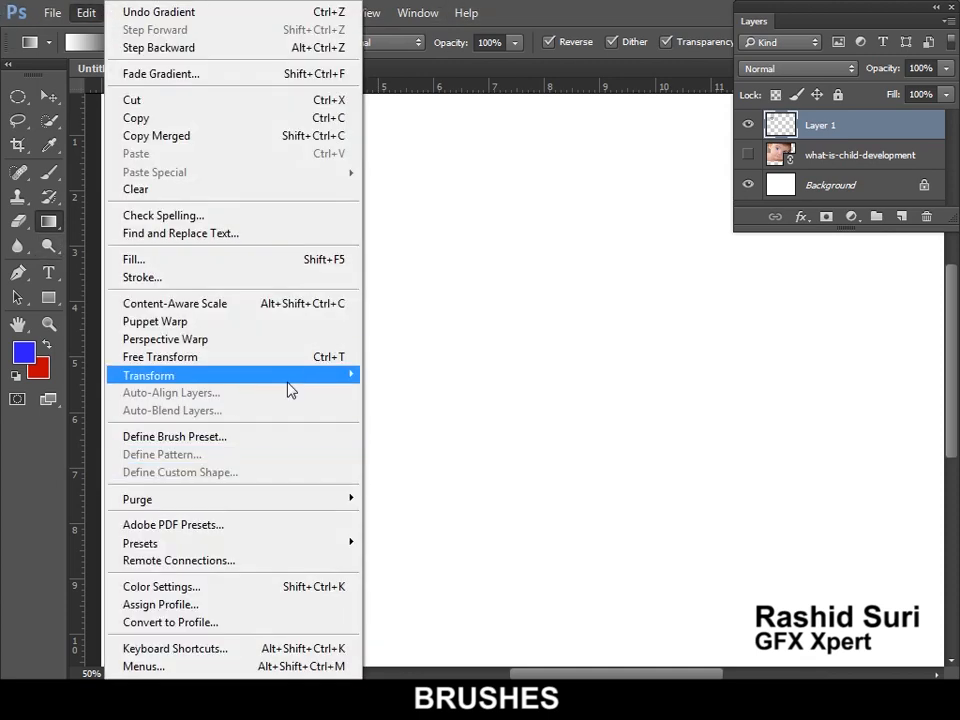
click(295, 436)
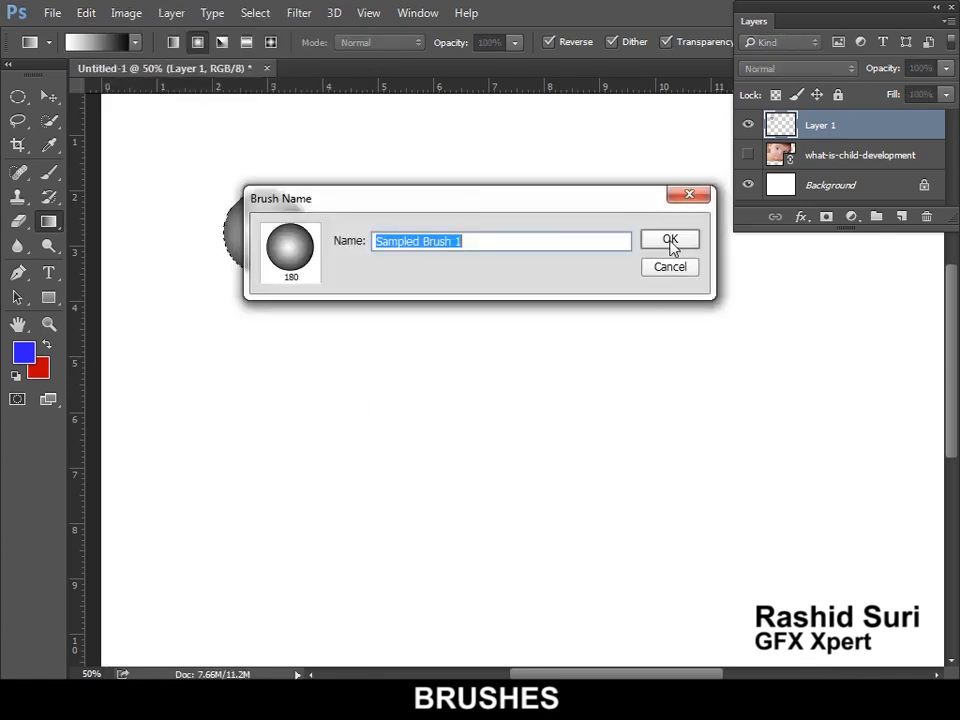
text(ba)
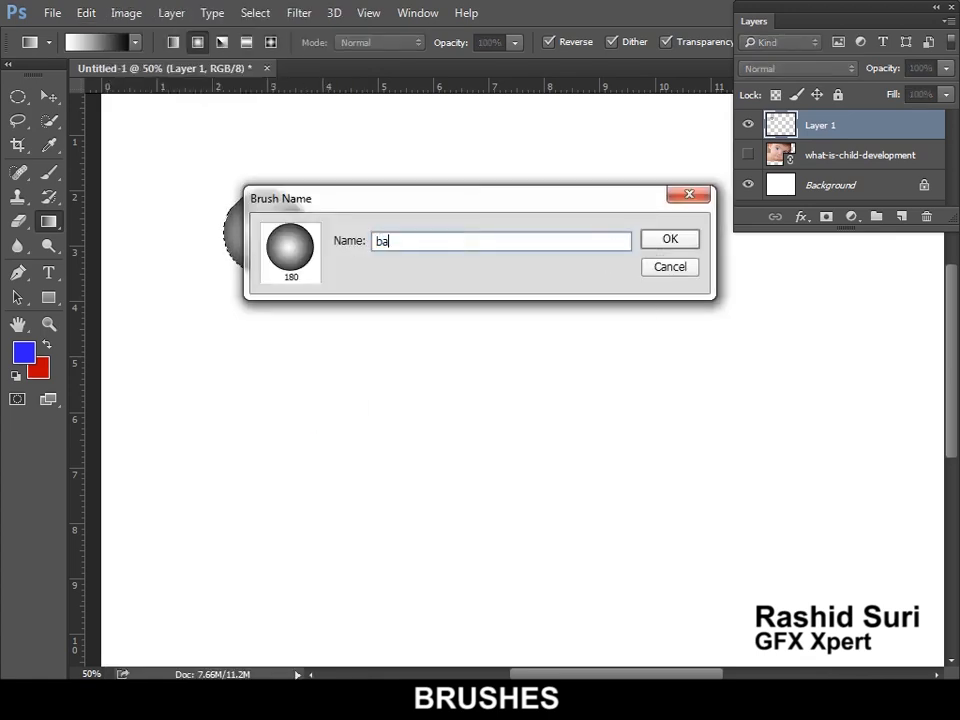
text(ll)
click(669, 239)
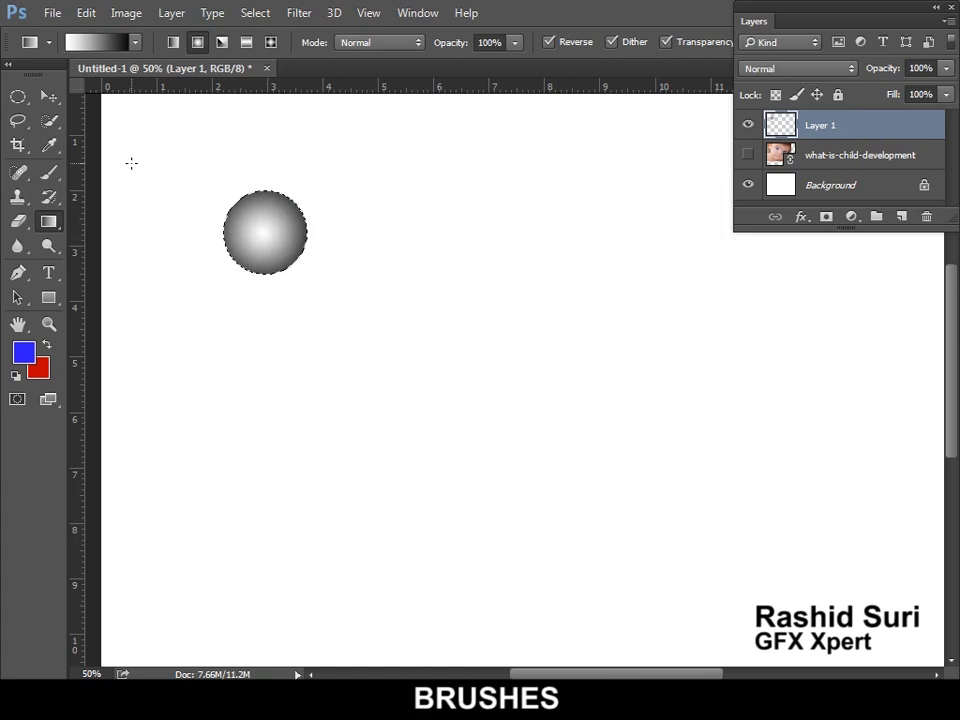
key(Delete)
key(ctrl+d)
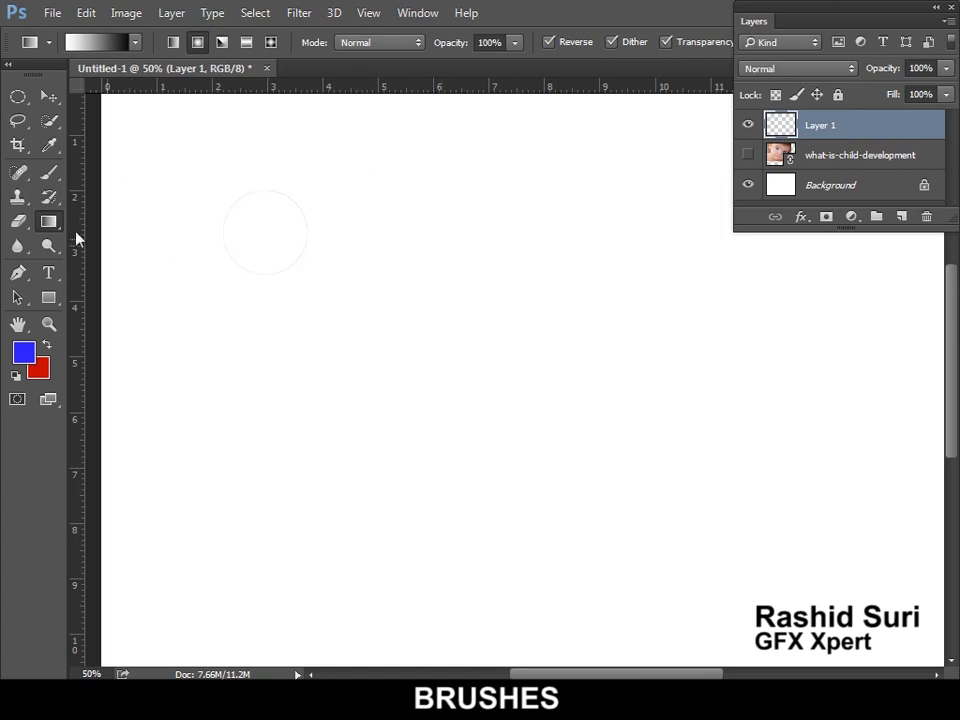
With the 180 px ball brush, stamp three blue balls along the canvas's upper part and paint a long diagonal stroke below them.
click(50, 171)
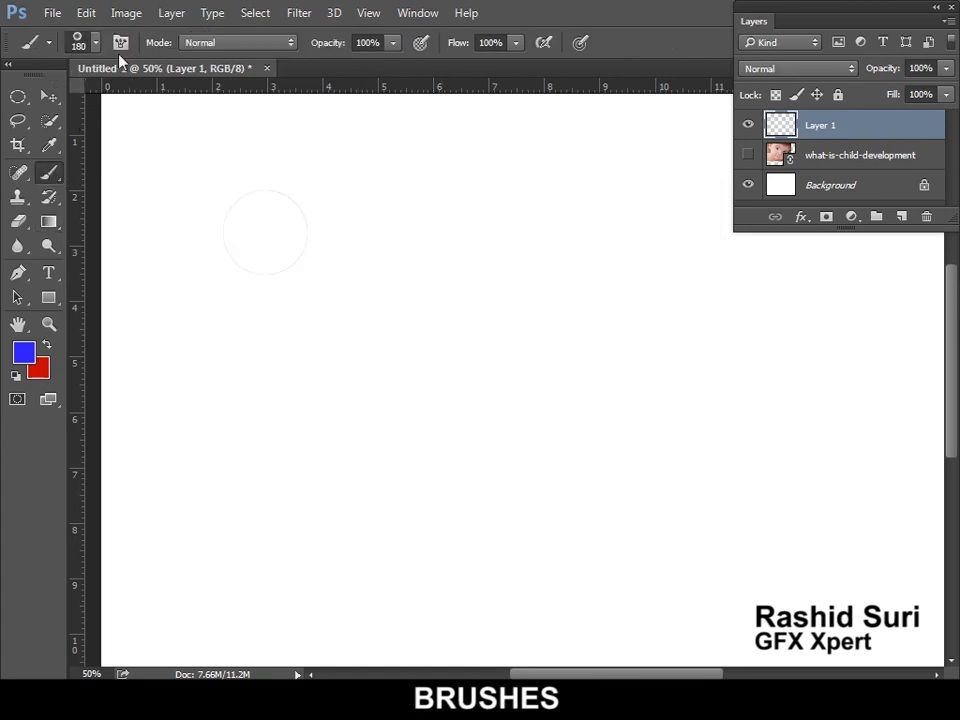
click(84, 42)
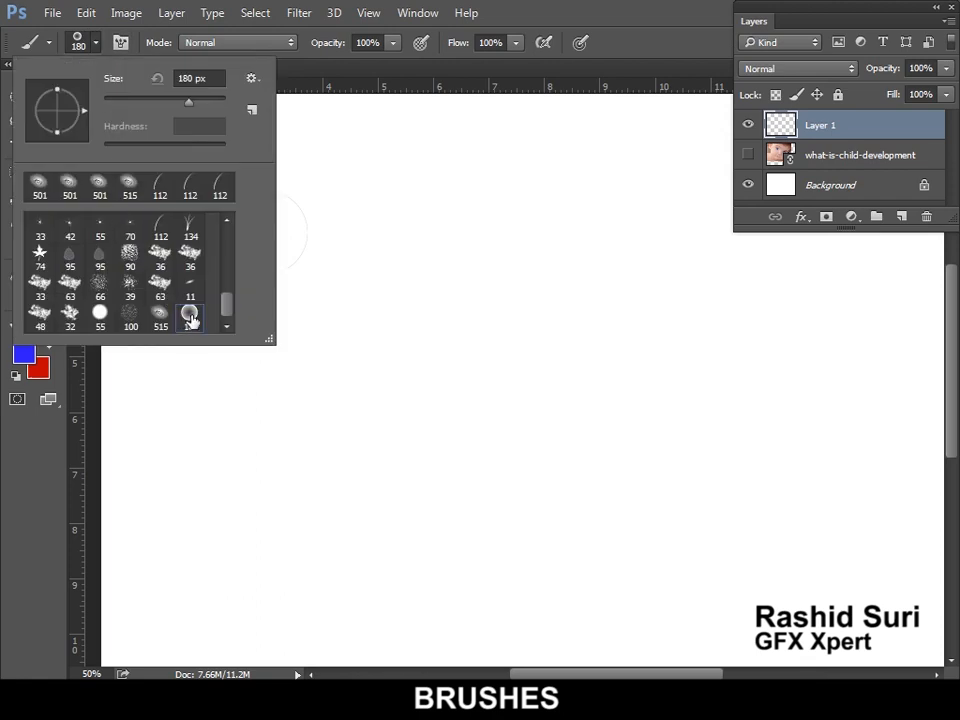
click(96, 44)
click(208, 191)
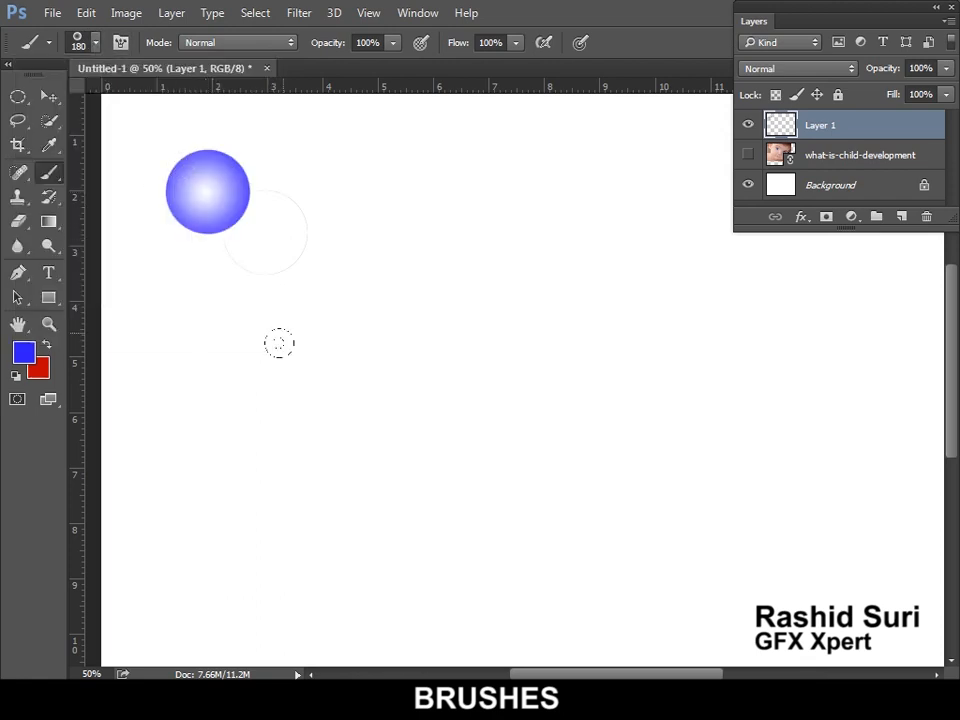
click(318, 191)
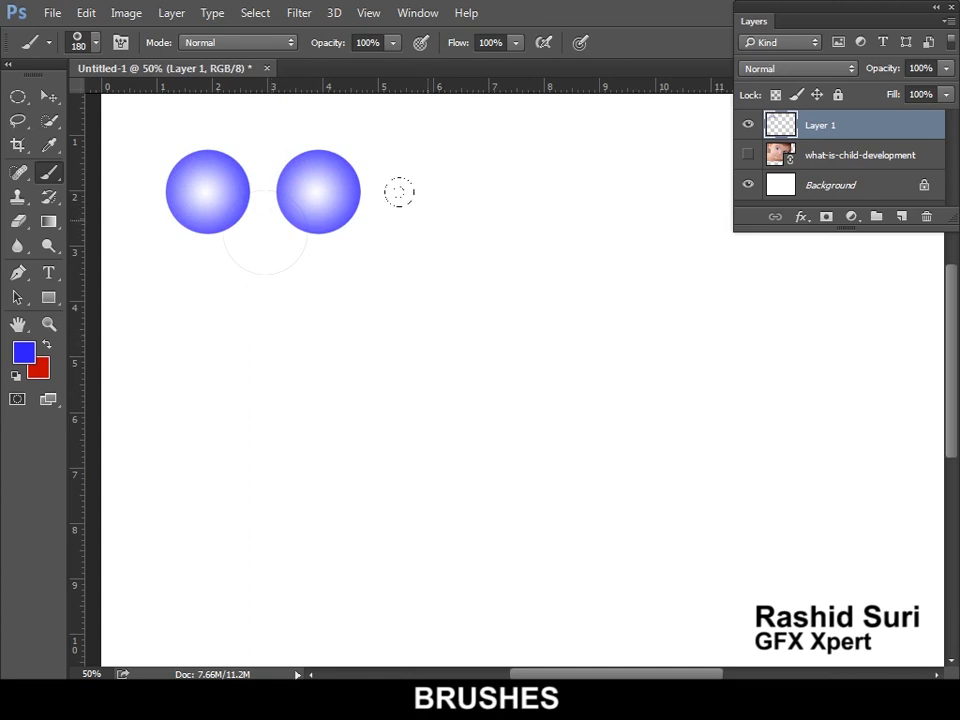
click(430, 216)
mouse_move(215, 345)
mouse_down()
mouse_move(511, 470)
mouse_move(868, 577)
mouse_up()
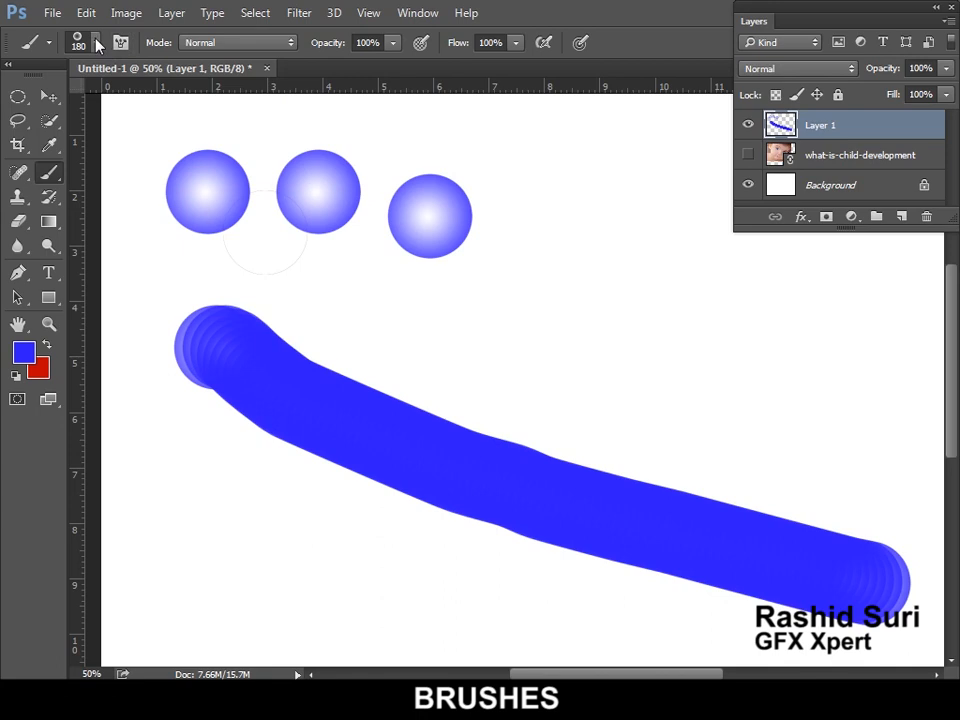
Clear all the painted blue balls and the diagonal stroke from Layer 1.
key(ctrl+a)
key(Delete)
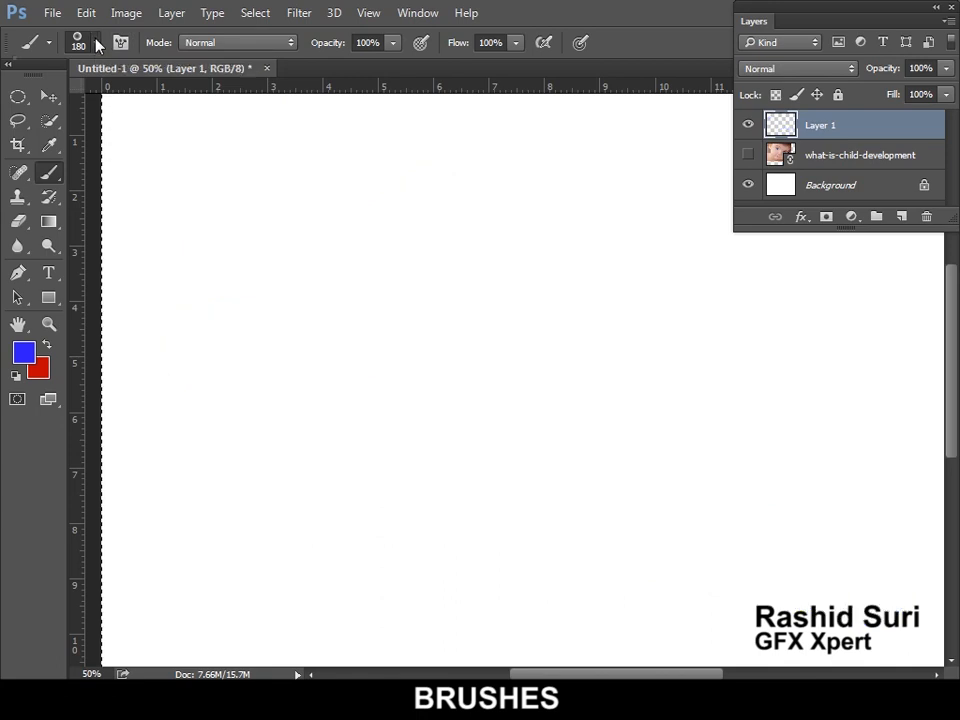
Set the ball brush's spacing to 73% and enable Shape Dynamics with a size jitter of 51%.
key(F5)
click(586, 145)
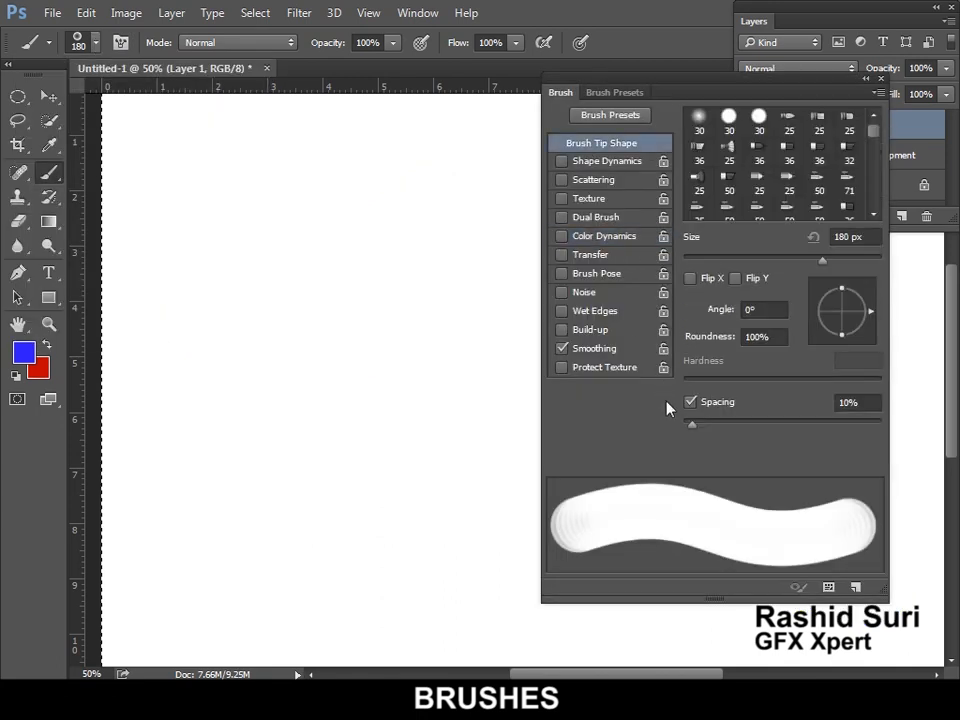
drag(692, 424, 758, 435)
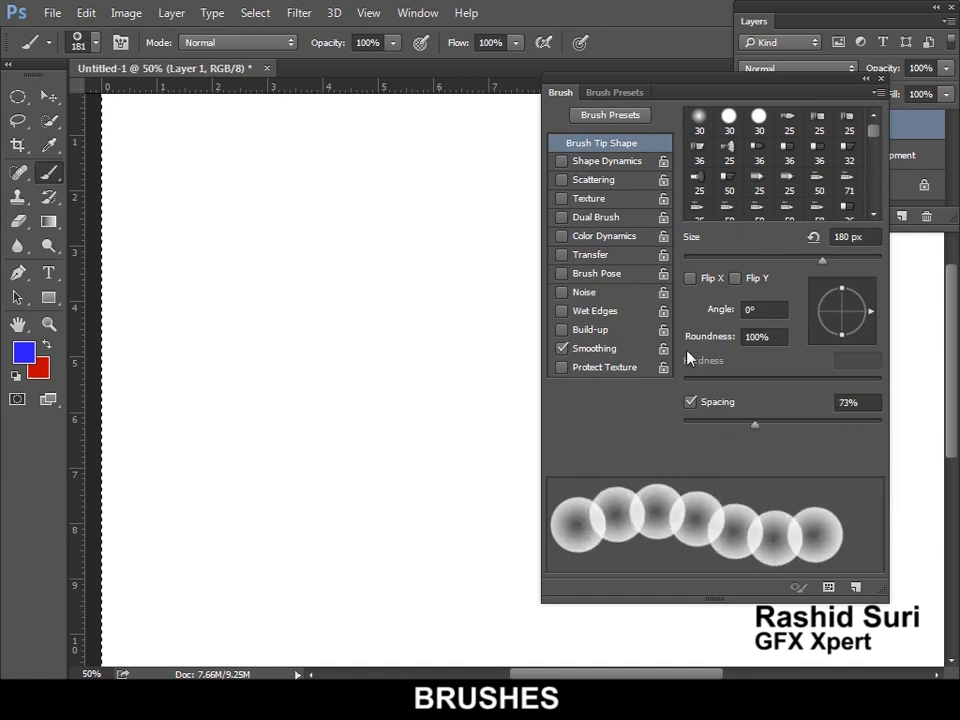
click(660, 163)
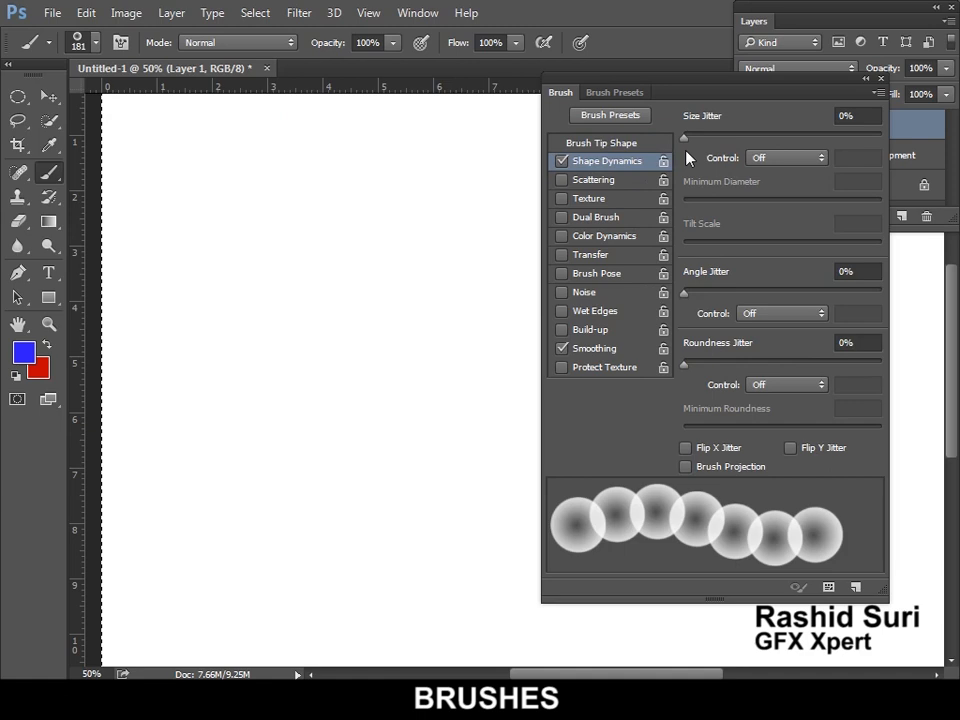
drag(685, 138, 783, 142)
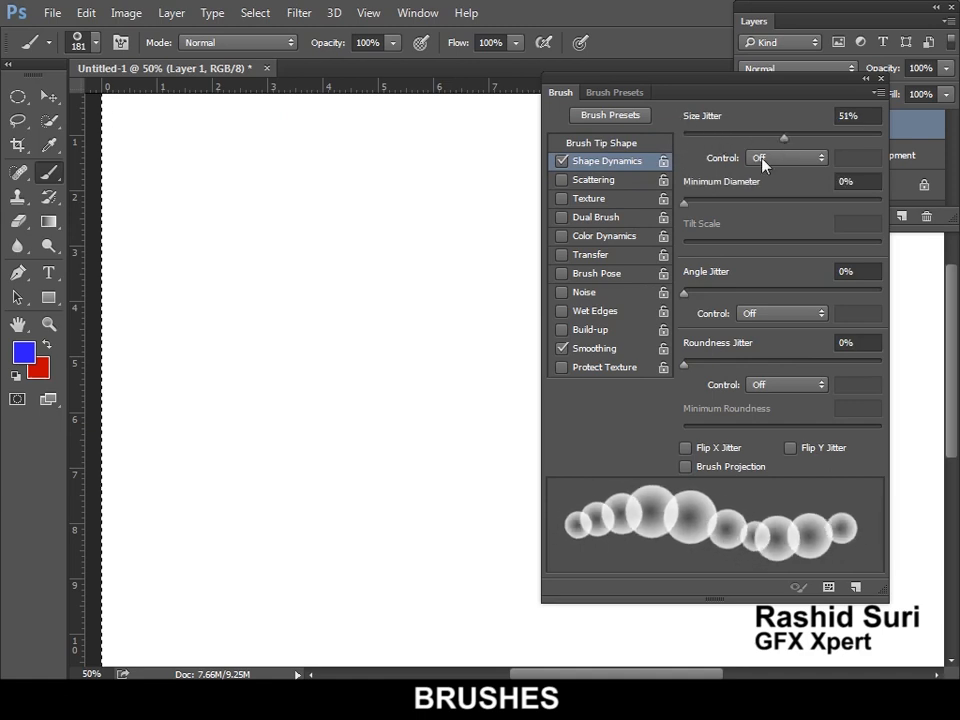
Enable Scattering for the ball brush with a scatter of 564% and a count of 3.
click(600, 182)
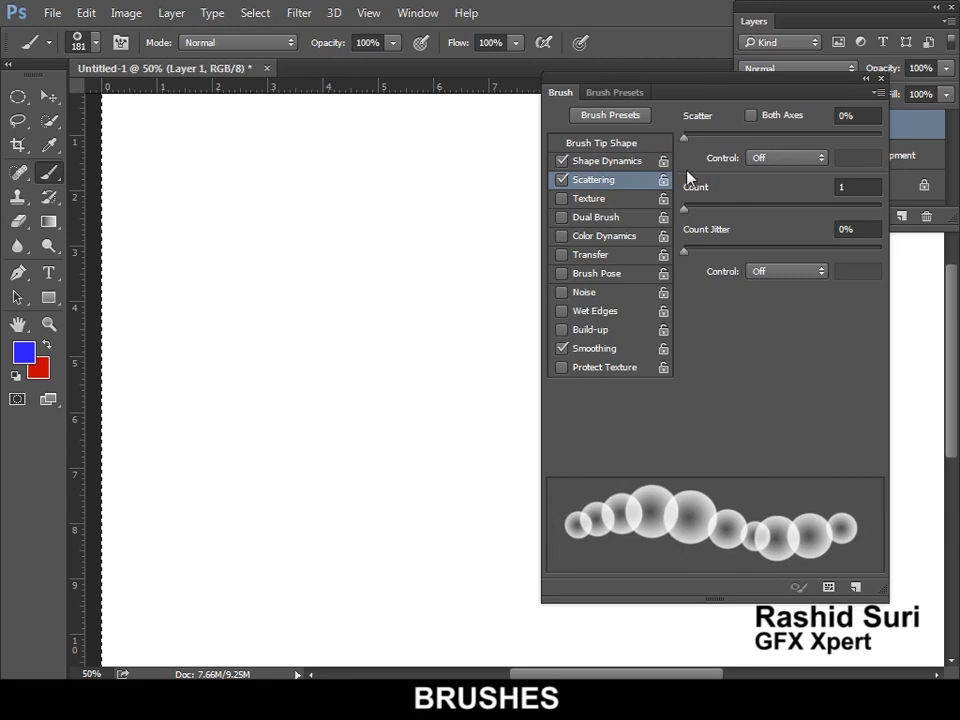
mouse_move(681, 141)
mouse_down()
mouse_move(780, 165)
mouse_move(796, 184)
mouse_up()
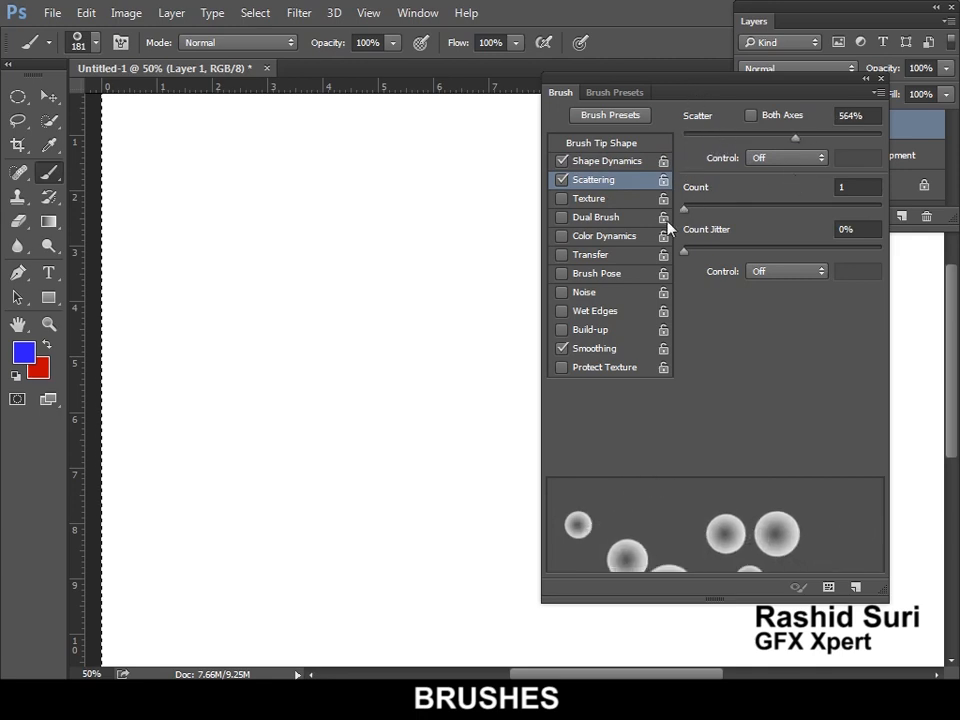
drag(684, 209, 716, 209)
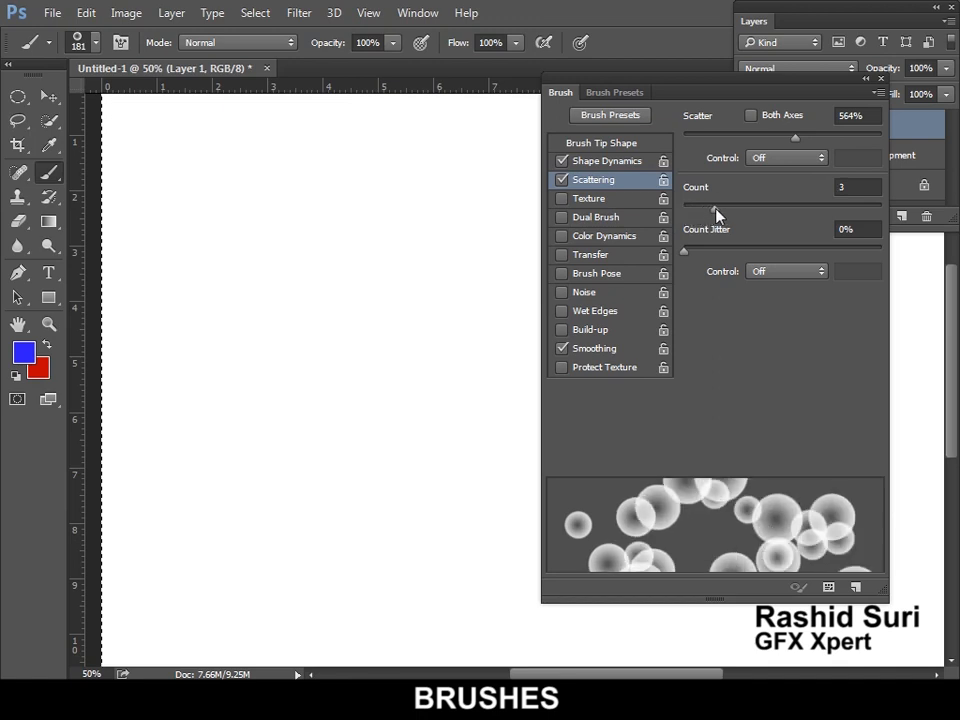
Enable Color Dynamics for the ball brush, set its purity to +100%, and close the brush settings.
click(594, 236)
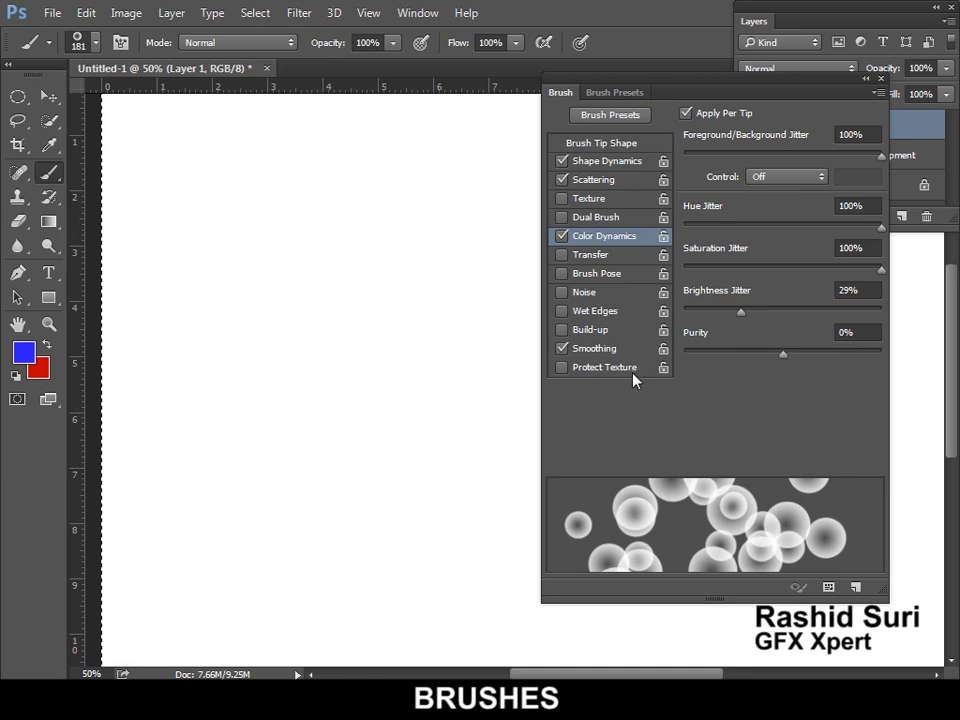
drag(784, 353, 934, 362)
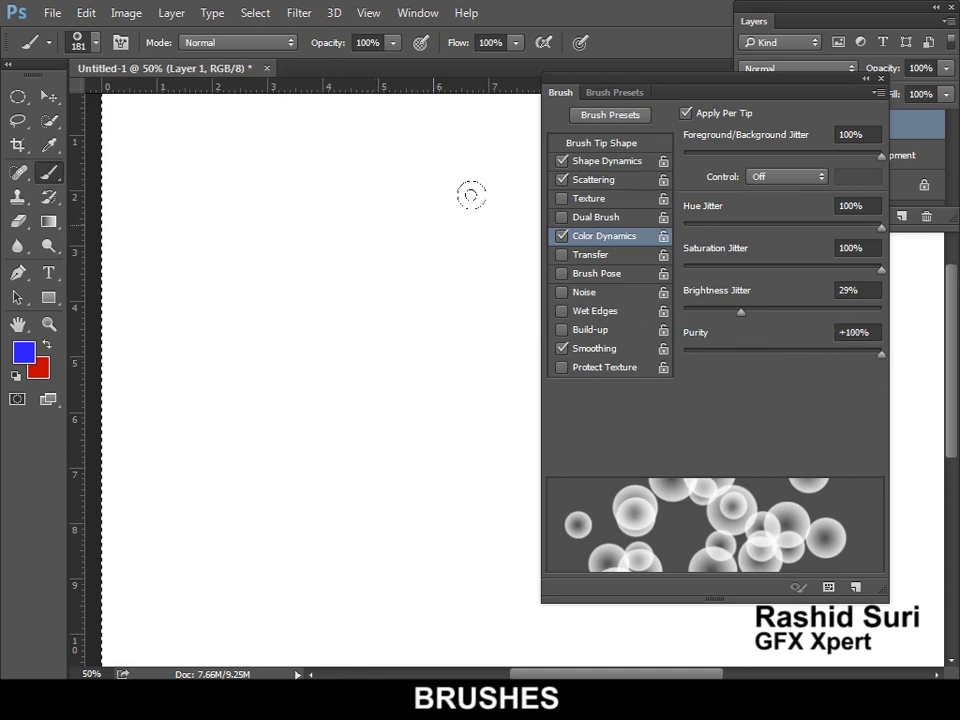
click(880, 78)
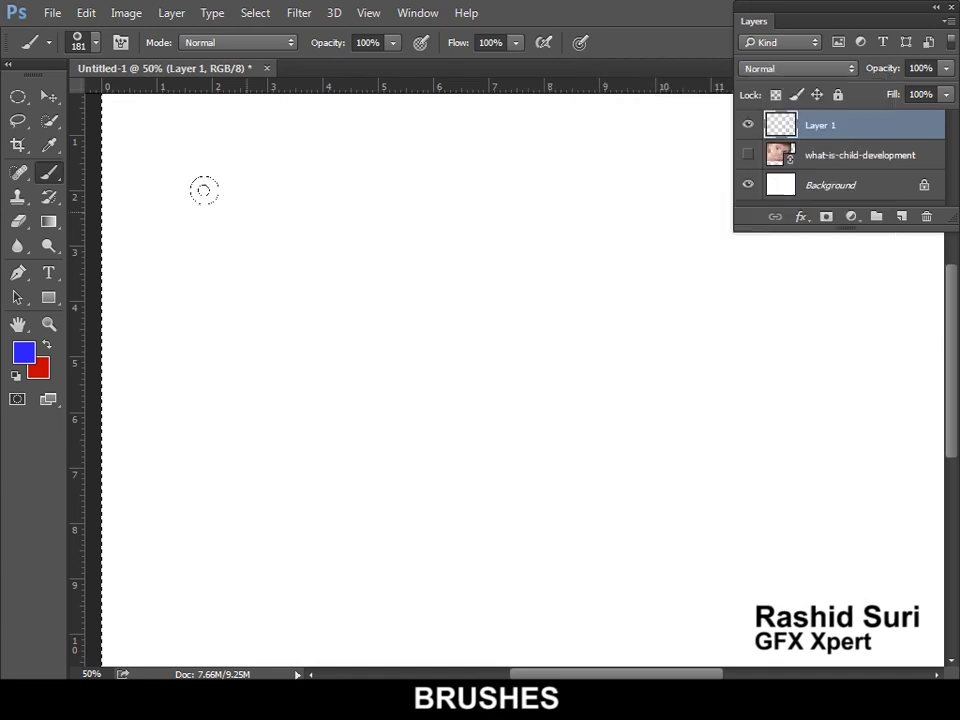
Paint scattered multicolored balls across the whole canvas on Layer 1, filling the empty areas with extra strokes.
alt+click(383, 320)
mouse_move(268, 189)
mouse_down()
mouse_move(700, 456)
mouse_move(763, 484)
mouse_move(700, 562)
mouse_move(499, 599)
mouse_move(141, 568)
mouse_up()
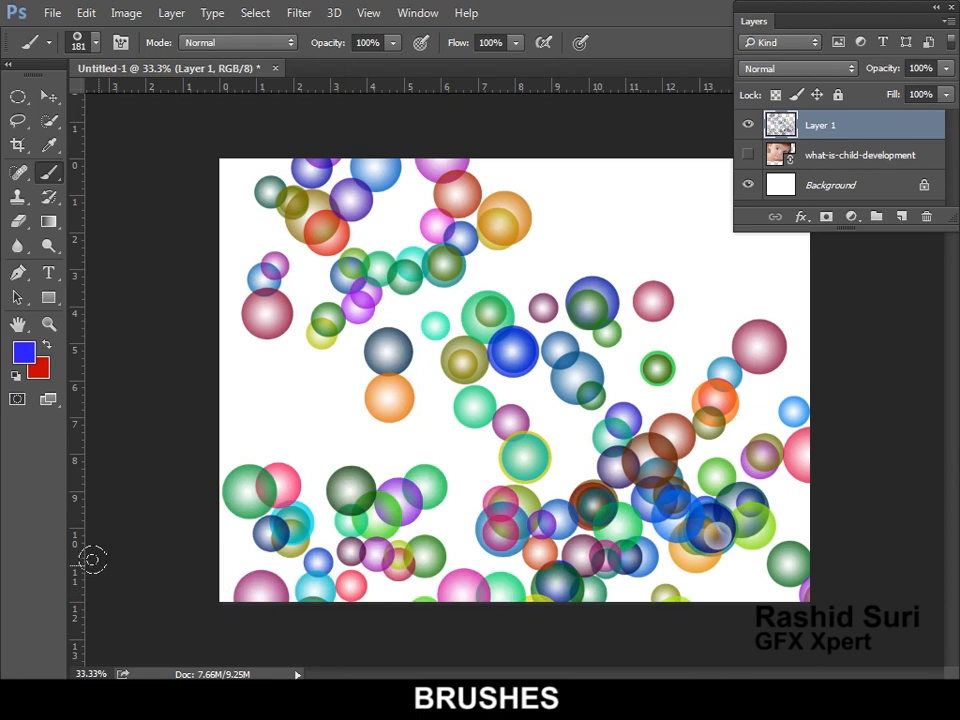
drag(521, 219, 792, 252)
mouse_move(372, 347)
mouse_down()
mouse_move(270, 345)
mouse_move(356, 444)
mouse_up()
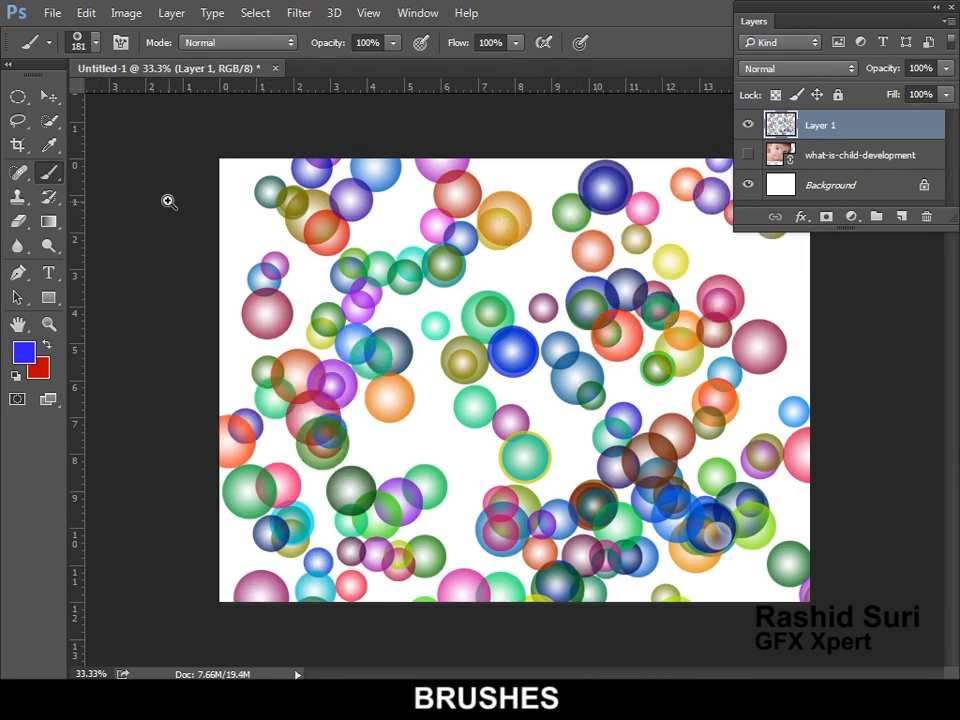
Examine the painted balls up close, temporarily hiding the Background layer to check their transparency.
drag(167, 200, 257, 297)
key(ctrl+0)
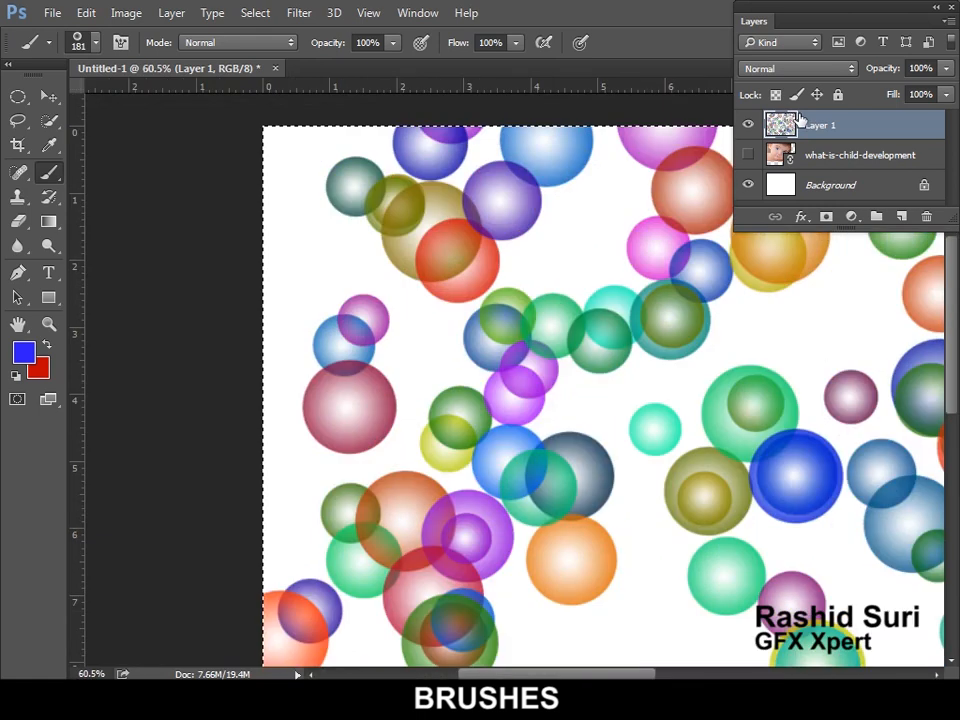
click(748, 185)
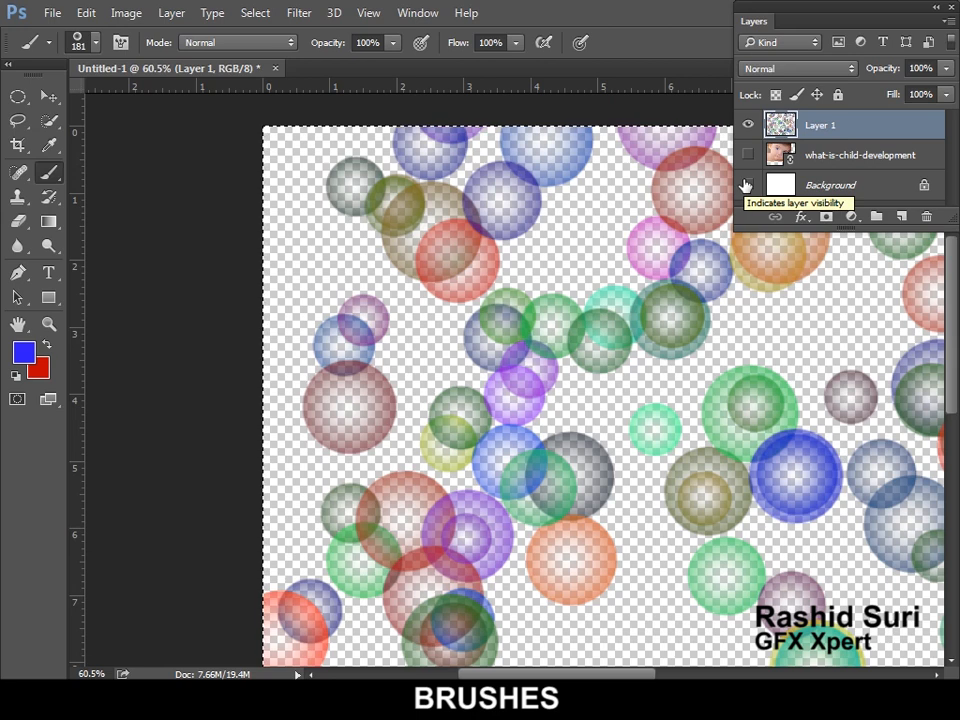
click(748, 185)
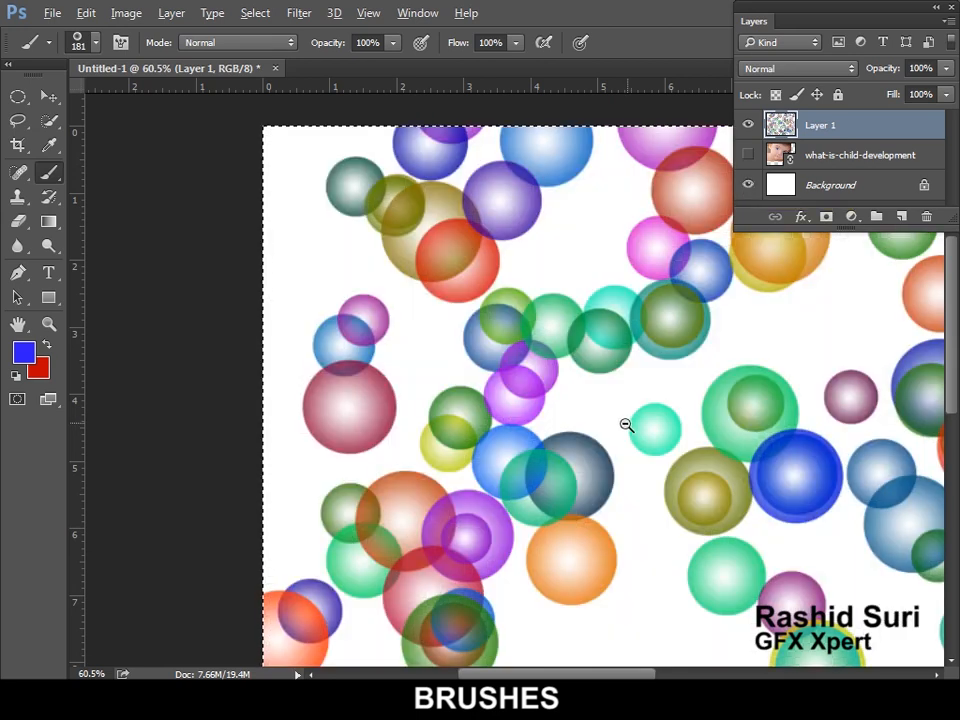
alt+click(633, 417)
alt+click(633, 417)
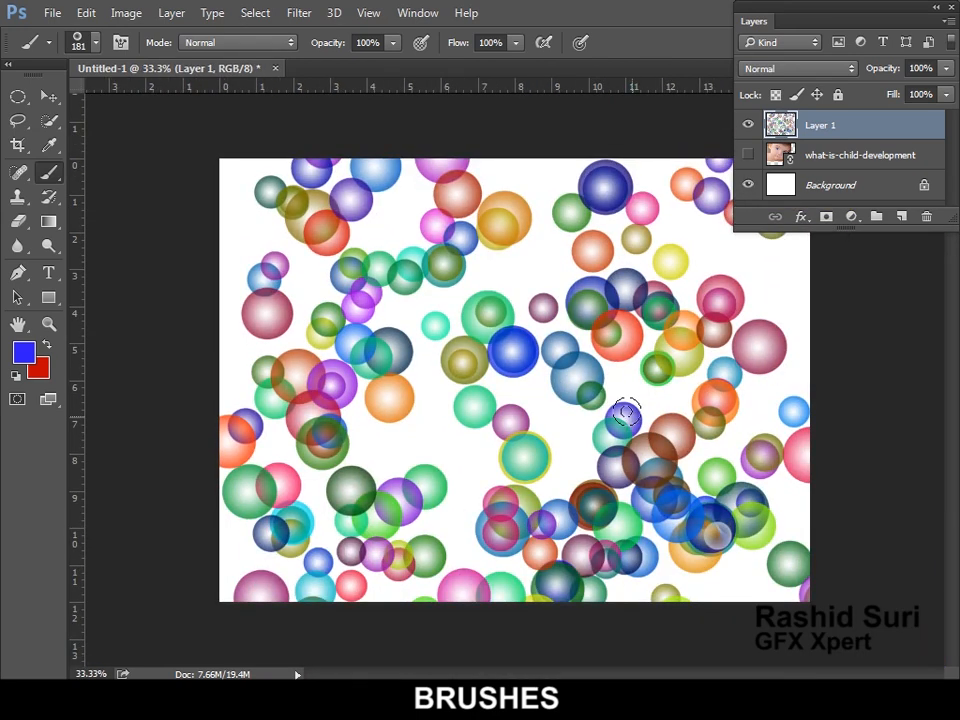